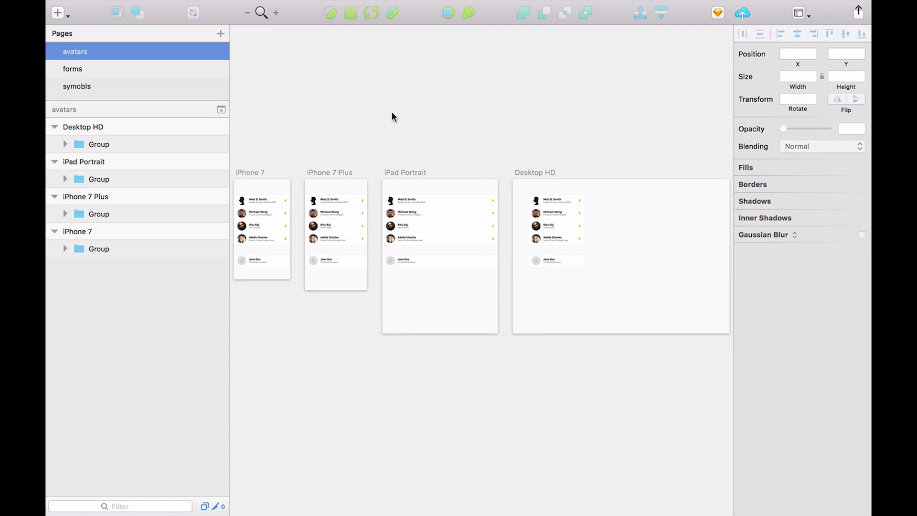
# Hide the toolbar and both side panels with their shortcuts
pyautogui.press('super+alt+t')
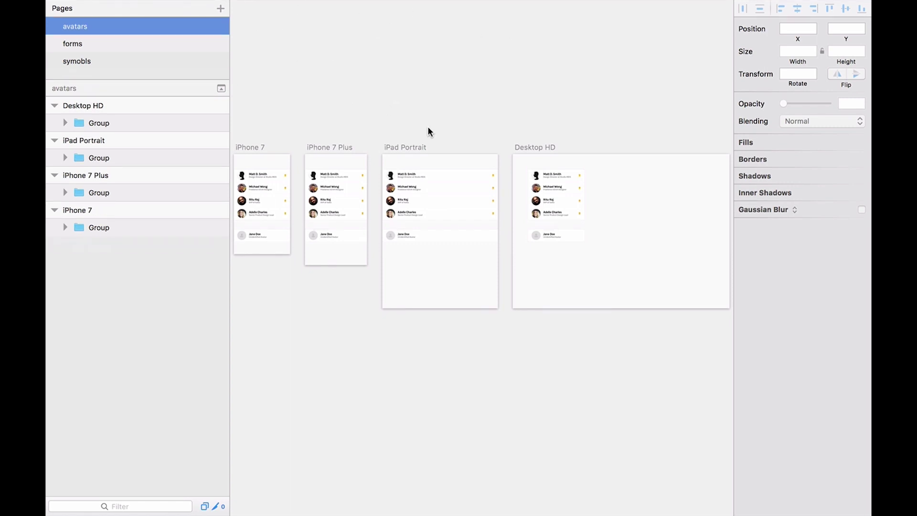
pyautogui.press('super+alt+1')
pyautogui.press('super+alt+1')
pyautogui.press('super+alt+2')
pyautogui.press('super+alt+2')
pyautogui.press('super+period')
pyautogui.press('super+period')
pyautogui.press('super+period')
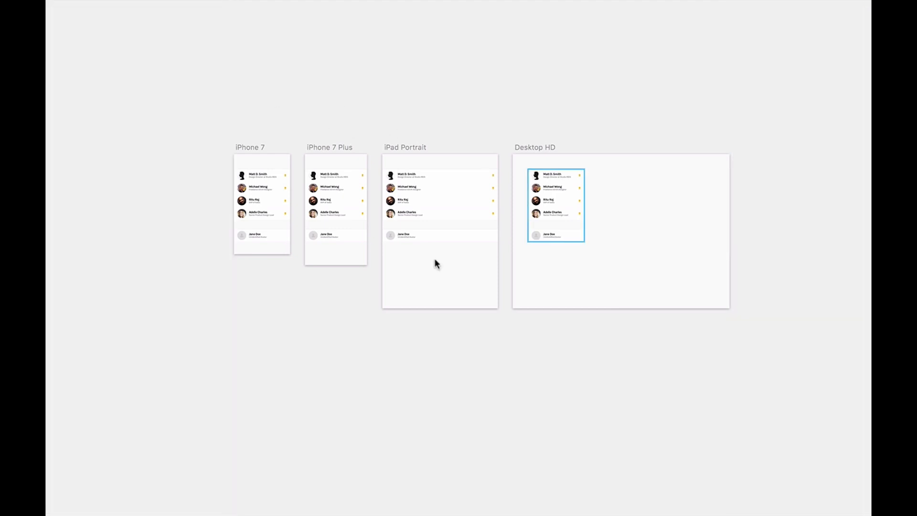
# Bring back the pages and layers list beside the iPhone 7 artboard
pyautogui.scroll(5, 215, 143)
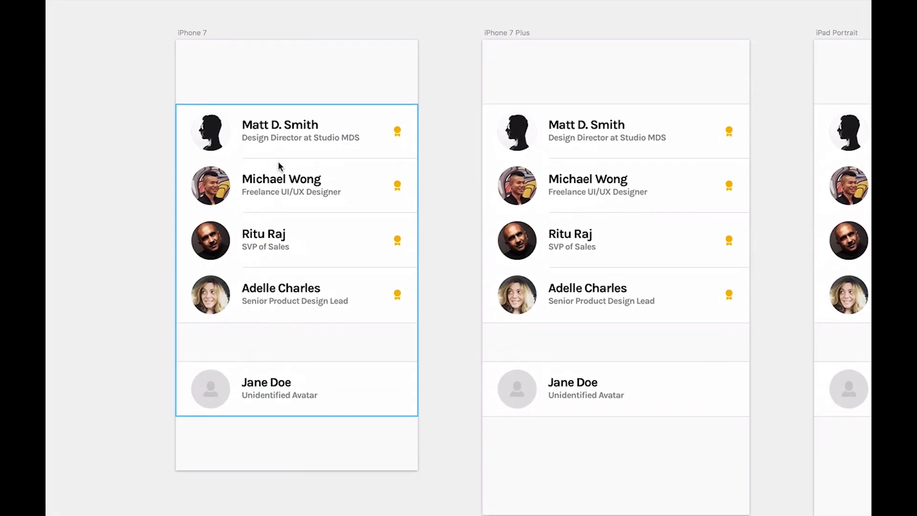
pyautogui.press('super+alt+1')
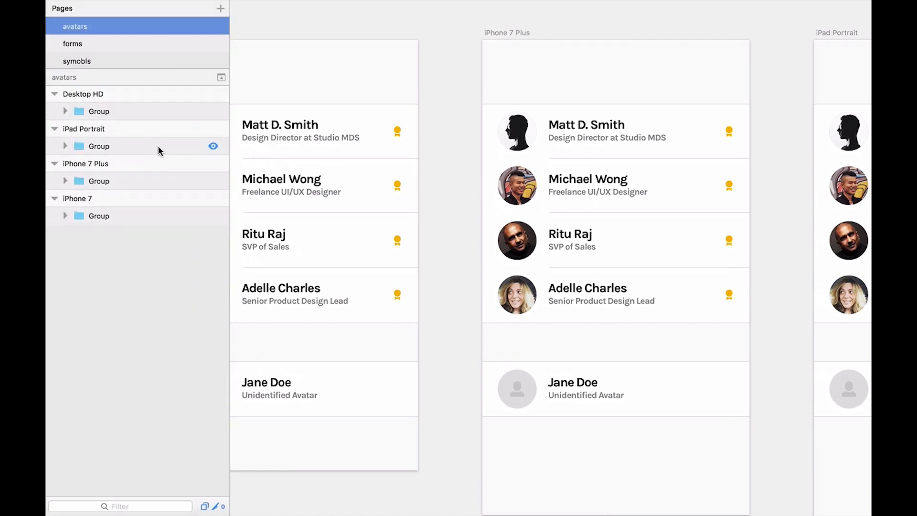
pyautogui.hscroll(2, 305, 171)
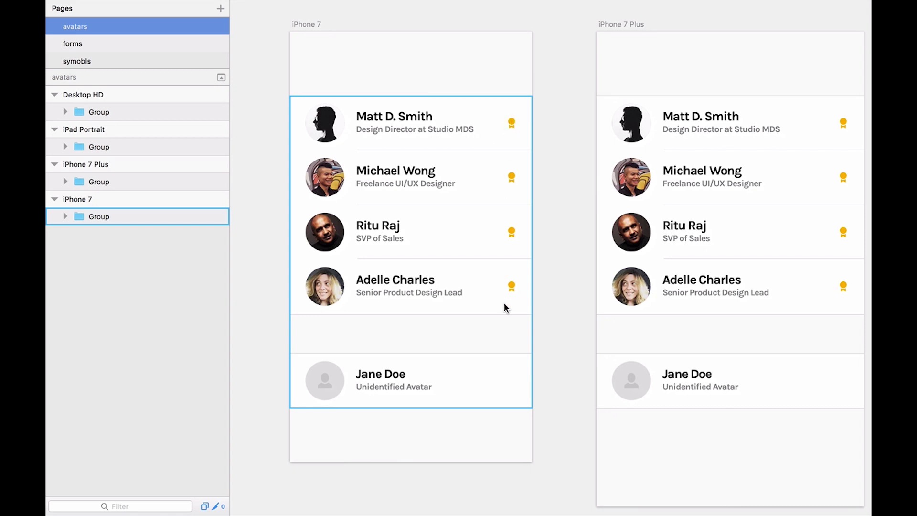
# Select the iPhone 7 avatar list group and pan across the artboards
pyautogui.click(389, 353)
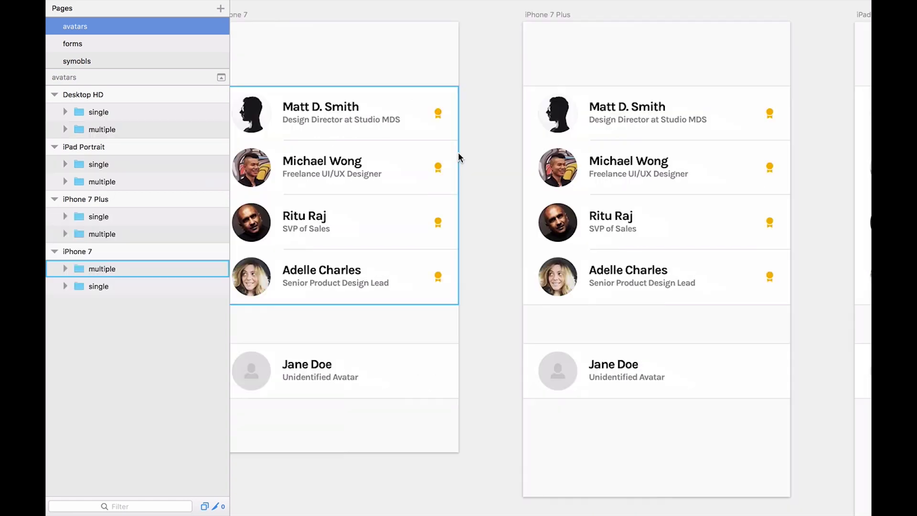
pyautogui.hscroll(-2, 458, 152)
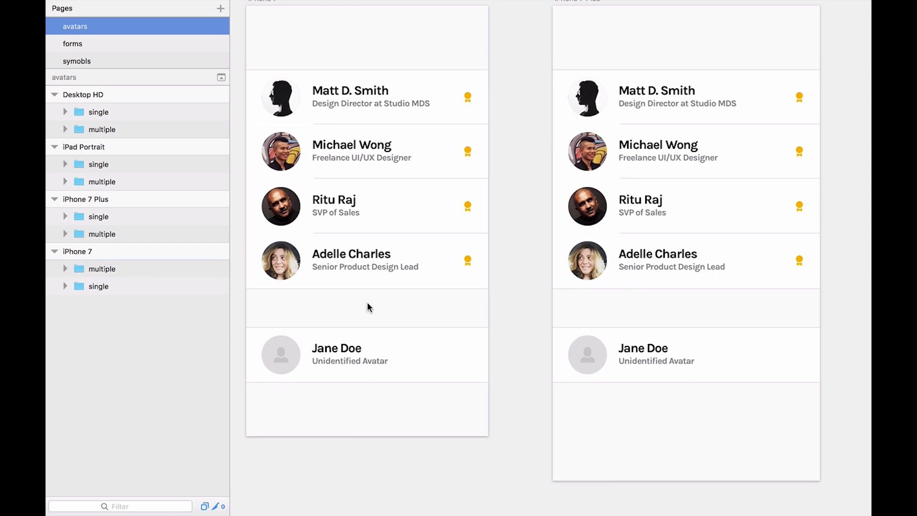
pyautogui.scroll(2, 302, 39)
pyautogui.hscroll(-2, 302, 38)
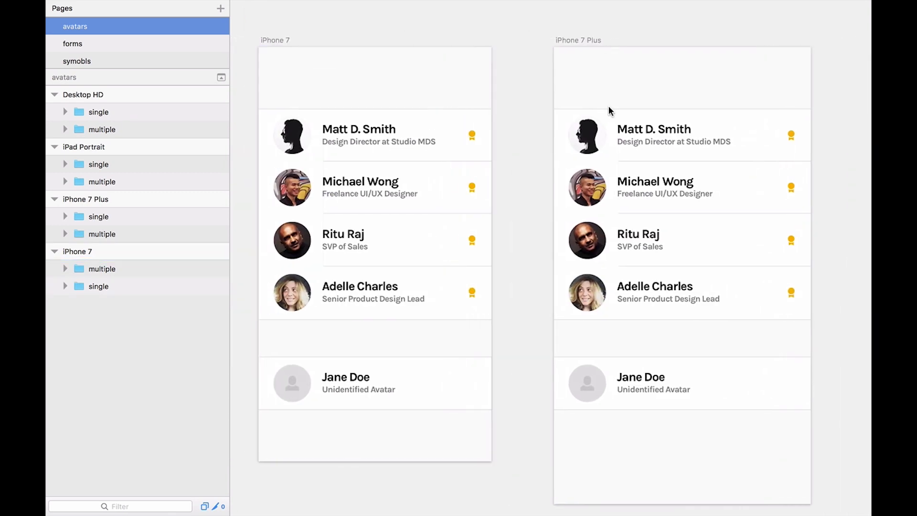
pyautogui.hscroll(10, 669, 41)
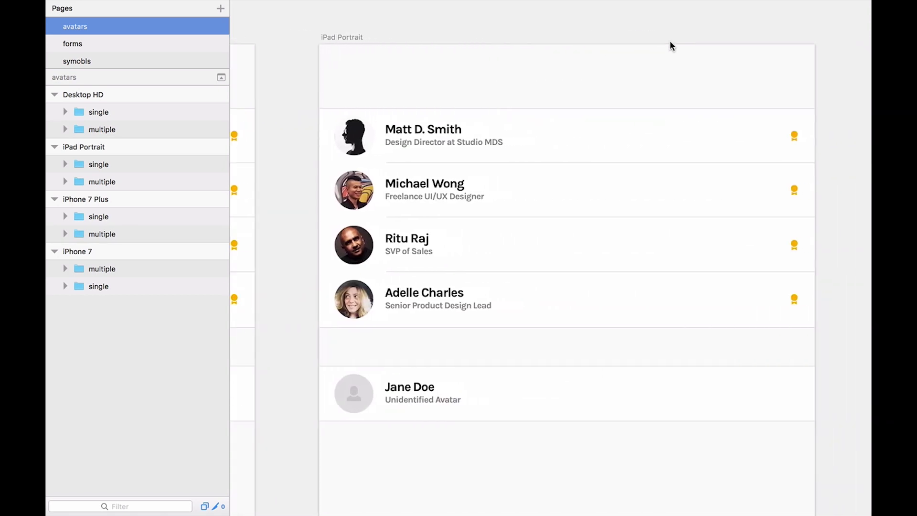
pyautogui.hscroll(10, 623, 38)
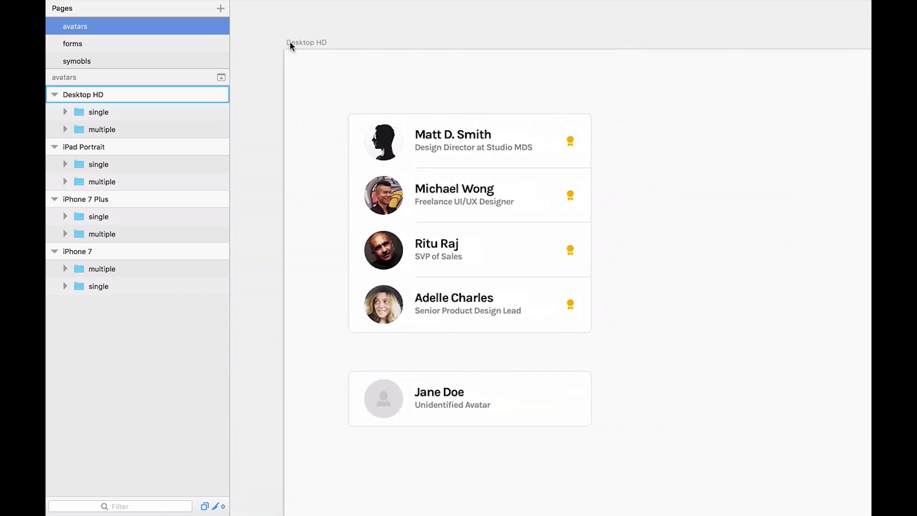
pyautogui.hscroll(5, 508, 47)
# Hide the pages and layers list, then pan to review all four artboards
pyautogui.press('alt+super+1')
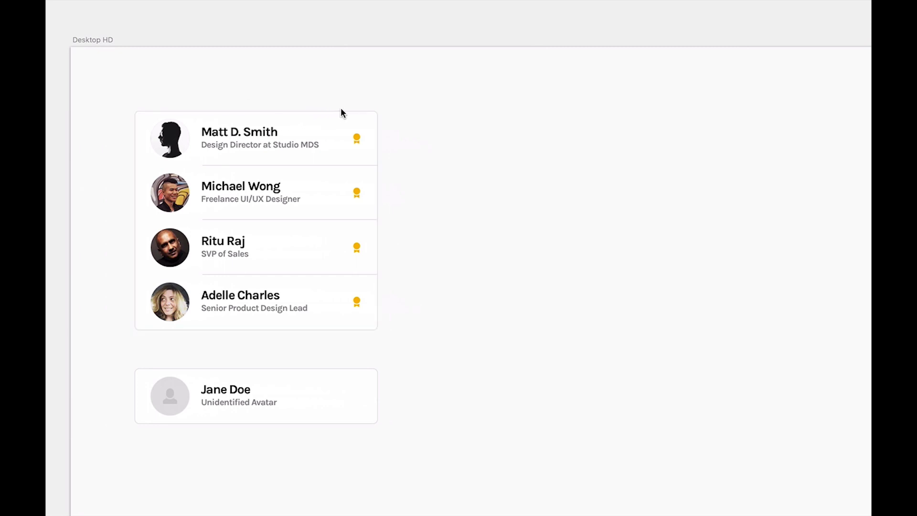
pyautogui.hscroll(-10, 296, 157)
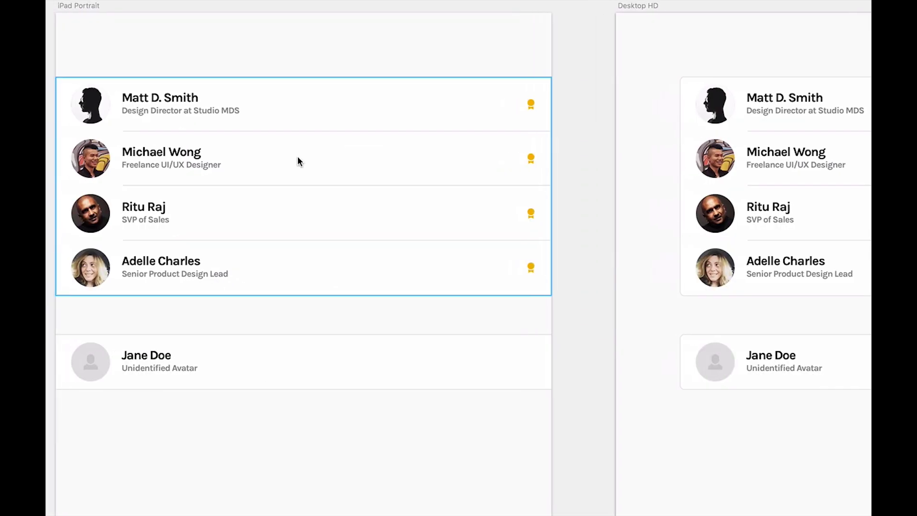
pyautogui.scroll(-3, 263, 112)
pyautogui.hscroll(-5, 264, 113)
pyautogui.hscroll(-5, 264, 110)
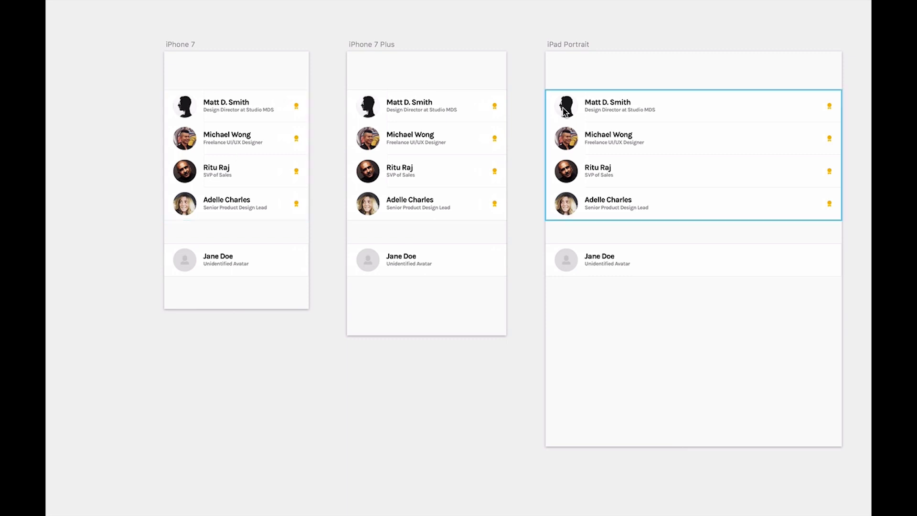
pyautogui.scroll(-3, 570, 107)
pyautogui.hscroll(3, 620, 110)
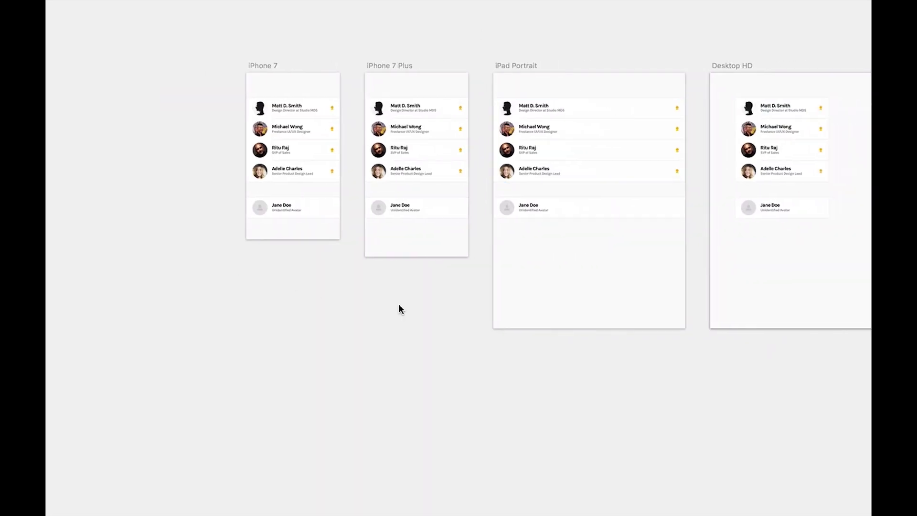
# Zoom to the iPhone 7 Matt D. Smith row and edit its li/2lines-w-image-icon master
pyautogui.click(299, 109)
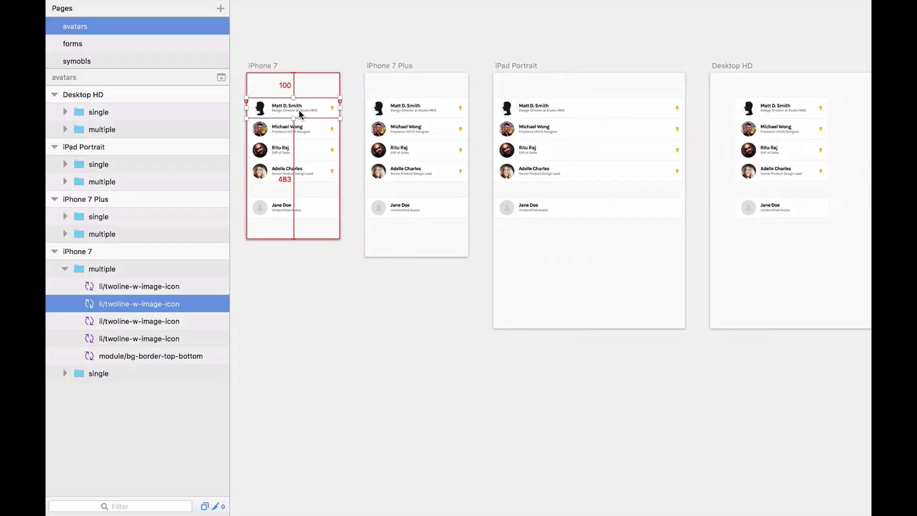
pyautogui.press('super+2')
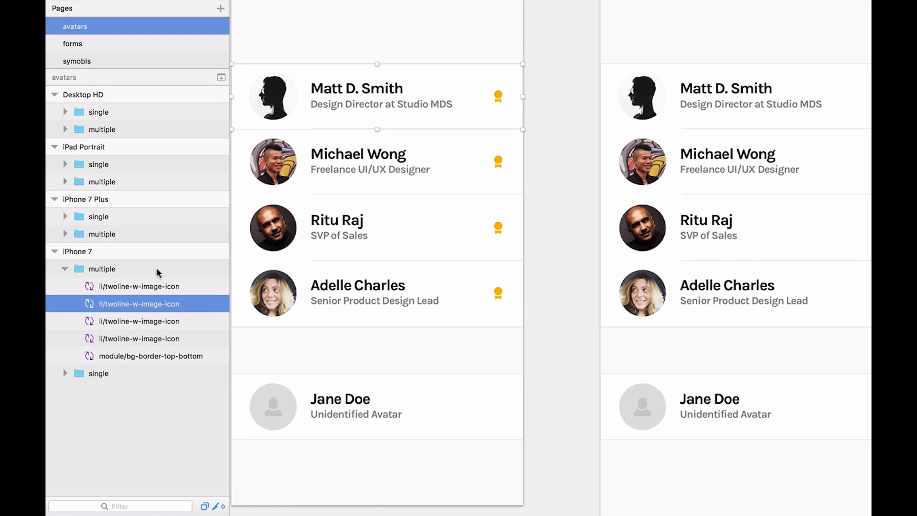
pyautogui.scroll(-2, 311, 182)
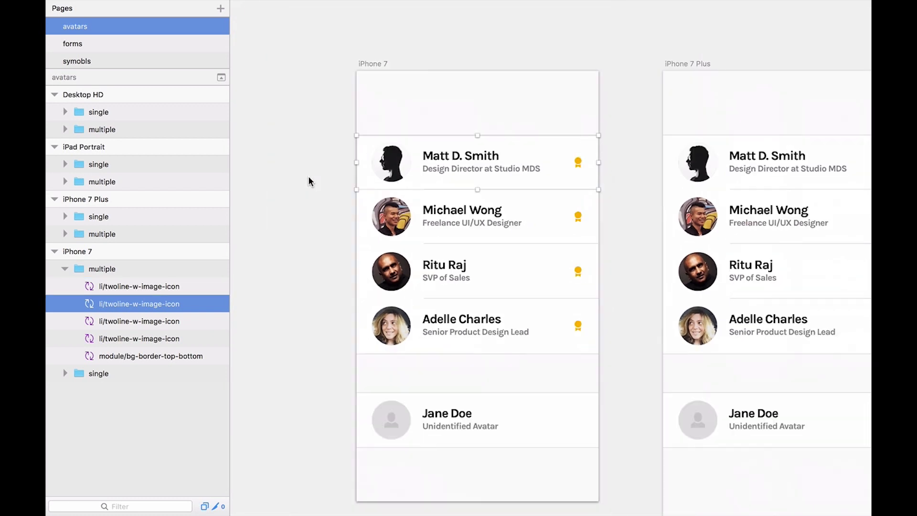
pyautogui.doubleClick(445, 163)
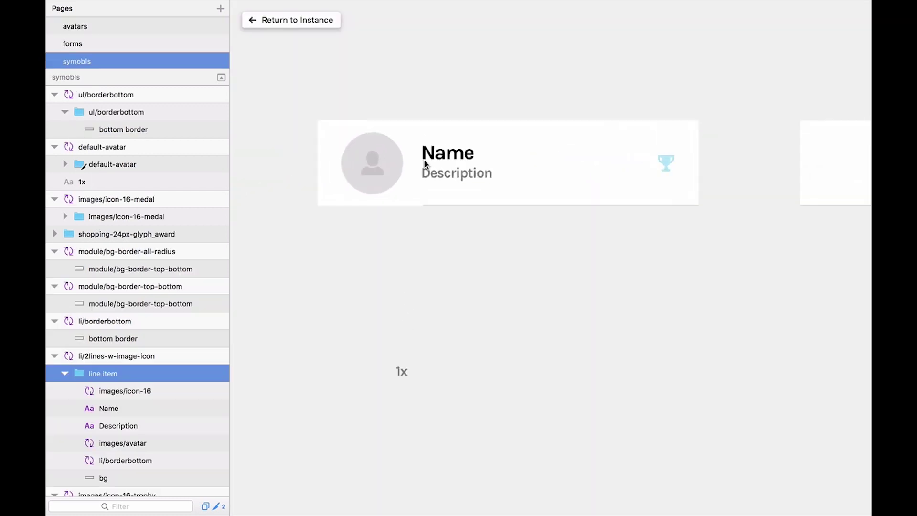
# Inspect the row symbol's avatar, bottom border and line item group
pyautogui.click(361, 167)
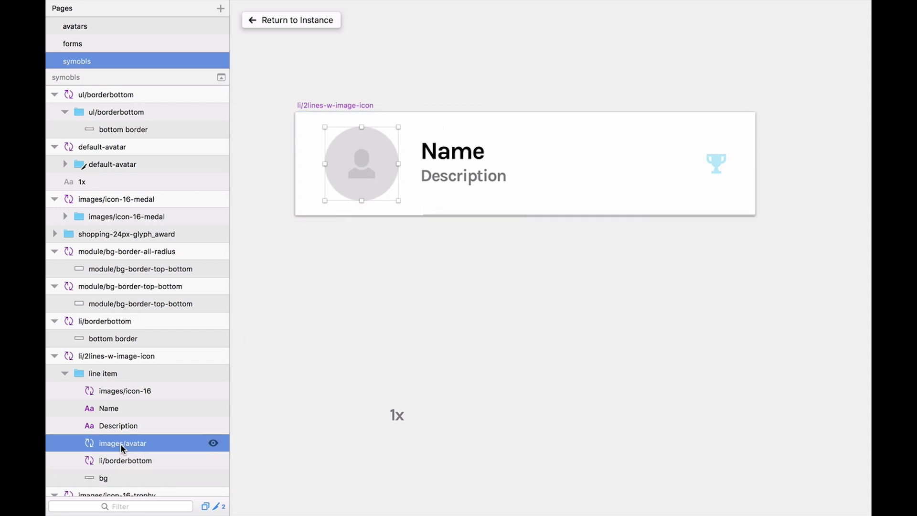
pyautogui.click(125, 461)
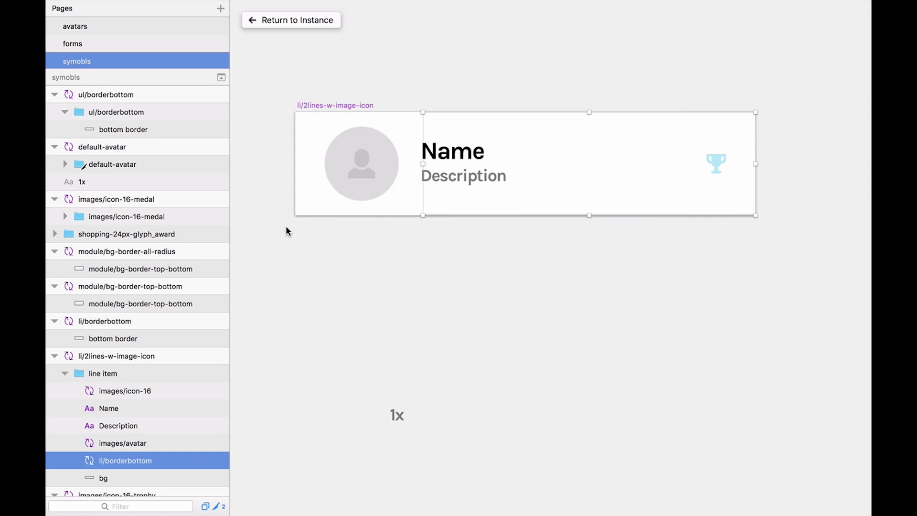
pyautogui.click(282, 213)
pyautogui.click(297, 200)
pyautogui.scroll(-2, 382, 162)
# Check the Name, Description and trophy layers, then return to the avatars page
pyautogui.doubleClick(465, 125)
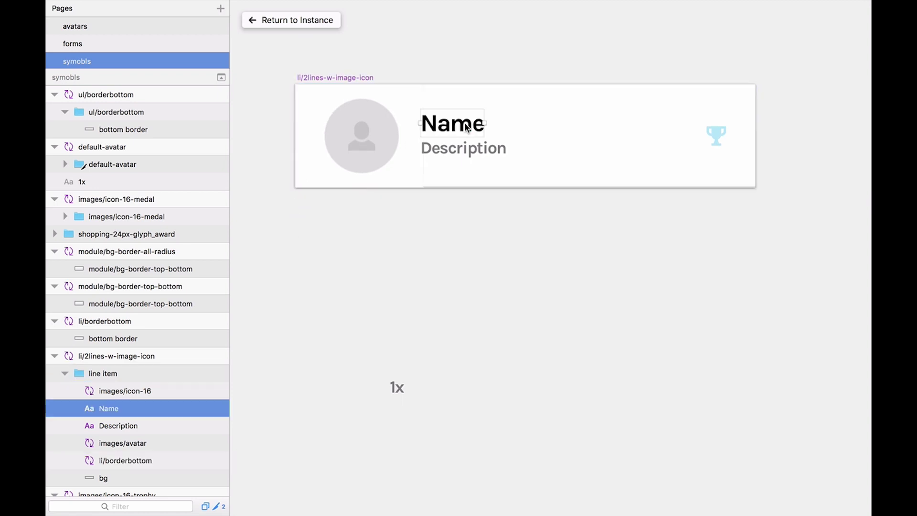
pyautogui.click(462, 145)
pyautogui.click(718, 137)
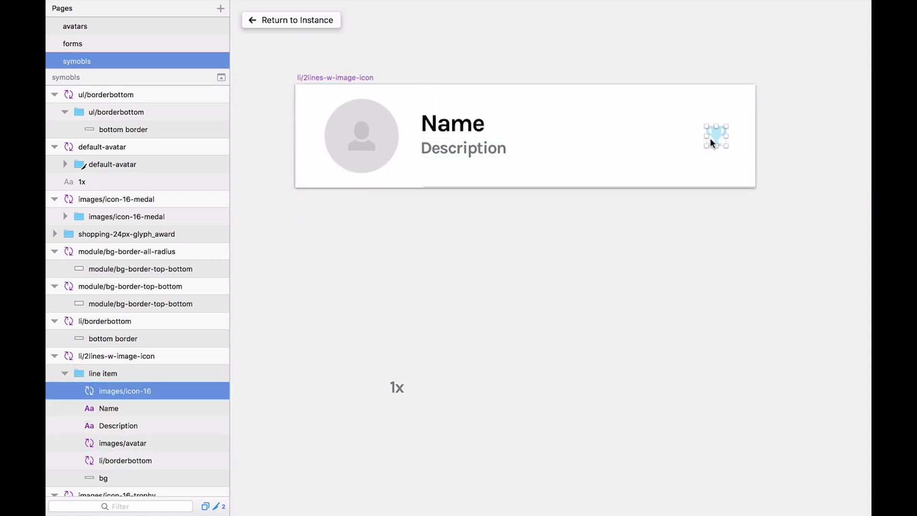
pyautogui.click(296, 20)
pyautogui.click(285, 149)
# Move the iPhone 7 'multiple' and 'single' groups up to the artboard's top edge
pyautogui.scroll(3, 403, 207)
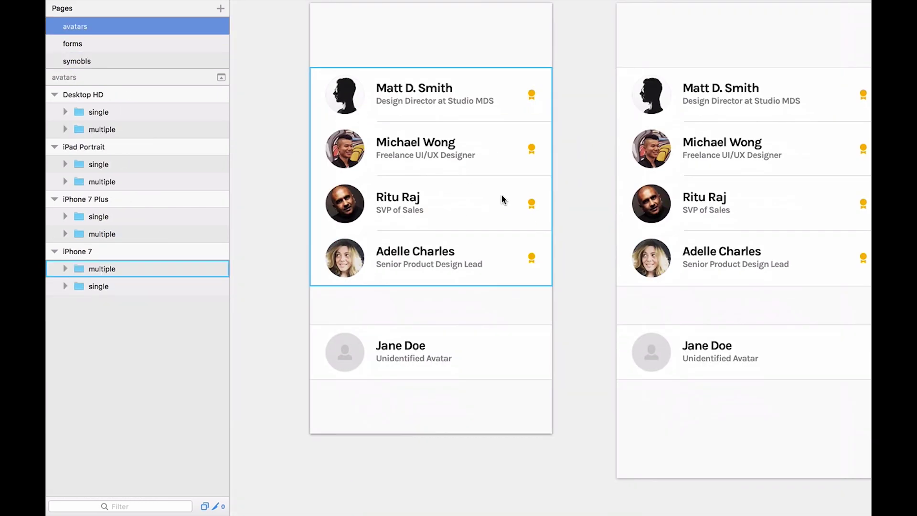
pyautogui.scroll(-3, 501, 199)
pyautogui.hscroll(5, 446, 254)
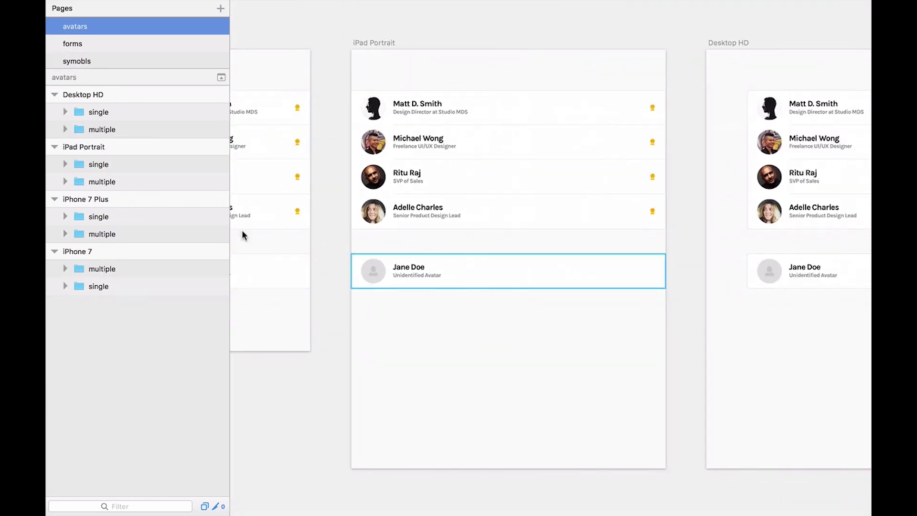
pyautogui.hscroll(-10, 348, 235)
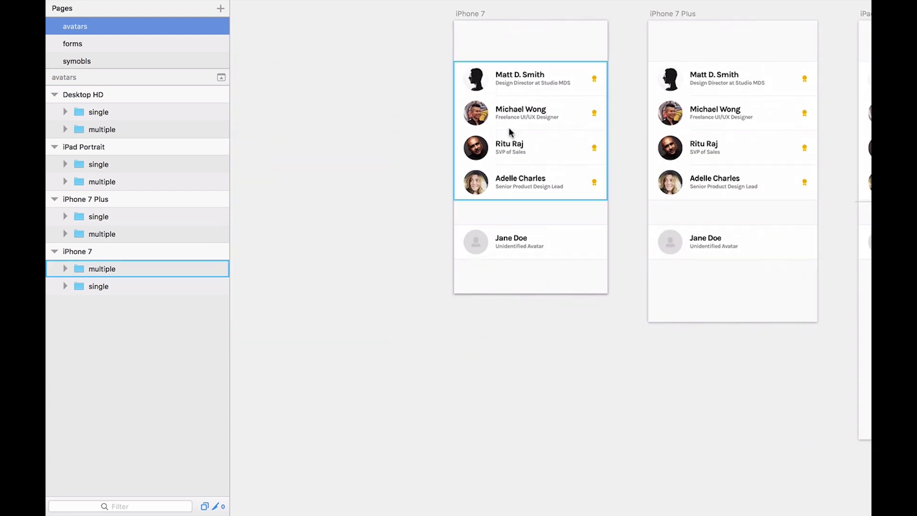
pyautogui.click(511, 125)
pyautogui.keyDown('shift'); pyautogui.click(530, 234); pyautogui.keyUp('shift')
pyautogui.moveTo(530, 233); pyautogui.dragTo(512, 113)
pyautogui.click(471, 157)
pyautogui.hotkey('ctrl', 'z')
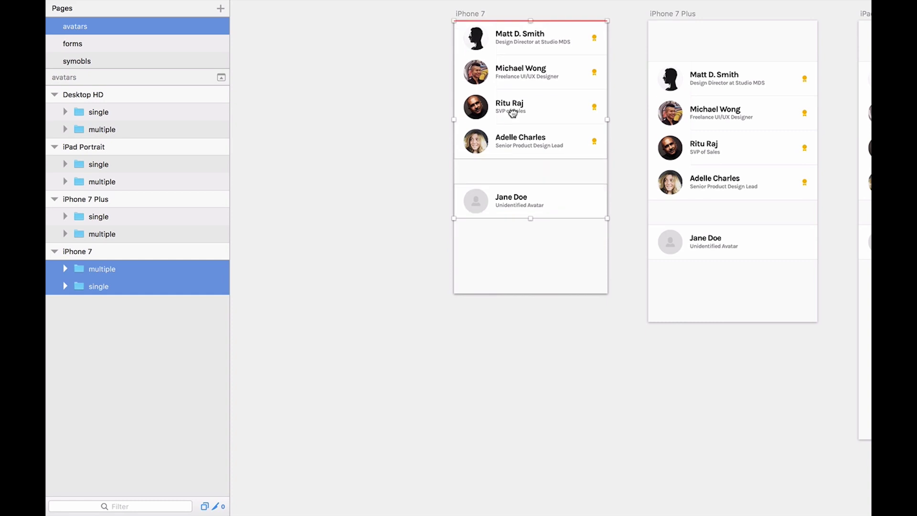
pyautogui.click(416, 131)
# Option-drag a copy of the Jane Doe row below it, show the inspector, and select the copy
pyautogui.hscroll(5, 380, 169)
pyautogui.click(419, 197)
pyautogui.moveTo(419, 197); pyautogui.dragTo(422, 258)
pyautogui.click(307, 233)
pyautogui.hotkey('ctrl', 'alt', '2')
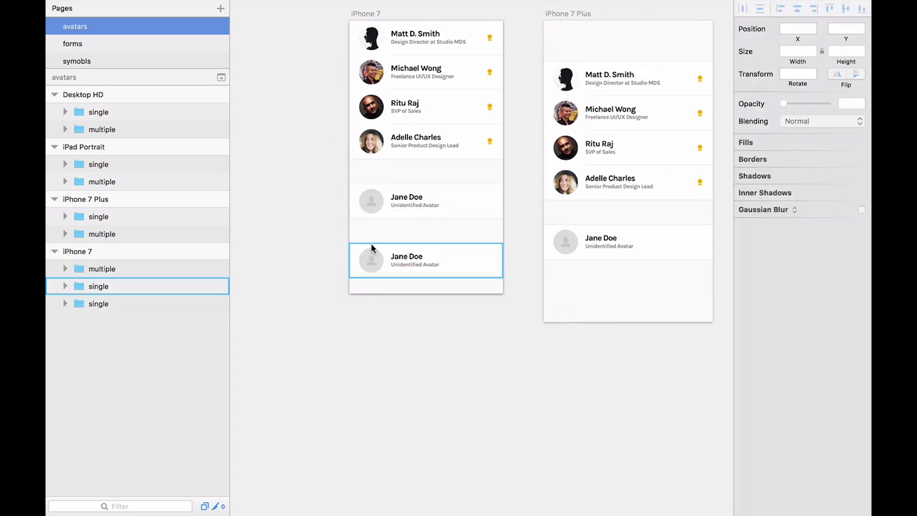
pyautogui.scroll(3, 370, 248)
pyautogui.click(371, 260)
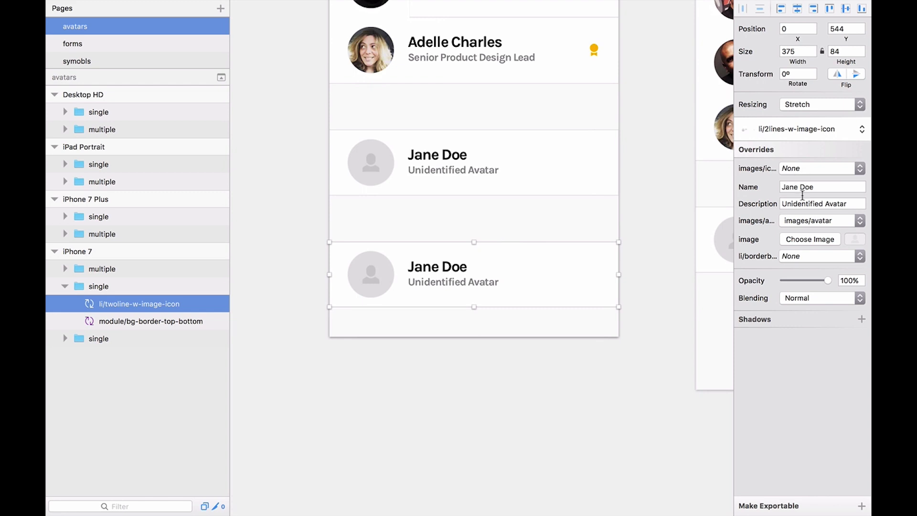
# Set the lower Jane Doe row's avatar override to the 0.jpg silhouette image
pyautogui.click(814, 220)
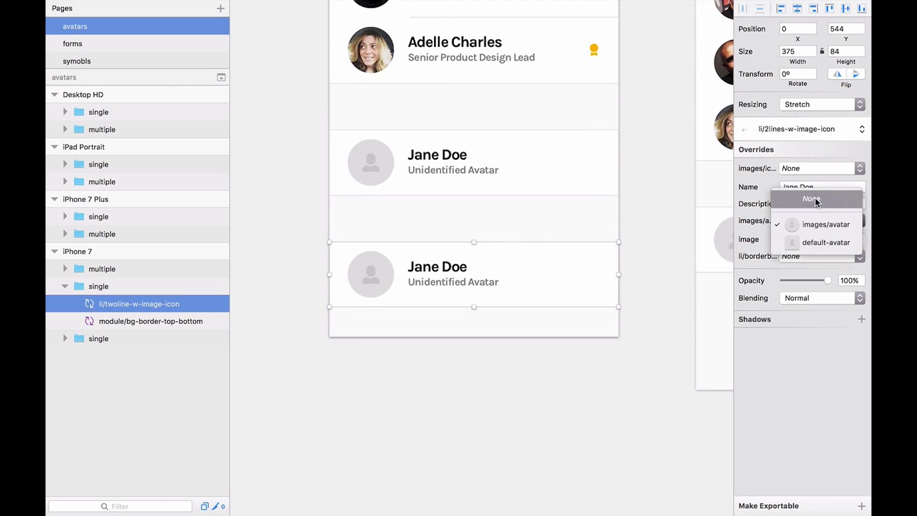
pyautogui.click(816, 223)
pyautogui.click(810, 240)
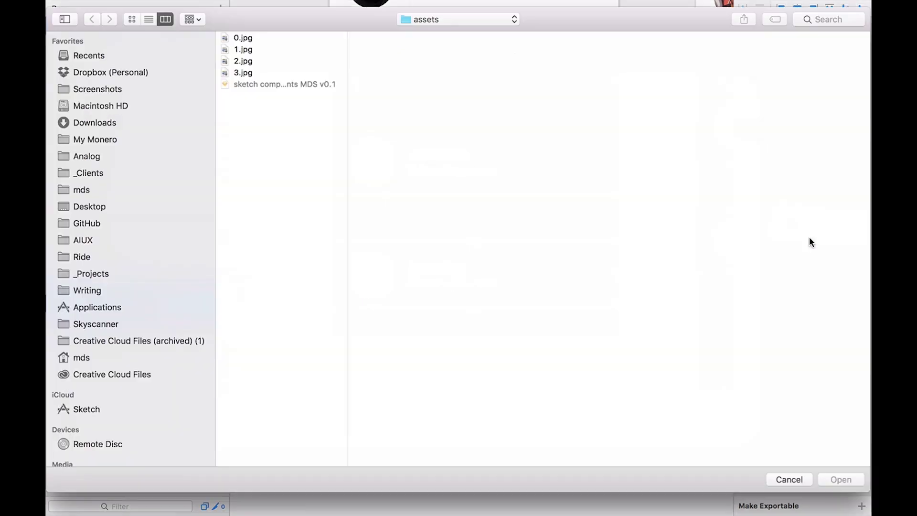
pyautogui.click(250, 38)
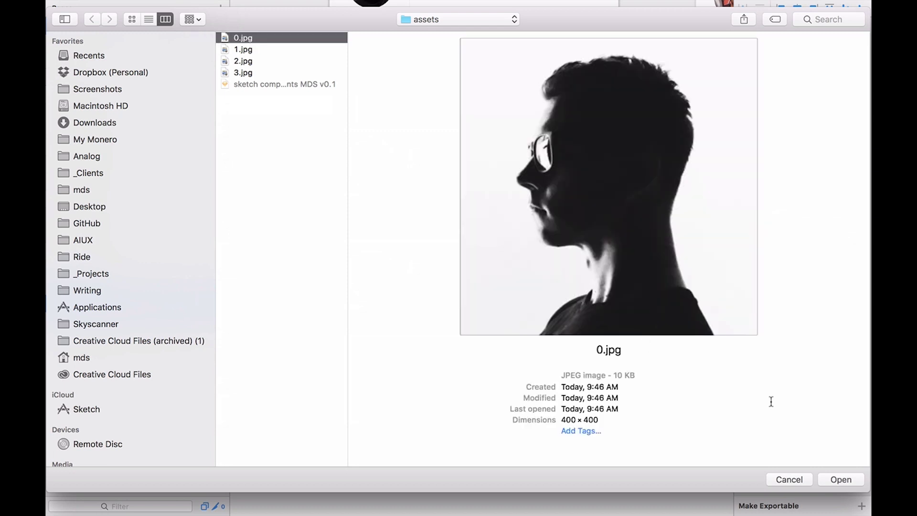
pyautogui.click(839, 478)
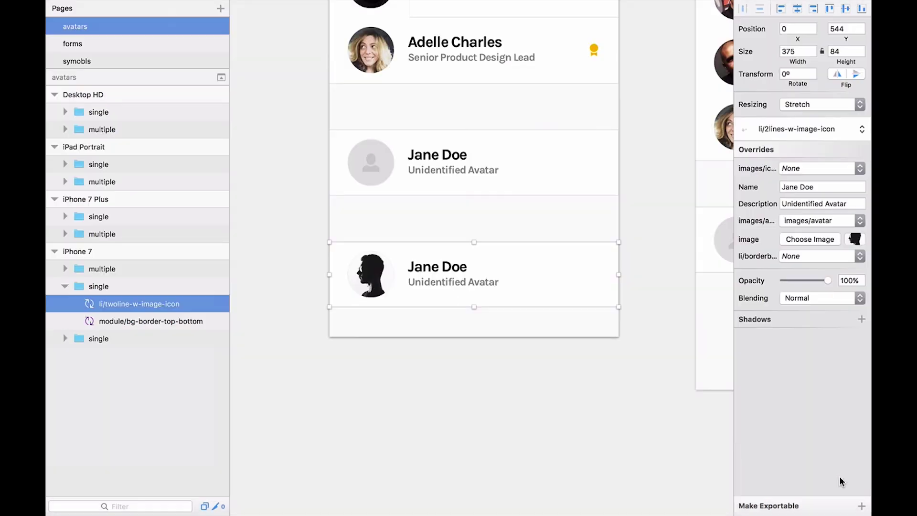
# Change the bottom row's name override to 'This is a demo'
pyautogui.click(802, 186)
pyautogui.tripleClick(802, 186)
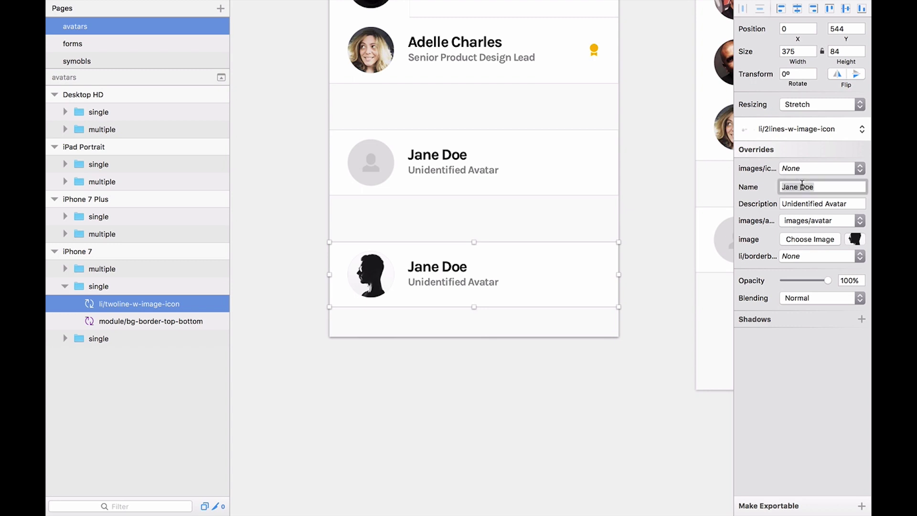
pyautogui.write('This is a demo')
pyautogui.press('Return')
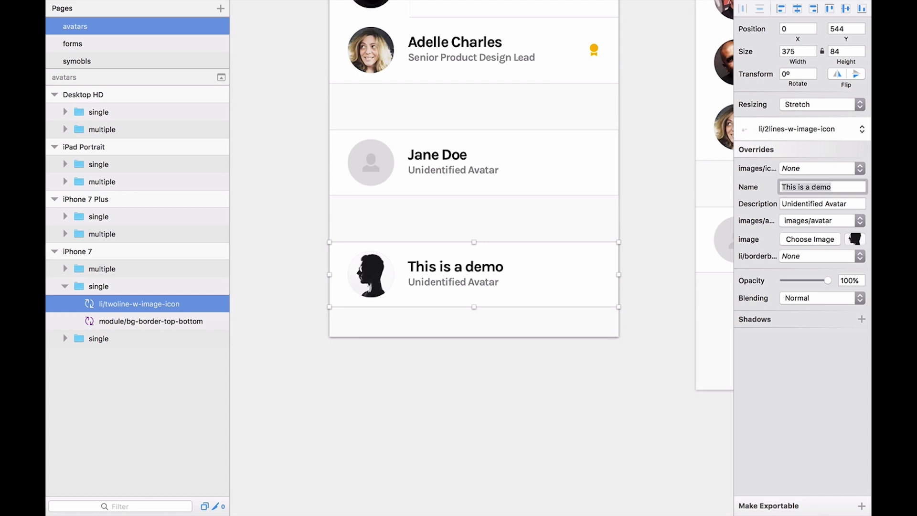
pyautogui.click(620, 406)
pyautogui.click(461, 276)
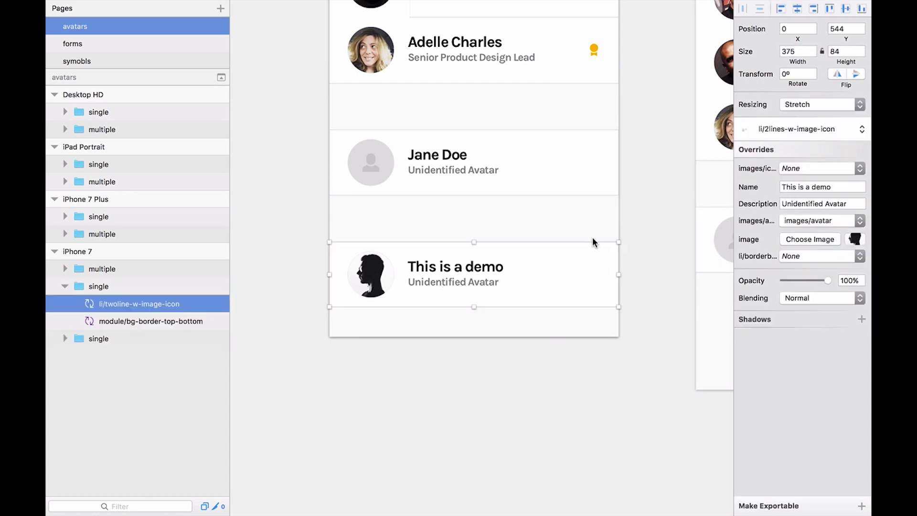
# Set the row's description override to 'This is some description'
pyautogui.click(802, 203)
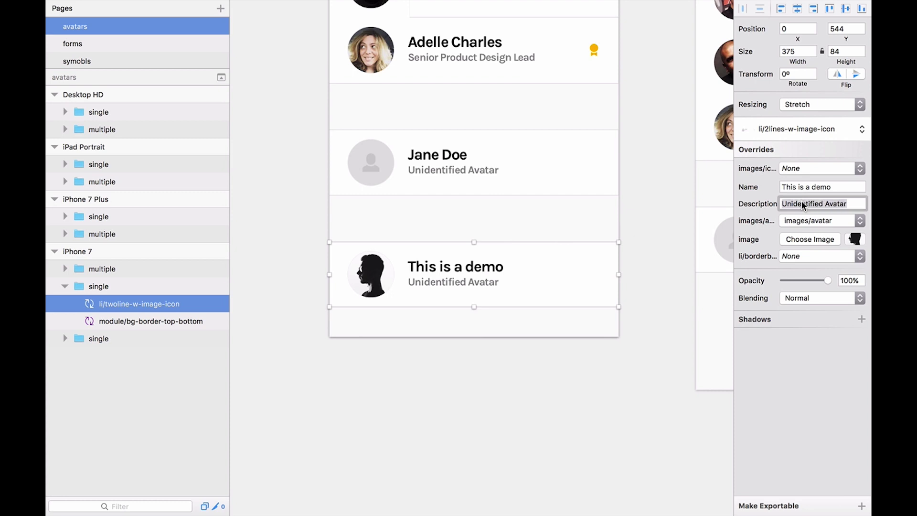
pyautogui.write('This is some description')
pyautogui.press('Return')
pyautogui.click(561, 383)
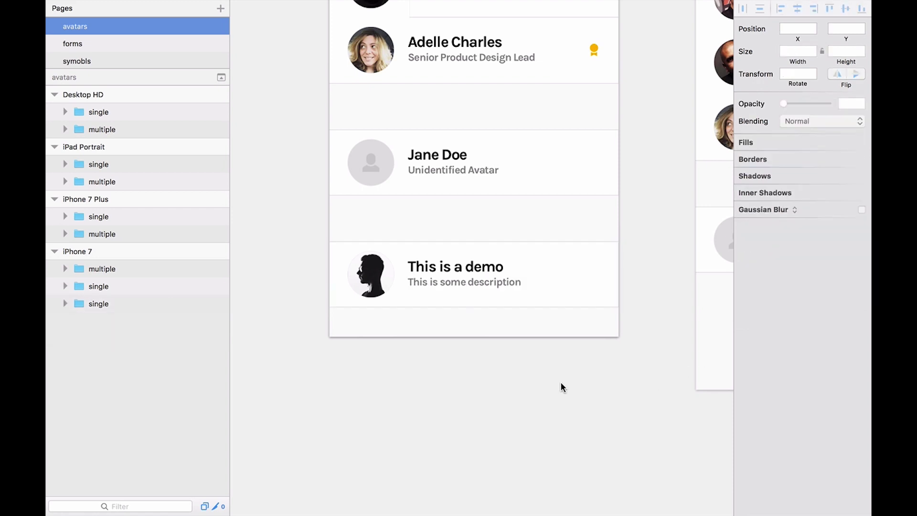
# Set the demo row's icon override to images/icon-16-trophy
pyautogui.click(563, 305)
pyautogui.scroll(3, 588, 191)
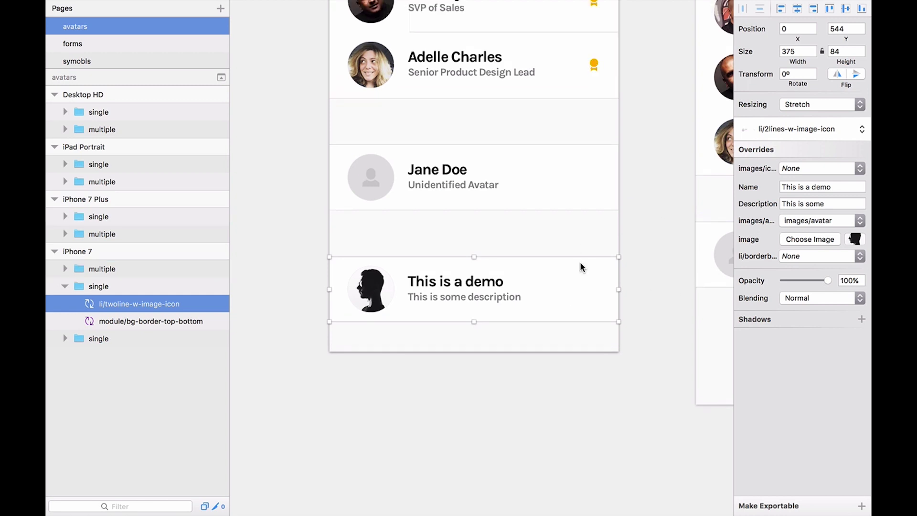
pyautogui.click(816, 169)
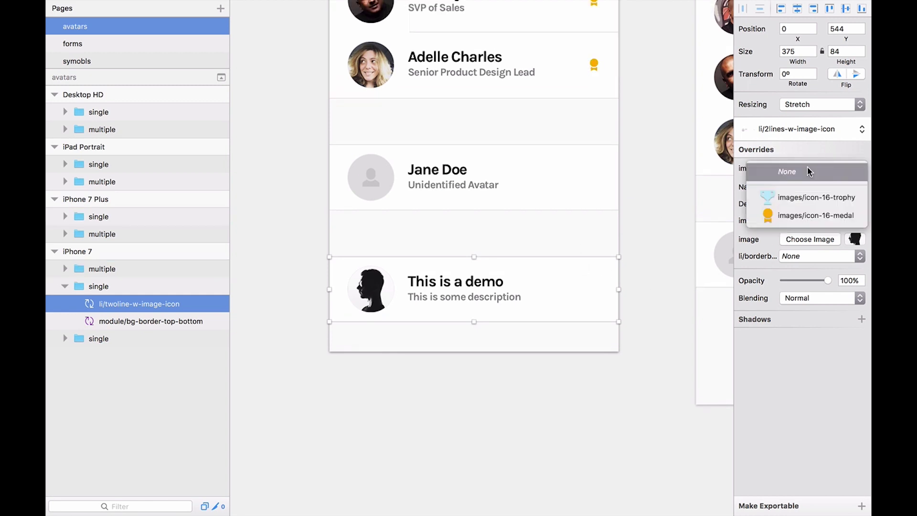
pyautogui.click(803, 198)
pyautogui.click(634, 298)
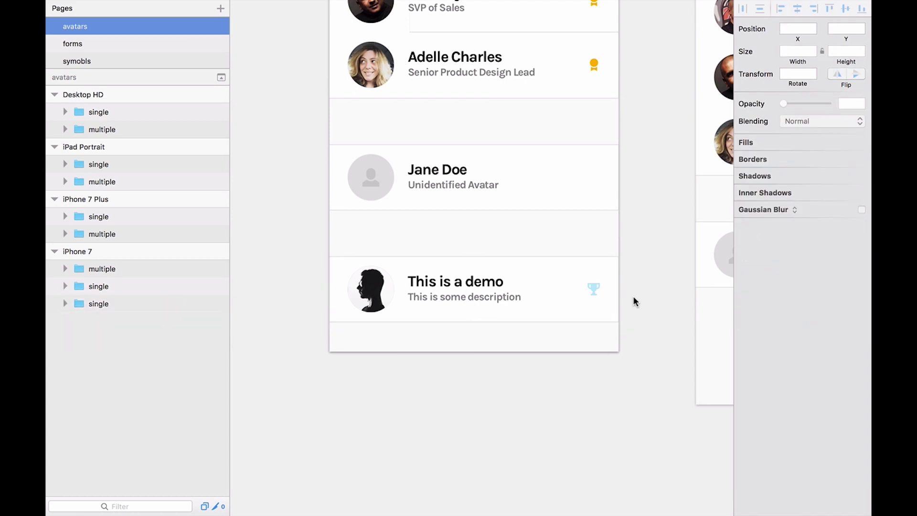
pyautogui.scroll(5, 579, 281)
pyautogui.scroll(7, 580, 282)
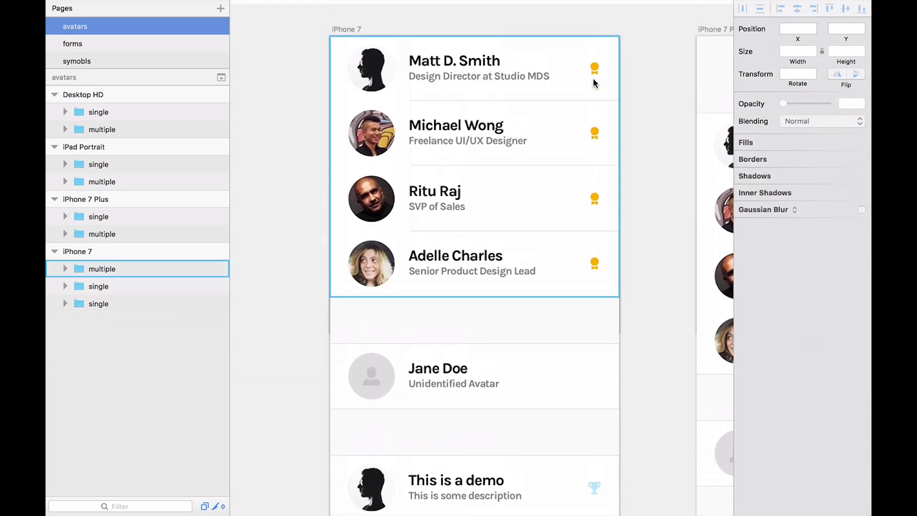
# Swap the medal on the iPhone 7 second row for a trophy icon
pyautogui.scroll(-3, 642, 253)
pyautogui.scroll(4, 643, 251)
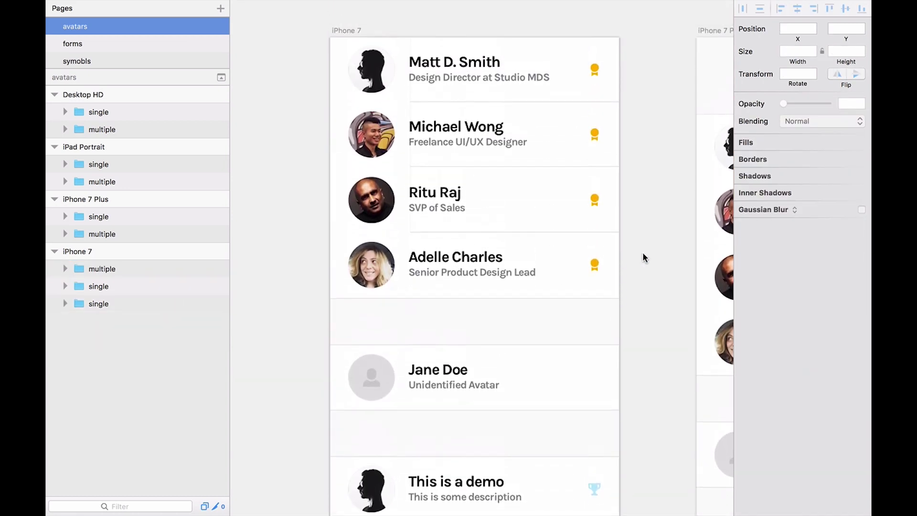
pyautogui.scroll(-2, 520, 150)
pyautogui.click(520, 149)
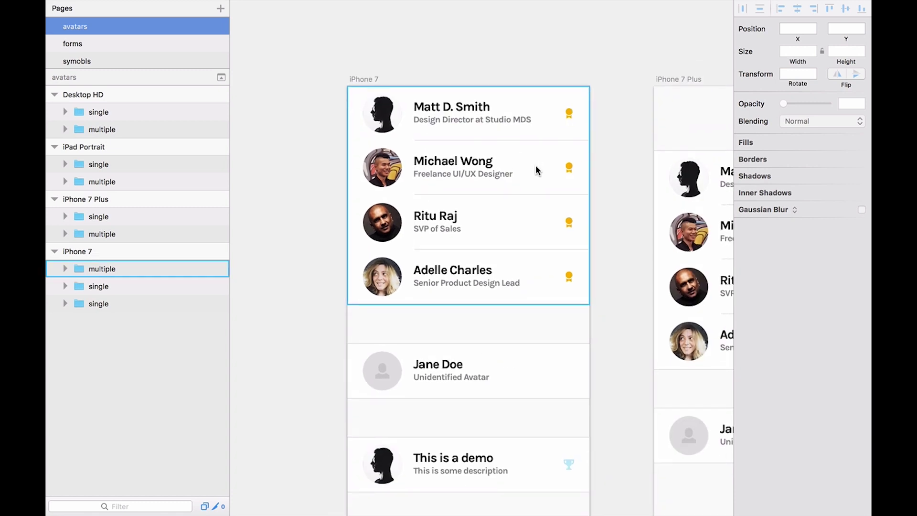
pyautogui.doubleClick(535, 164)
pyautogui.click(839, 167)
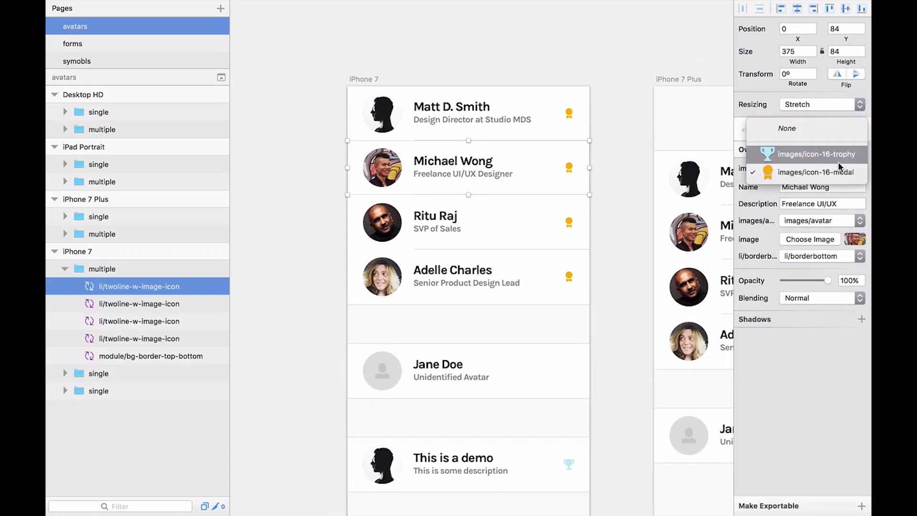
pyautogui.click(810, 155)
# Set the icon override to None on the iPhone 7 first and fourth rows
pyautogui.click(576, 122)
pyautogui.doubleClick(566, 118)
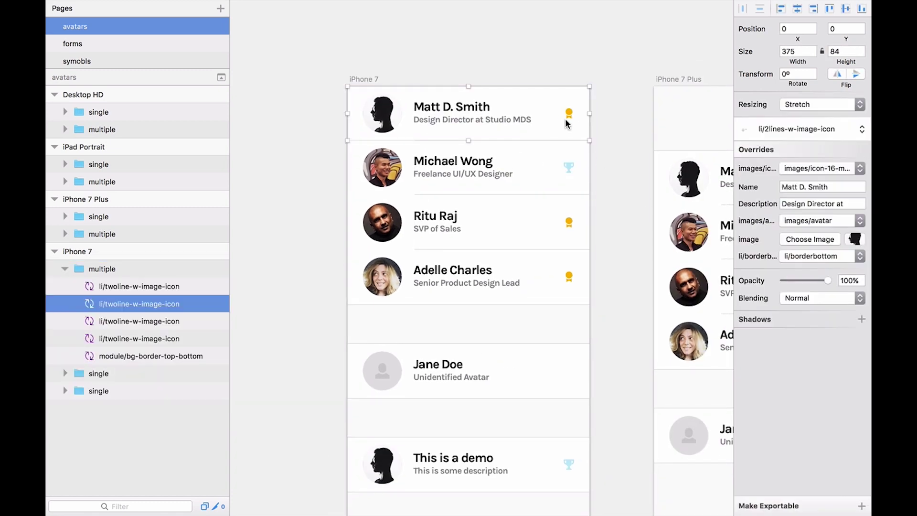
pyautogui.click(821, 168)
pyautogui.click(806, 126)
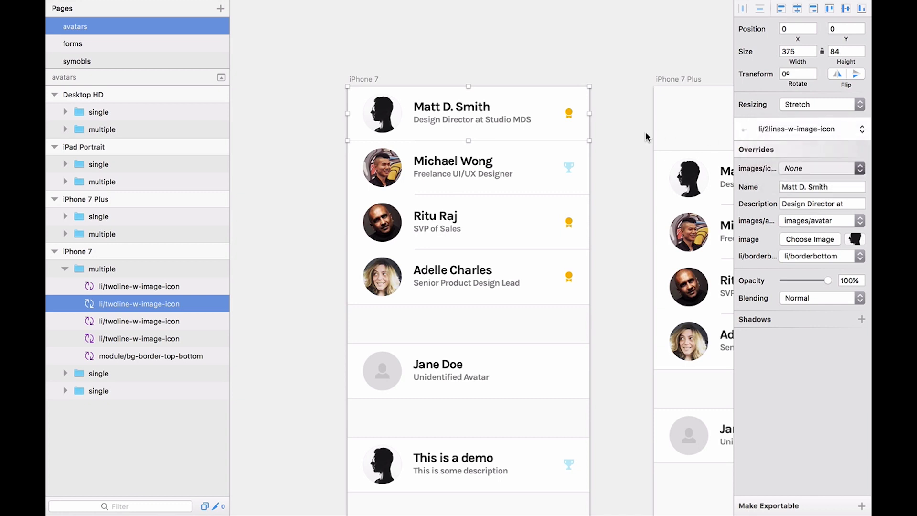
pyautogui.click(613, 199)
pyautogui.click(532, 266)
pyautogui.doubleClick(532, 266)
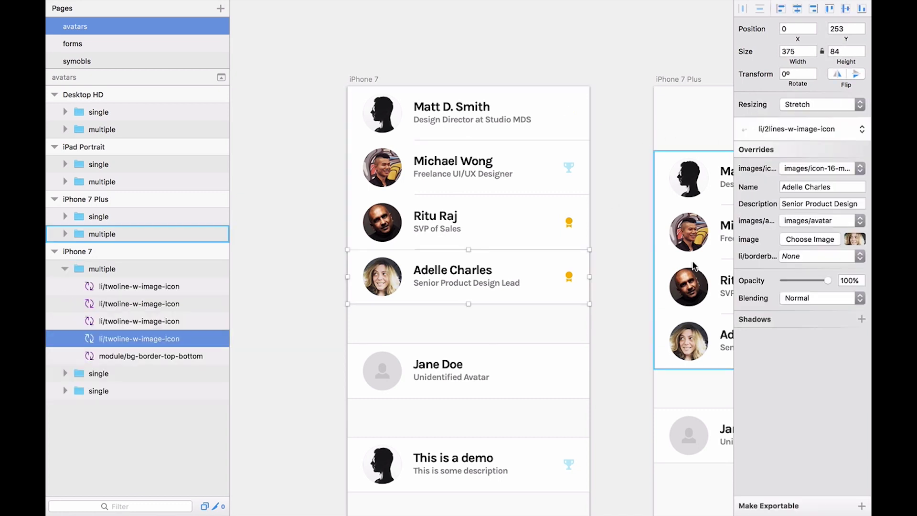
pyautogui.click(805, 166)
pyautogui.click(807, 127)
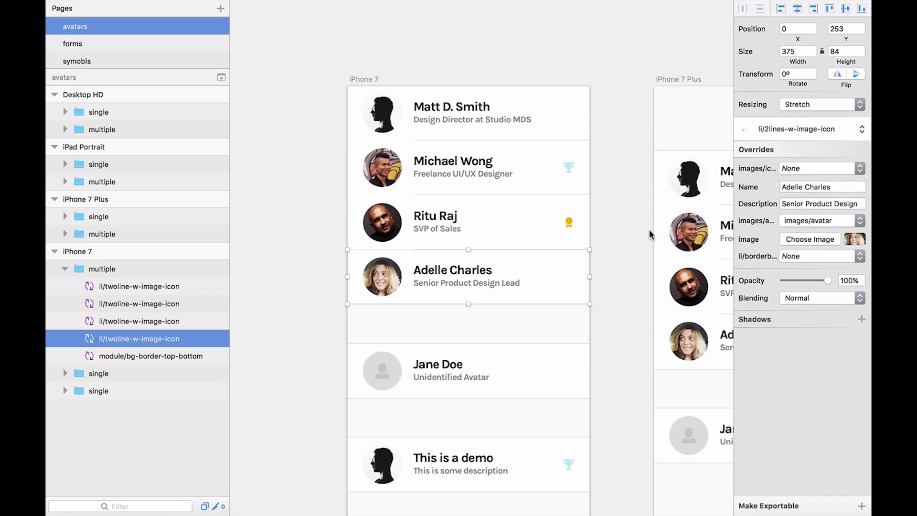
pyautogui.click(630, 233)
pyautogui.click(534, 201)
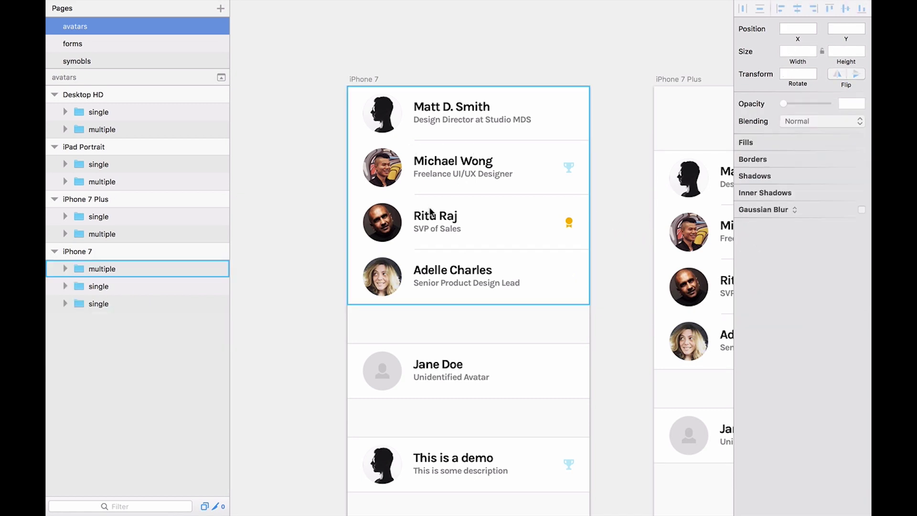
pyautogui.click(607, 246)
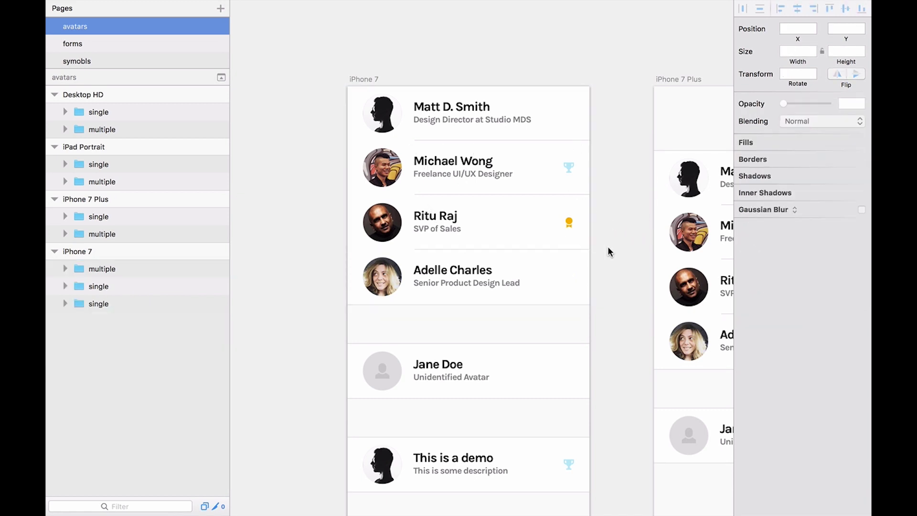
# Move over to iPhone 7 Plus and remove the first row's medal icon
pyautogui.hscroll(5, 606, 245)
pyautogui.scroll(-2, 606, 246)
pyautogui.hscroll(3, 510, 242)
pyautogui.scroll(1, 510, 243)
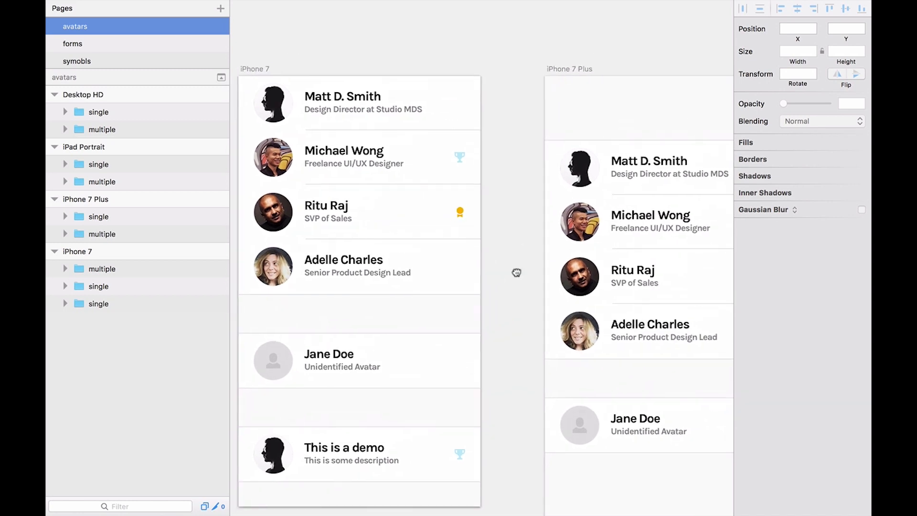
pyautogui.hscroll(-4, 513, 272)
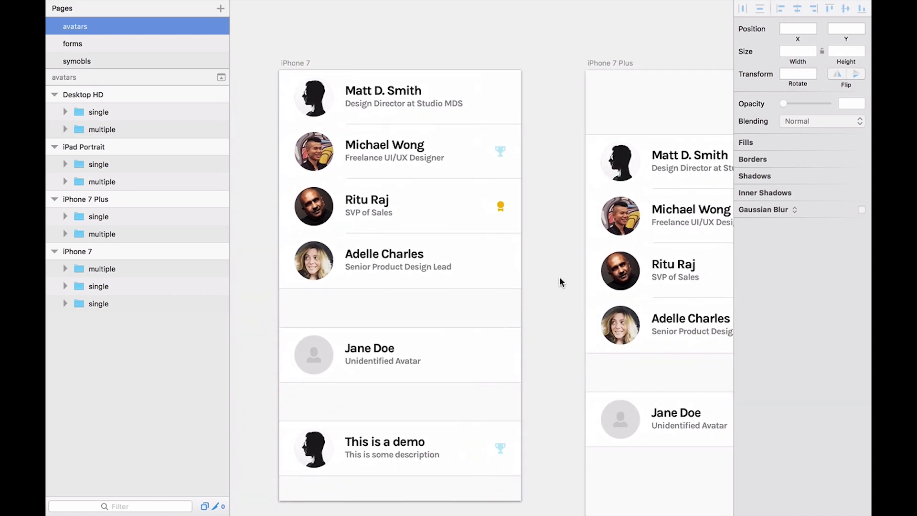
pyautogui.hscroll(2, 415, 152)
pyautogui.scroll(-1, 415, 152)
pyautogui.moveTo(524, 226); pyautogui.dragTo(289, 222)
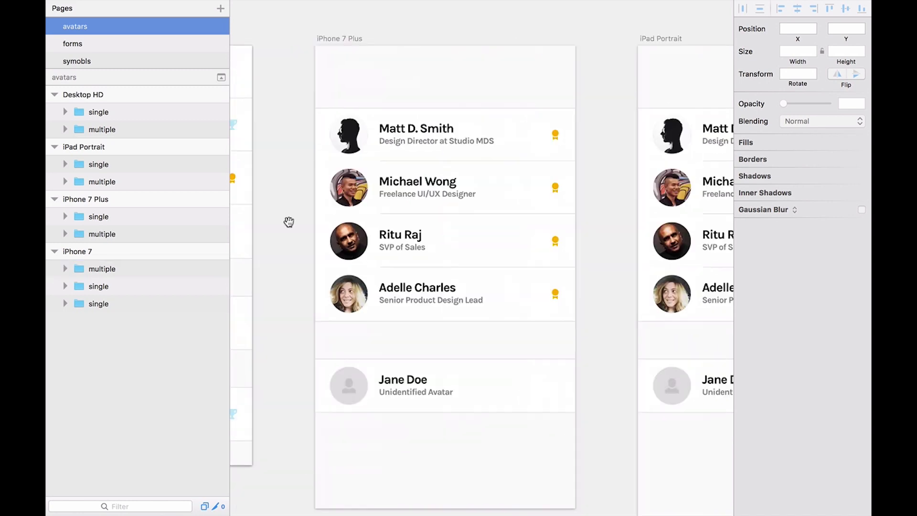
pyautogui.scroll(-3, 409, 218)
pyautogui.scroll(2, 562, 214)
pyautogui.doubleClick(644, 152)
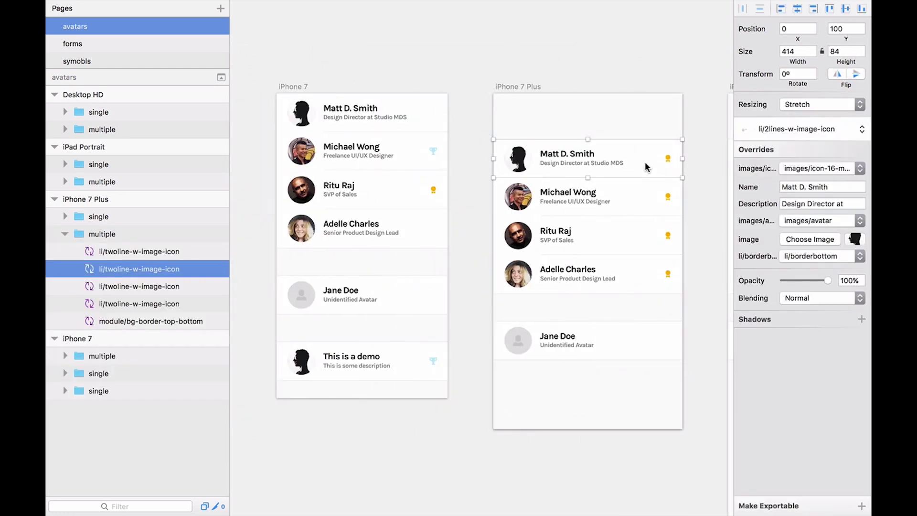
pyautogui.click(826, 167)
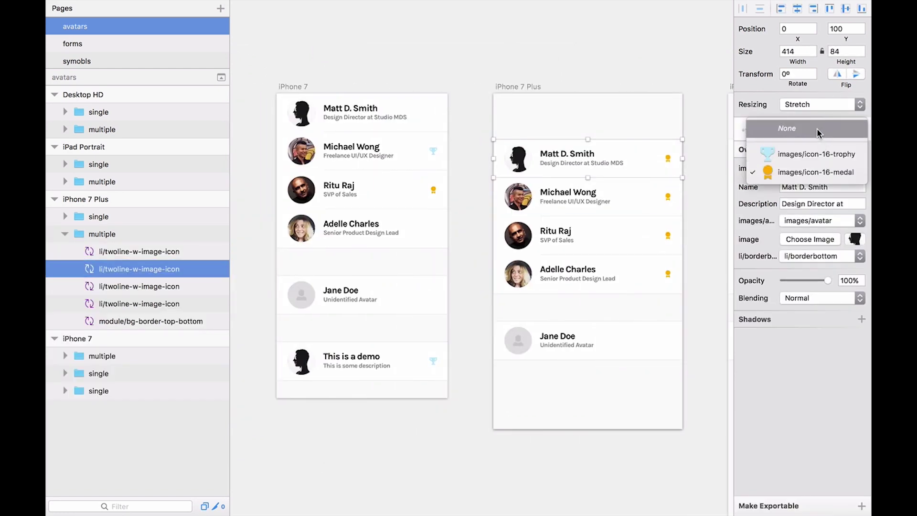
pyautogui.click(786, 128)
# Remove the medal icon from the fourth row on iPhone 7 Plus
pyautogui.click(648, 237)
pyautogui.click(647, 270)
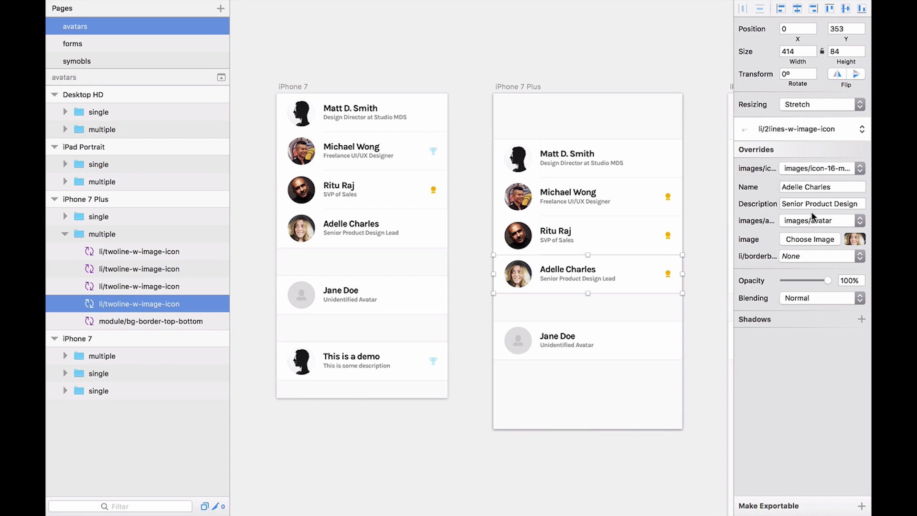
pyautogui.click(820, 167)
pyautogui.click(786, 127)
pyautogui.click(640, 229)
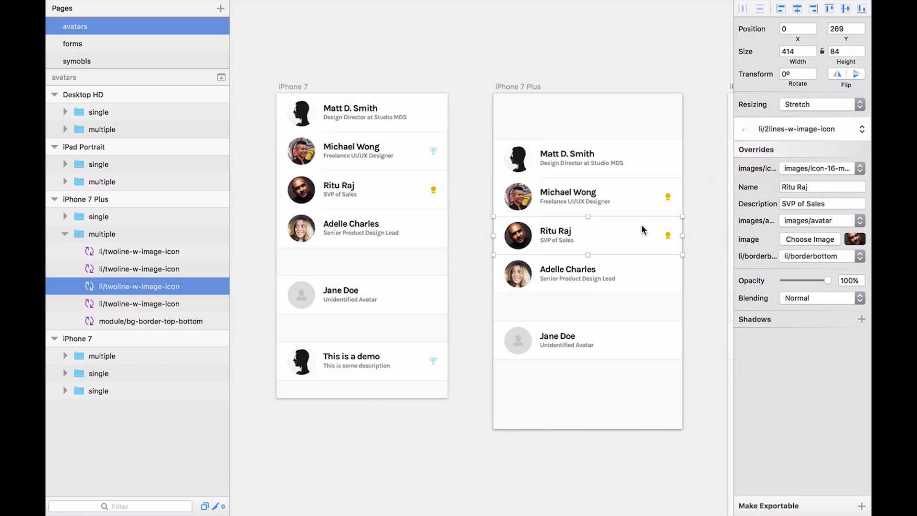
pyautogui.click(645, 187)
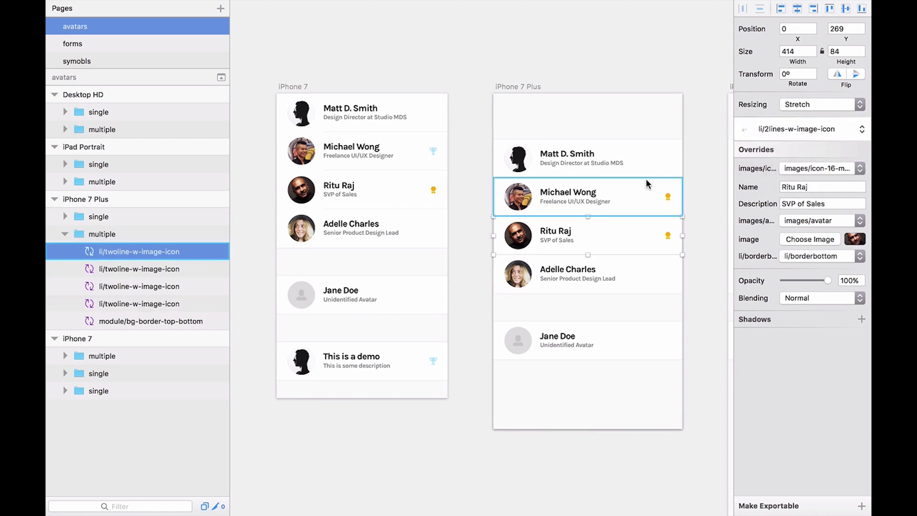
pyautogui.click(824, 169)
pyautogui.click(764, 145)
pyautogui.click(700, 146)
pyautogui.scroll(-1, 701, 185)
pyautogui.scroll(-1, 701, 185)
pyautogui.click(347, 130)
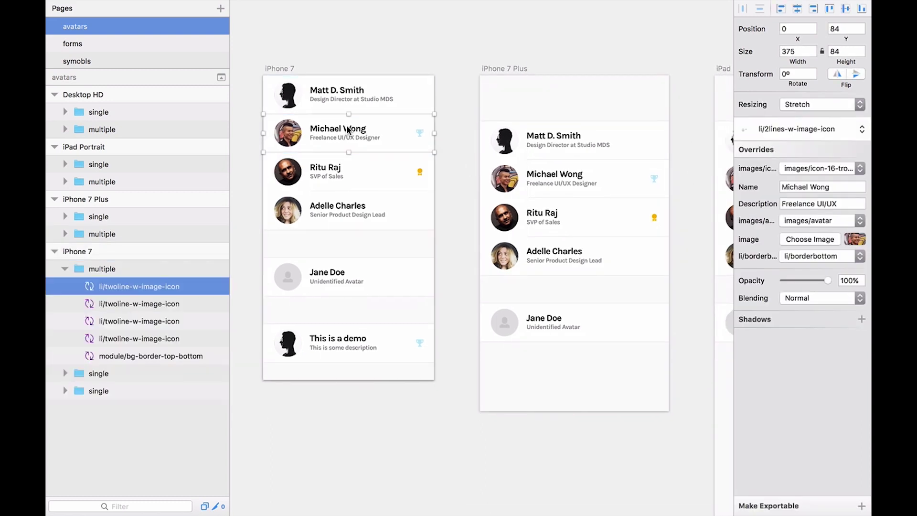
# In the row's symbol master, shift the Name and Description text to the right
pyautogui.doubleClick(348, 129)
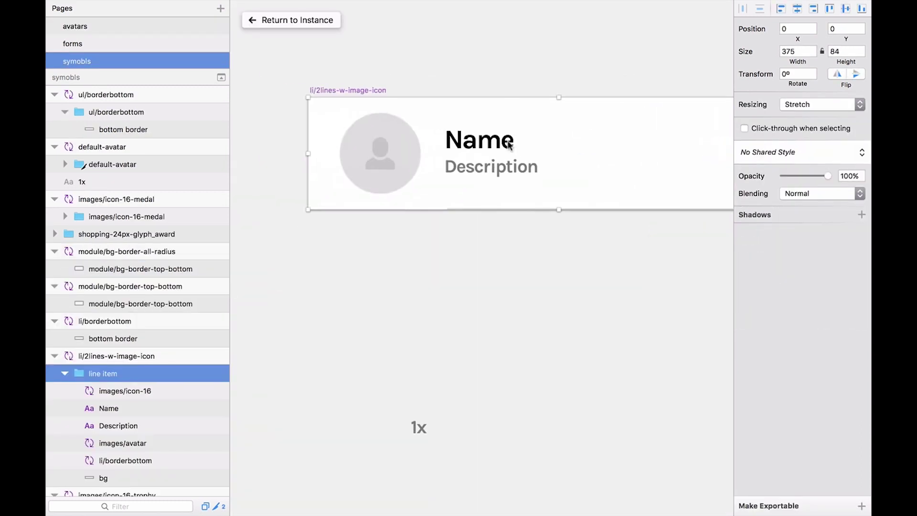
pyautogui.click(491, 151)
pyautogui.keyDown('shift'); pyautogui.click(488, 164); pyautogui.keyUp('shift')
pyautogui.hscroll(4, 458, 157)
pyautogui.scroll(-1, 458, 158)
pyautogui.moveTo(444, 156); pyautogui.dragTo(533, 156)
pyautogui.click(589, 231)
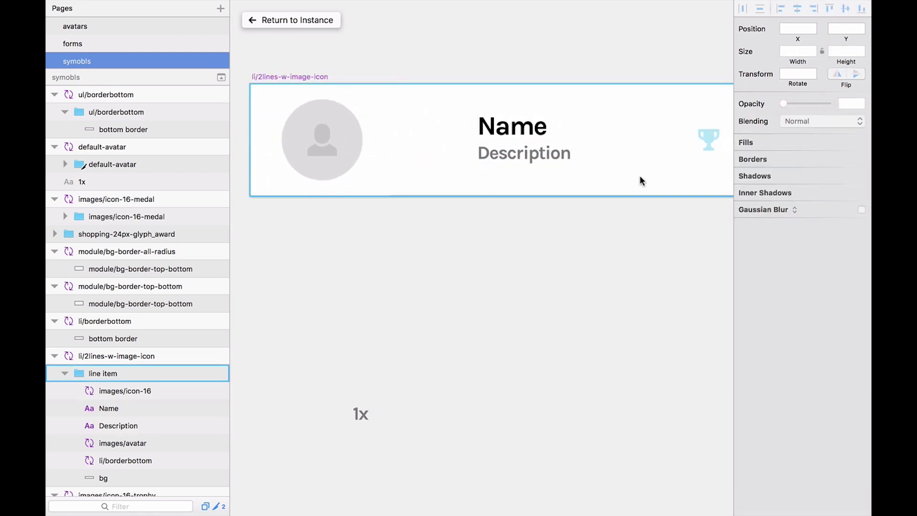
# Draw a small oval at the avatar's lower-right corner
pyautogui.click(700, 141)
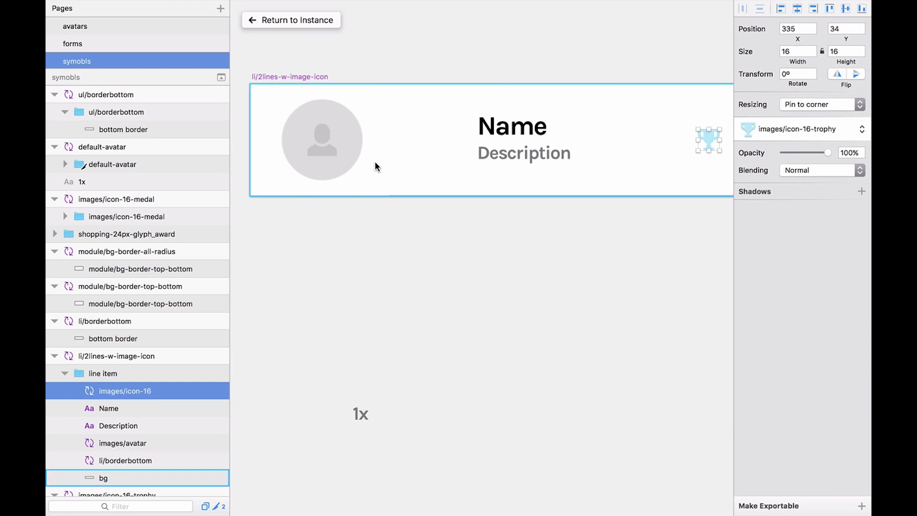
pyautogui.press('r')
pyautogui.moveTo(348, 162); pyautogui.dragTo(382, 185)
pyautogui.doubleClick(359, 171)
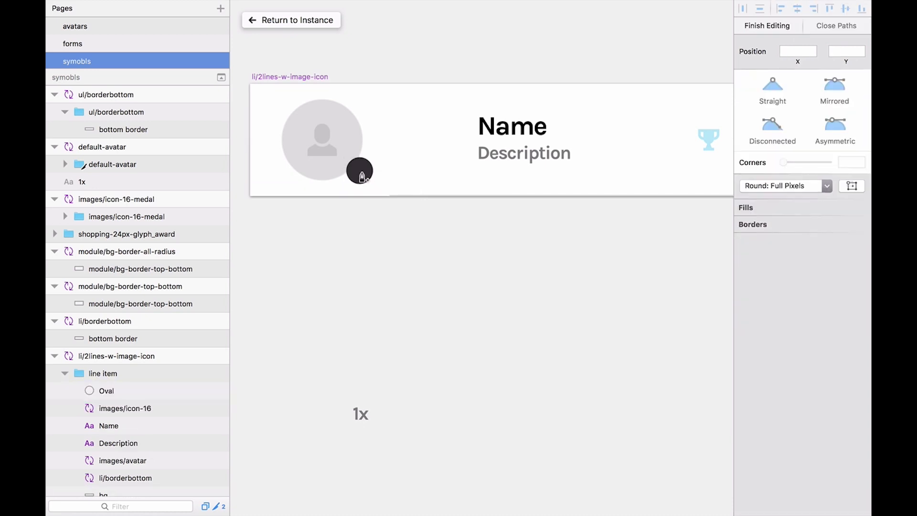
pyautogui.press('Escape')
# Align the circle to the avatar's bottom-right corner
pyautogui.doubleClick(362, 173)
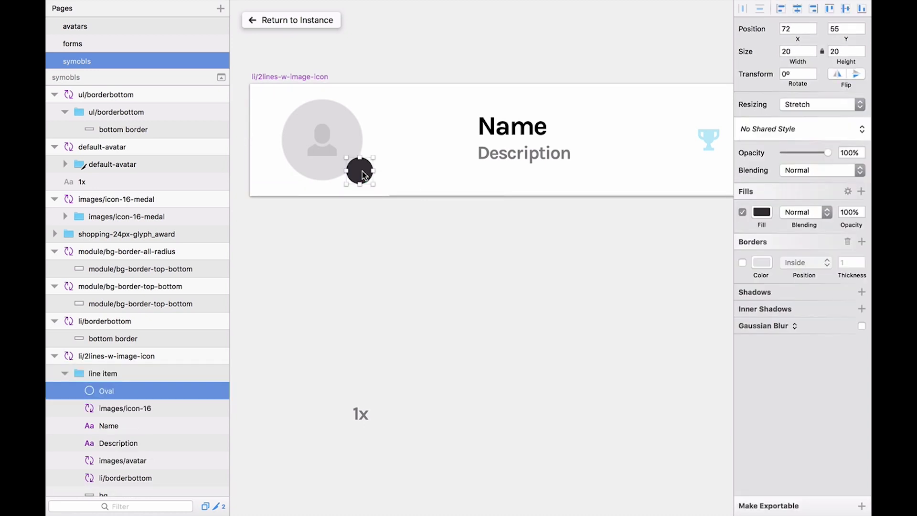
pyautogui.keyDown('shift'); pyautogui.click(344, 152); pyautogui.keyUp('shift')
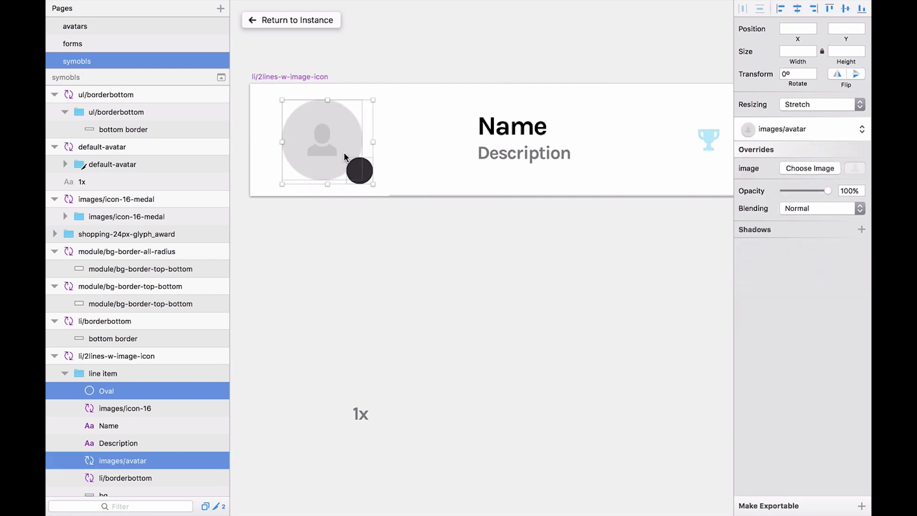
pyautogui.press('alt+super+Left')
pyautogui.press('alt+super+h')
pyautogui.press('alt+super+Up')
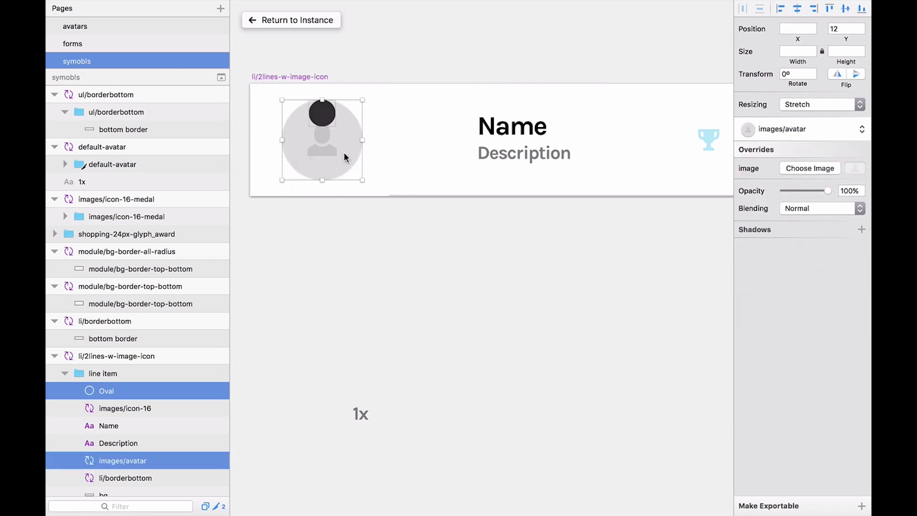
pyautogui.press('alt+super+Right')
pyautogui.press('alt+super+Down')
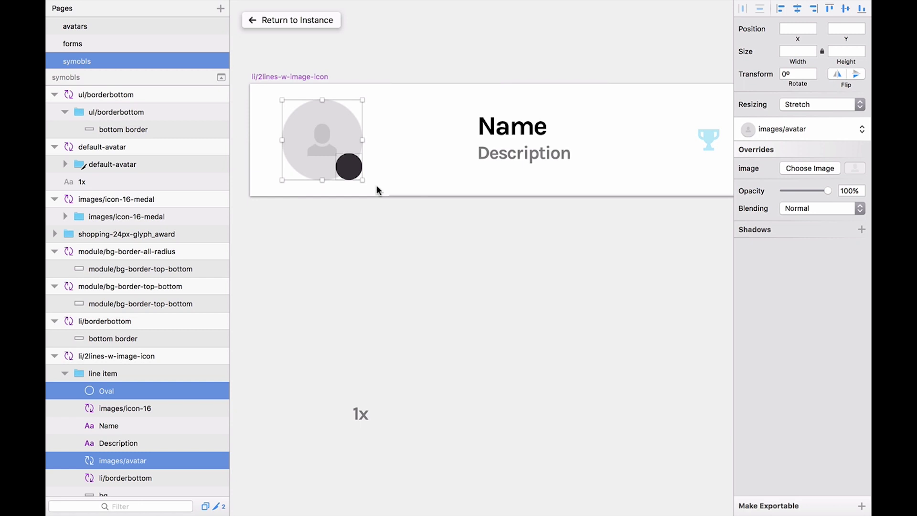
# Set the circle's fill to white
pyautogui.click(362, 190)
pyautogui.click(356, 166)
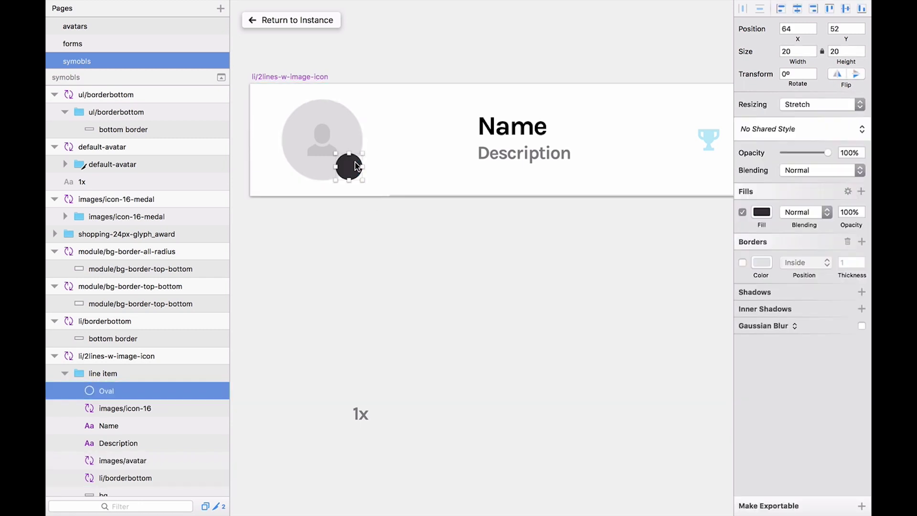
pyautogui.click(761, 213)
pyautogui.moveTo(748, 341); pyautogui.dragTo(708, 209)
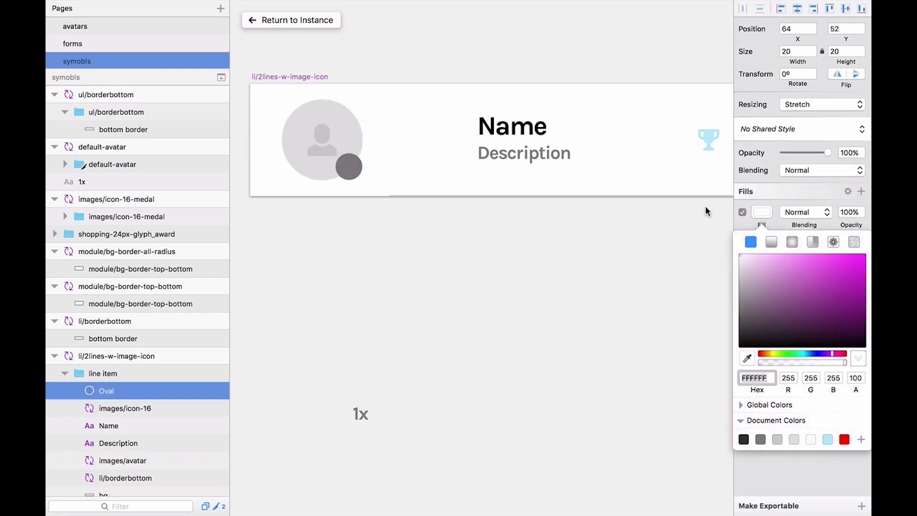
pyautogui.click(618, 279)
# Move the trophy icon onto the white circle and bring it in front
pyautogui.click(712, 136)
pyautogui.moveTo(562, 156); pyautogui.dragTo(353, 164)
pyautogui.press('super+alt+Up')
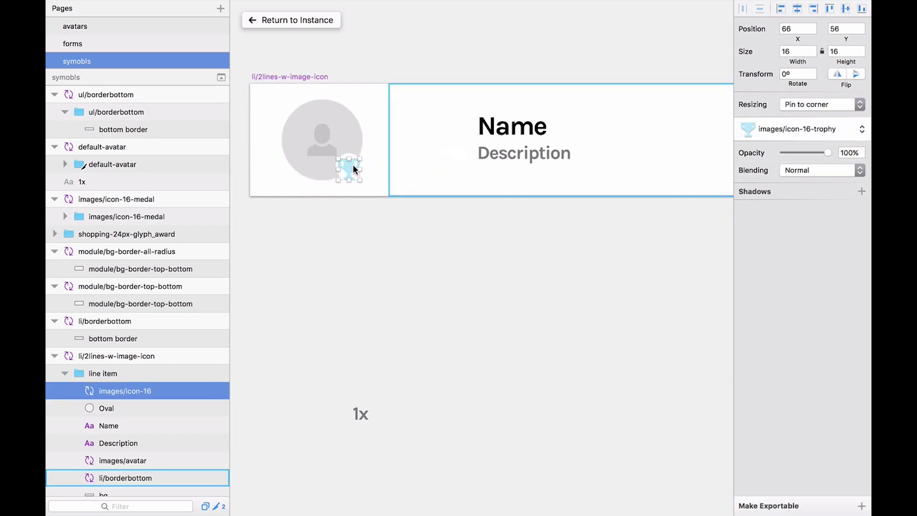
# Nudge the trophy icon with arrow keys so it sits on the white circle
pyautogui.scroll(5, 357, 184)
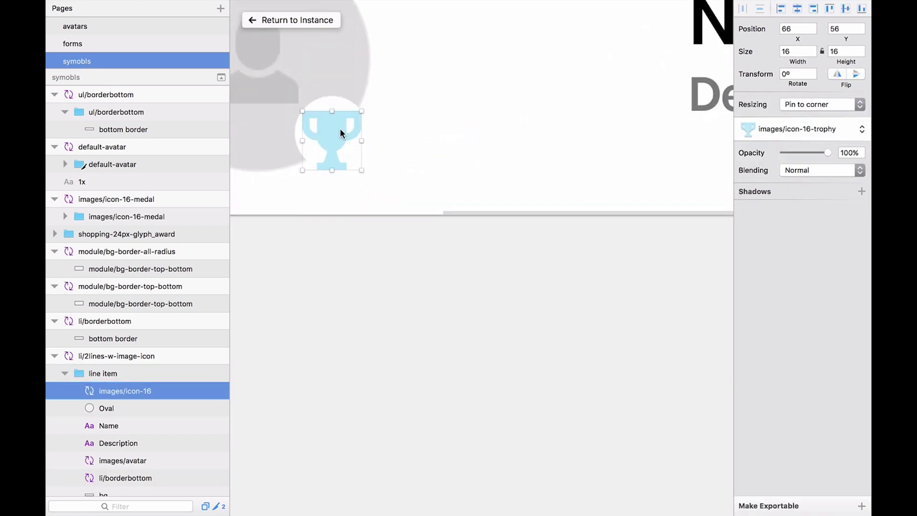
pyautogui.hotkey('shift', 'Up')
pyautogui.hotkey('shift', 'Left')
pyautogui.keyDown('shift'); pyautogui.click(346, 79); pyautogui.keyUp('shift')
pyautogui.hotkey('shift', 'Left')
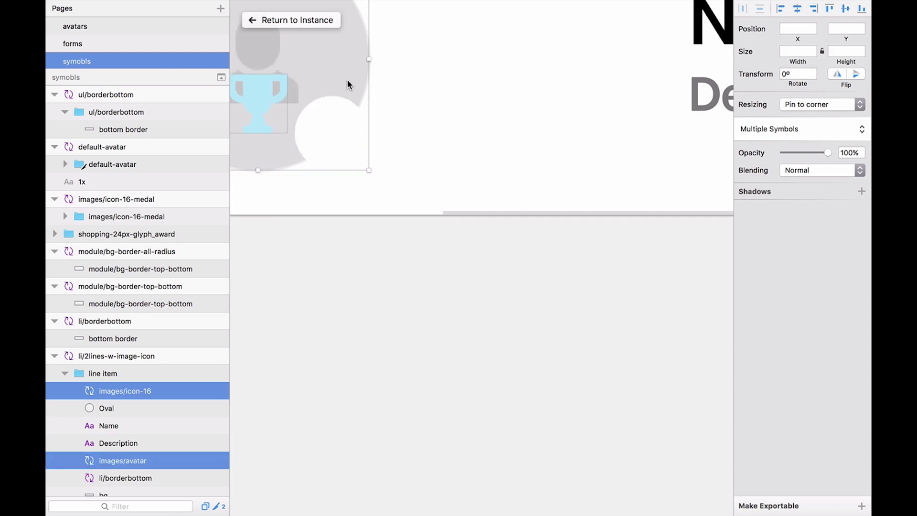
pyautogui.hotkey('shift', 'Right')
pyautogui.hotkey('shift', 'Right')
pyautogui.hotkey('shift', 'Up')
pyautogui.hotkey('shift', 'Down')
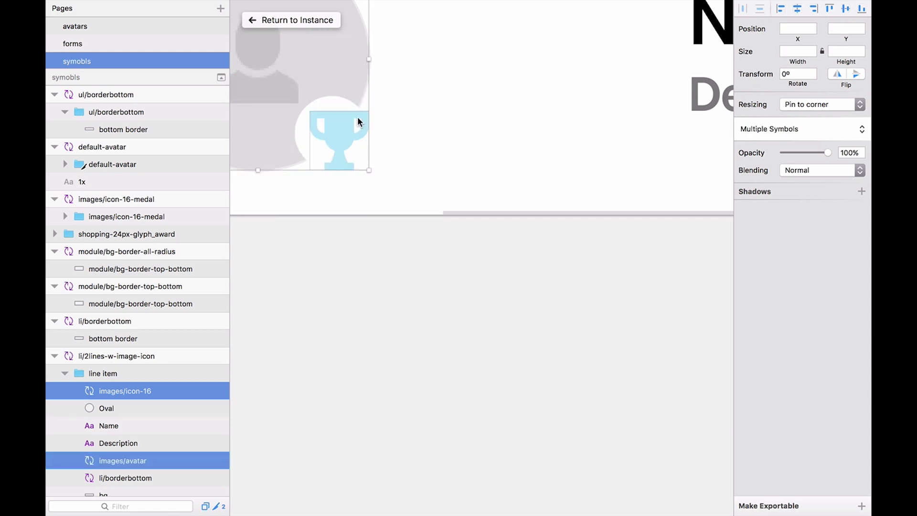
# Enlarge the white circle behind the trophy to 32×32, then fit the row in view
pyautogui.hscroll(-3, 368, 259)
pyautogui.click(334, 148)
pyautogui.moveTo(404, 173); pyautogui.dragTo(419, 189)
pyautogui.moveTo(419, 97); pyautogui.dragTo(443, 74)
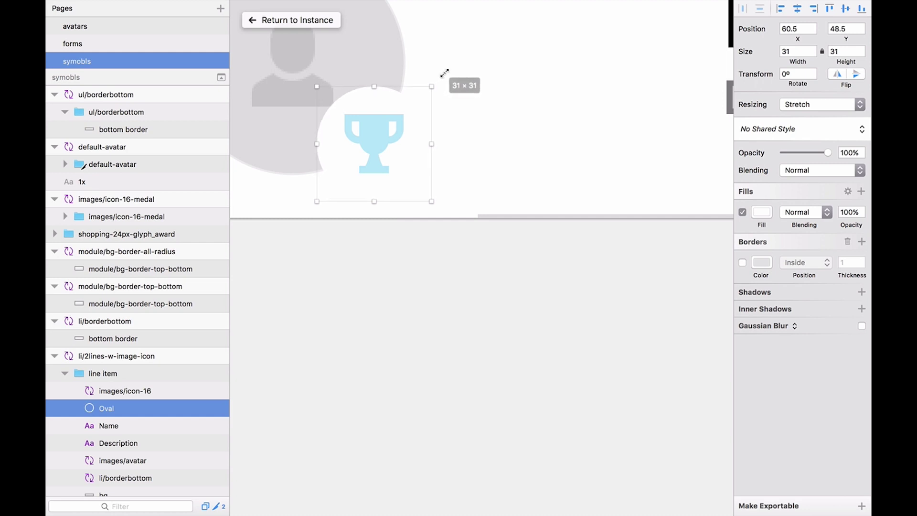
pyautogui.moveTo(447, 71); pyautogui.dragTo(446, 72)
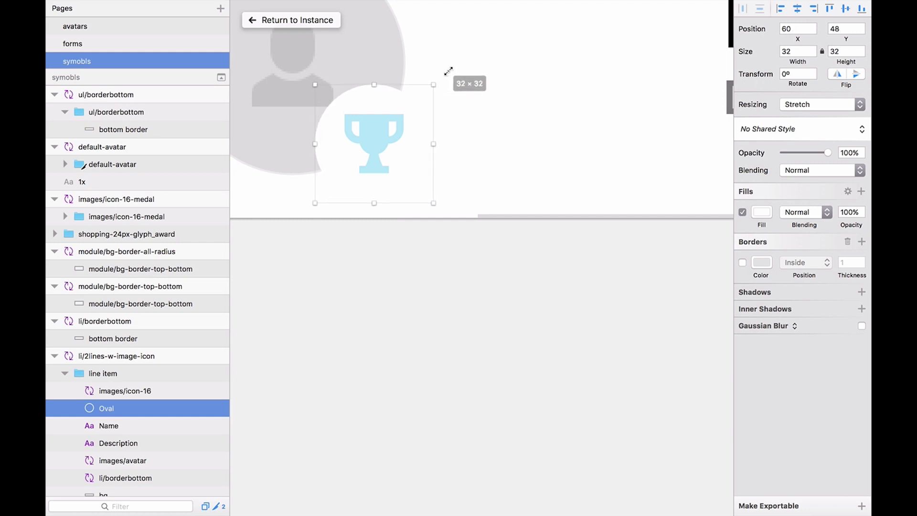
pyautogui.click(467, 251)
pyautogui.press('super+0')
pyautogui.scroll(3, 500, 247)
pyautogui.hscroll(3, 500, 247)
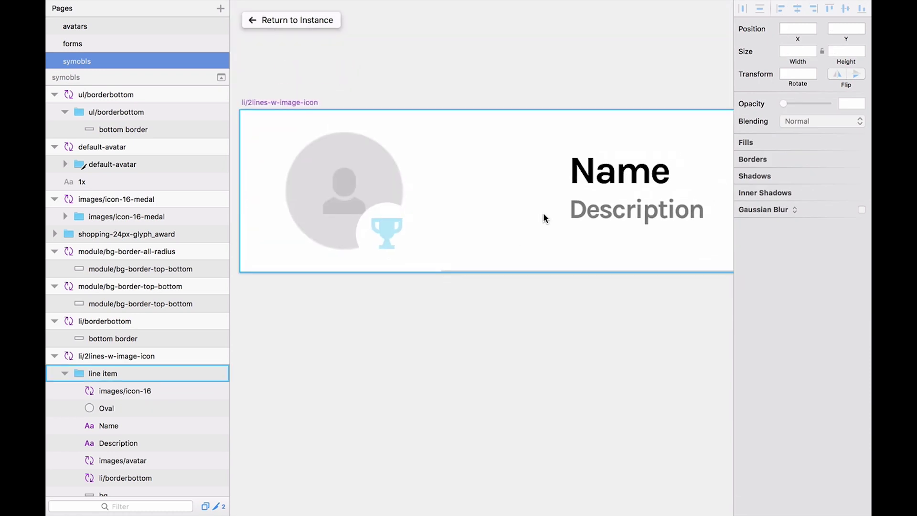
# Select the Name and Description text and right-align them
pyautogui.click(568, 214)
pyautogui.keyDown('shift'); pyautogui.click(597, 174); pyautogui.keyUp('shift')
pyautogui.hscroll(5, 523, 228)
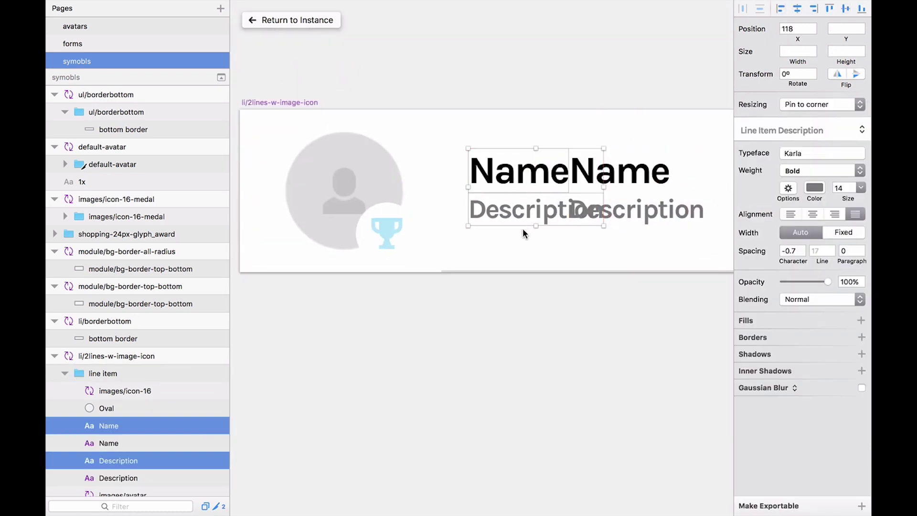
pyautogui.scroll(2, 454, 293)
pyautogui.click(439, 340)
pyautogui.scroll(4, 494, 346)
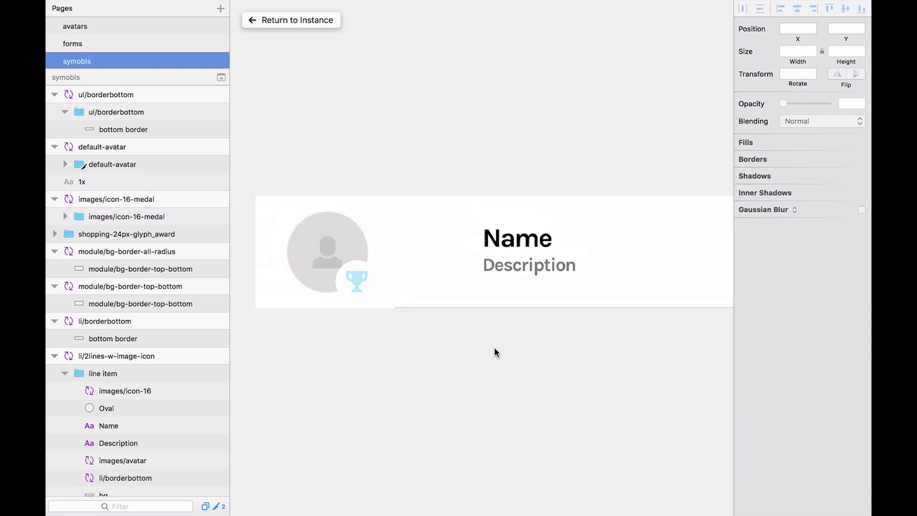
pyautogui.click(474, 271)
pyautogui.keyDown('shift'); pyautogui.click(470, 246); pyautogui.keyUp('shift')
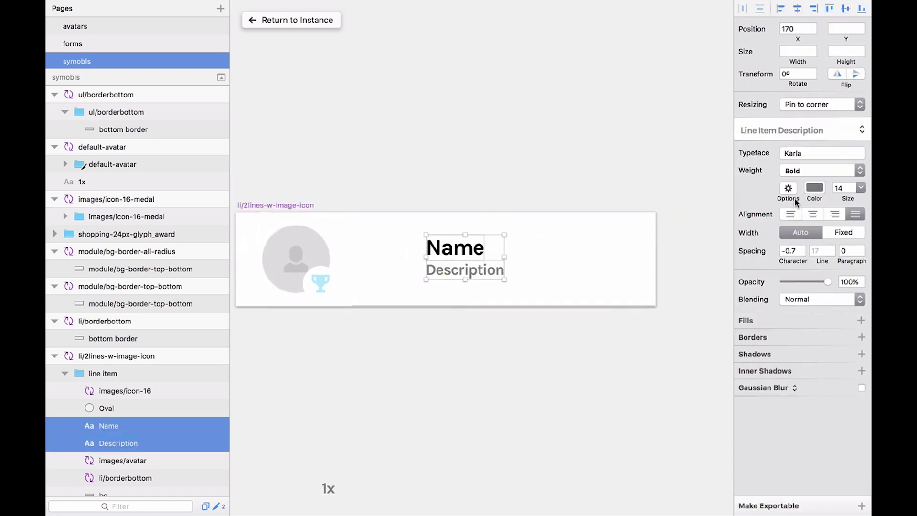
pyautogui.click(832, 214)
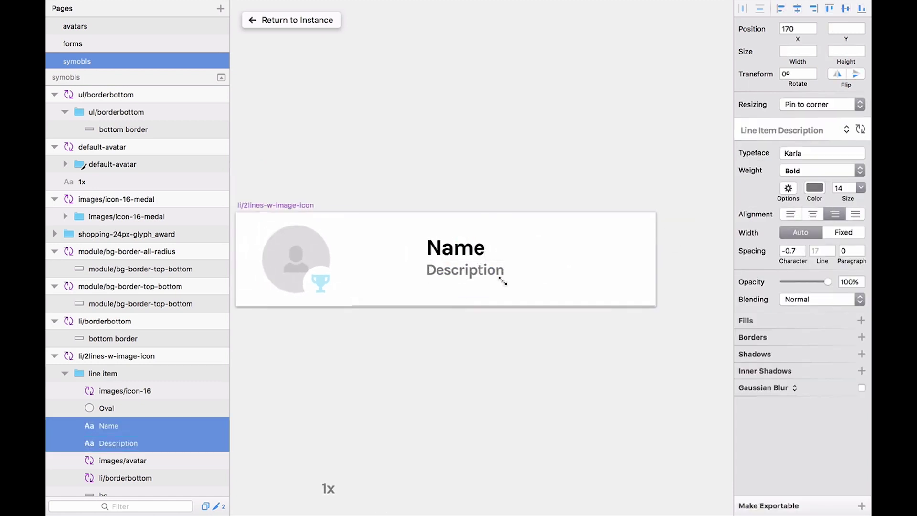
# Move Name and Description to the row's right edge, opposite the avatar
pyautogui.keyDown('shift'); pyautogui.click(471, 271); pyautogui.keyUp('shift')
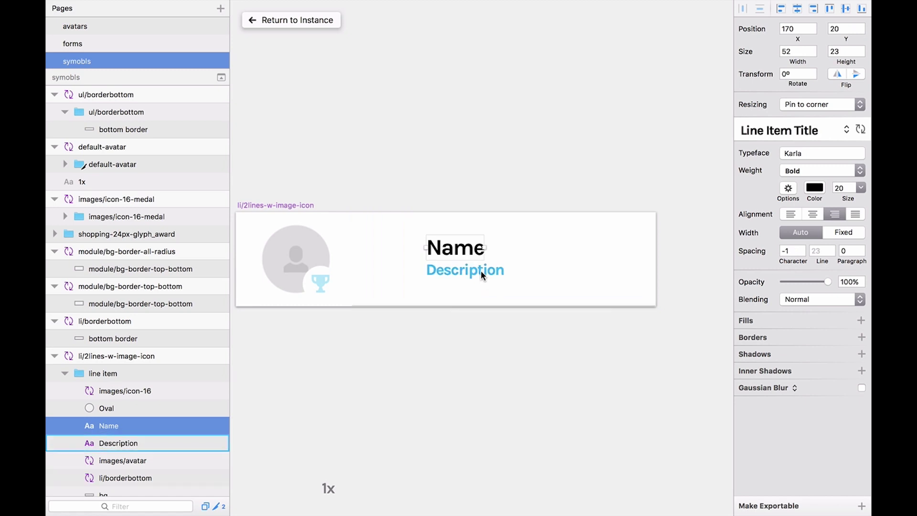
pyautogui.keyDown('shift'); pyautogui.click(480, 270); pyautogui.keyUp('shift')
pyautogui.moveTo(480, 270); pyautogui.dragTo(612, 248)
pyautogui.press('alt')
pyautogui.press('alt')
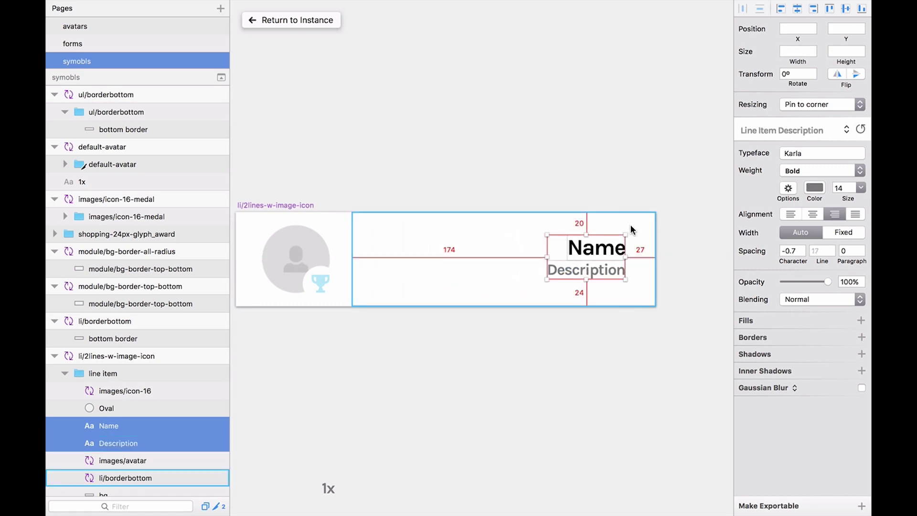
pyautogui.scroll(-2, 360, 277)
pyautogui.hscroll(-2, 360, 277)
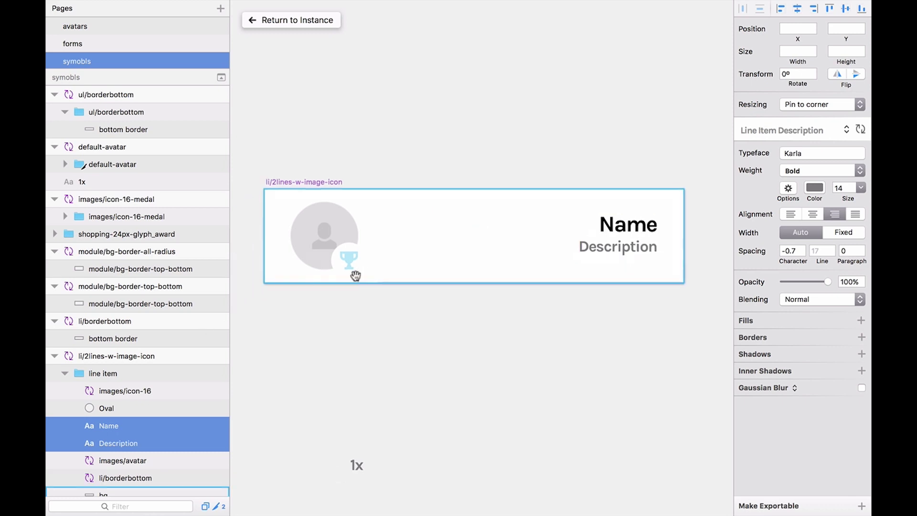
pyautogui.click(303, 230)
# Return to the row instance on the avatars page and hide the side panels
pyautogui.click(544, 363)
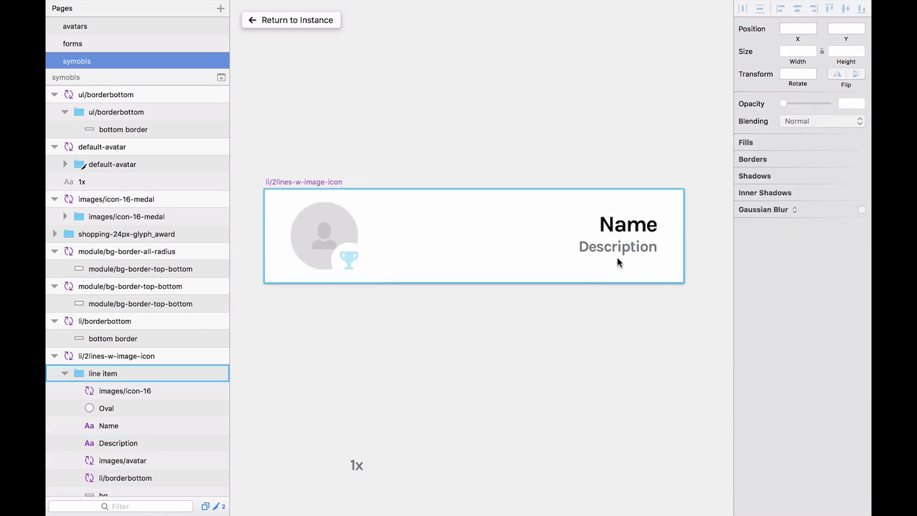
pyautogui.click(315, 22)
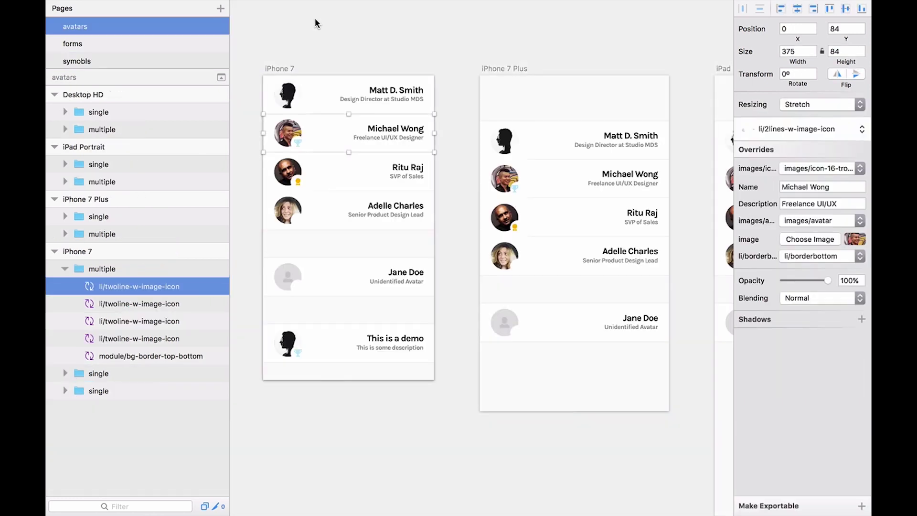
pyautogui.click(444, 210)
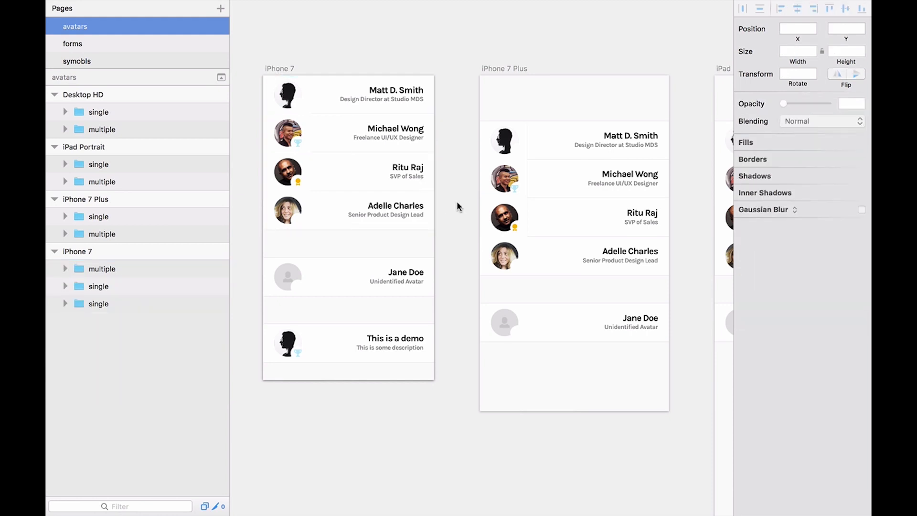
pyautogui.press('super+period')
# Zoom out and pan across the iPhone, iPad and Desktop artboards to review the rows
pyautogui.scroll(5, 365, 176)
pyautogui.scroll(3, 353, 215)
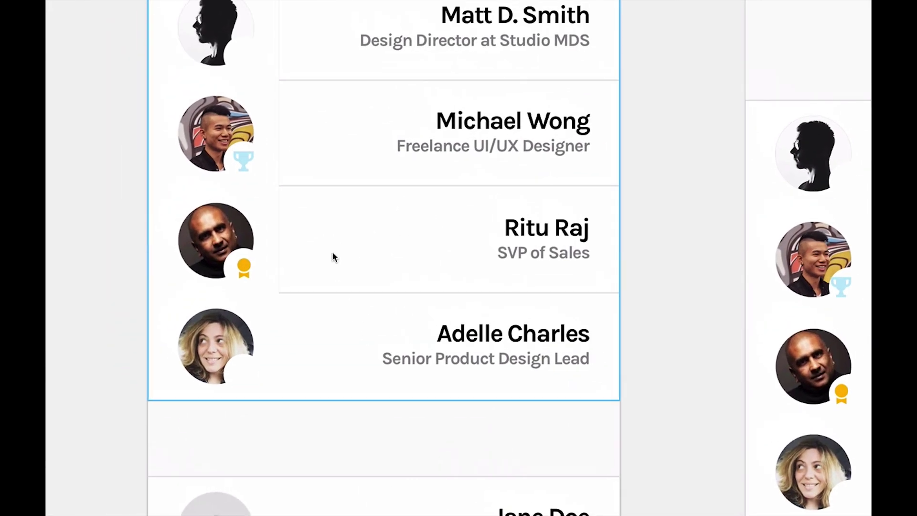
pyautogui.press('super+minus')
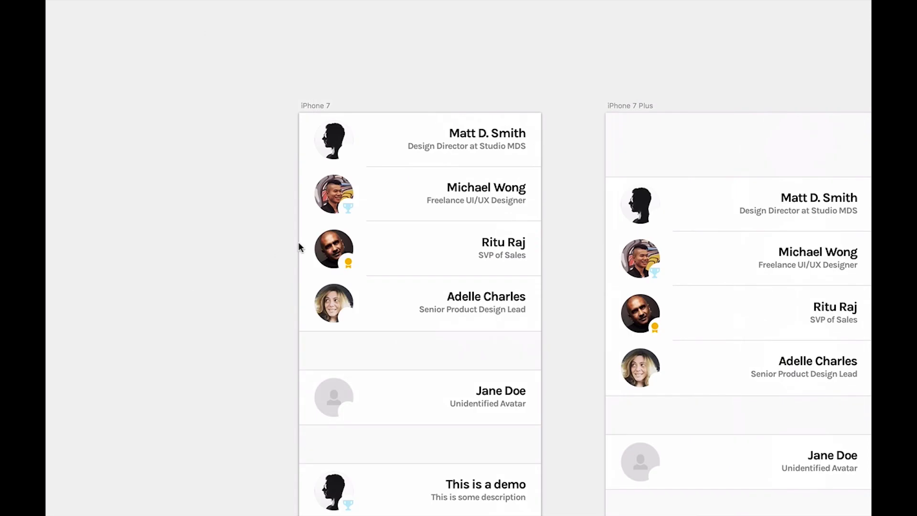
pyautogui.scroll(-2, 353, 277)
pyautogui.hscroll(12, 353, 277)
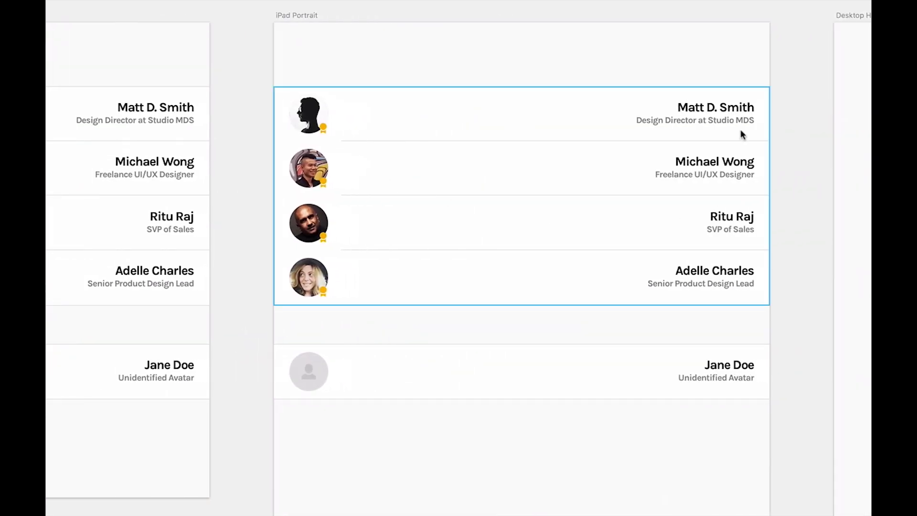
pyautogui.hscroll(8, 752, 246)
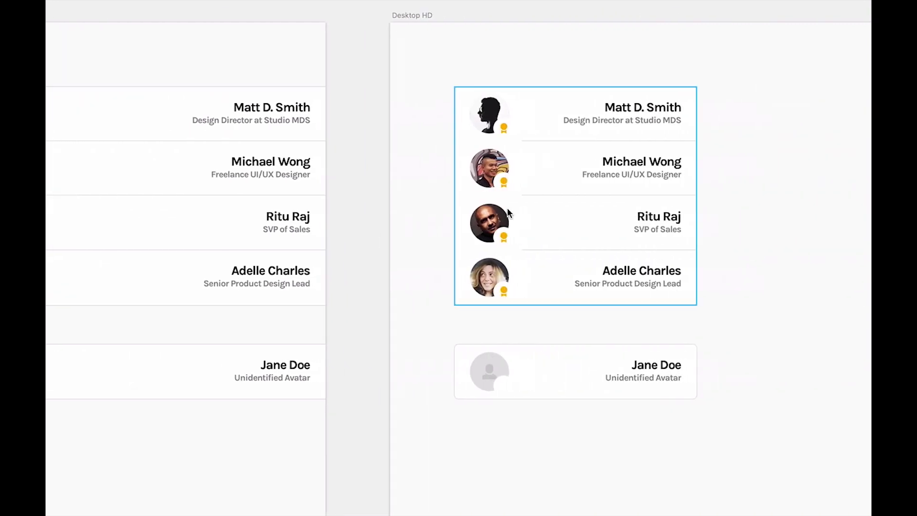
pyautogui.hscroll(1, 573, 310)
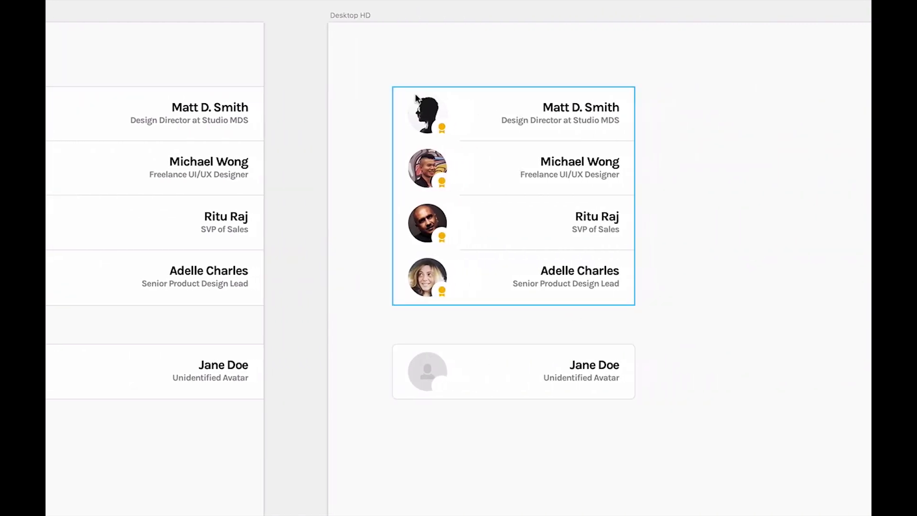
pyautogui.hscroll(-15, 315, 257)
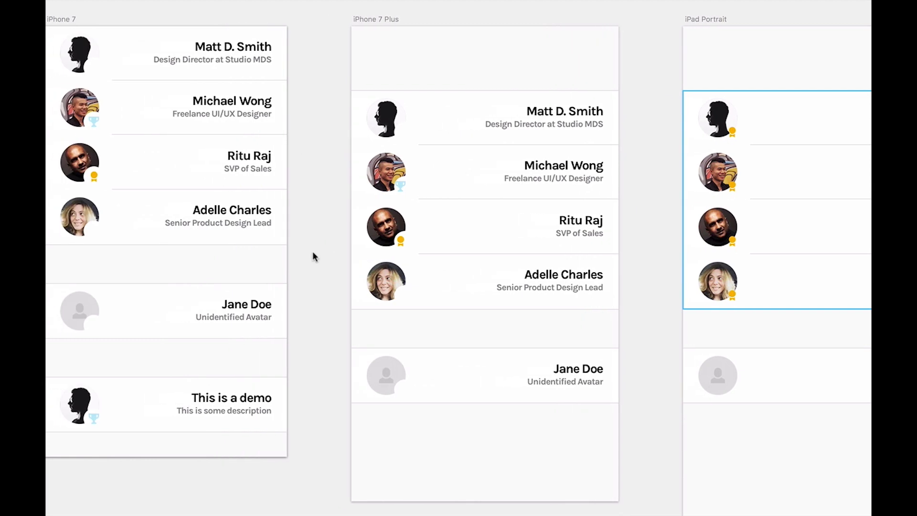
pyautogui.hscroll(-5, 231, 153)
pyautogui.scroll(5, 285, 313)
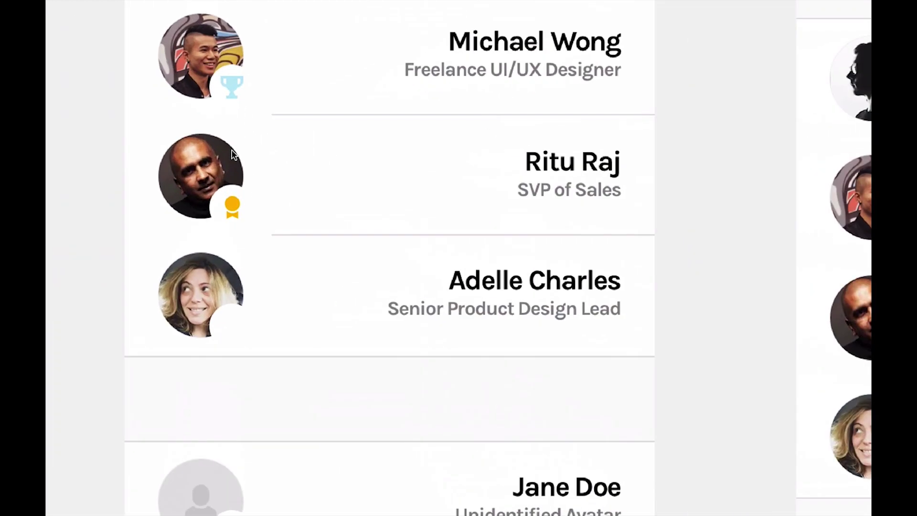
# Enter the li/2lines-w-image-icon master from the second row and select the badge circle
pyautogui.doubleClick(285, 308)
pyautogui.click(213, 326)
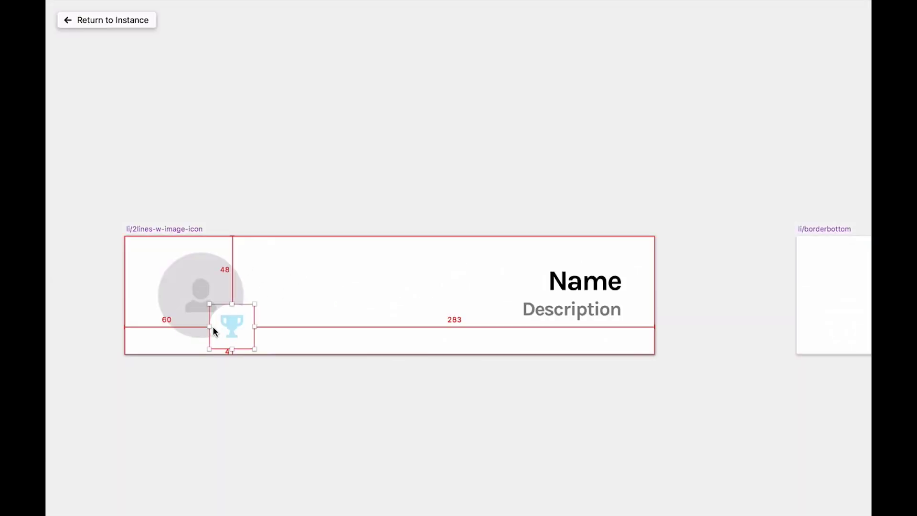
pyautogui.press('super+alt+3')
pyautogui.click(306, 27)
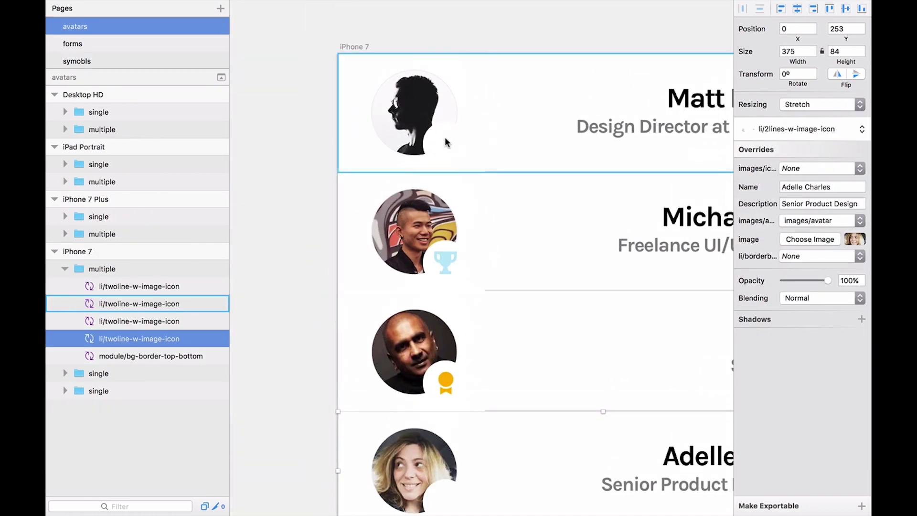
pyautogui.click(445, 142)
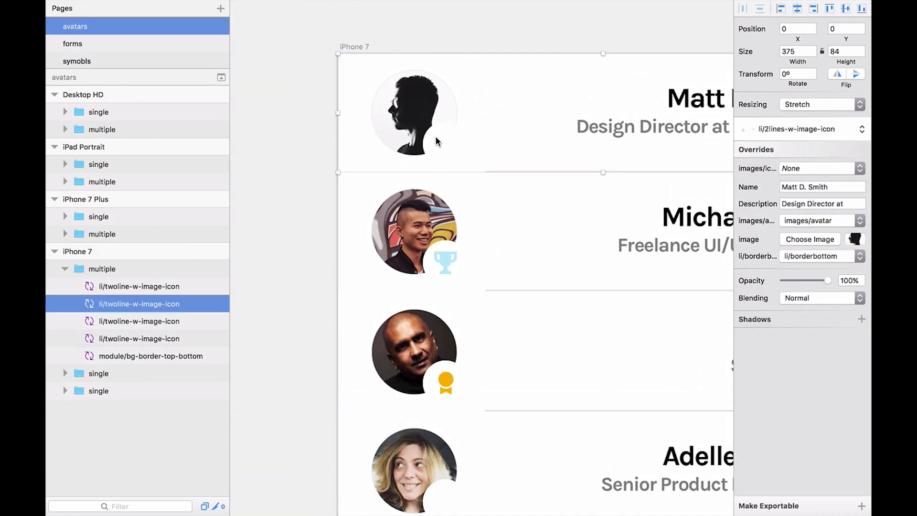
pyautogui.click(427, 266)
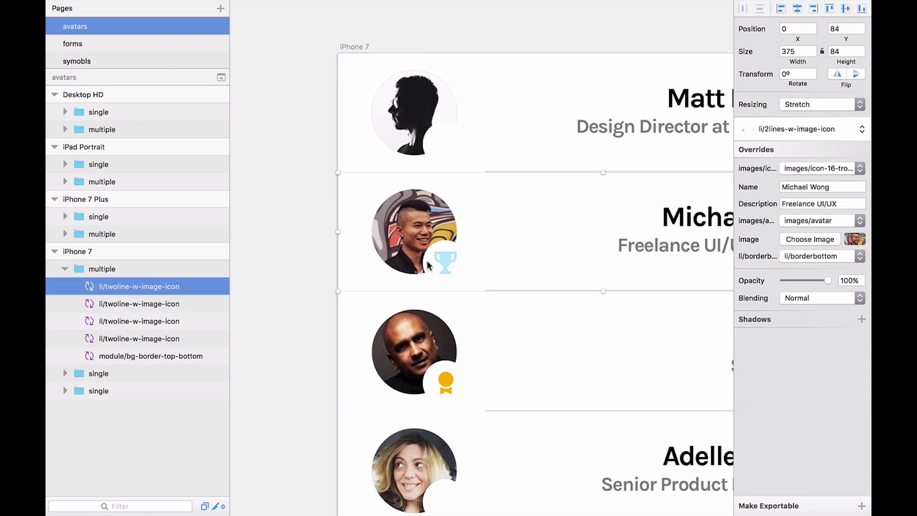
pyautogui.doubleClick(427, 253)
pyautogui.click(429, 262)
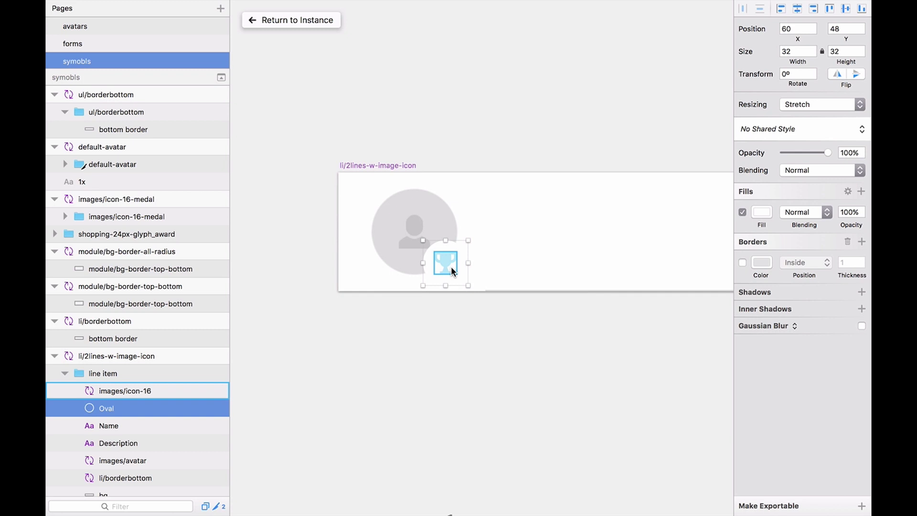
# Group the badge circle and trophy icon and name the group 'icongroup'
pyautogui.keyDown('shift'); pyautogui.click(451, 265); pyautogui.keyUp('shift')
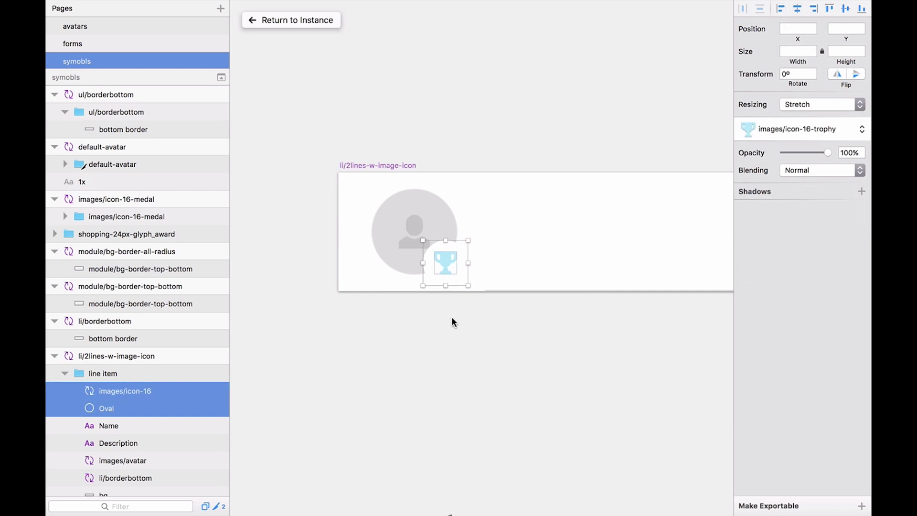
pyautogui.press('super+g')
pyautogui.press('super+r')
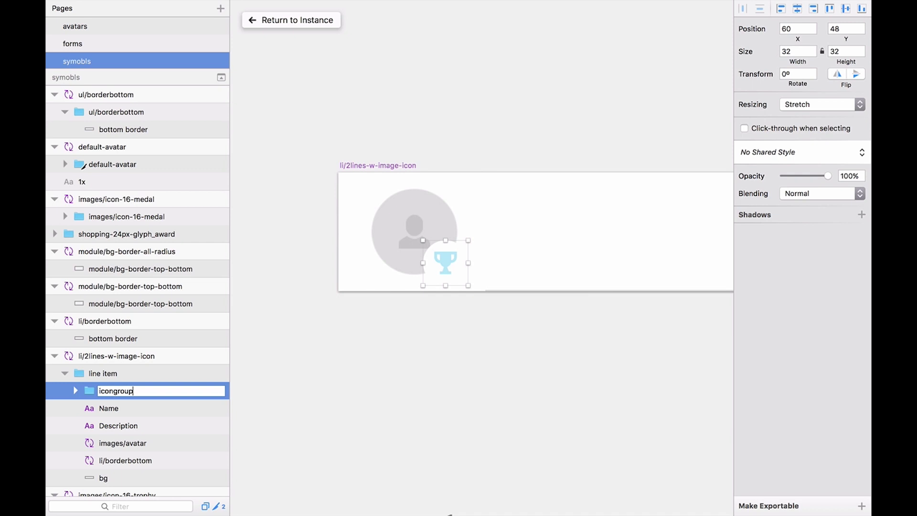
pyautogui.write('icongroup')
pyautogui.press('Return')
# Convert the icongroup group into a symbol and return to the row instances
pyautogui.press('super+alt+k')
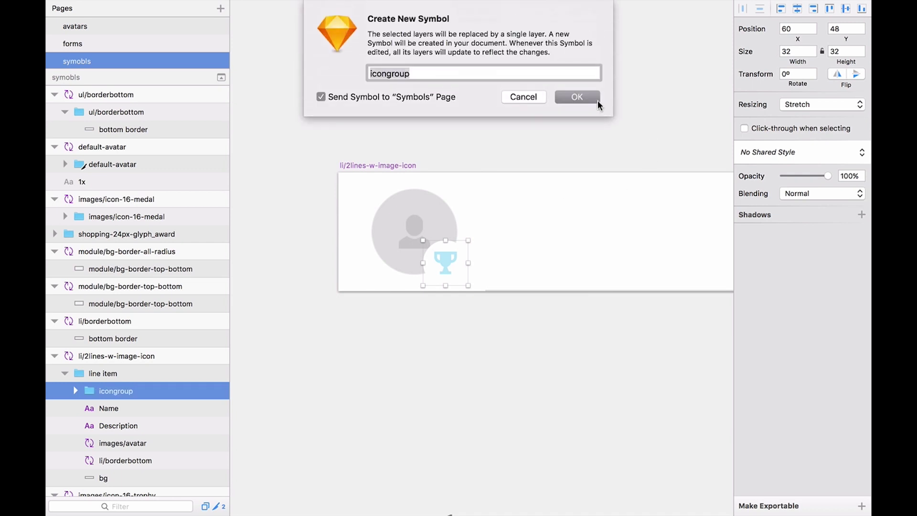
pyautogui.click(585, 97)
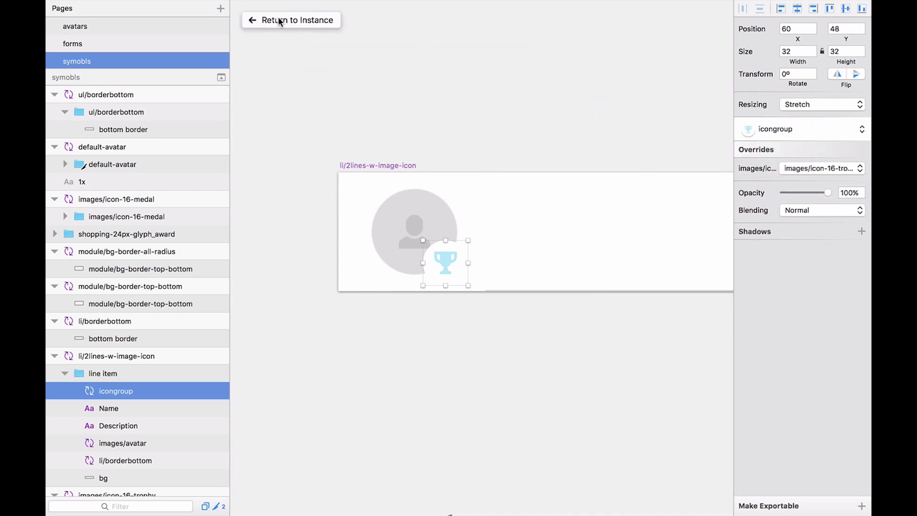
pyautogui.click(278, 20)
pyautogui.scroll(-4, 292, 262)
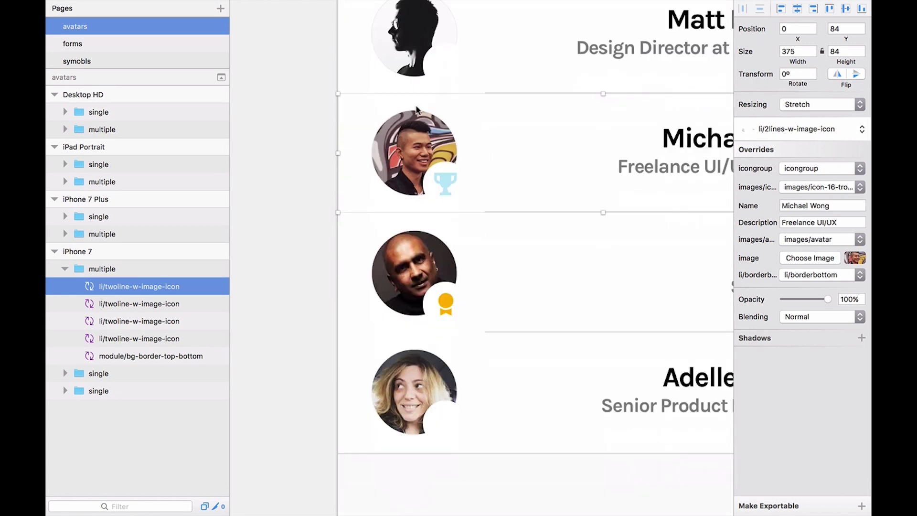
# Set the icongroup override to None on the first and fourth list rows
pyautogui.click(446, 65)
pyautogui.click(821, 168)
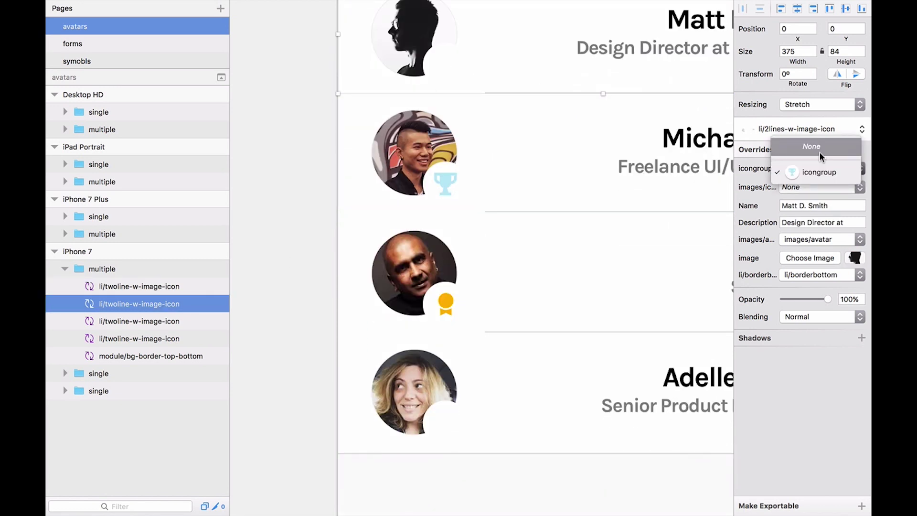
pyautogui.click(820, 147)
pyautogui.click(549, 392)
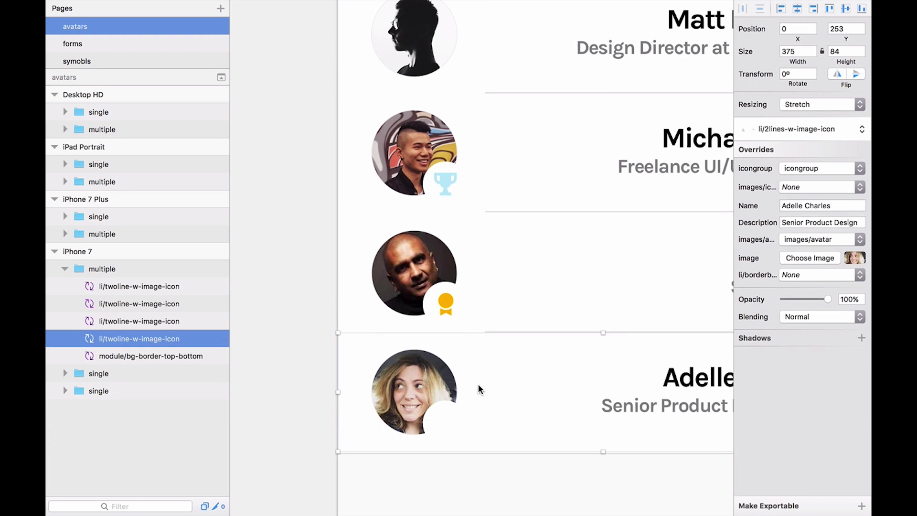
pyautogui.click(805, 165)
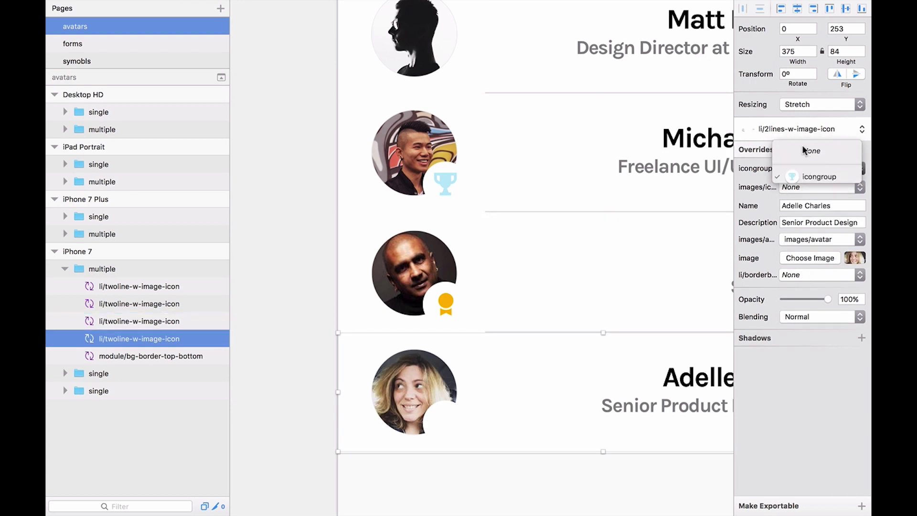
pyautogui.click(809, 149)
# Briefly open the first row's symbol master, then return to the row instances
pyautogui.click(449, 306)
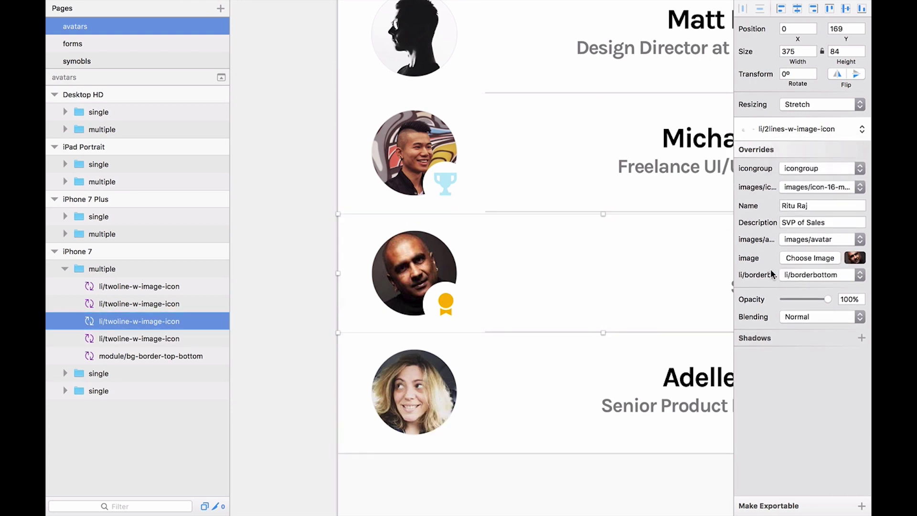
pyautogui.scroll(3, 482, 268)
pyautogui.hscroll(-2, 461, 256)
pyautogui.doubleClick(354, 113)
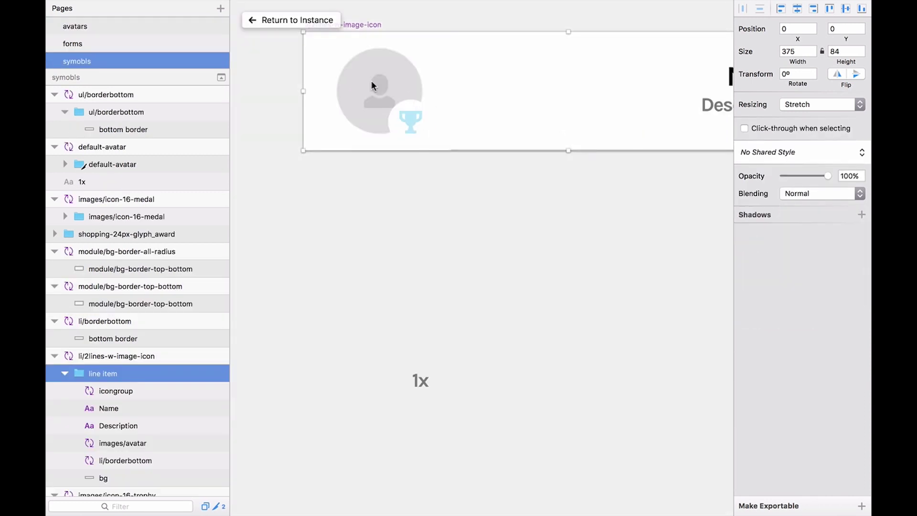
pyautogui.click(306, 20)
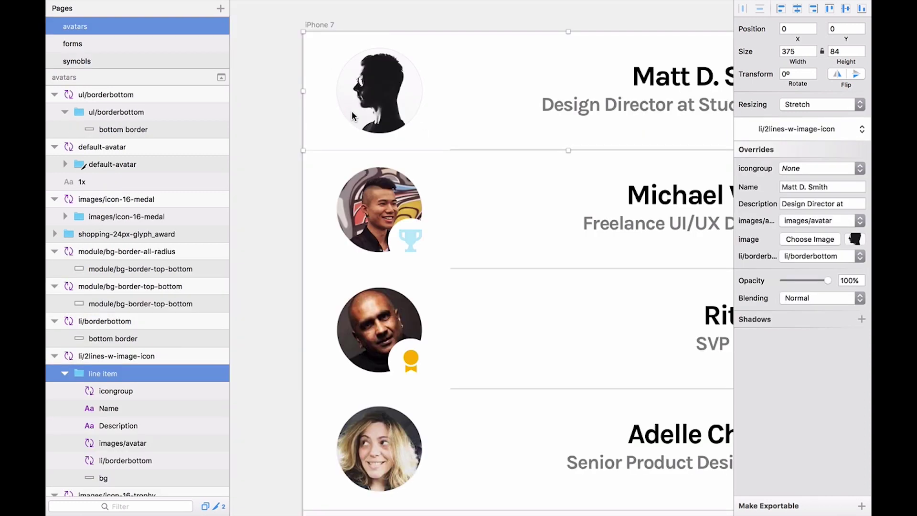
# Zoom in on the list rows and open the second row's symbol master
pyautogui.click(280, 248)
pyautogui.press('super+minus')
pyautogui.press('super+minus')
pyautogui.press('super+plus')
pyautogui.press('super+plus')
pyautogui.hscroll(3, 300, 259)
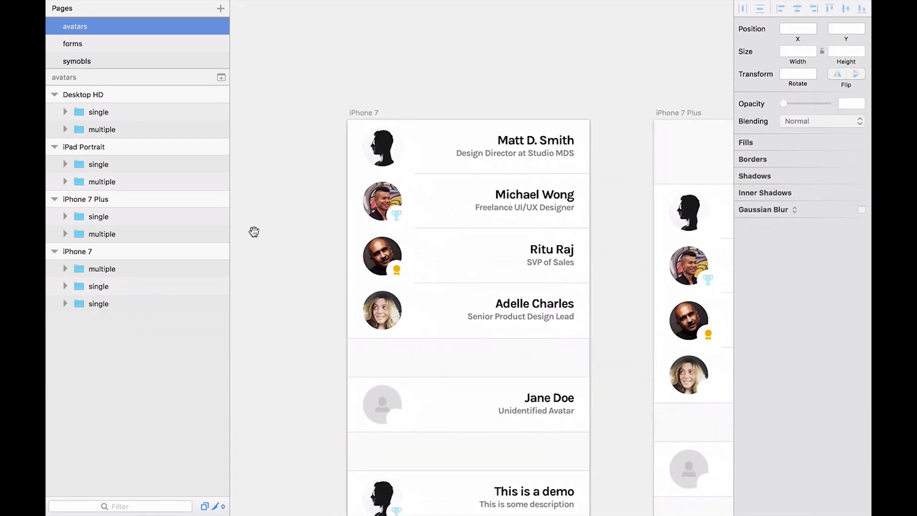
pyautogui.click(392, 224)
pyautogui.click(391, 223)
pyautogui.doubleClick(411, 207)
# Undo back to no badge circle, with Name and Description beside the avatar
pyautogui.press('Tab')
pyautogui.press('Tab')
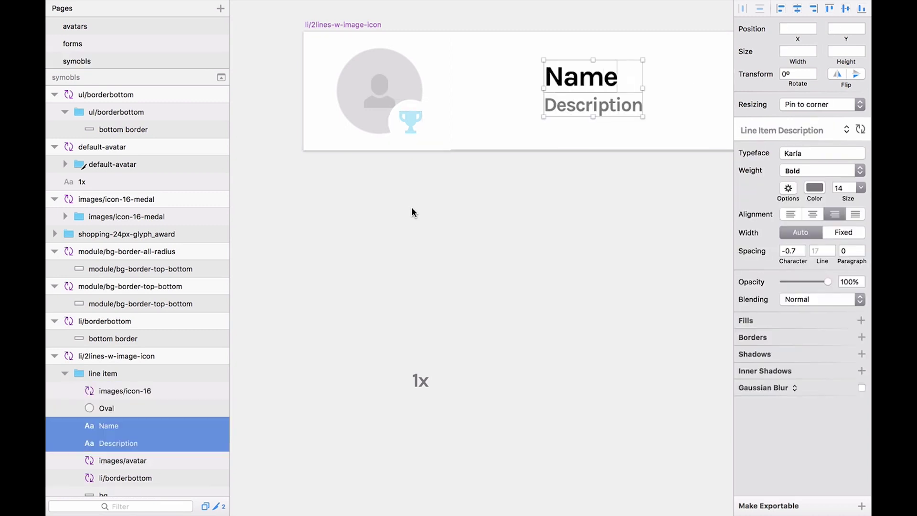
pyautogui.hotkey('shift', 'Tab')
pyautogui.hotkey('shift', 'Tab')
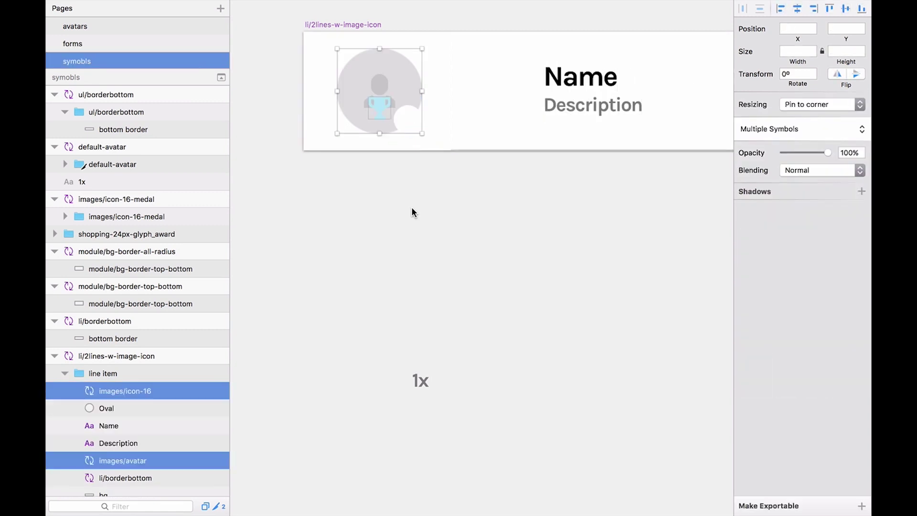
pyautogui.press('super+z')
pyautogui.press('super+z')
pyautogui.press('super+z')
pyautogui.press('super+z')
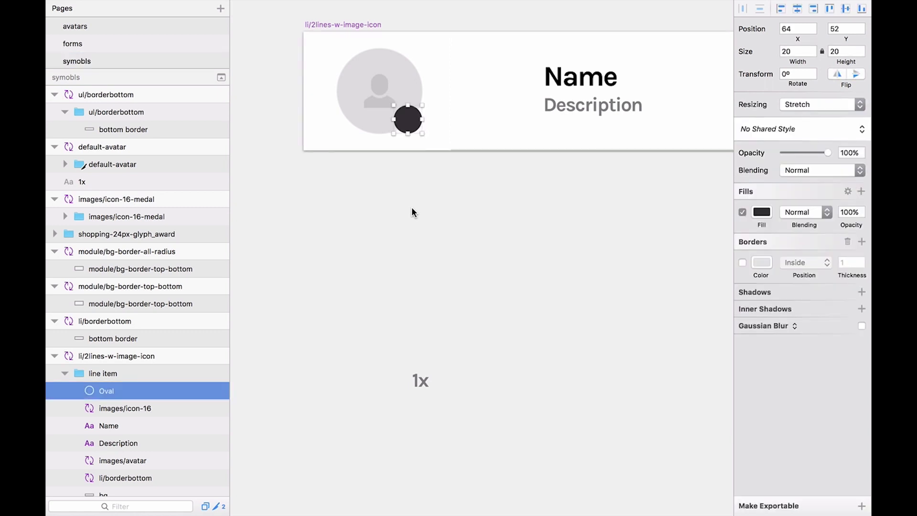
pyautogui.press('super+z')
pyautogui.press('super+z')
pyautogui.press('super+z')
pyautogui.press('super+z')
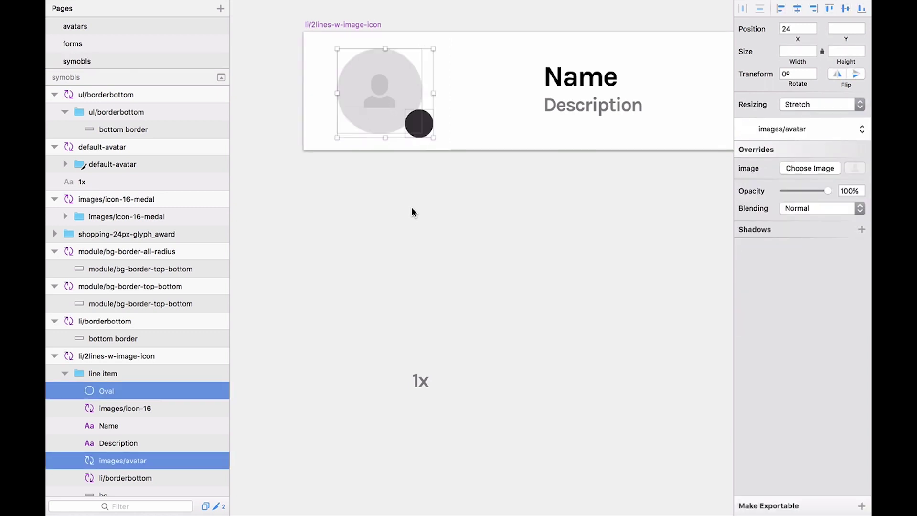
pyautogui.press('super+z')
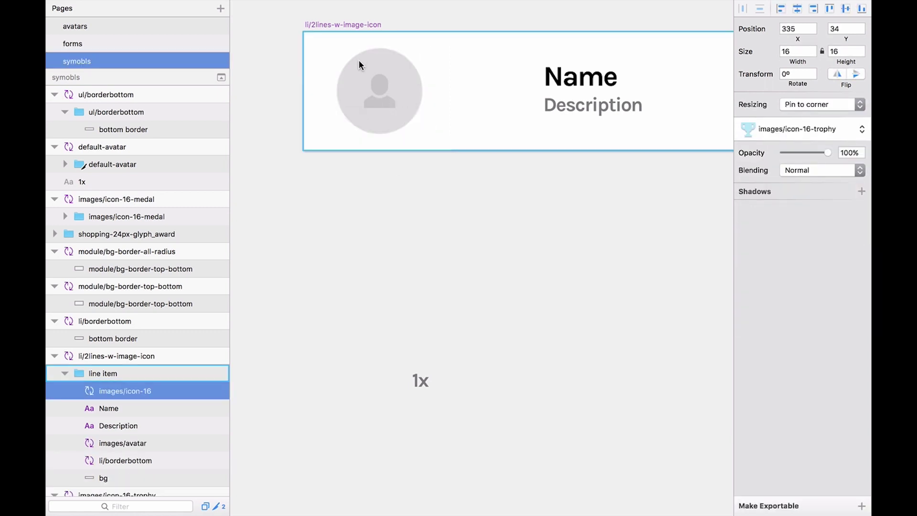
pyautogui.press('super+z')
pyautogui.click(483, 218)
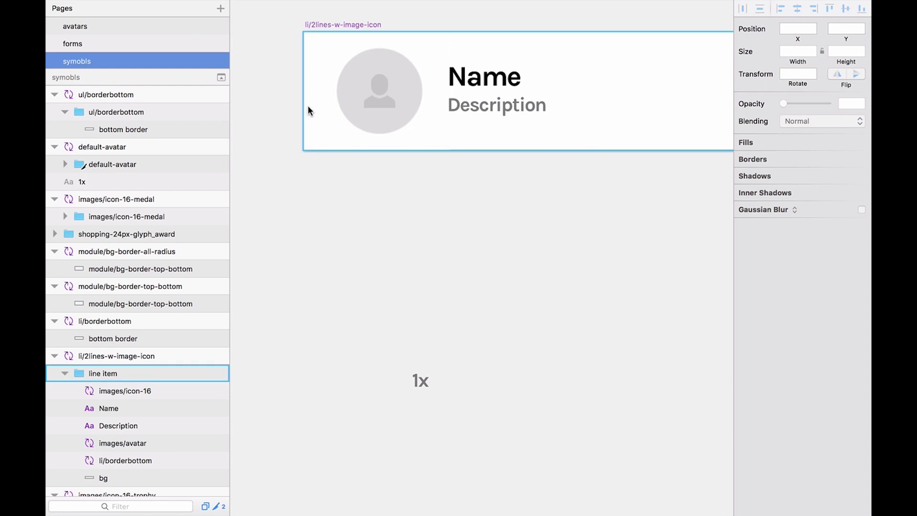
# Delete the stray 1x label and go back to the avatars page
pyautogui.hscroll(1, 386, 293)
pyautogui.click(413, 383)
pyautogui.press('Delete')
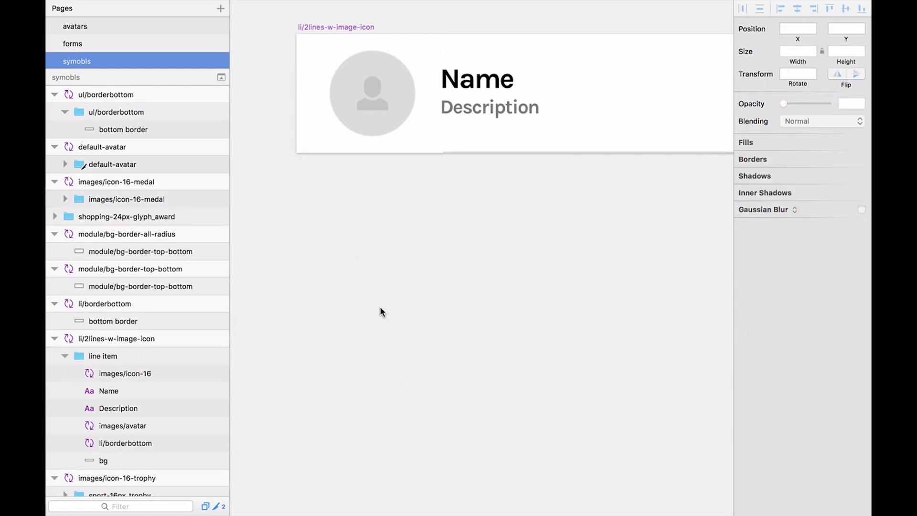
pyautogui.click(106, 20)
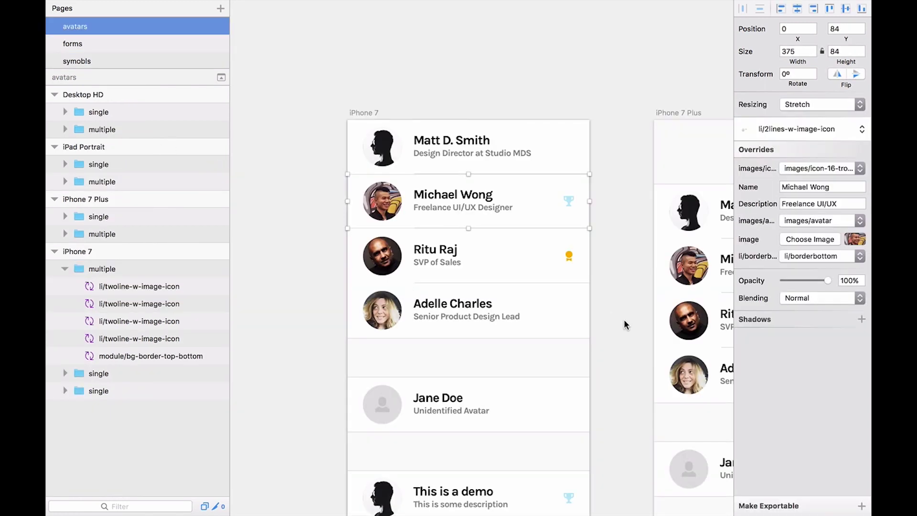
# Bring the iPhone 7 artboard with the 'This is a demo' row into view
pyautogui.moveTo(624, 322); pyautogui.dragTo(558, 245)
pyautogui.click(458, 377)
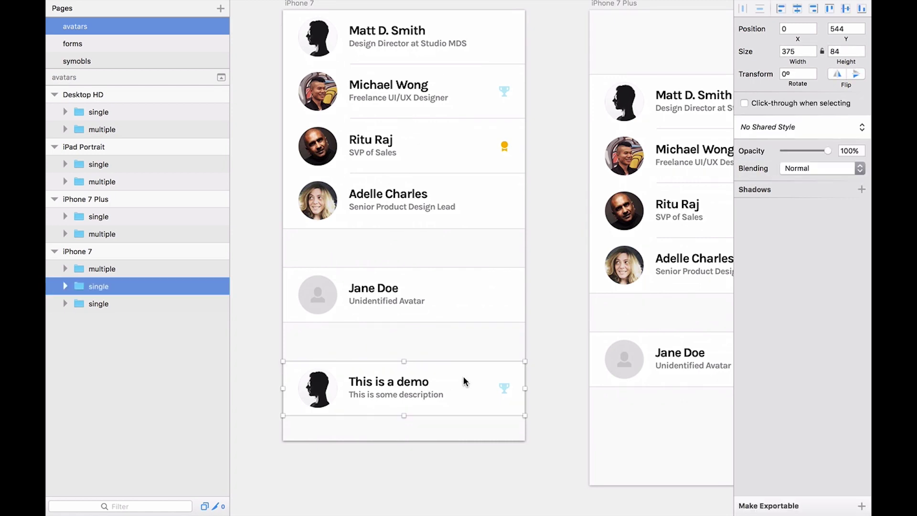
pyautogui.click(268, 347)
pyautogui.hscroll(-3, 268, 350)
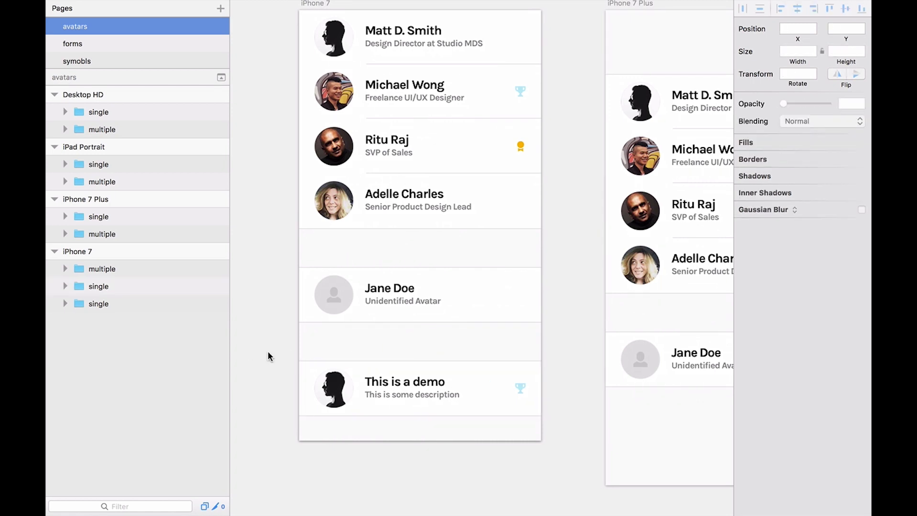
# Capture the 'This is a demo' row as an image and create a new document
pyautogui.press('r')
pyautogui.moveTo(272, 338); pyautogui.dragTo(570, 459)
pyautogui.press('Escape')
pyautogui.click(420, 317)
pyautogui.press('super+n')
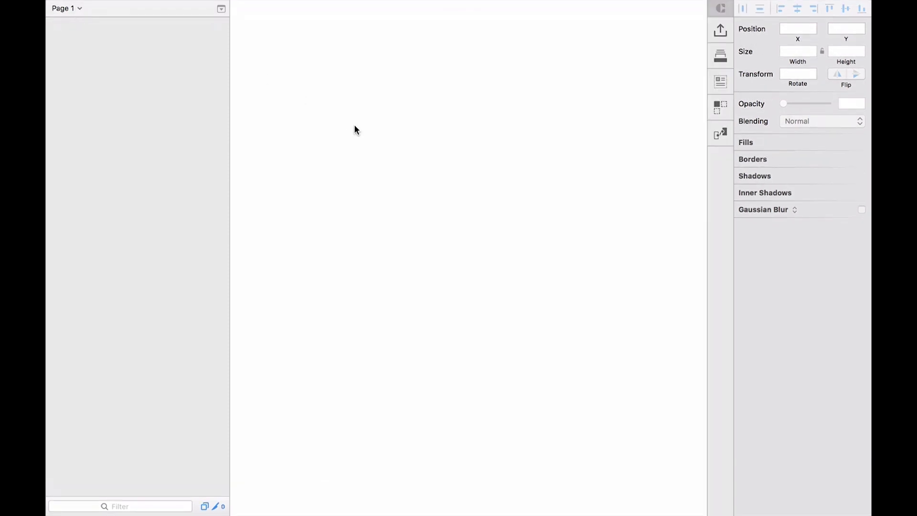
# Add a 375×667 iPhone 7 artboard
pyautogui.press('a')
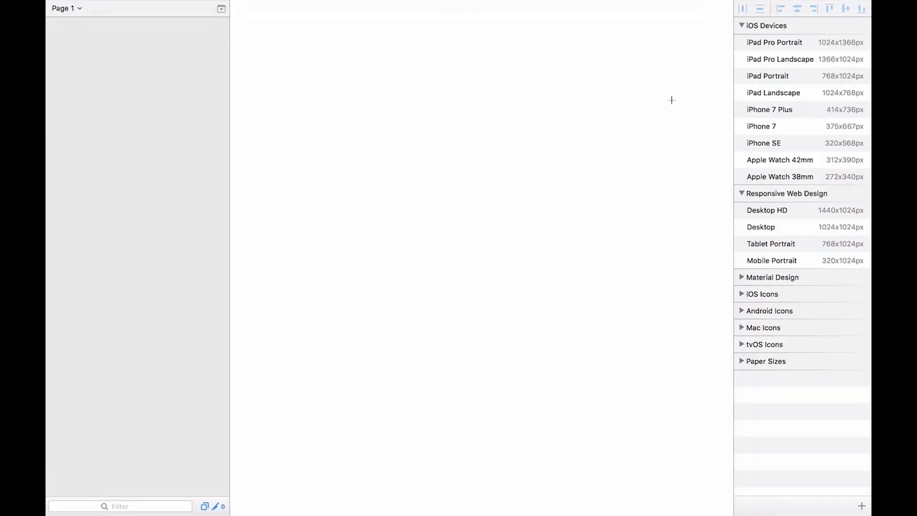
pyautogui.click(789, 127)
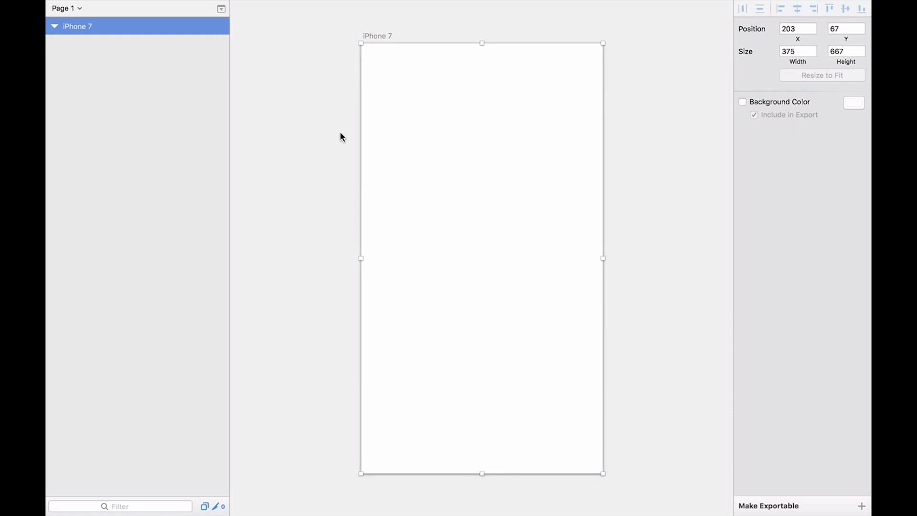
pyautogui.hscroll(3, 299, 144)
# Paste the captured demo row bitmap beside the artboard and hide the Layers panel
pyautogui.press('super+v')
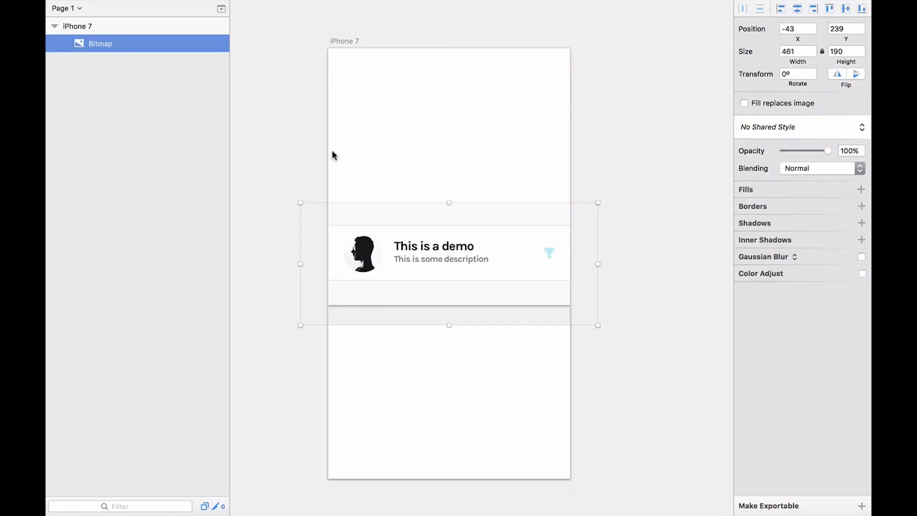
pyautogui.moveTo(421, 200); pyautogui.dragTo(475, 193)
pyautogui.click(506, 104)
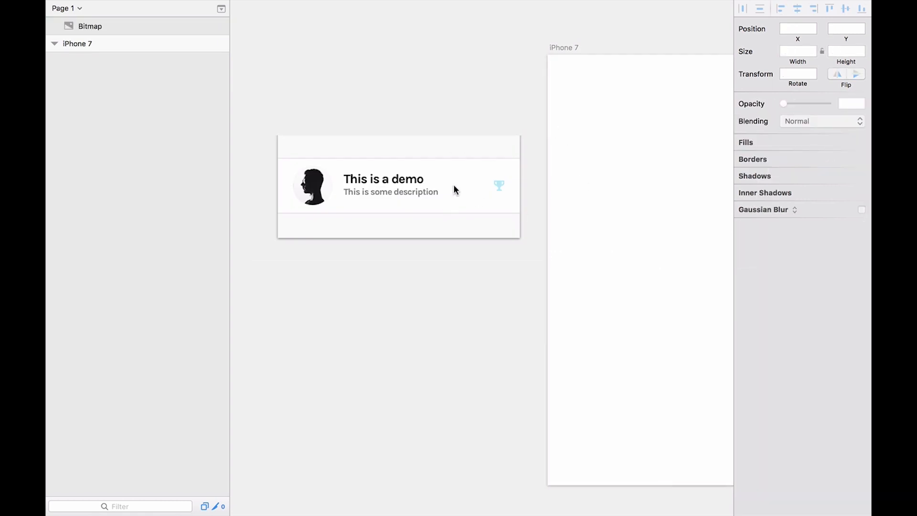
pyautogui.press('alt+super+1')
pyautogui.moveTo(506, 207); pyautogui.dragTo(342, 196)
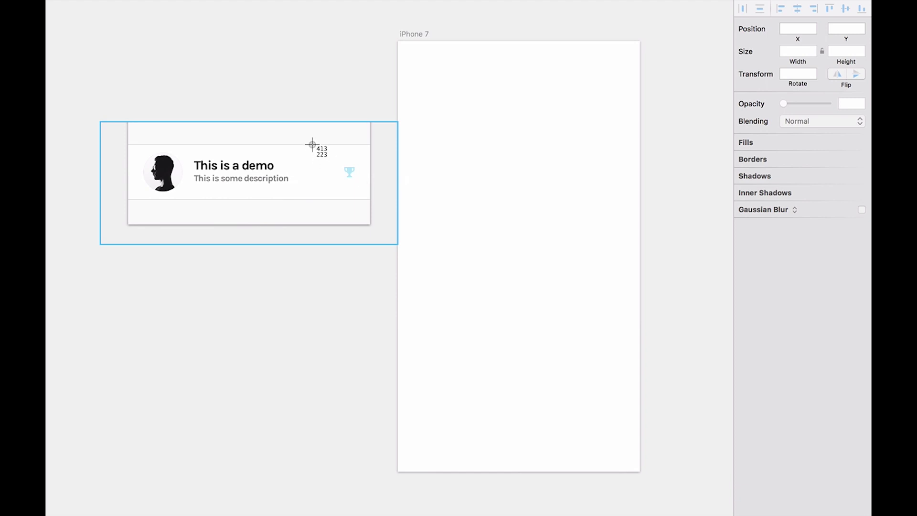
# Draw a full-width rectangle across the iPhone 7 artboard and make it 86 px tall
pyautogui.moveTo(314, 149); pyautogui.dragTo(339, 194)
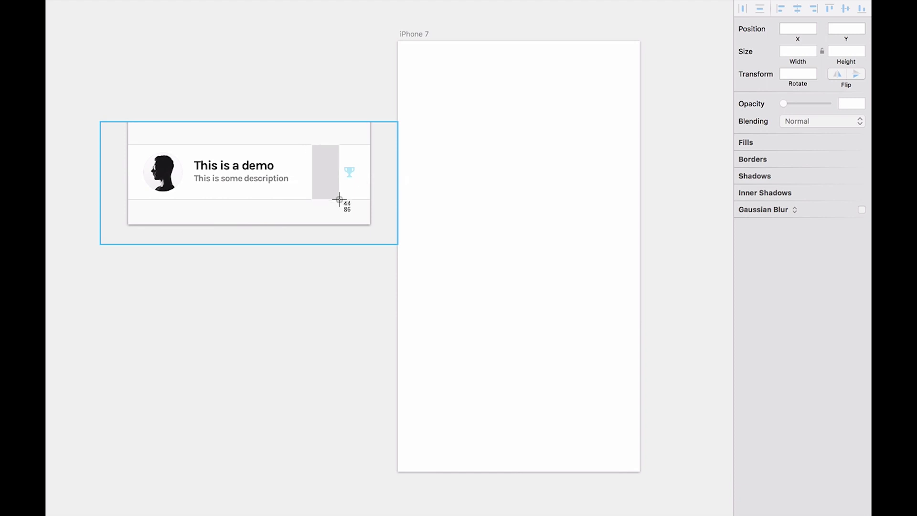
pyautogui.press('Escape')
pyautogui.click(480, 186)
pyautogui.press('r')
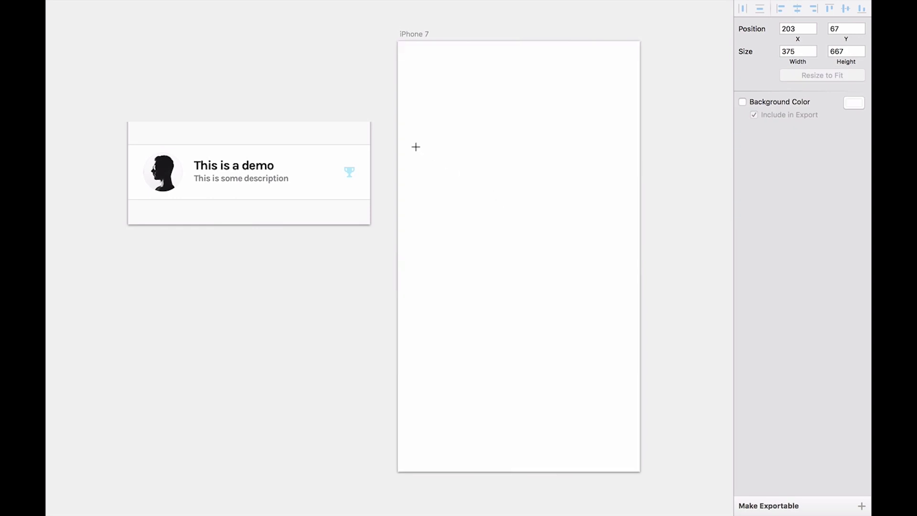
pyautogui.moveTo(399, 141); pyautogui.dragTo(638, 210)
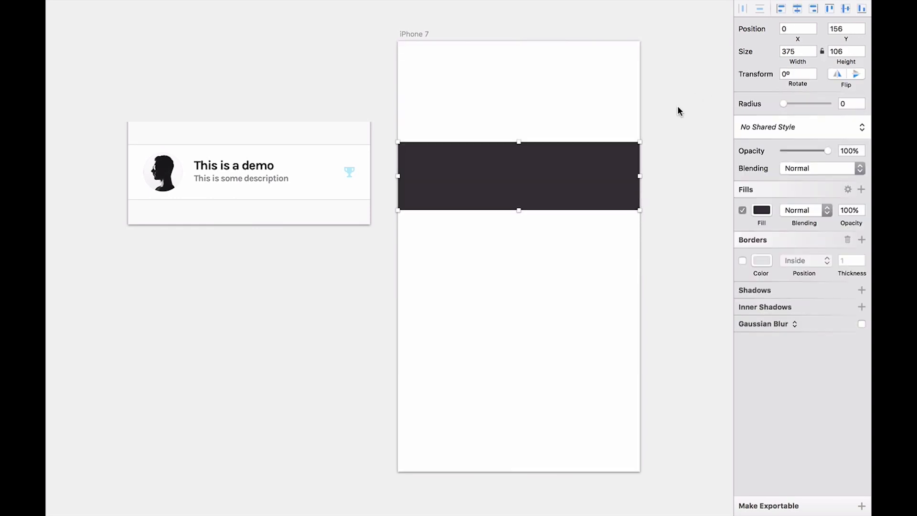
pyautogui.hotkey('shift', 'Down')
pyautogui.hotkey('shift', 'Down')
pyautogui.hotkey('shift', 'Down')
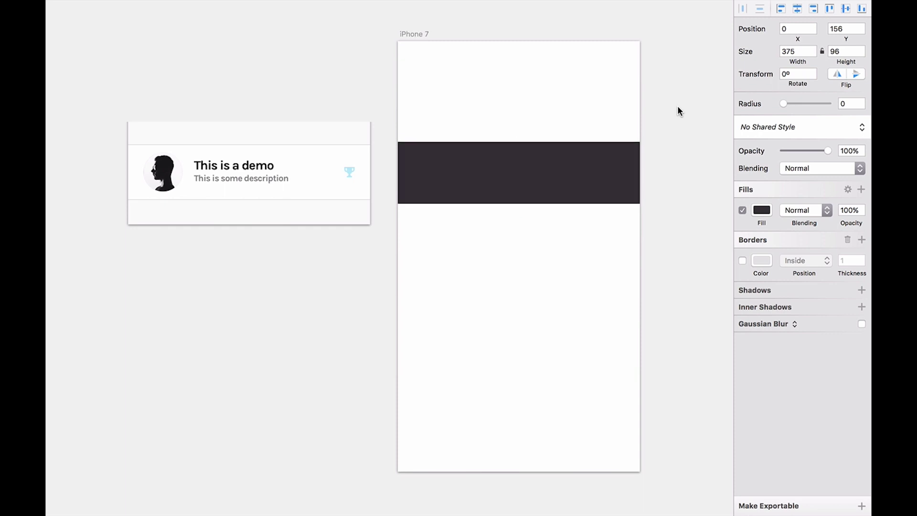
pyautogui.press('super+shift+Down')
pyautogui.press('super+Up')
pyautogui.press('super+Up')
pyautogui.press('super+Up')
pyautogui.press('super+Up')
pyautogui.press('super+Down')
pyautogui.press('super+Down')
pyautogui.press('super+Down')
pyautogui.press('super+Down')
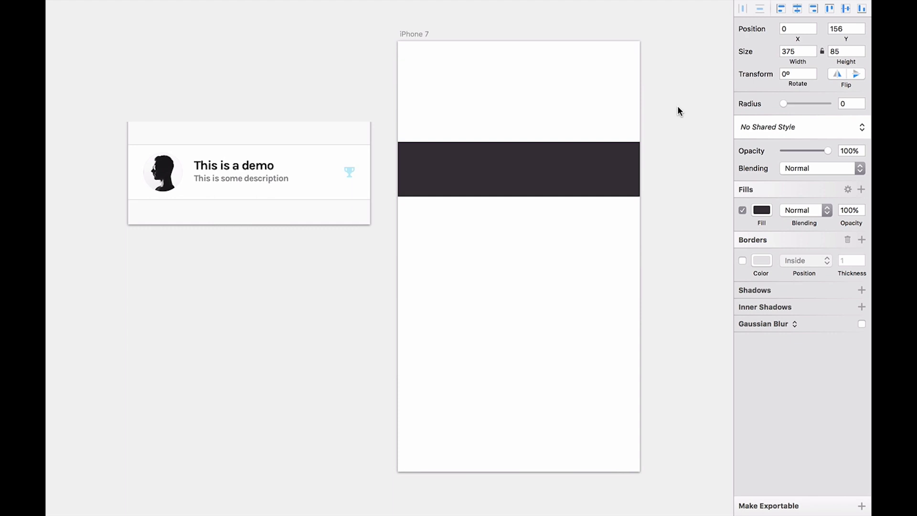
# Give the iPhone 7 artboard a light grey FAFAFA background colour
pyautogui.click(422, 35)
pyautogui.click(748, 104)
pyautogui.click(850, 105)
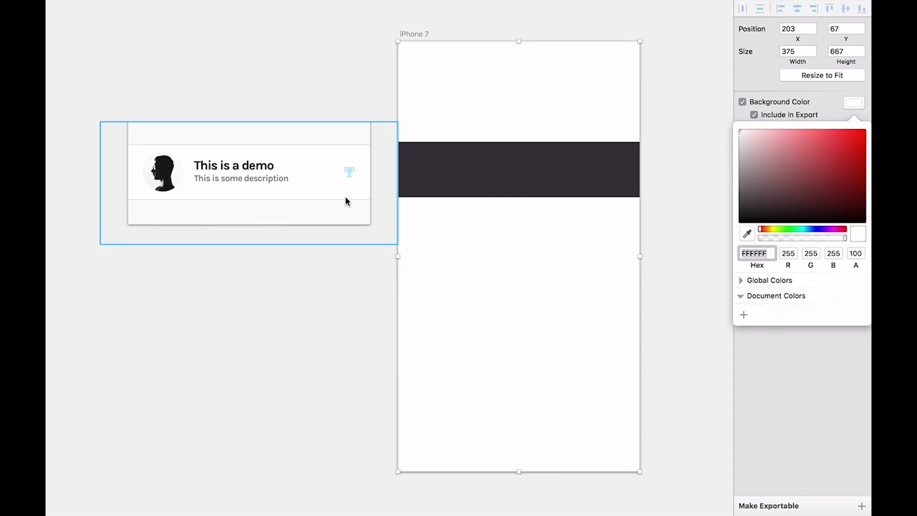
# Change the row rectangle's fill to white
pyautogui.click(493, 193)
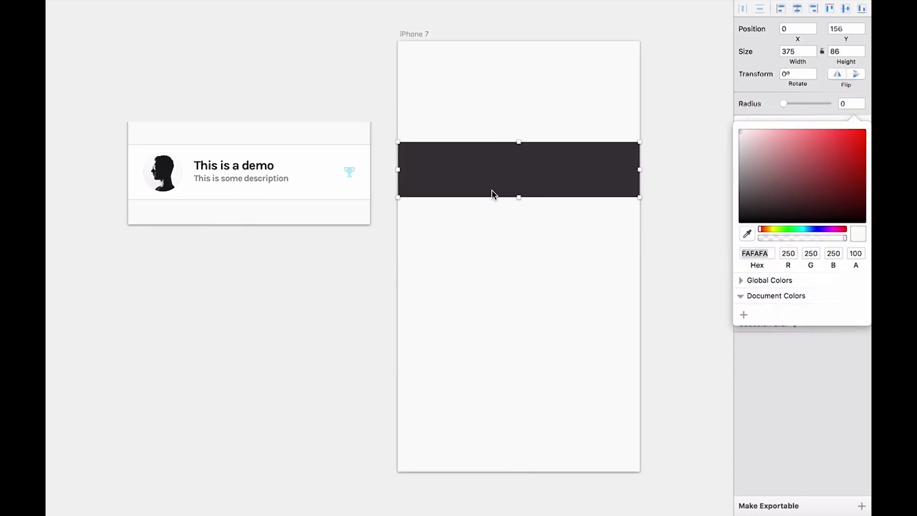
pyautogui.click(761, 210)
pyautogui.moveTo(749, 295); pyautogui.dragTo(682, 266)
pyautogui.click(510, 95)
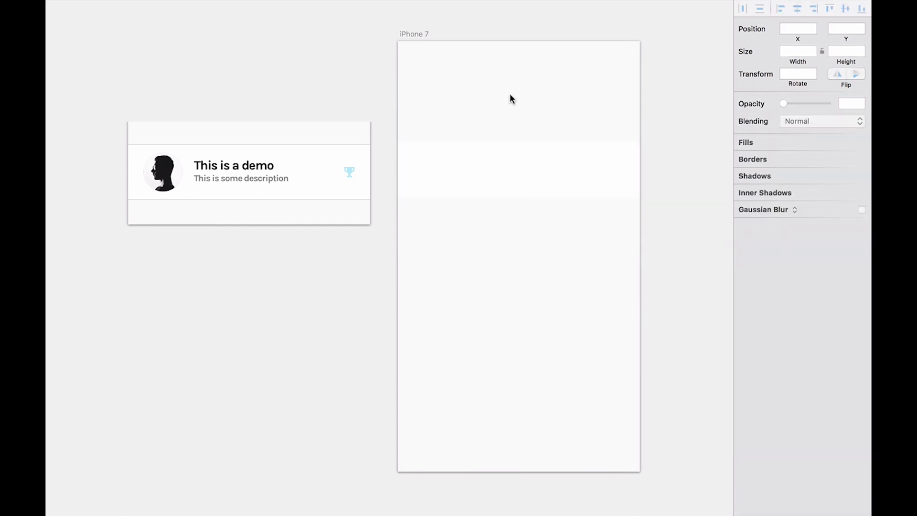
# Draw a dark 60×60 circle inside the white row
pyautogui.click(536, 160)
pyautogui.press('r')
pyautogui.moveTo(422, 154); pyautogui.dragTo(478, 191)
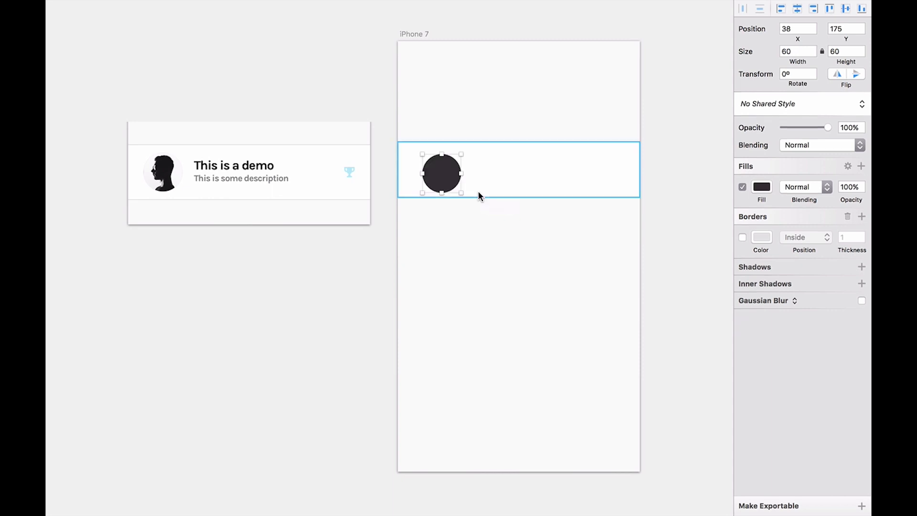
# Vertically centre the circle in the row and move it to X 24
pyautogui.click(523, 175)
pyautogui.keyDown('shift'); pyautogui.click(439, 171); pyautogui.keyUp('shift')
pyautogui.press('super+alt+h')
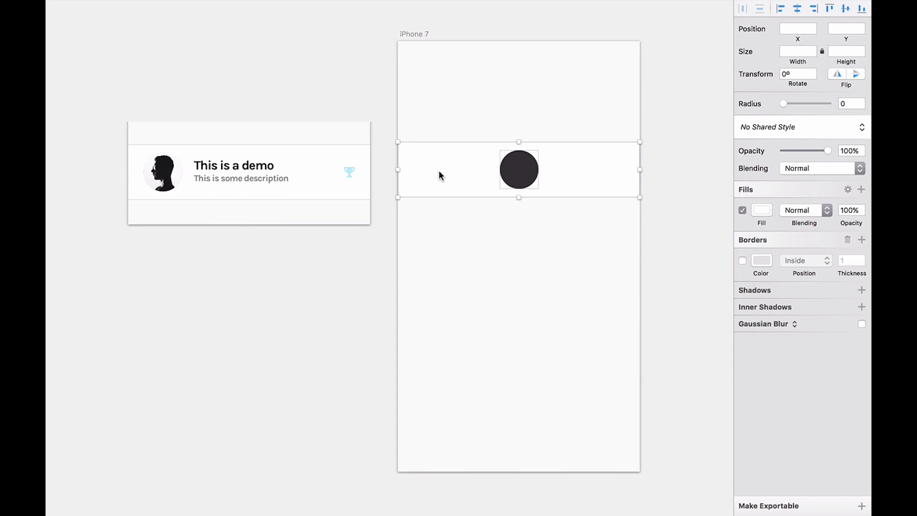
pyautogui.click(510, 173)
pyautogui.moveTo(519, 175); pyautogui.dragTo(435, 176)
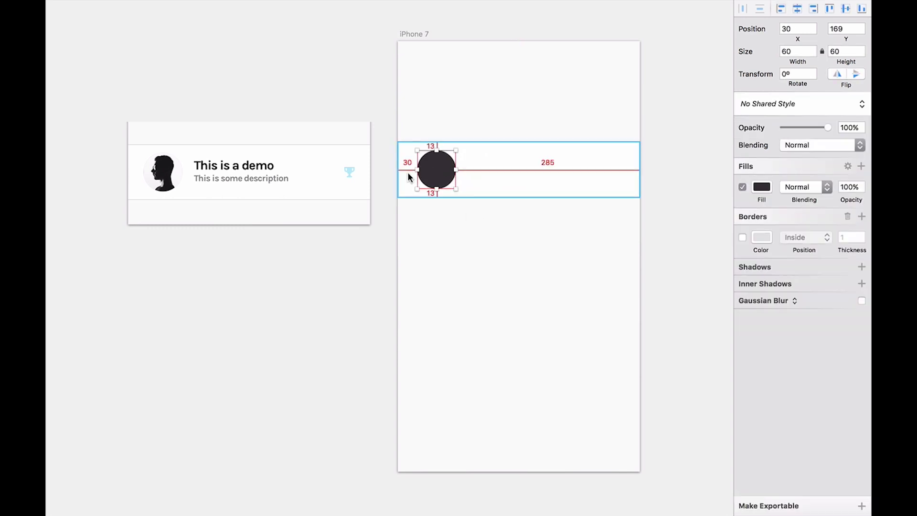
pyautogui.press('Left')
pyautogui.press('Left')
pyautogui.press('Left')
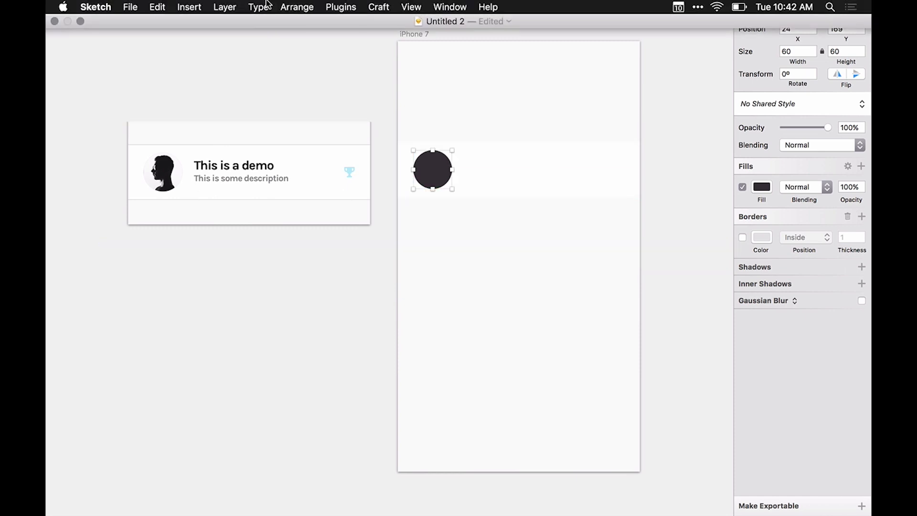
pyautogui.hotkey('ctrl', 'Up')
pyautogui.click(501, 67)
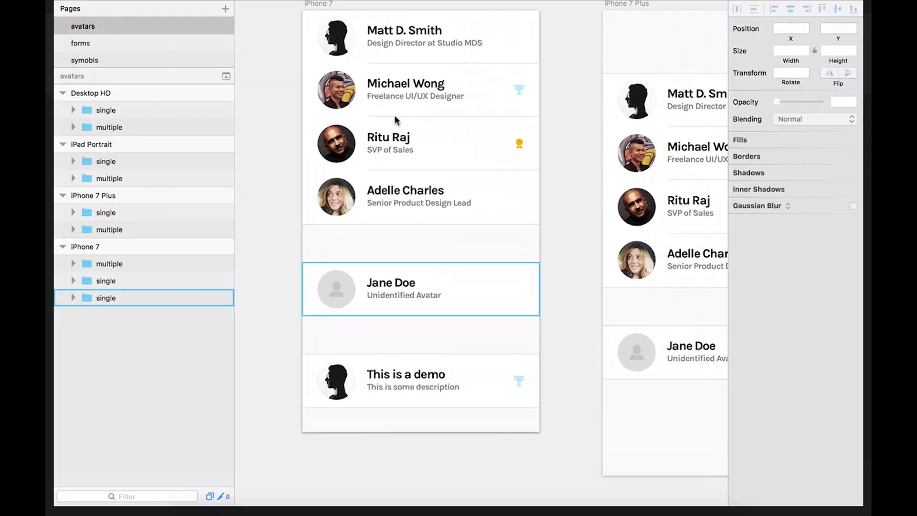
pyautogui.click(334, 209)
pyautogui.doubleClick(334, 208)
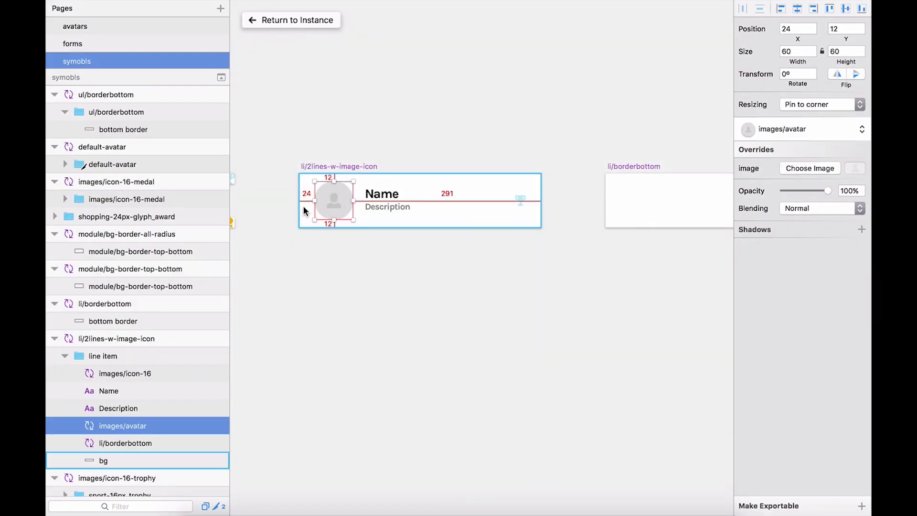
pyautogui.click(503, 203)
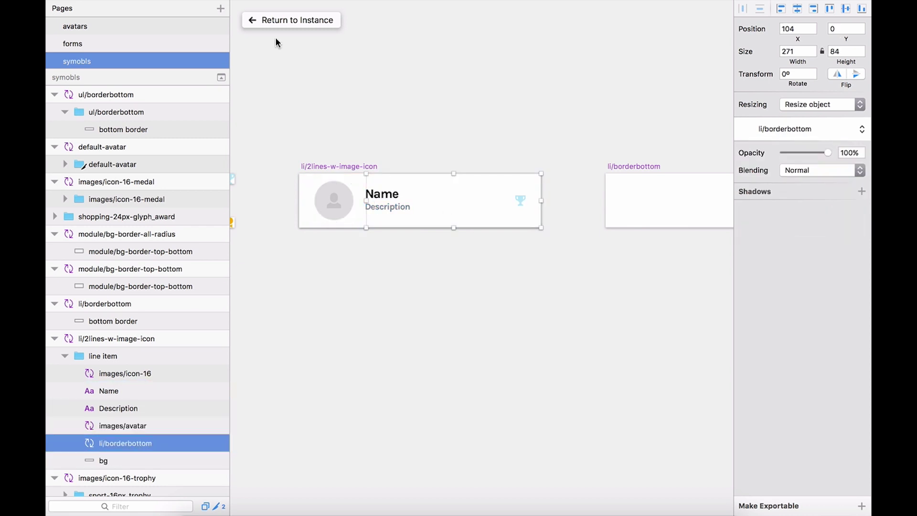
pyautogui.click(333, 200)
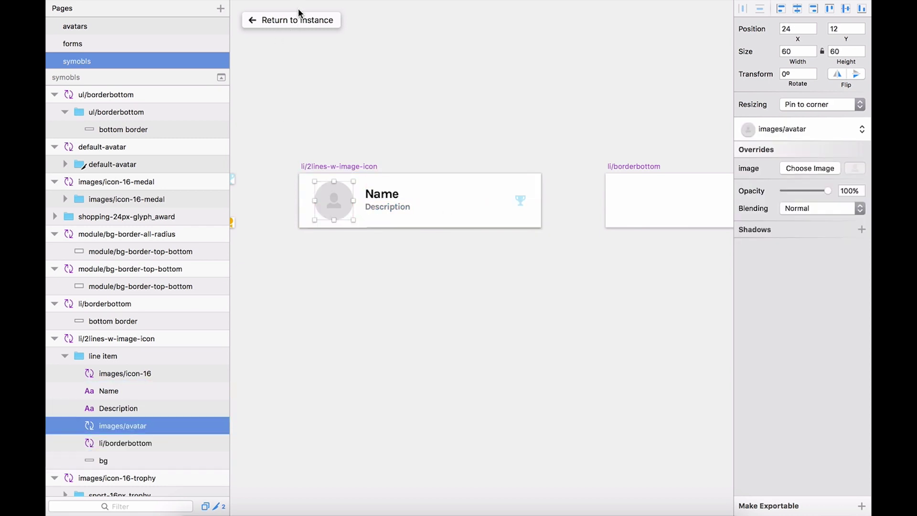
pyautogui.click(300, 18)
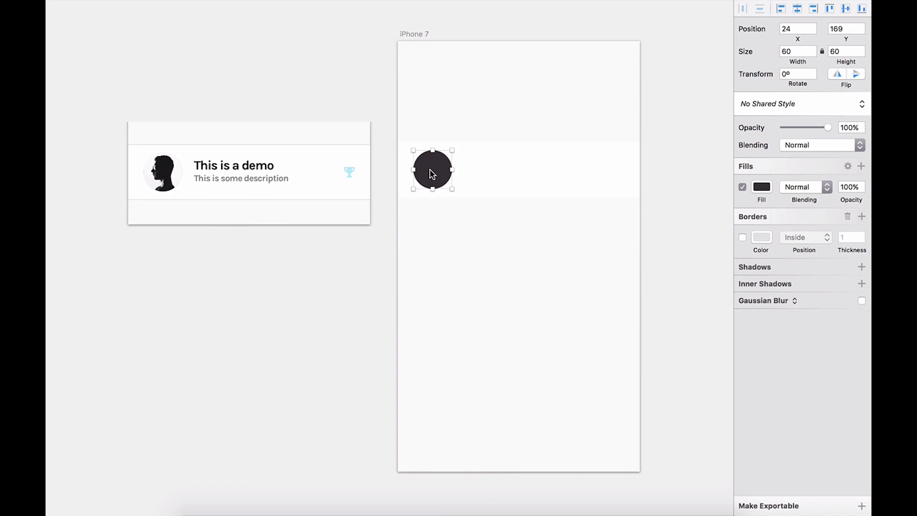
# Set the row rectangle's height to 84 px
pyautogui.click(493, 178)
pyautogui.click(841, 51)
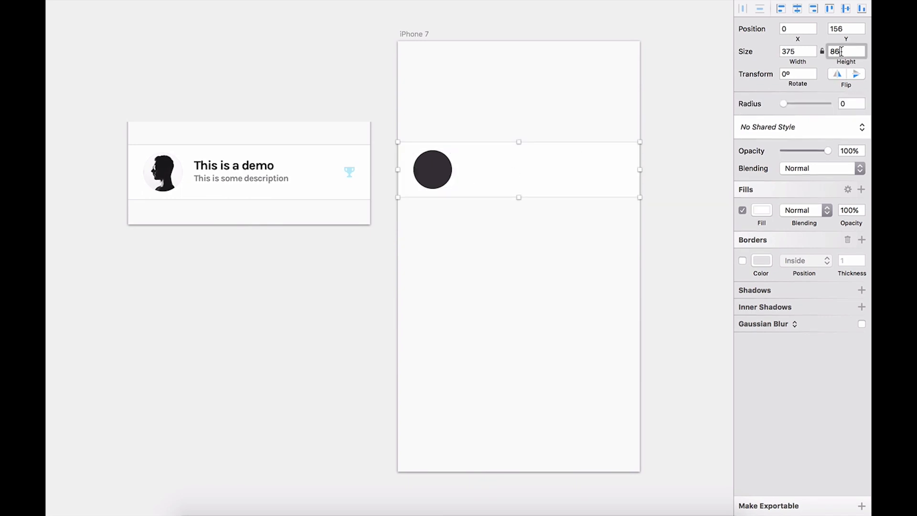
pyautogui.doubleClick(840, 51)
pyautogui.write('84')
pyautogui.press('Return')
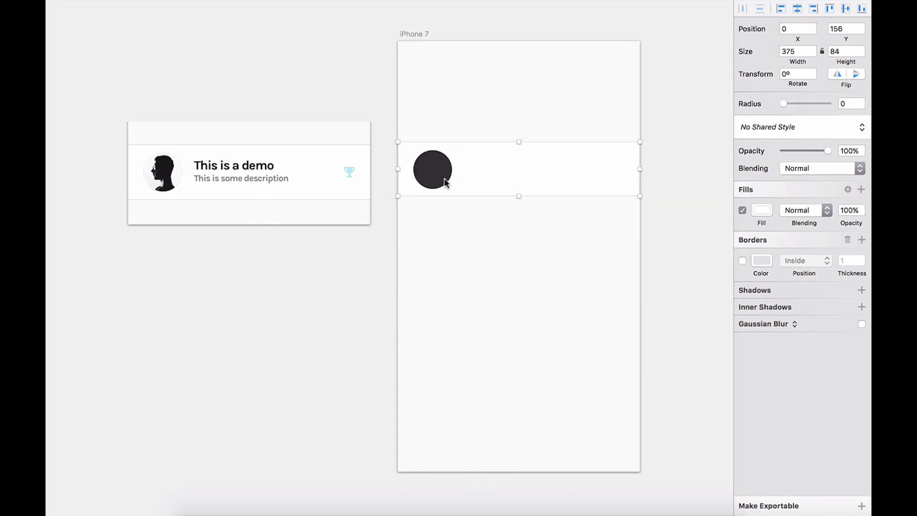
# Nudge the avatar circle up 1 px to Y 168, leaving 12 px above and below
pyautogui.click(435, 167)
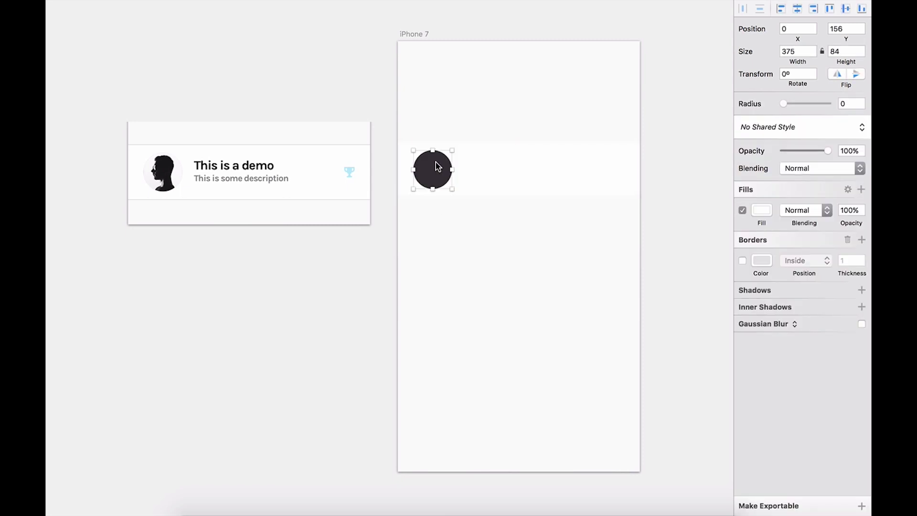
pyautogui.press('Up')
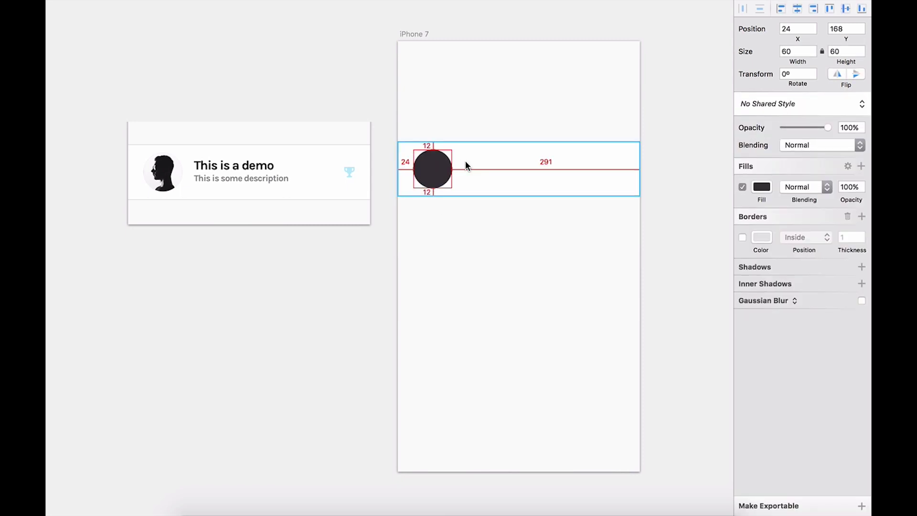
pyautogui.scroll(5, 465, 161)
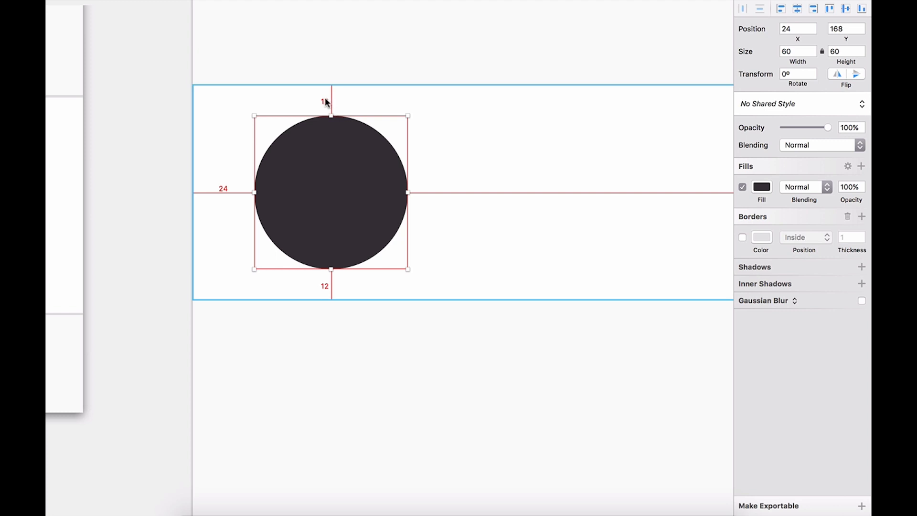
pyautogui.click(463, 437)
pyautogui.press('super+0')
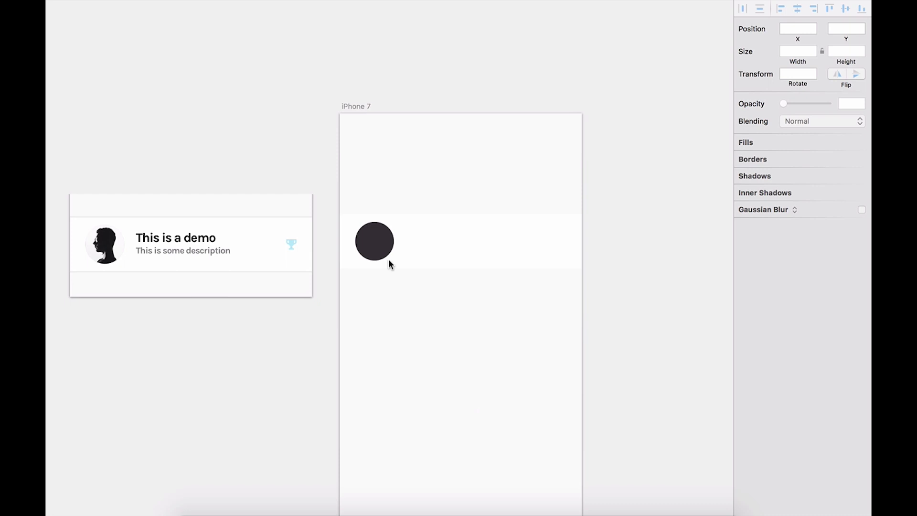
pyautogui.click(378, 250)
# Add a text layer right of the circle containing the person's name
pyautogui.press('t')
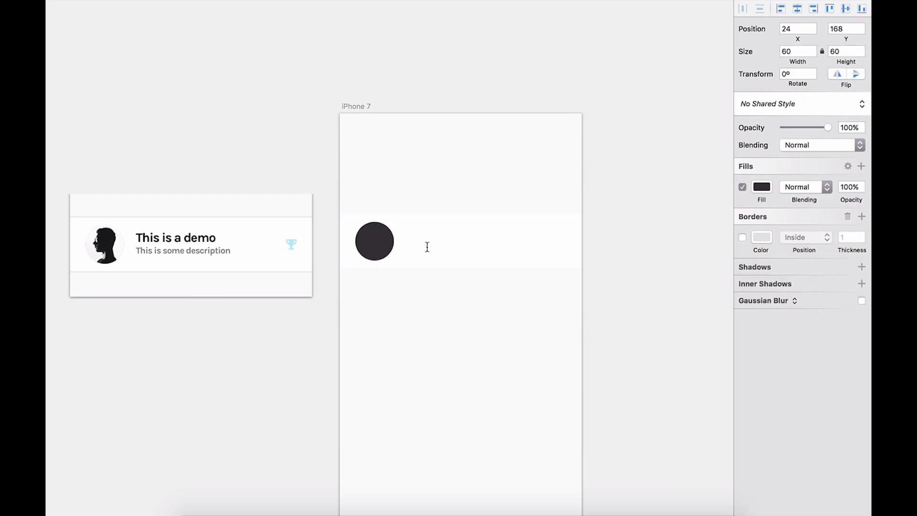
pyautogui.click(426, 247)
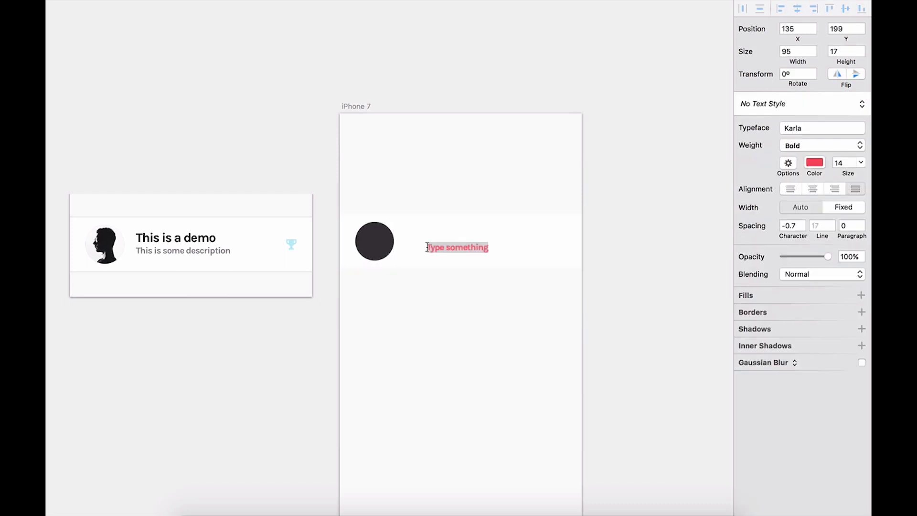
pyautogui.write('Name')
pyautogui.press('super+a')
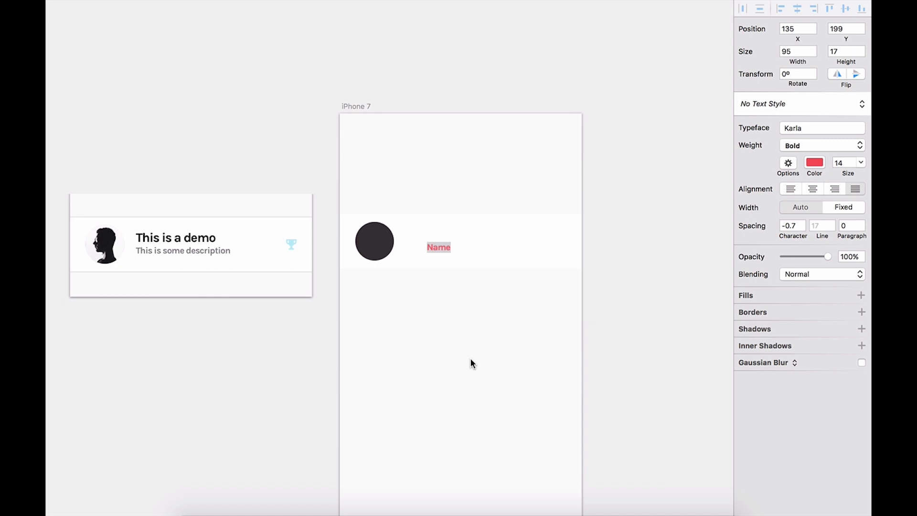
pyautogui.write('Matt D. Smith')
pyautogui.press('Escape')
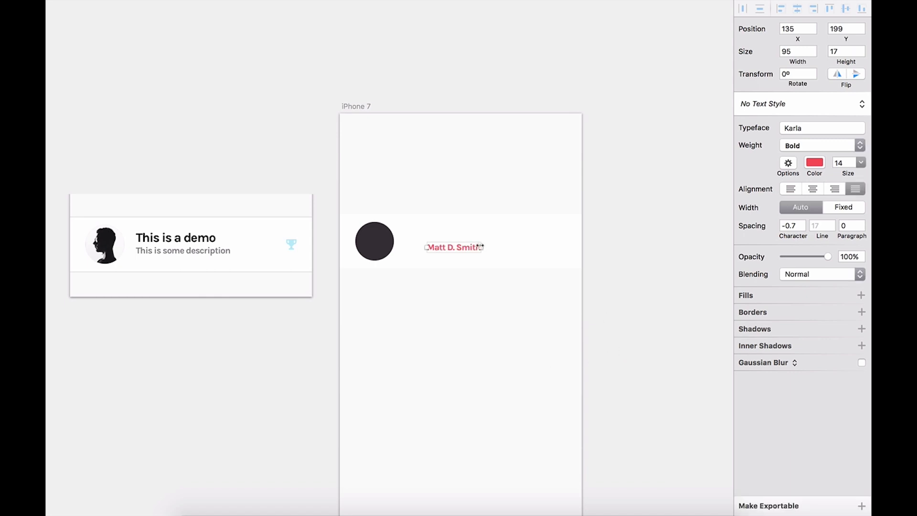
# Colour the name text dark grey 222
pyautogui.click(813, 165)
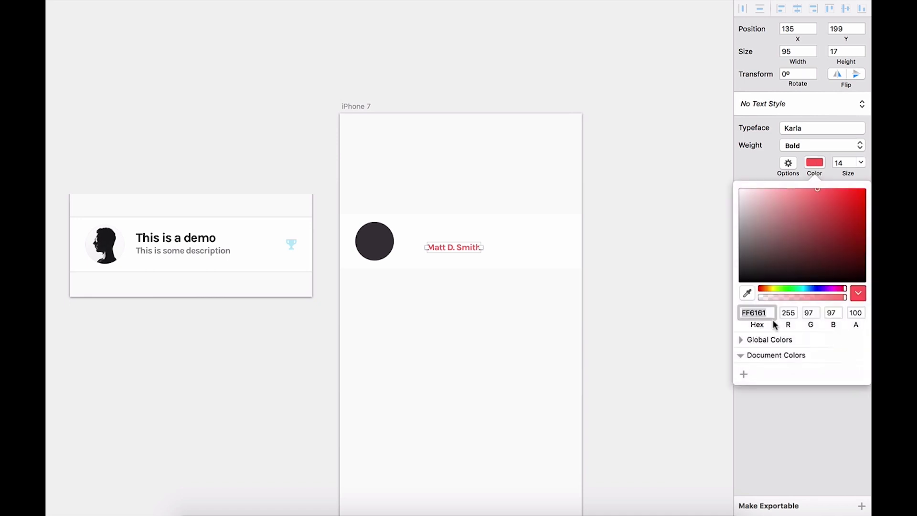
pyautogui.write('222')
pyautogui.press('Return')
pyautogui.click(600, 349)
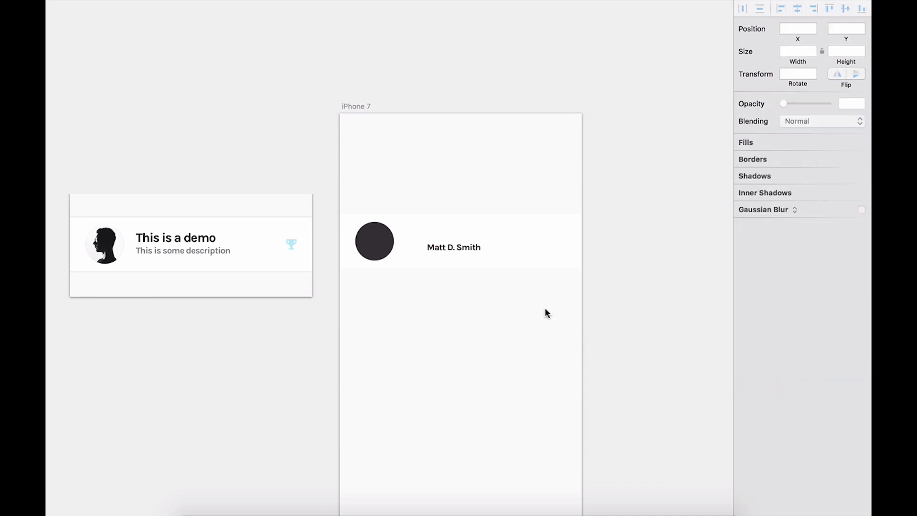
# Set the name text's font size to 20 px
pyautogui.click(450, 248)
pyautogui.click(844, 162)
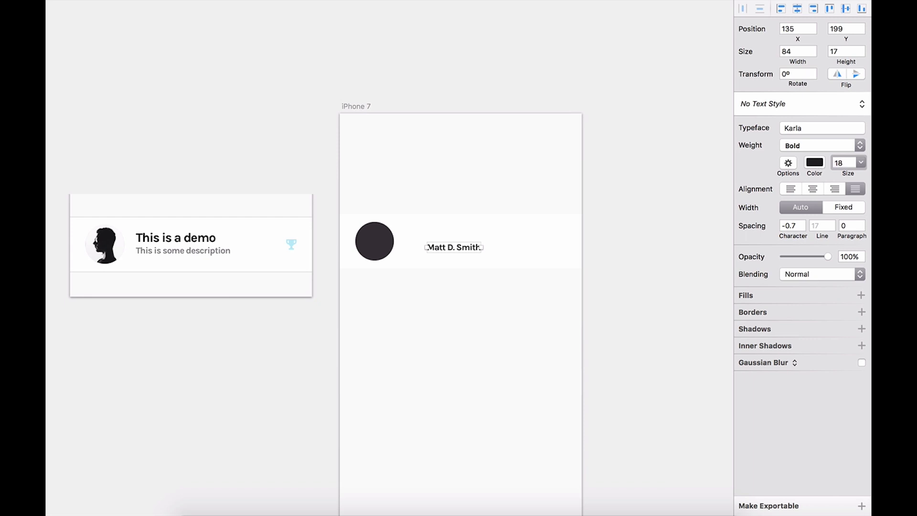
pyautogui.press('Return')
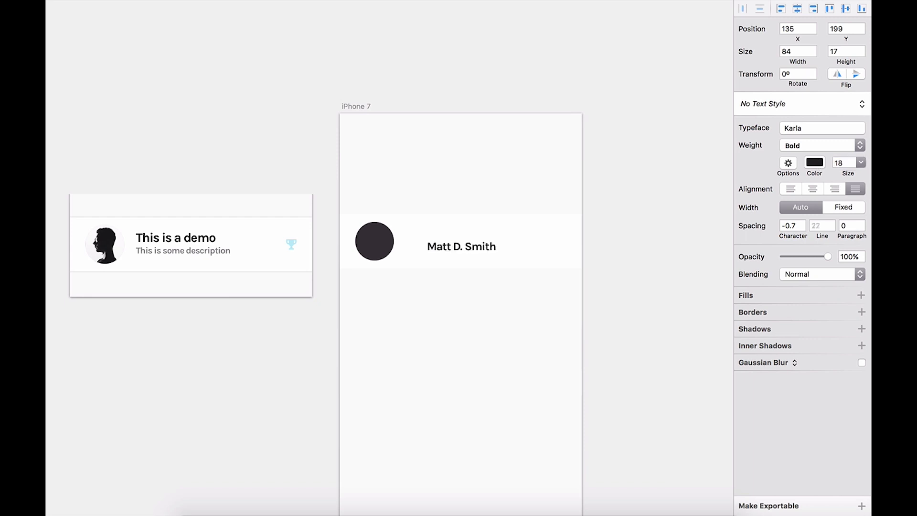
pyautogui.click(847, 161)
pyautogui.write('24')
pyautogui.press('Return')
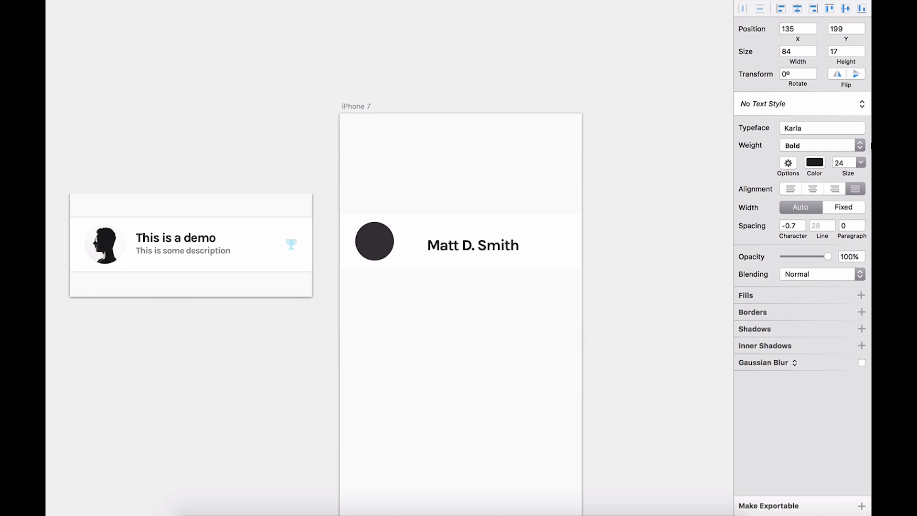
pyautogui.click(845, 166)
pyautogui.write('20')
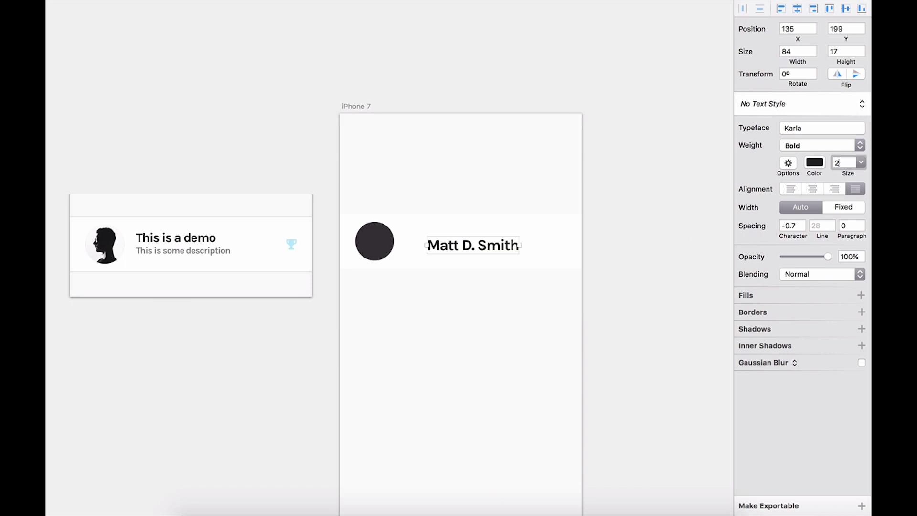
pyautogui.press('Return')
# Place the name text at X 108 level with the circle and duplicate it below
pyautogui.click(567, 248)
pyautogui.doubleClick(468, 246)
pyautogui.moveTo(468, 246); pyautogui.dragTo(446, 240)
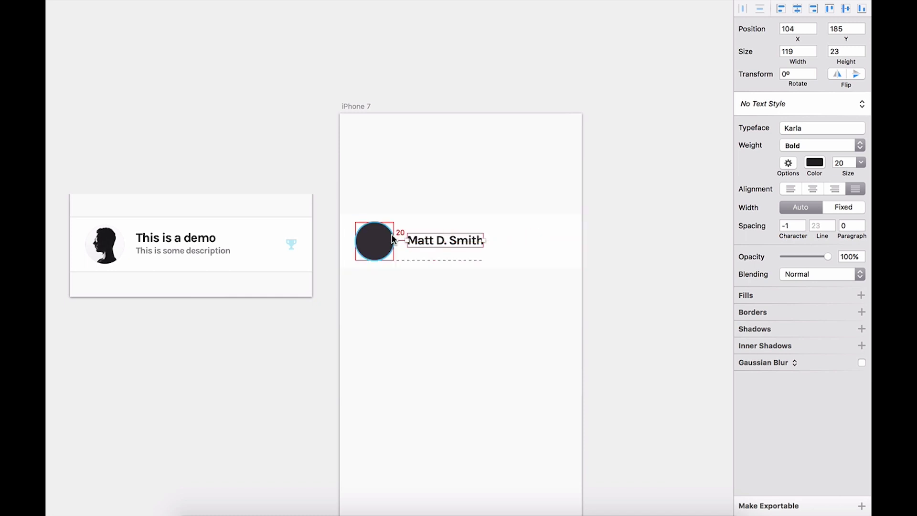
pyautogui.press('Left')
pyautogui.press('Left')
pyautogui.press('Left')
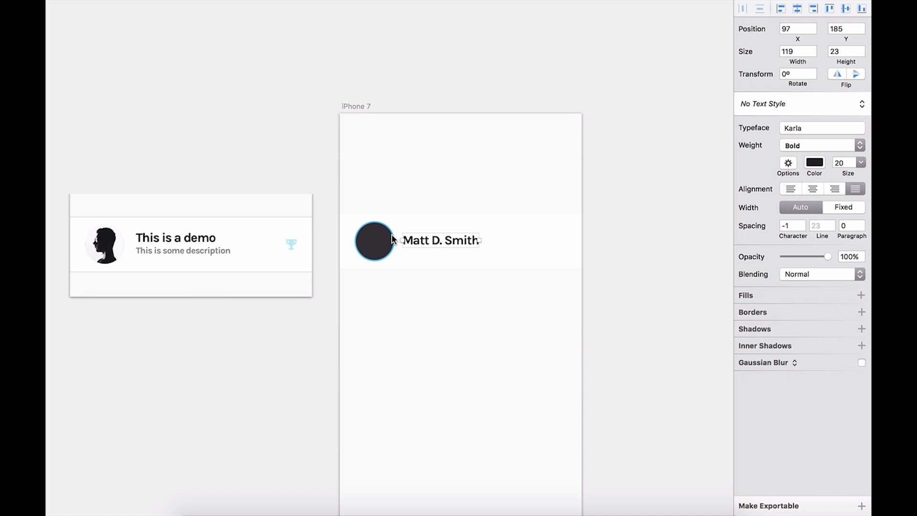
pyautogui.hotkey('shift', 'Right')
pyautogui.press('Right')
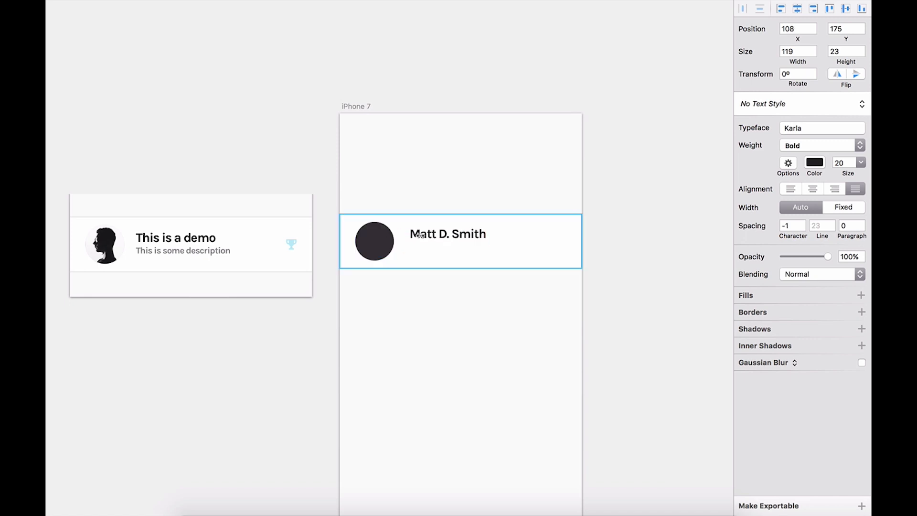
pyautogui.moveTo(460, 238); pyautogui.dragTo(465, 258)
# Change the copied line to 'This is some description' at 16 pt
pyautogui.doubleClick(465, 258)
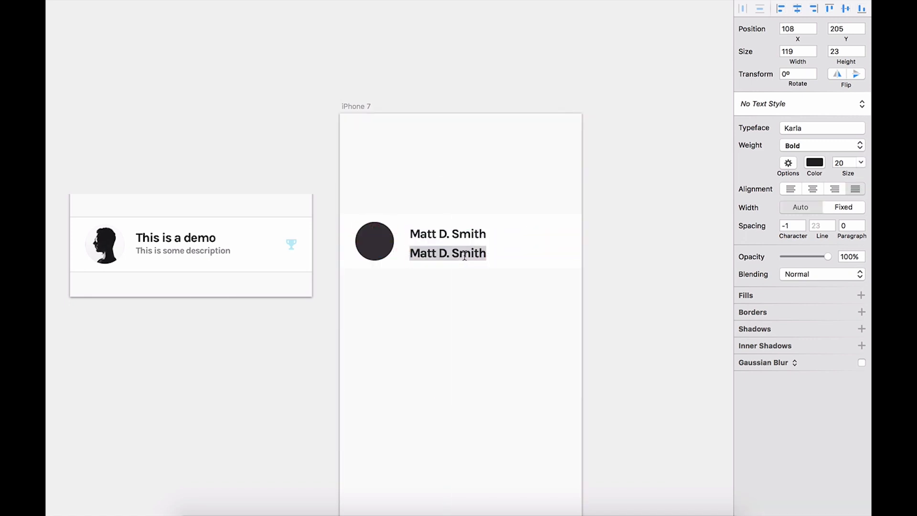
pyautogui.write('This is')
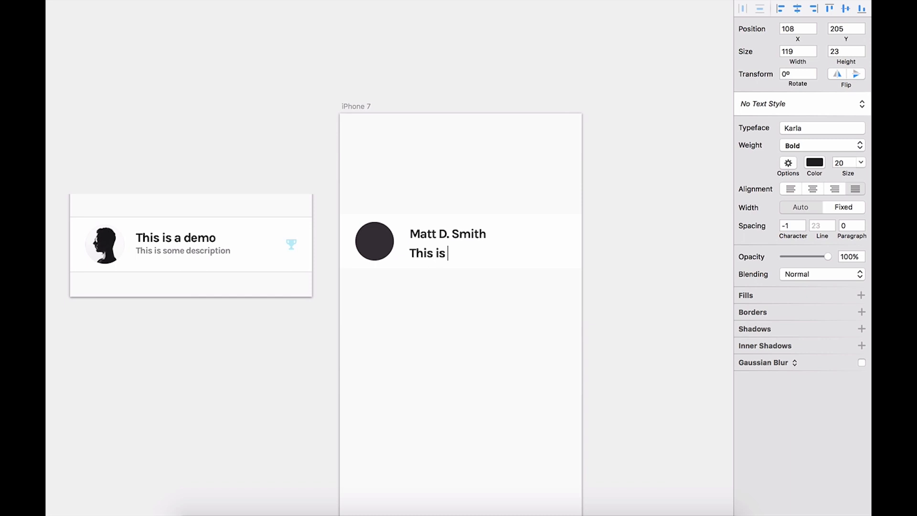
pyautogui.write(' some description')
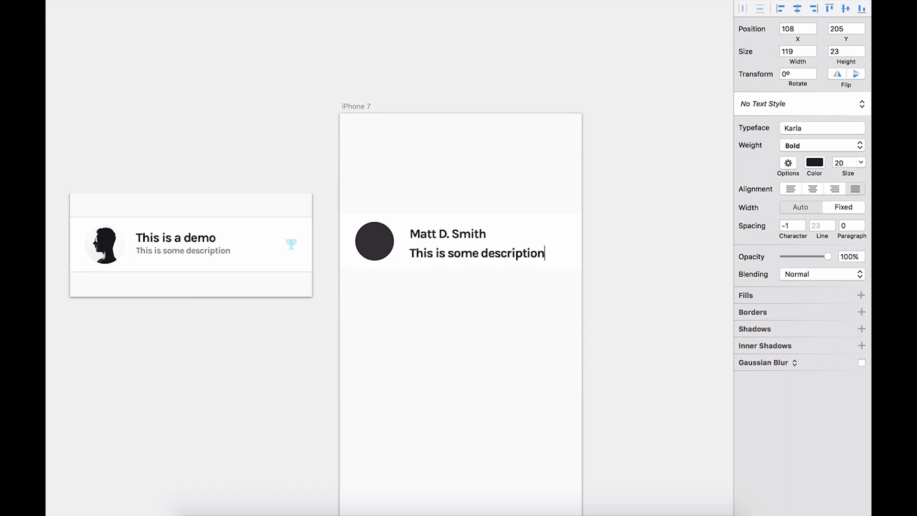
pyautogui.press('Escape')
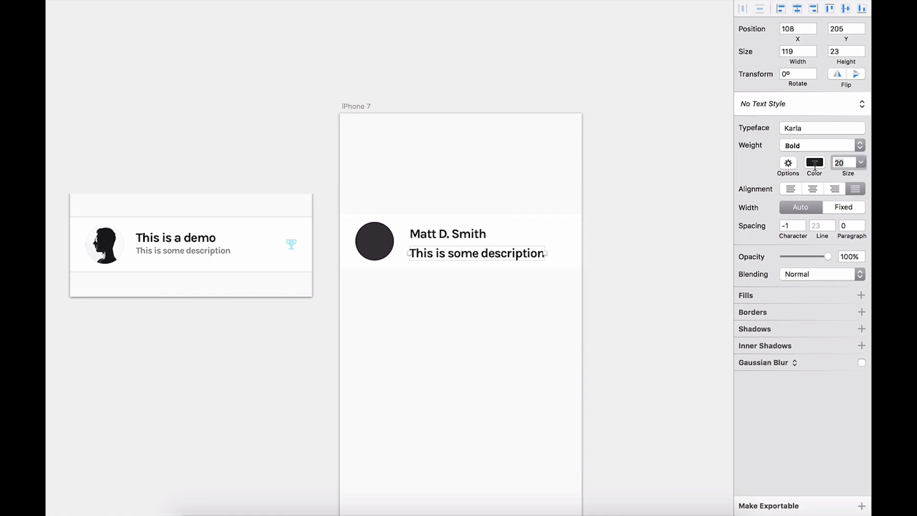
pyautogui.click(840, 163)
pyautogui.write('16')
pyautogui.press('Return')
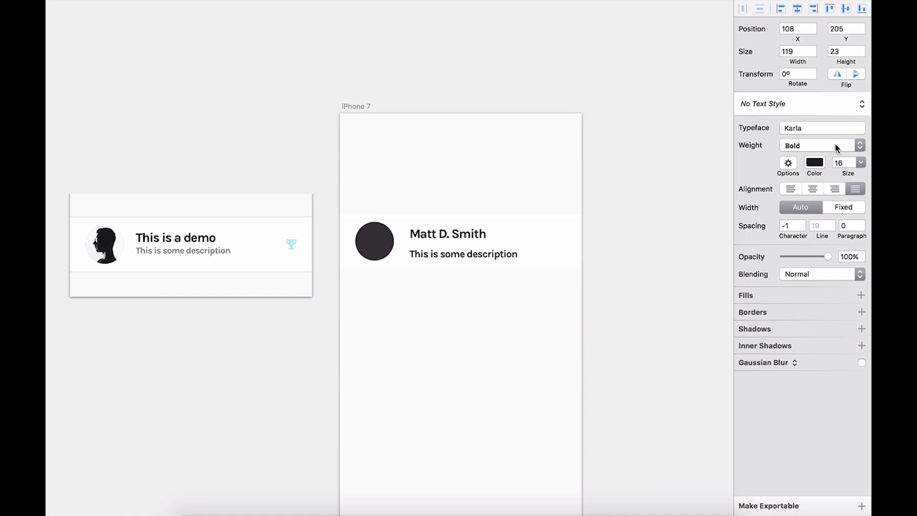
pyautogui.click(815, 163)
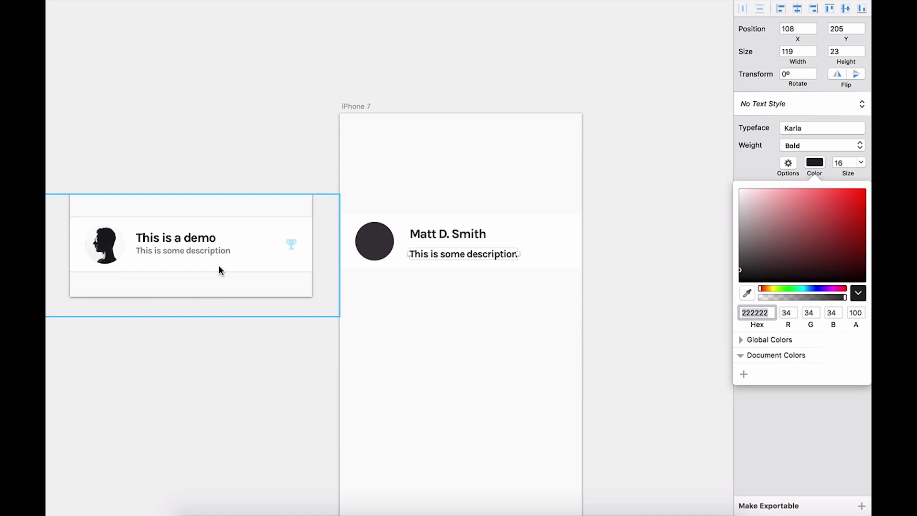
# Colour the description grey #858585, sampled from the reference card's text
pyautogui.hotkey('ctrl', 'c')
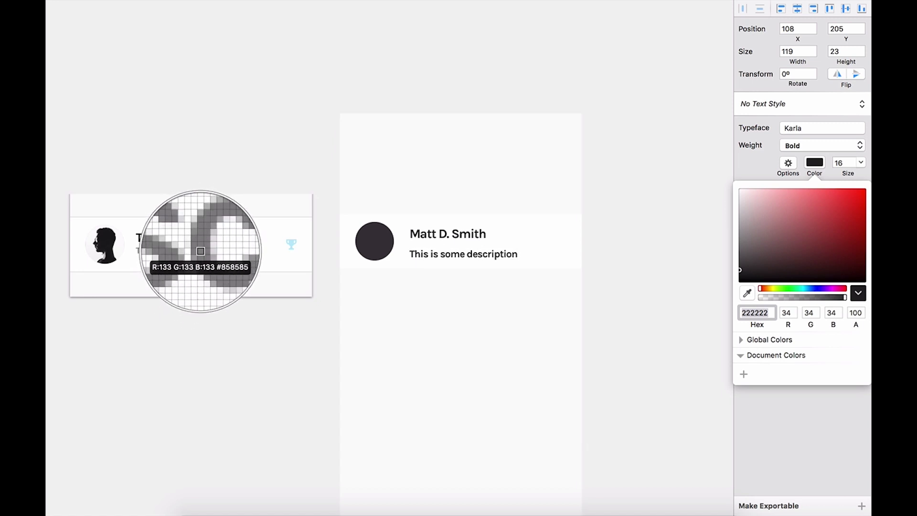
pyautogui.click(201, 251)
pyautogui.click(622, 266)
# Switch the description weight to Regular and move it up closer to the name
pyautogui.click(504, 254)
pyautogui.click(814, 146)
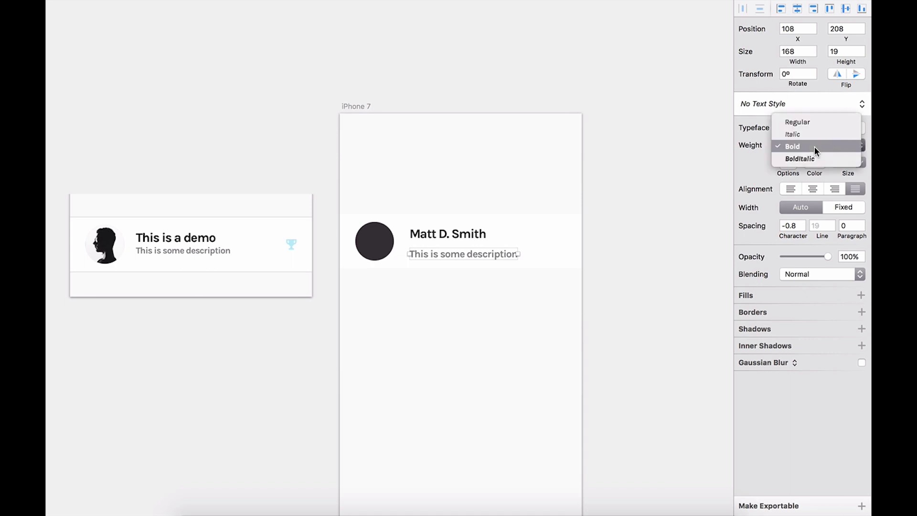
pyautogui.click(804, 123)
pyautogui.click(632, 236)
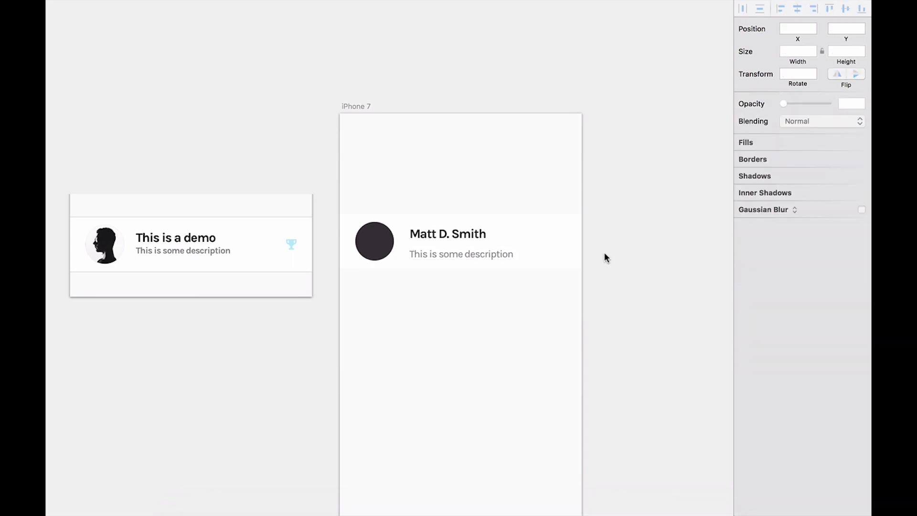
pyautogui.click(428, 252)
pyautogui.press('Up')
pyautogui.press('Up')
pyautogui.press('Up')
pyautogui.press('Up')
pyautogui.press('Up')
pyautogui.press('Up')
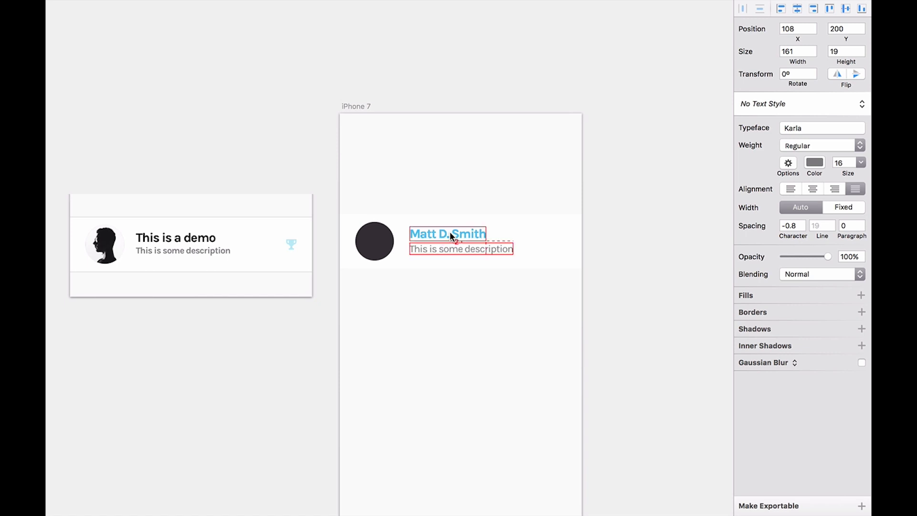
pyautogui.click(623, 280)
# Set the description text's weight to Bold
pyautogui.scroll(3, 506, 266)
pyautogui.hscroll(-3, 438, 256)
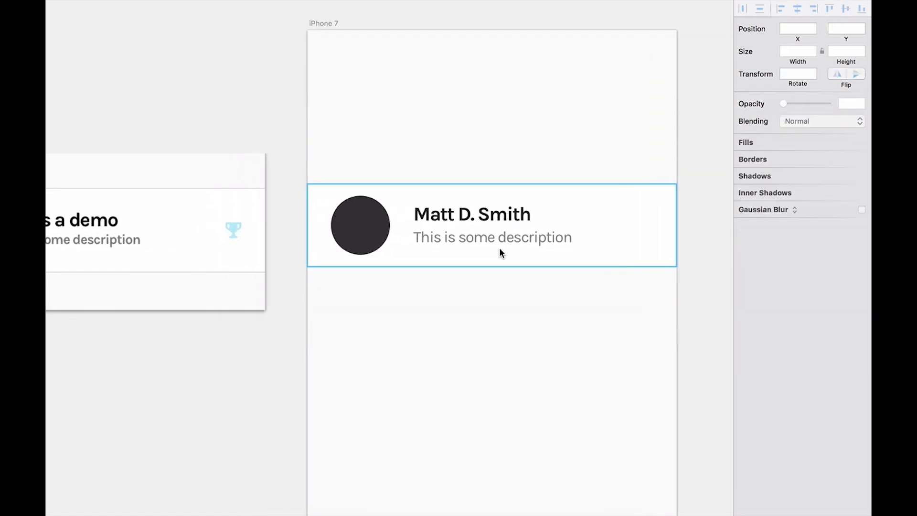
pyautogui.scroll(-3, 502, 254)
pyautogui.hscroll(2, 502, 253)
pyautogui.click(468, 241)
pyautogui.keyDown('shift'); pyautogui.click(443, 225); pyautogui.keyUp('shift')
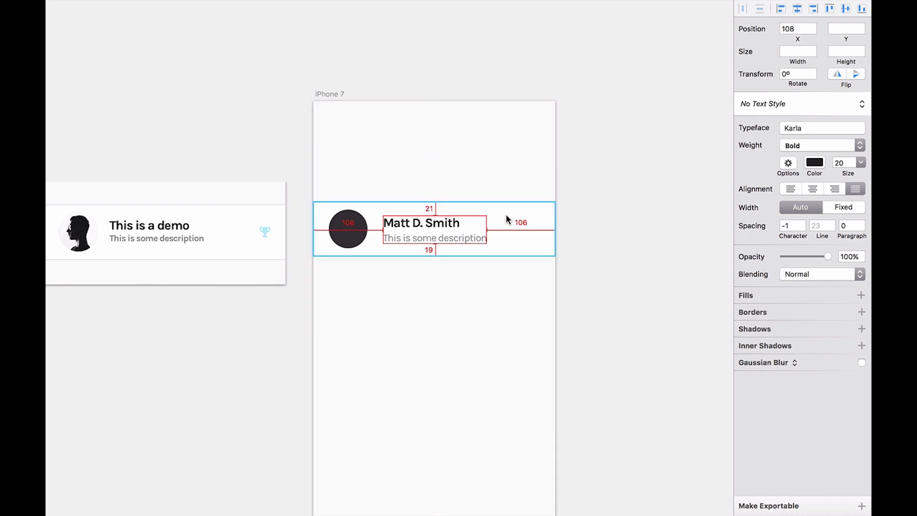
pyautogui.click(617, 227)
pyautogui.scroll(-2, 525, 220)
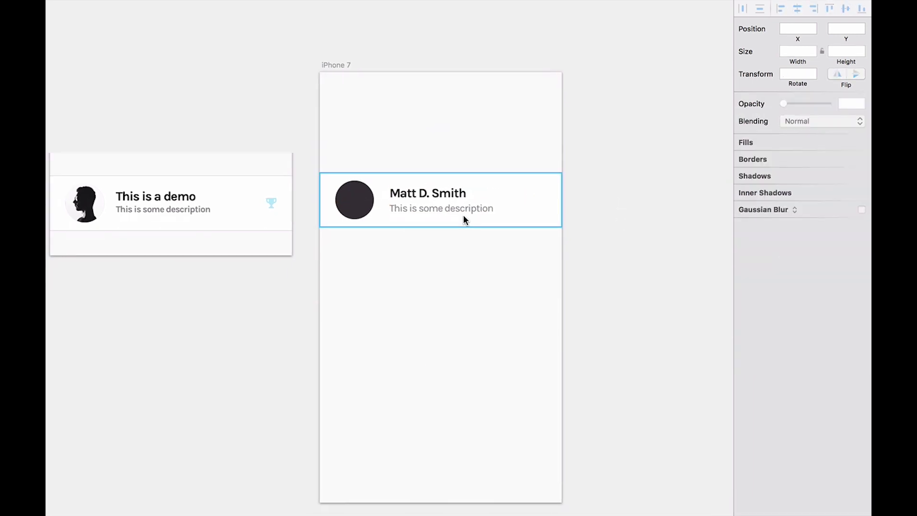
pyautogui.click(450, 205)
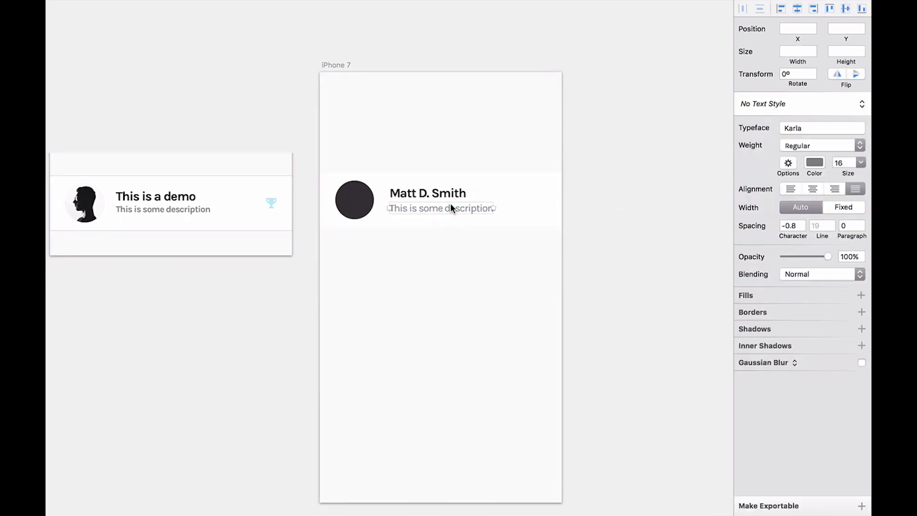
pyautogui.click(820, 145)
pyautogui.click(804, 170)
pyautogui.click(621, 247)
pyautogui.hscroll(-3, 626, 247)
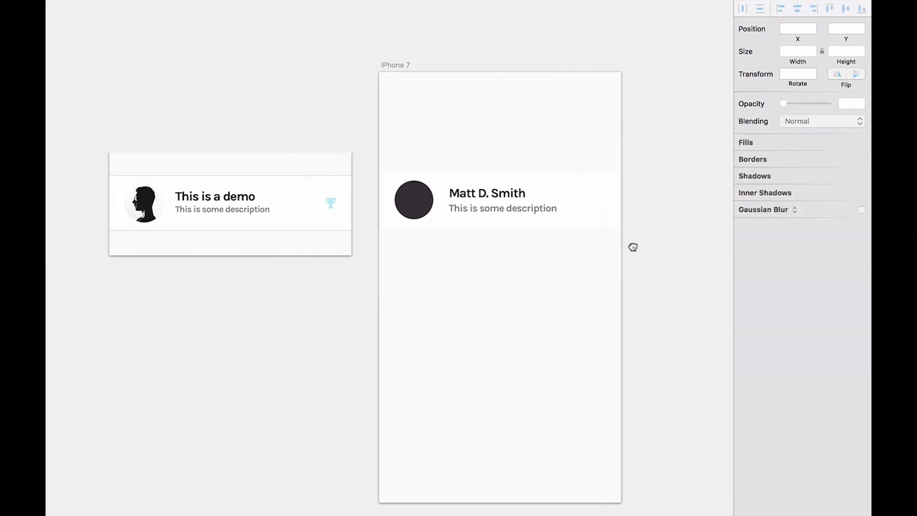
# Set the description's font size to 14 pt
pyautogui.click(508, 212)
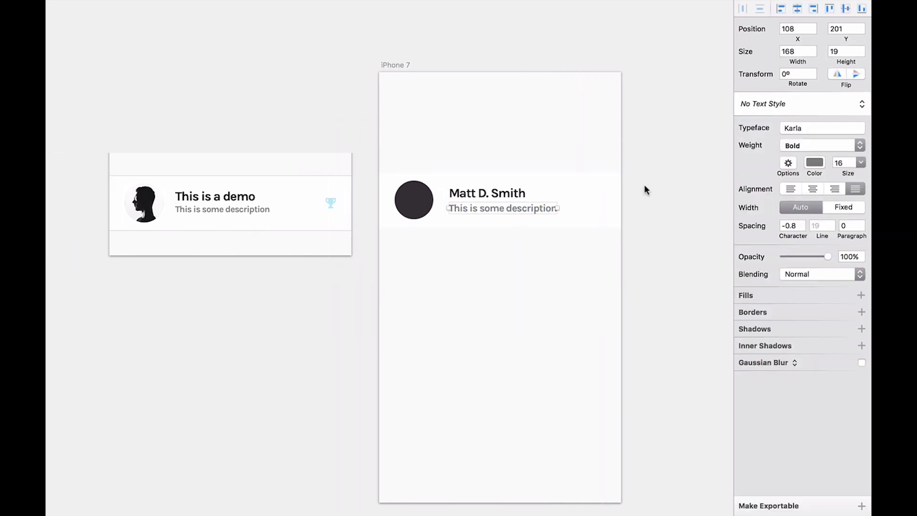
pyautogui.doubleClick(838, 162)
pyautogui.write('14')
pyautogui.press('Return')
# Nudge the description up 1 px under the name and group both text lines
pyautogui.click(668, 238)
pyautogui.click(513, 205)
pyautogui.press('alt')
pyautogui.press('Up')
pyautogui.keyDown('shift'); pyautogui.click(523, 194); pyautogui.keyUp('shift')
pyautogui.press('alt')
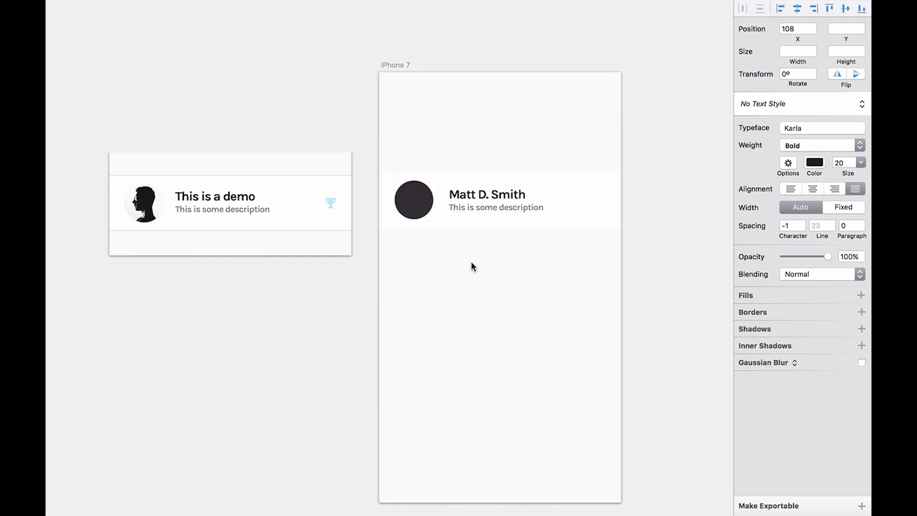
pyautogui.press('super+g')
pyautogui.scroll(-3, 471, 266)
pyautogui.hscroll(3, 471, 266)
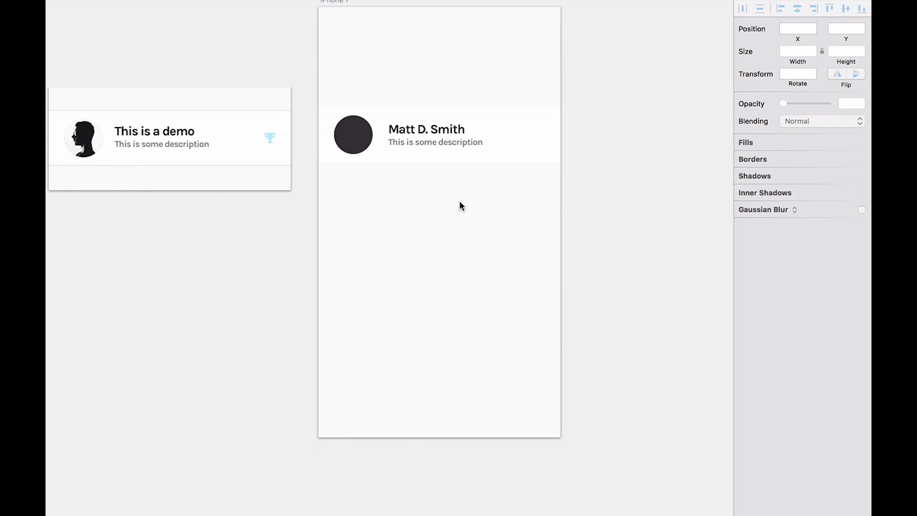
pyautogui.scroll(5, 459, 207)
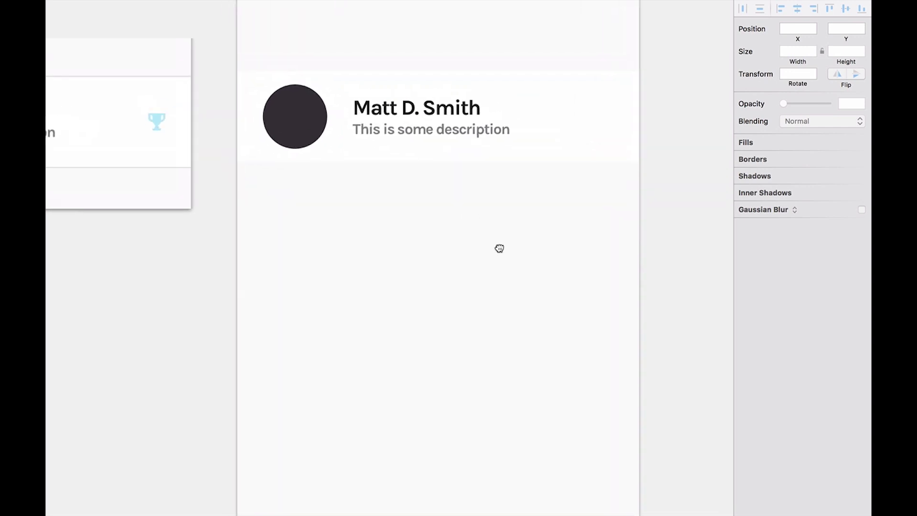
pyautogui.scroll(-5, 520, 274)
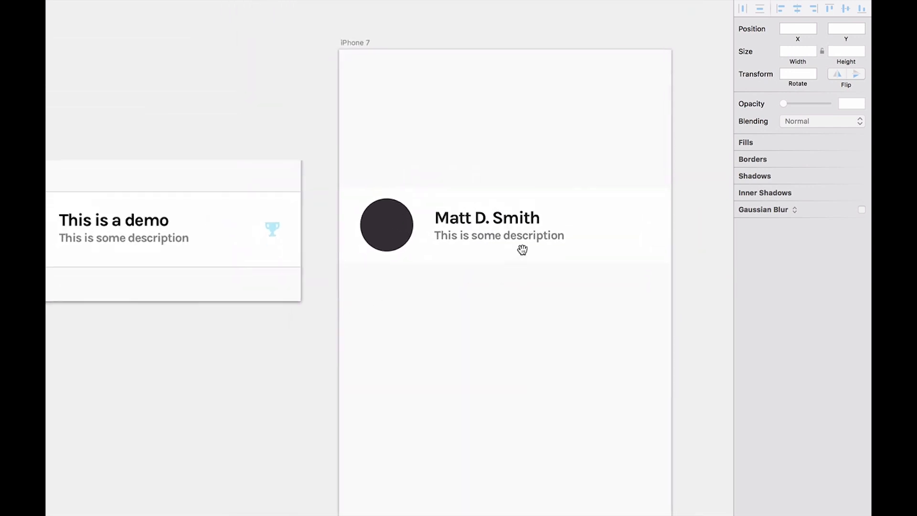
# Launch Nucleo and search for 'trophy'
pyautogui.press('super+space')
pyautogui.write('nucel')
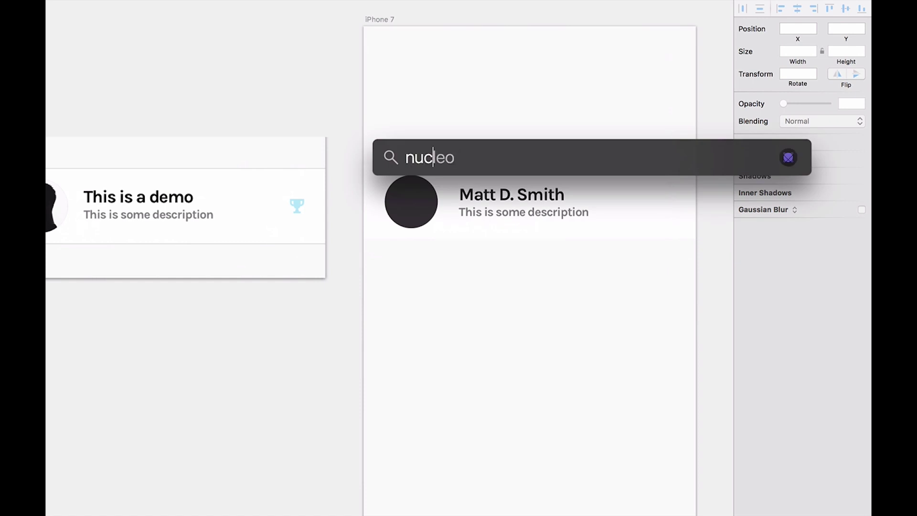
pyautogui.press('BackSpace')
pyautogui.press('BackSpace')
pyautogui.write('leo')
pyautogui.press('Return')
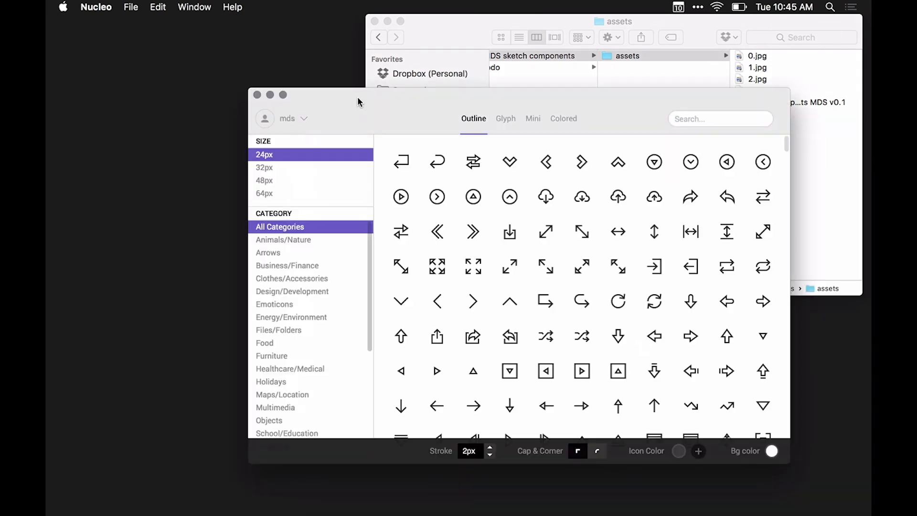
pyautogui.write('trophy')
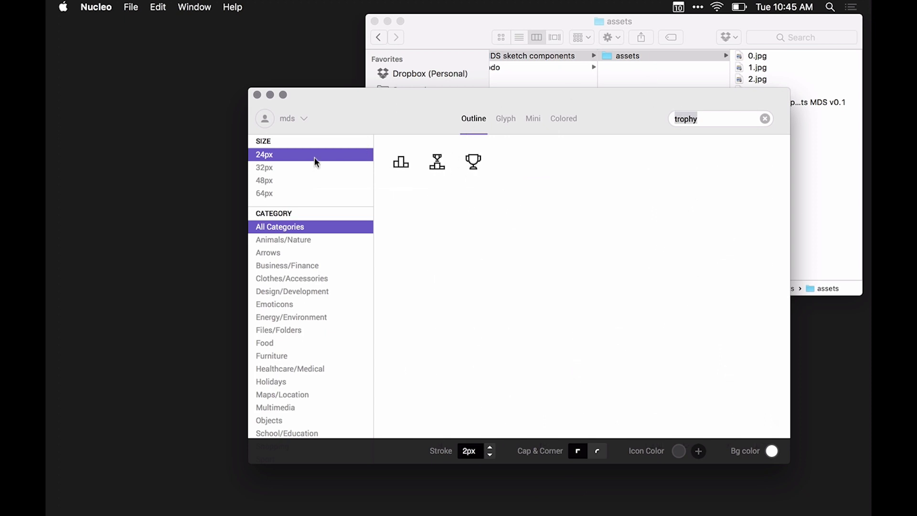
# Drag the 24 px solid glyph trophy icon to the right end of the row
pyautogui.click(280, 166)
pyautogui.click(280, 154)
pyautogui.click(504, 120)
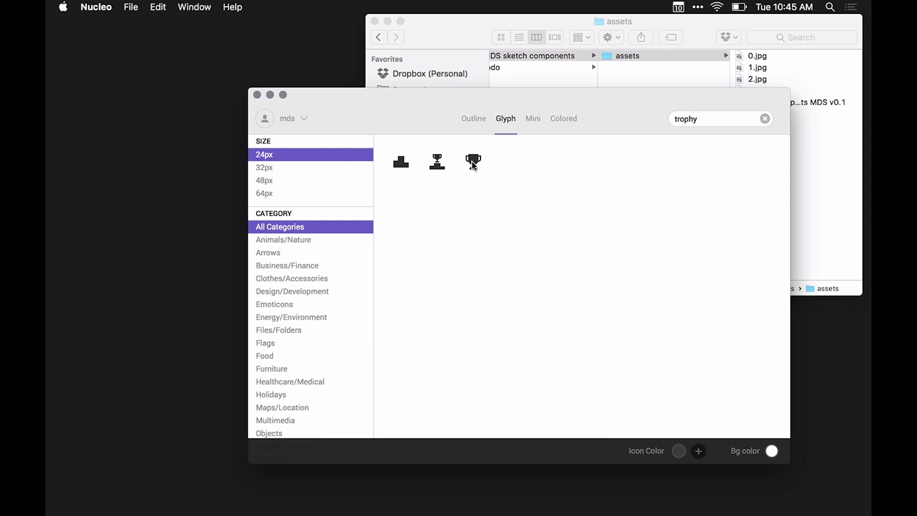
pyautogui.click(474, 166)
pyautogui.moveTo(594, 290)
pyautogui.mouseDown()
pyautogui.moveTo(599, 219)
pyautogui.moveTo(641, 203)
pyautogui.mouseUp()
pyautogui.hscroll(3, 668, 194)
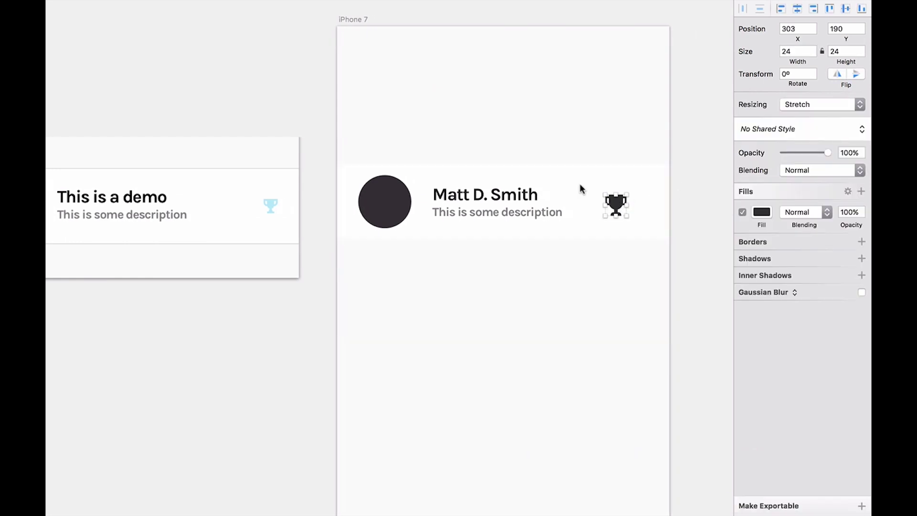
# Resize the trophy icon to 16 × 16
pyautogui.click(794, 51)
pyautogui.write('16')
pyautogui.press('Return')
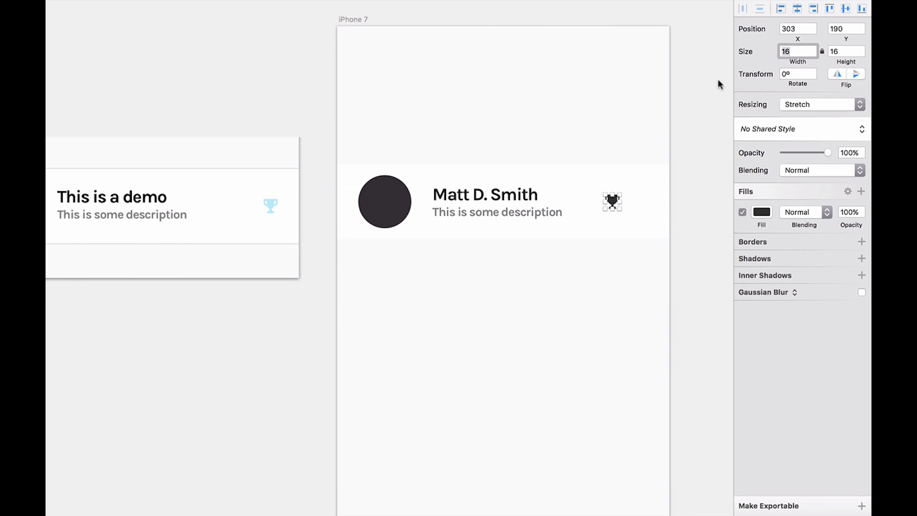
pyautogui.click(684, 144)
pyautogui.click(613, 202)
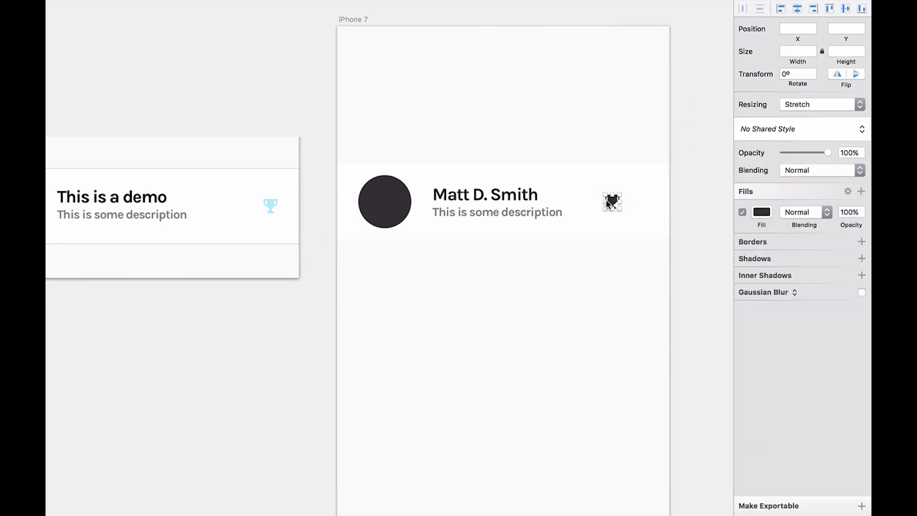
pyautogui.click(626, 264)
# Bring Nucleo's ribbon icon below the trophy and make it 16 px high
pyautogui.press('super+Tab')
pyautogui.doubleClick(716, 115)
pyautogui.write('ribbon')
pyautogui.moveTo(512, 200)
pyautogui.mouseDown()
pyautogui.moveTo(601, 266)
pyautogui.moveTo(661, 280)
pyautogui.mouseUp()
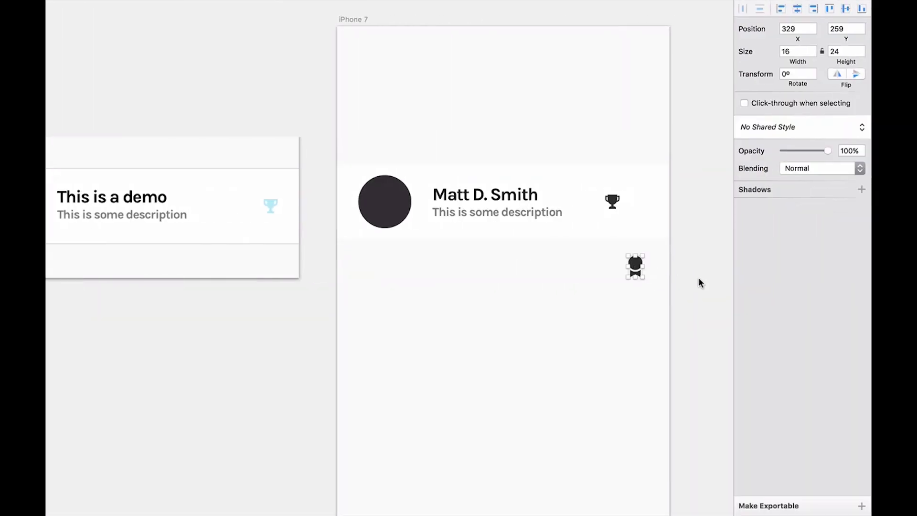
pyautogui.click(640, 265)
pyautogui.doubleClick(833, 51)
pyautogui.write('16')
pyautogui.press('Return')
# Move the trophy down beside the ribbon and draw a small square below them
pyautogui.doubleClick(616, 200)
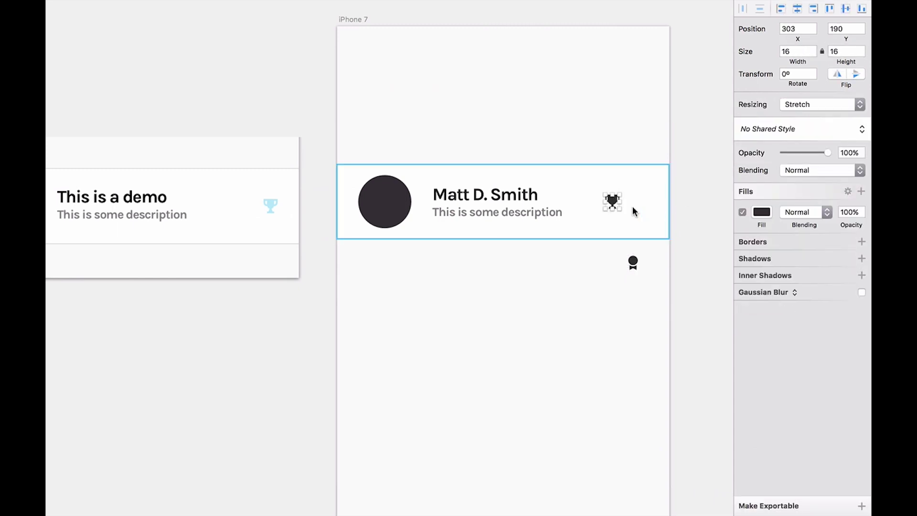
pyautogui.moveTo(612, 201); pyautogui.dragTo(587, 279)
pyautogui.click(676, 268)
pyautogui.scroll(3, 635, 269)
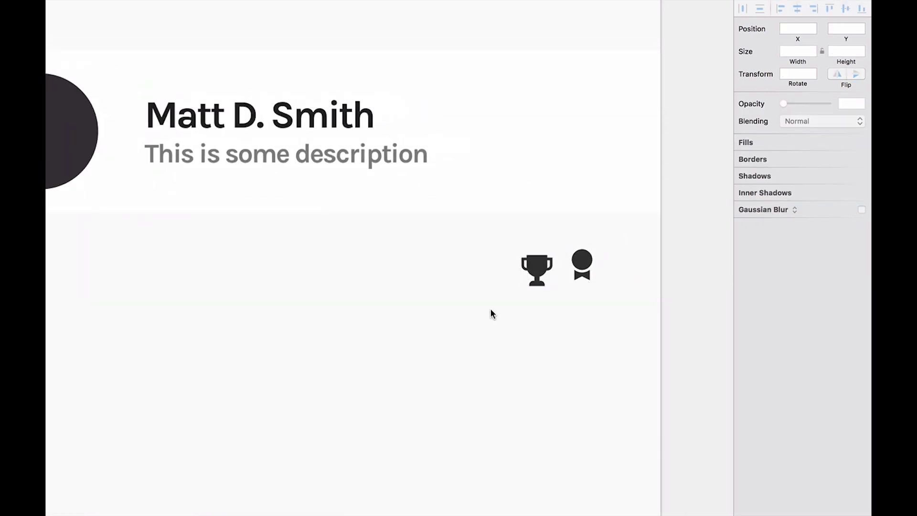
pyautogui.moveTo(491, 310); pyautogui.dragTo(521, 337)
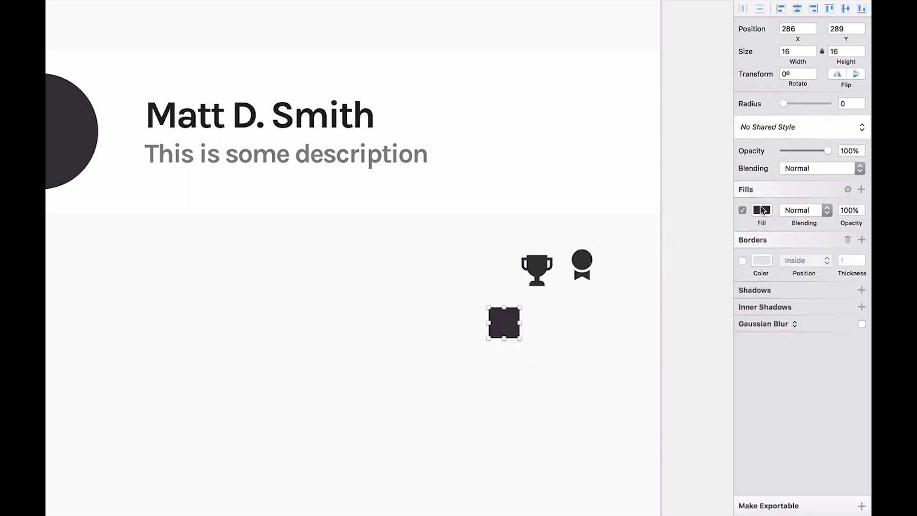
# Give the new 16×16 square a white FFFFFF fill
pyautogui.click(762, 210)
pyautogui.write('FFFFFF')
pyautogui.press('Return')
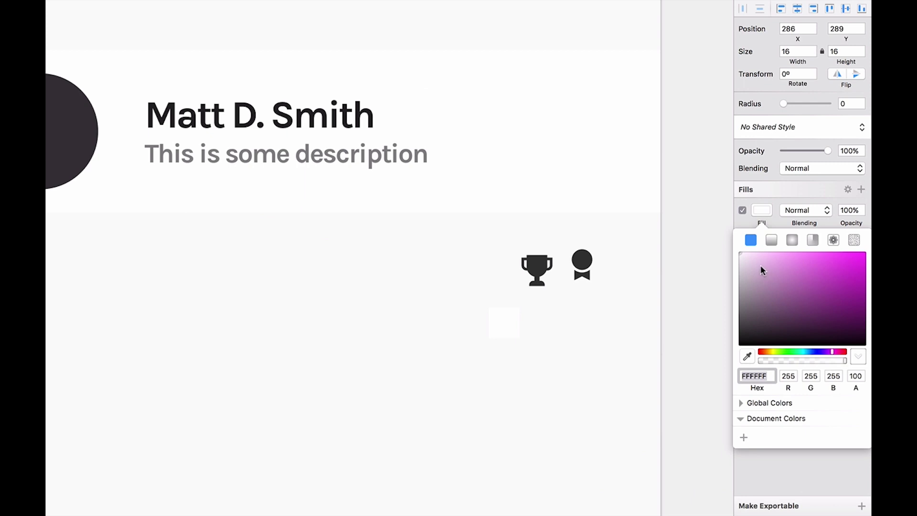
pyautogui.click(524, 317)
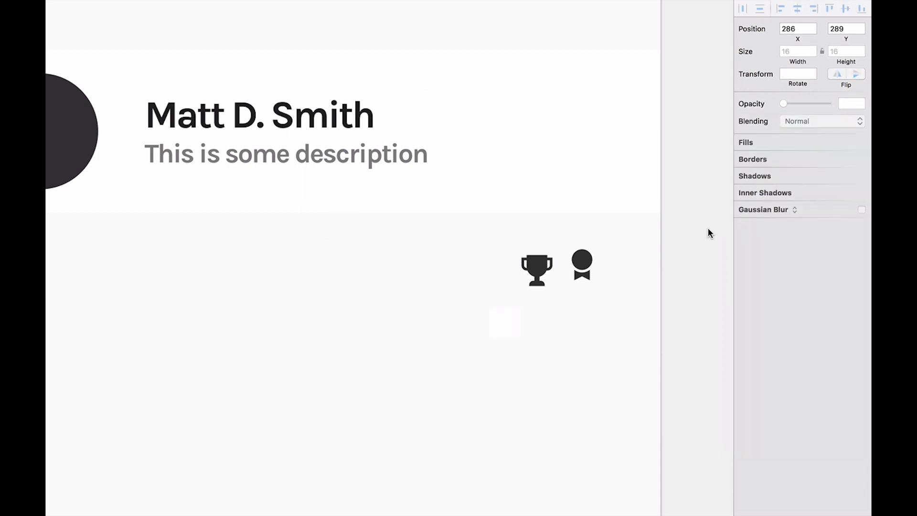
# Move the trophy icon onto the white square at x 286, y 289, removing the accidental duplicate
pyautogui.click(506, 322)
pyautogui.hscroll(5, 552, 328)
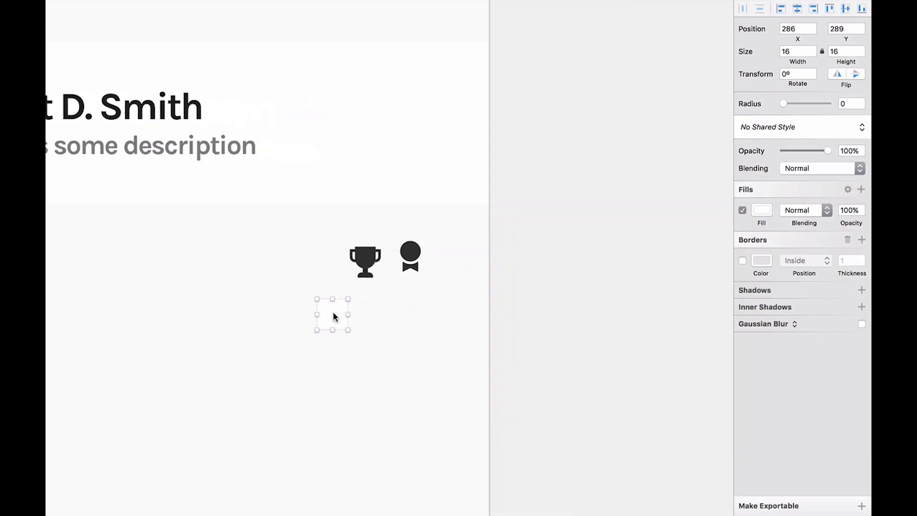
pyautogui.moveTo(365, 261); pyautogui.dragTo(333, 307)
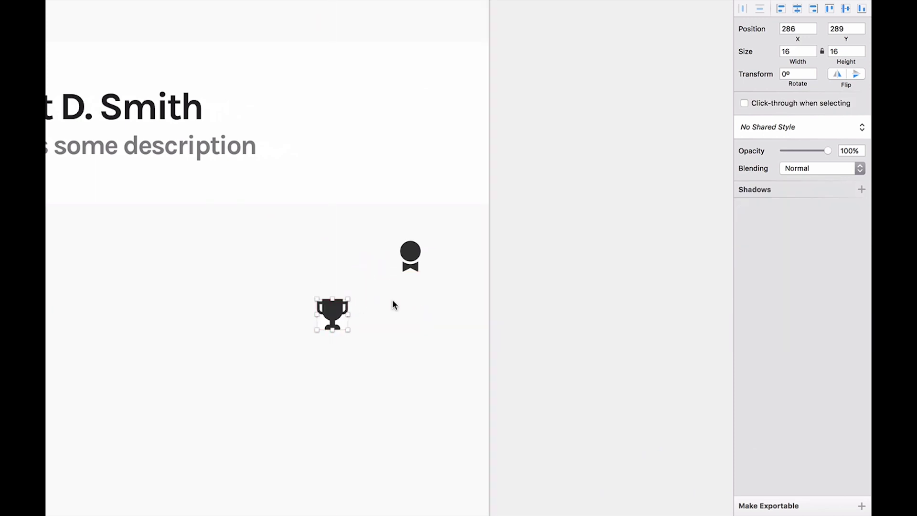
pyautogui.moveTo(344, 324); pyautogui.dragTo(388, 327)
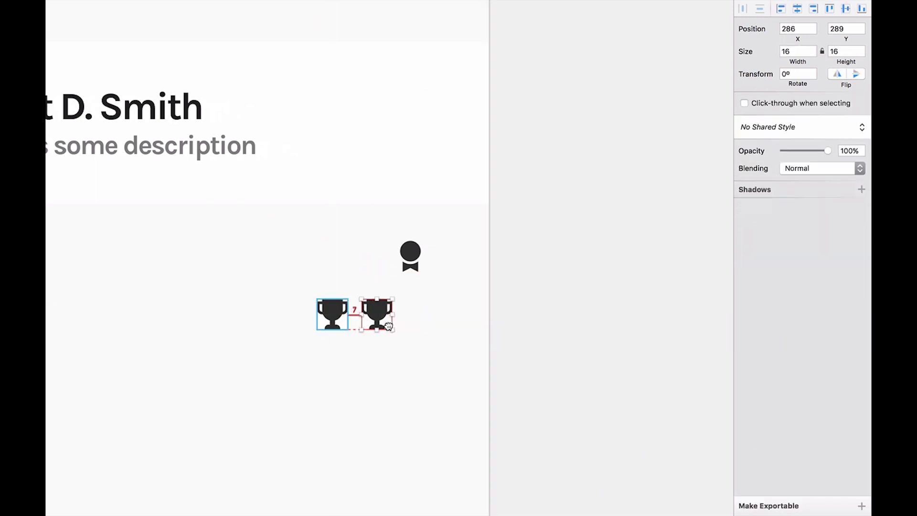
pyautogui.press('Delete')
pyautogui.scroll(3, 381, 311)
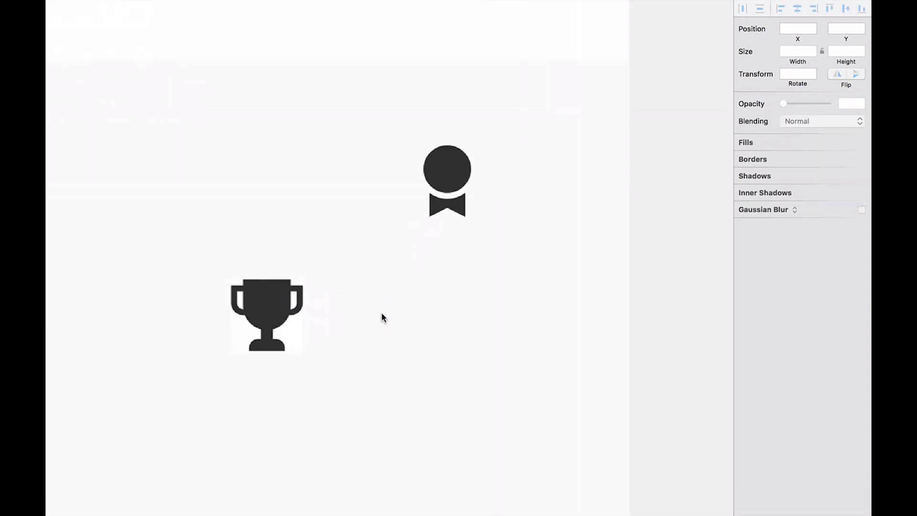
pyautogui.click(256, 338)
pyautogui.scroll(-5, 377, 320)
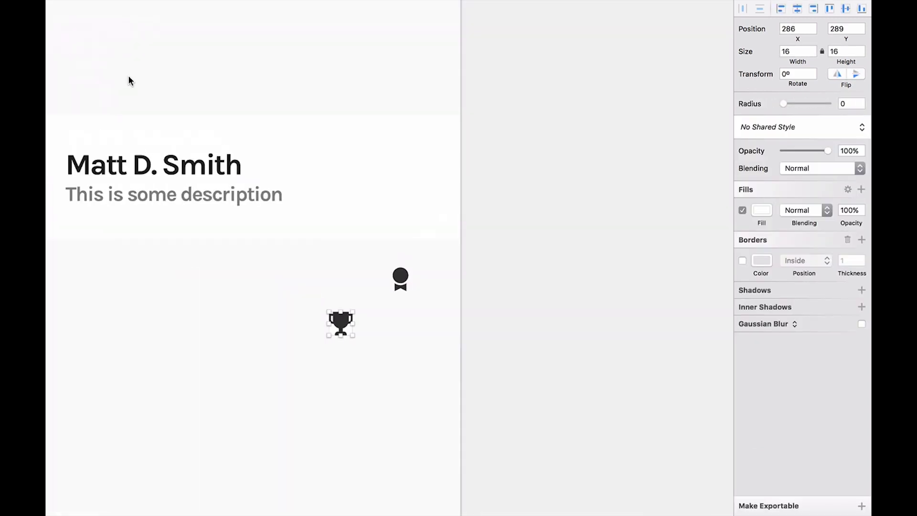
pyautogui.scroll(-3, 128, 75)
pyautogui.hscroll(-5, 214, 62)
pyautogui.click(298, 46)
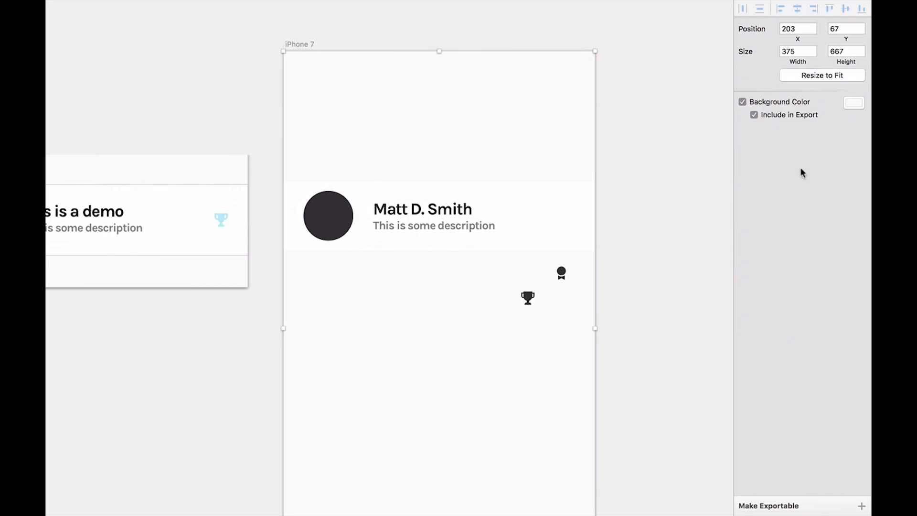
# Set the iPhone 7 artboard's background colour to grey
pyautogui.click(853, 102)
pyautogui.moveTo(758, 188); pyautogui.dragTo(719, 160)
pyautogui.click(560, 280)
pyautogui.scroll(3, 560, 280)
# Copy the white square to the right and move the ribbon onto the copy
pyautogui.click(495, 323)
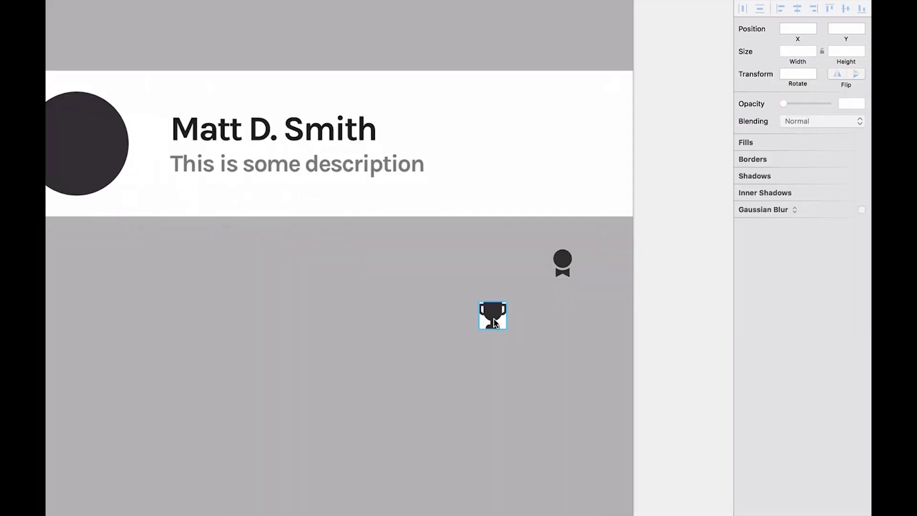
pyautogui.keyDown('alt'); pyautogui.moveTo(503, 326); pyautogui.dragTo(539, 326); pyautogui.keyUp('alt')
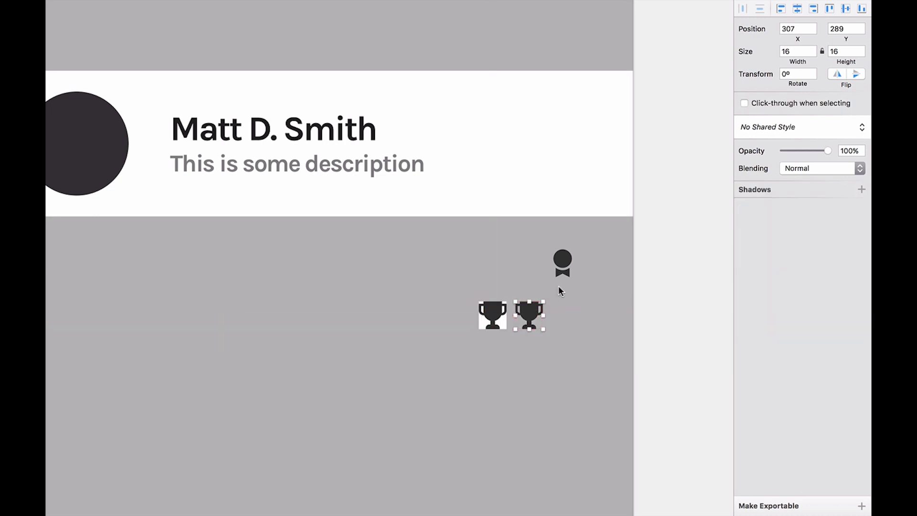
pyautogui.press('super+z')
pyautogui.scroll(5, 519, 323)
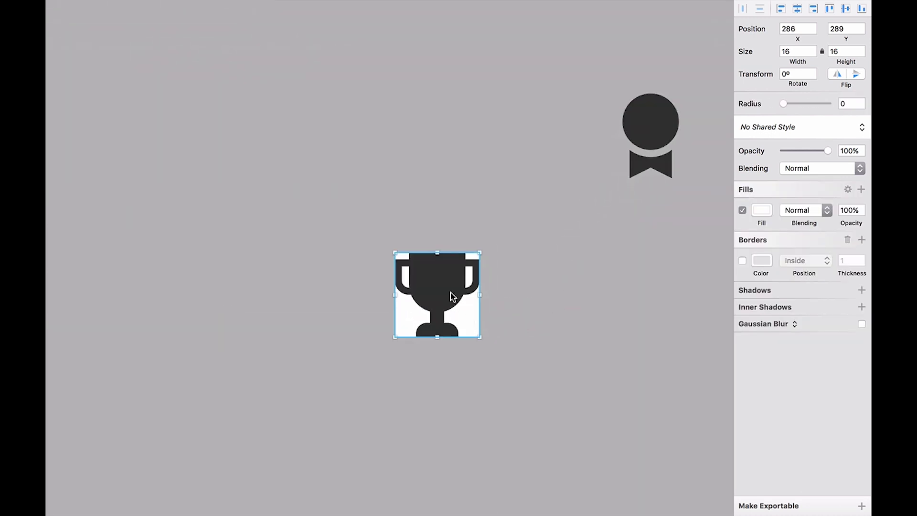
pyautogui.keyDown('alt'); pyautogui.moveTo(451, 297); pyautogui.dragTo(594, 297); pyautogui.keyUp('alt')
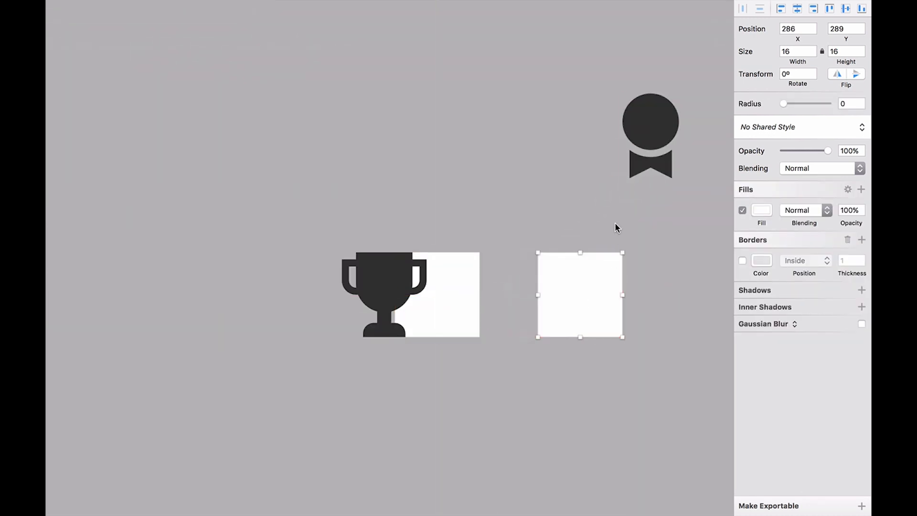
pyautogui.click(647, 148)
pyautogui.moveTo(646, 148); pyautogui.dragTo(574, 288)
pyautogui.press('Right')
pyautogui.press('Right')
pyautogui.press('Right')
pyautogui.press('Right')
# Centre the ribbon horizontally on its square and shift the trophy fully onto its own square
pyautogui.keyDown('shift'); pyautogui.click(543, 280); pyautogui.keyUp('shift')
pyautogui.hotkey('ctrl', 'alt', 'h')
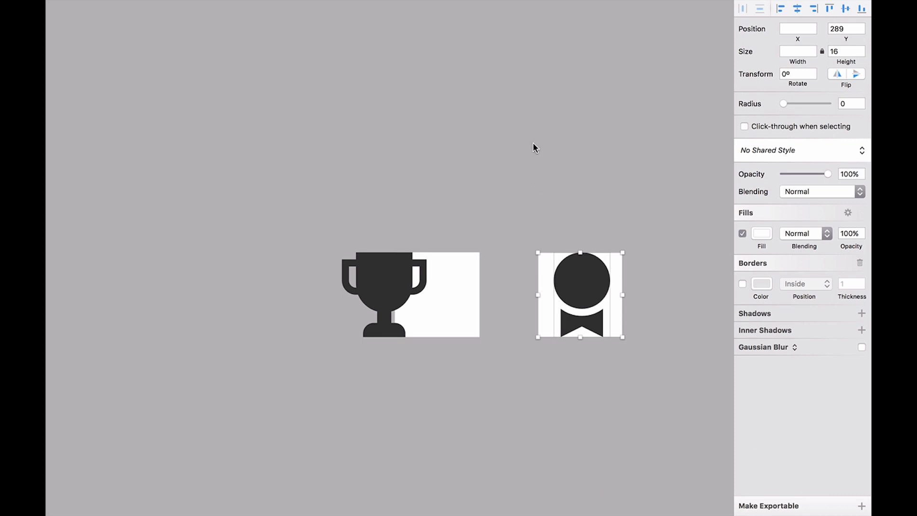
pyautogui.click(537, 176)
pyautogui.moveTo(409, 279); pyautogui.dragTo(462, 279)
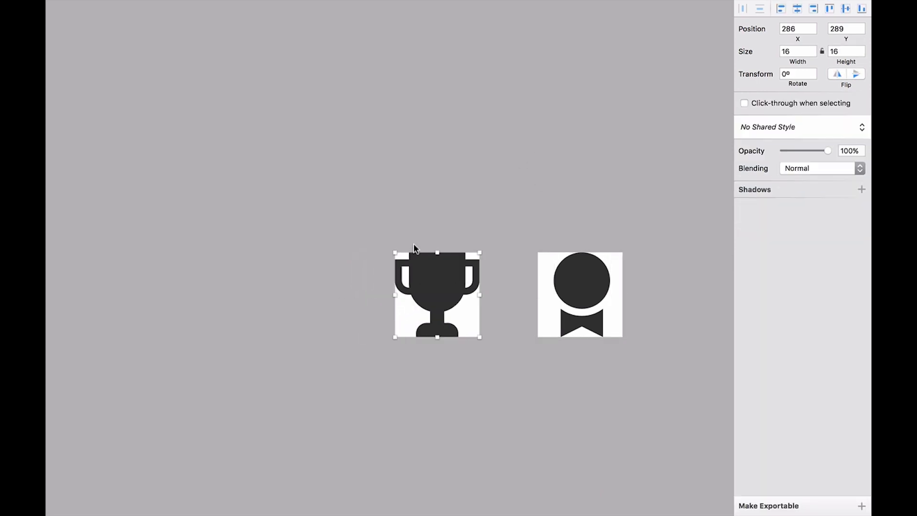
pyautogui.click(492, 209)
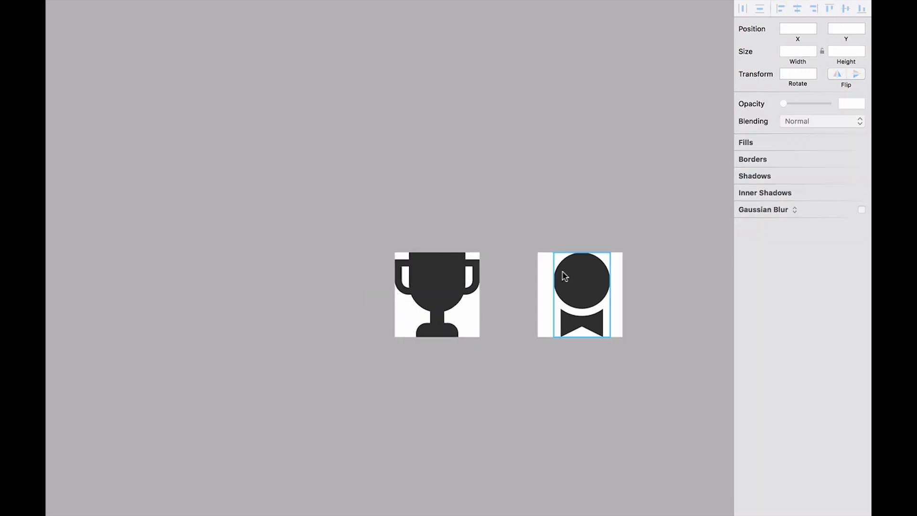
# Group the ribbon with its white square as Group 2 at x 313, y 289
pyautogui.moveTo(521, 242); pyautogui.dragTo(598, 300)
pyautogui.press('super+alt+1')
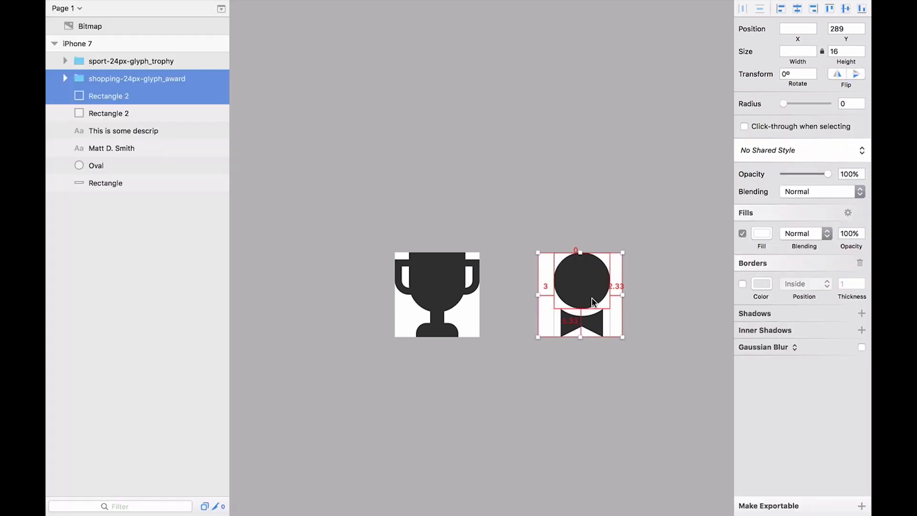
pyautogui.press('super+g')
pyautogui.press('super+r')
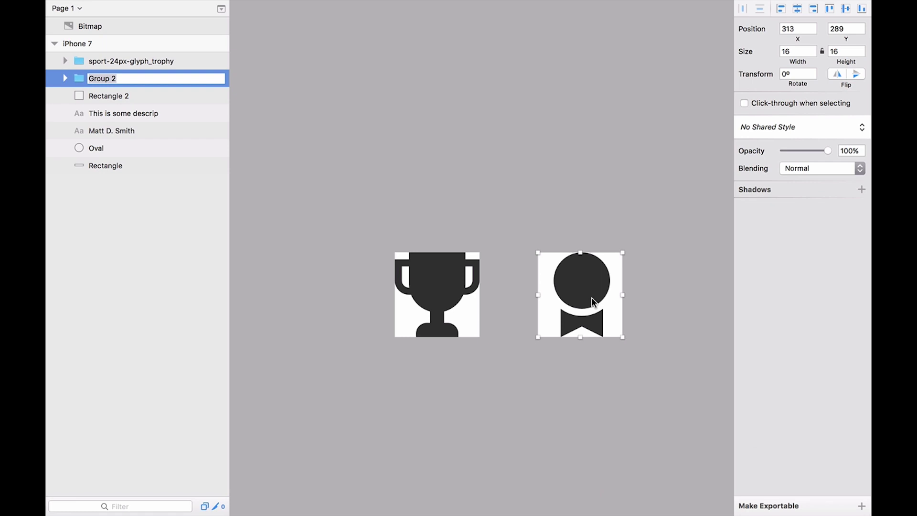
# Rename Group 2 to icon/16-ribbon, then group the trophy and Rectangle 2 as icon/16-tropy
pyautogui.write('icon/16-ribbon')
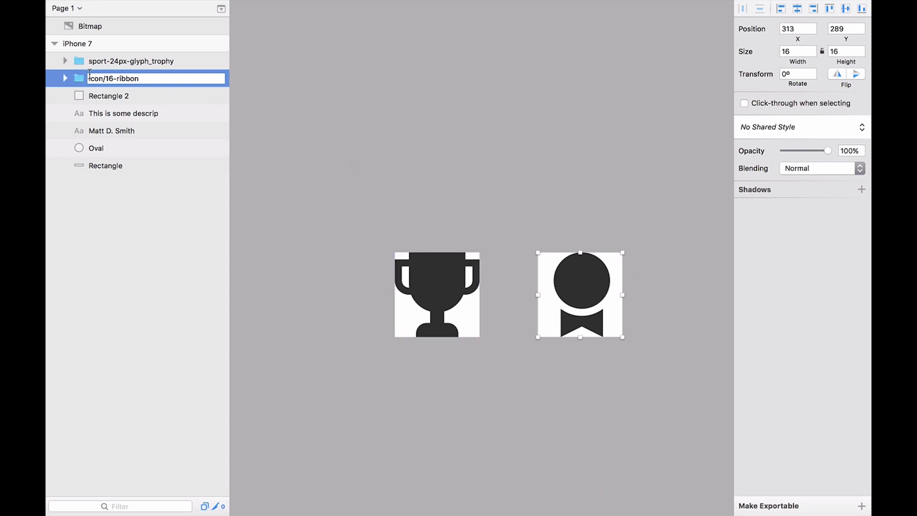
pyautogui.click(381, 168)
pyautogui.moveTo(348, 222); pyautogui.dragTo(469, 332)
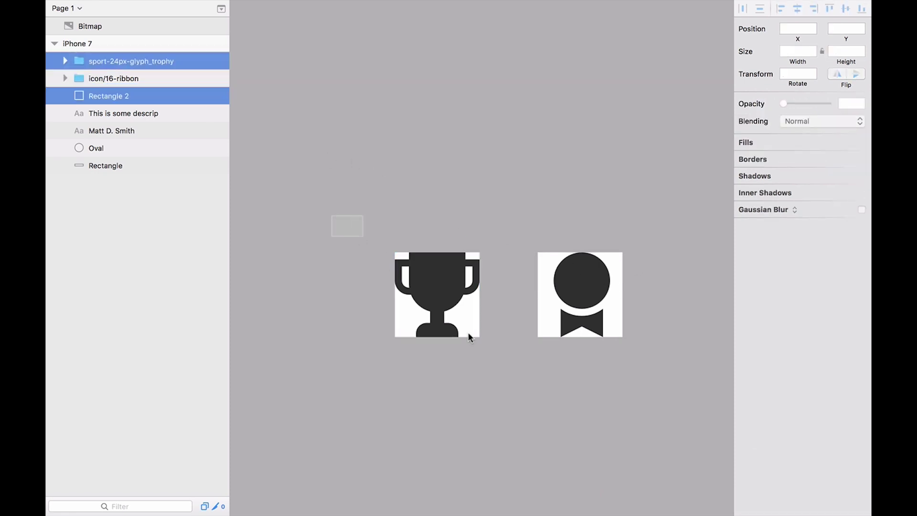
pyautogui.press('super+g')
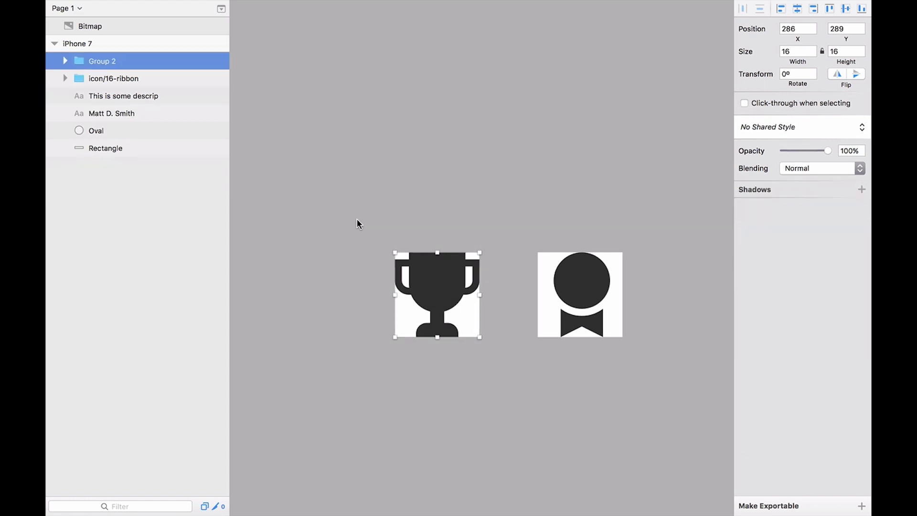
pyautogui.press('super+r')
pyautogui.write('icon')
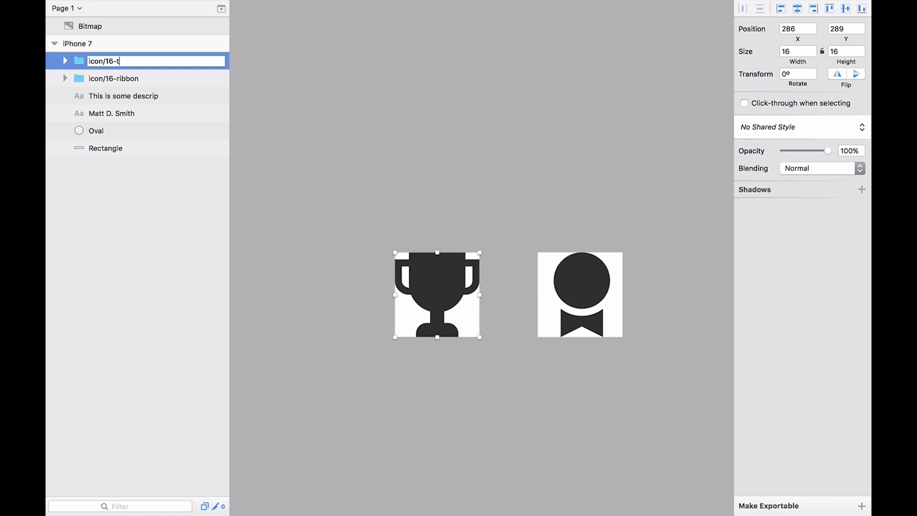
pyautogui.click(367, 202)
pyautogui.click(479, 321)
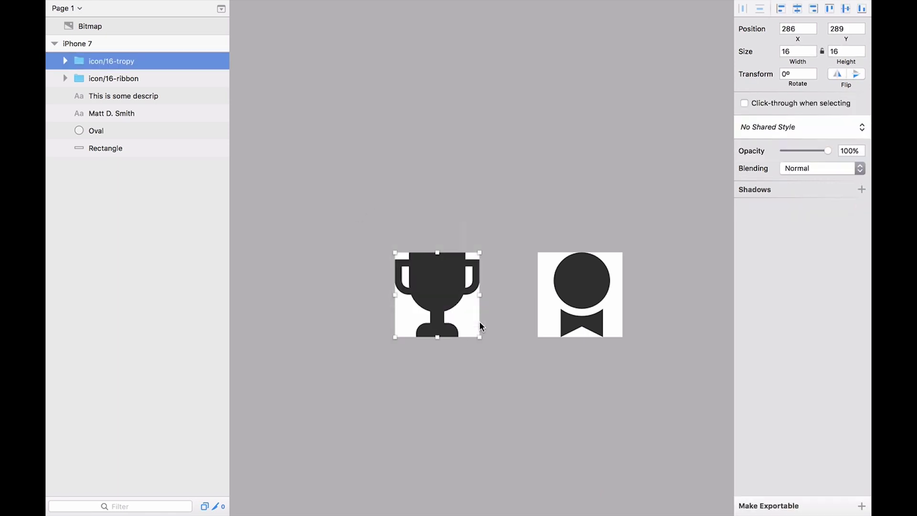
# Convert the icon/16-tropy group into a symbol, keeping its name
pyautogui.rightClick(457, 268)
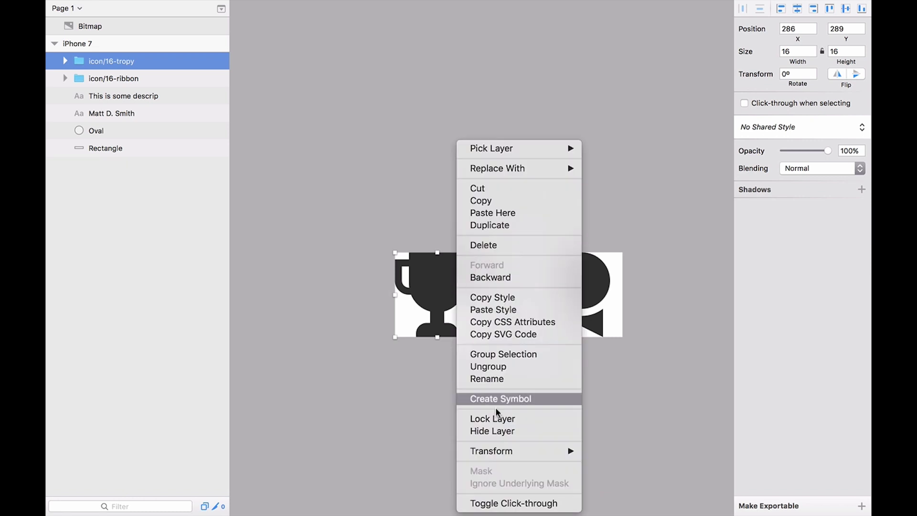
pyautogui.click(370, 253)
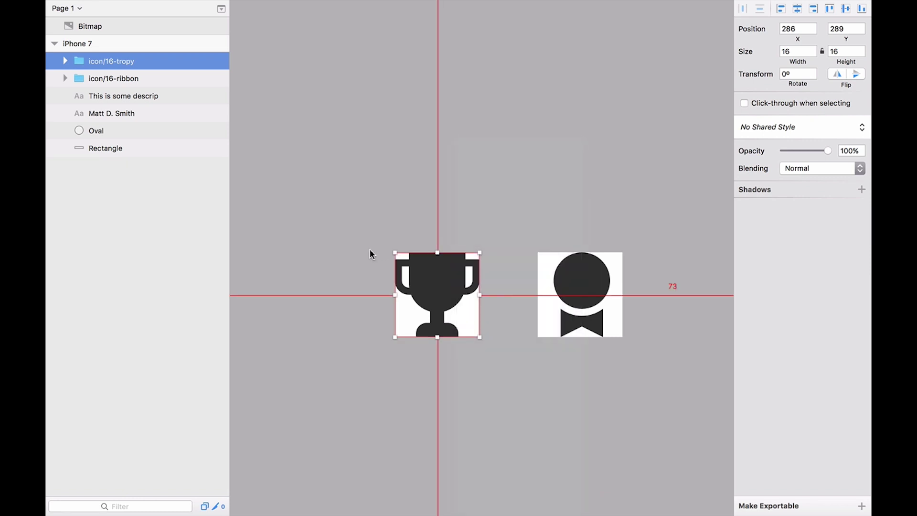
pyautogui.press('super+alt+t')
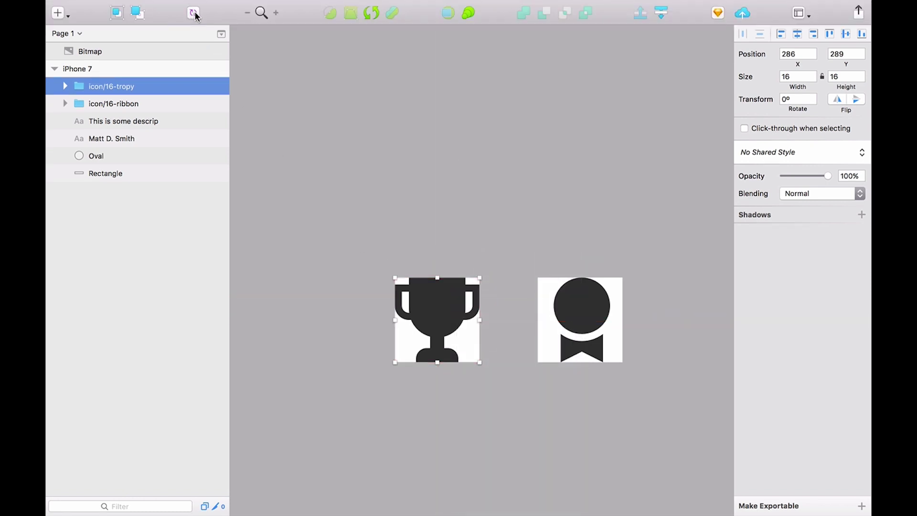
pyautogui.press('super+alt+t')
pyautogui.click(370, 176)
pyautogui.moveTo(368, 183); pyautogui.dragTo(460, 303)
pyautogui.press('super+alt+k')
pyautogui.click(575, 96)
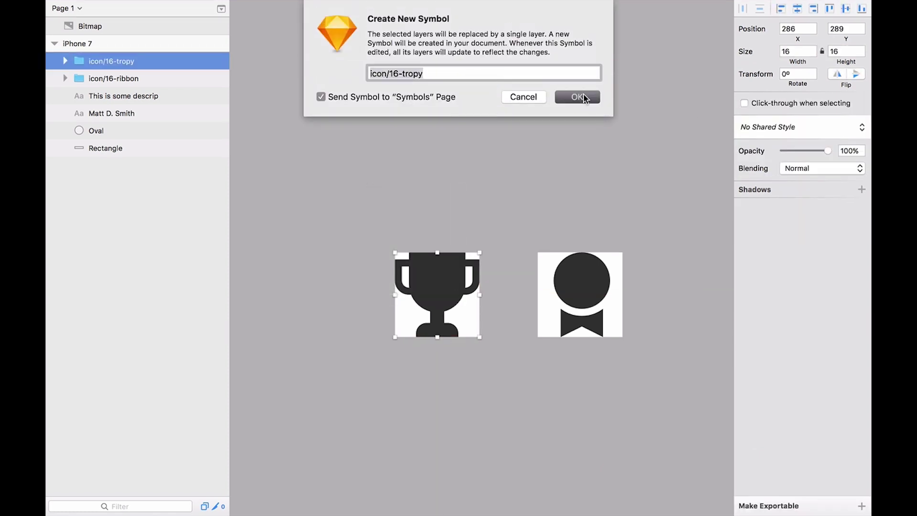
# Convert the ribbon group into the icon/16-ribbon symbol and view the Symbols page
pyautogui.moveTo(520, 228); pyautogui.dragTo(646, 422)
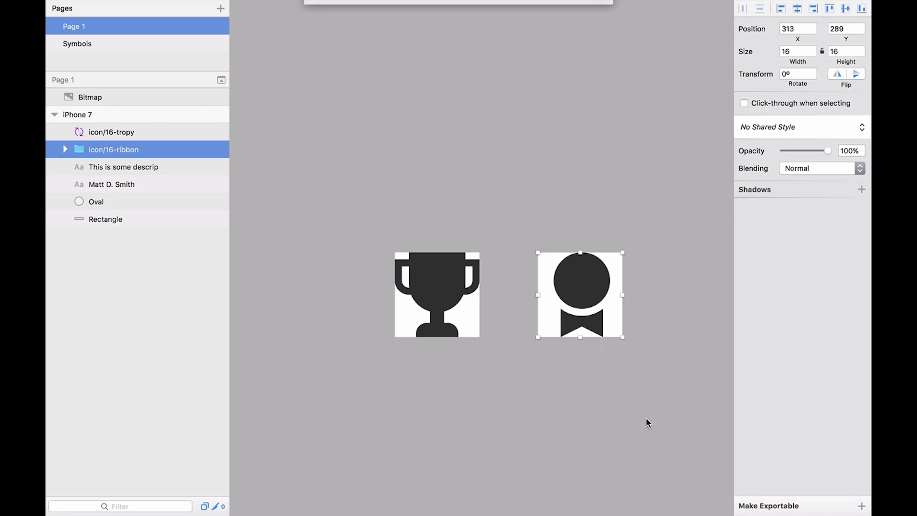
pyautogui.press('super+alt+k')
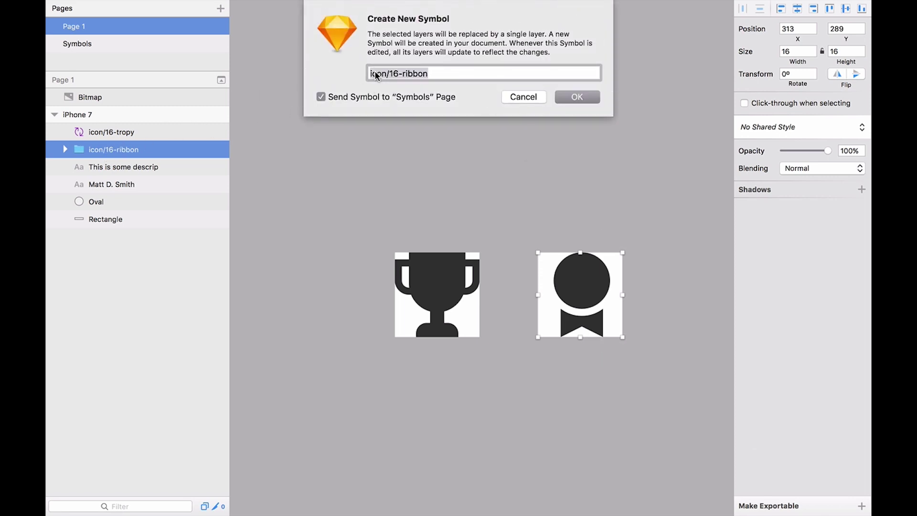
pyautogui.click(462, 72)
pyautogui.click(578, 96)
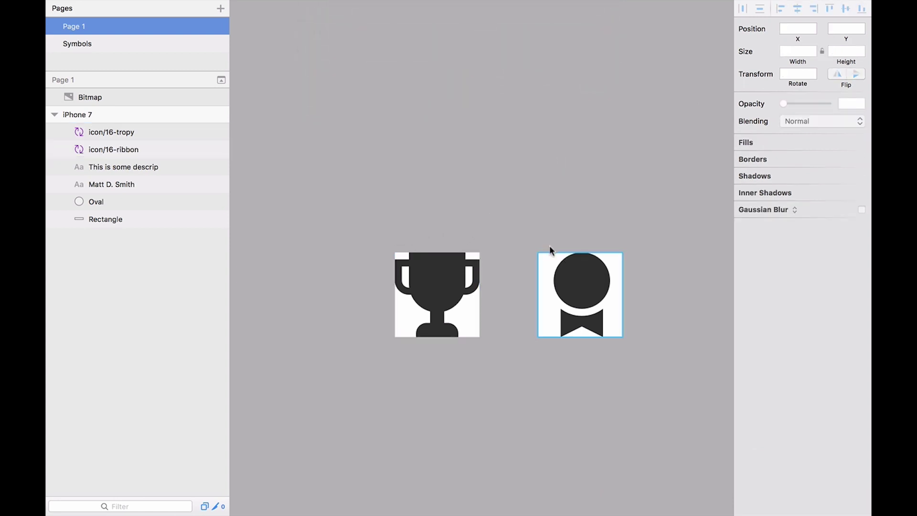
pyautogui.click(583, 269)
pyautogui.click(77, 43)
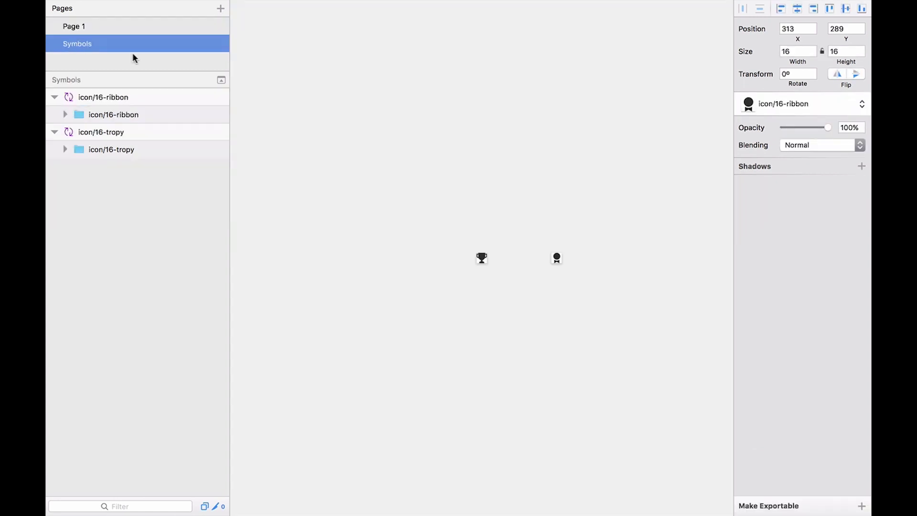
# Delete the trophy and ribbon instances on Page 1, then undo to bring the trophy back
pyautogui.scroll(3, 398, 227)
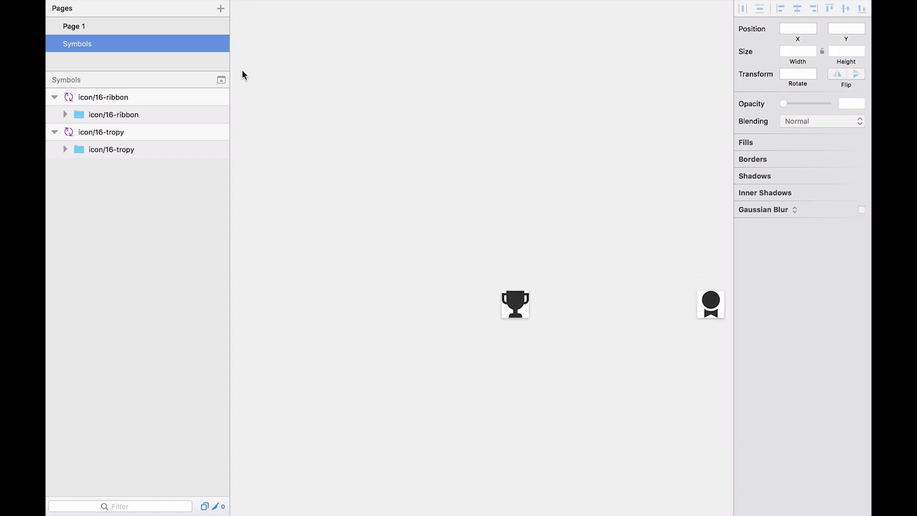
pyautogui.click(170, 29)
pyautogui.moveTo(368, 195); pyautogui.dragTo(612, 342)
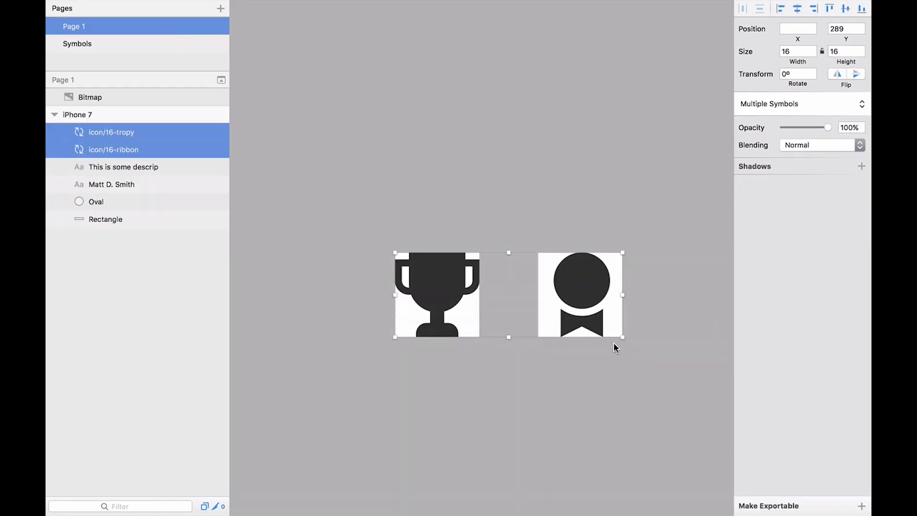
pyautogui.press('Delete')
pyautogui.click(135, 46)
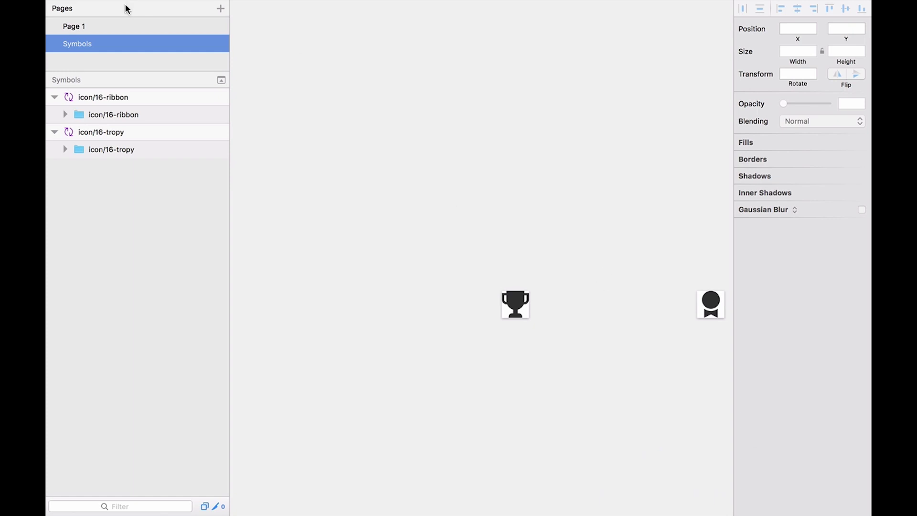
pyautogui.press('super+z')
pyautogui.press('super+z')
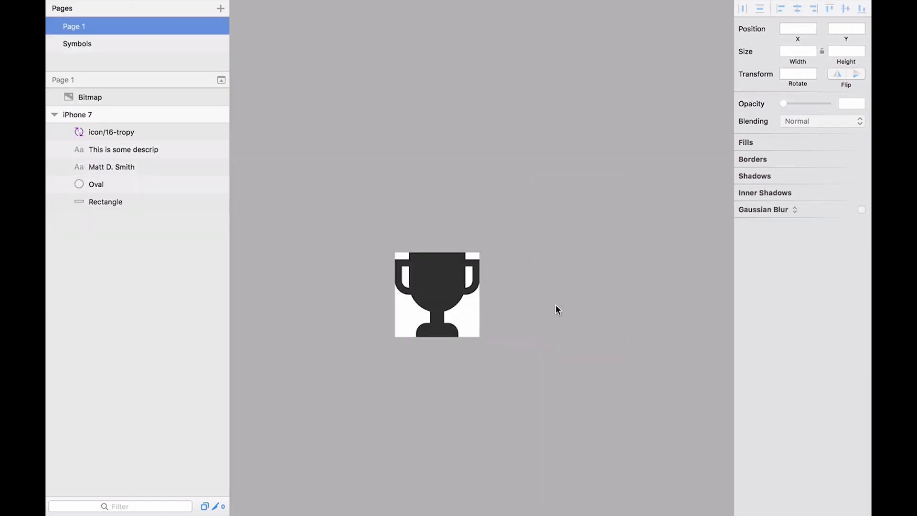
# Place the icon/16-tropy symbol at the row's right end at X 335, 24 px in
pyautogui.scroll(-5, 543, 281)
pyautogui.scroll(5, 486, 377)
pyautogui.moveTo(473, 382); pyautogui.dragTo(584, 170)
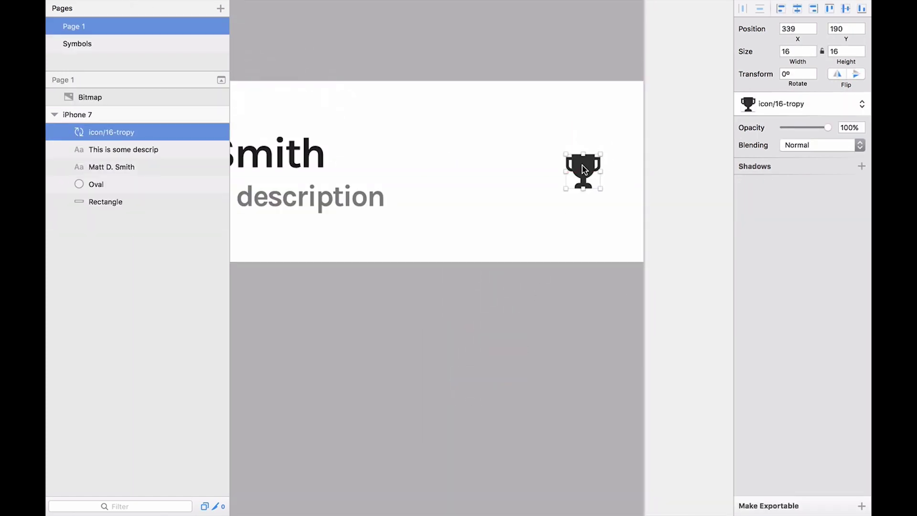
pyautogui.keyDown('shift'); pyautogui.click(547, 171); pyautogui.keyUp('shift')
pyautogui.click(629, 174)
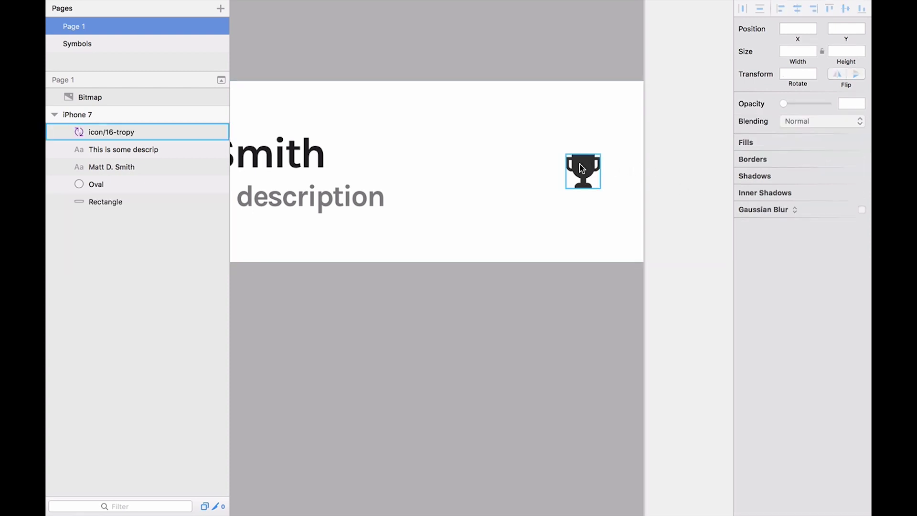
pyautogui.click(583, 170)
pyautogui.press('Left')
pyautogui.press('Left')
pyautogui.press('Left')
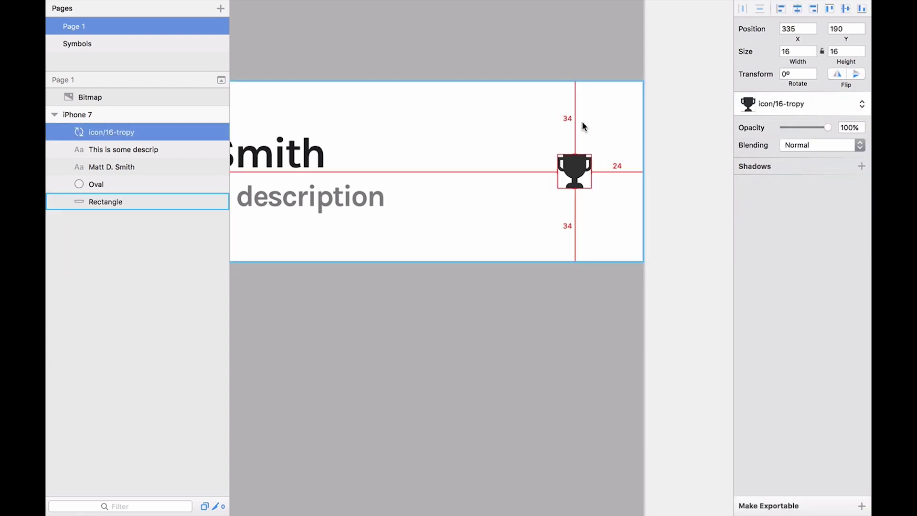
pyautogui.click(648, 270)
pyautogui.press('super+1')
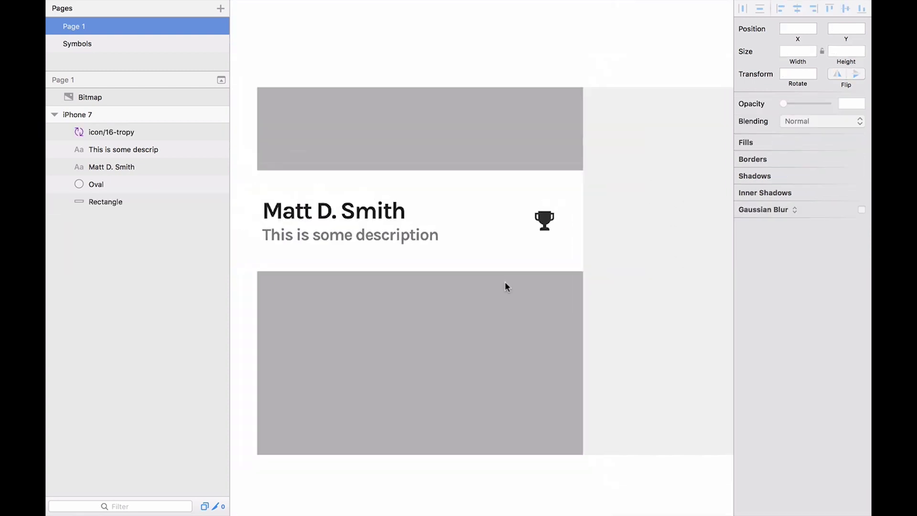
# Give the iPhone 7 artboard a #FAFAFA background colour
pyautogui.scroll(-3, 572, 269)
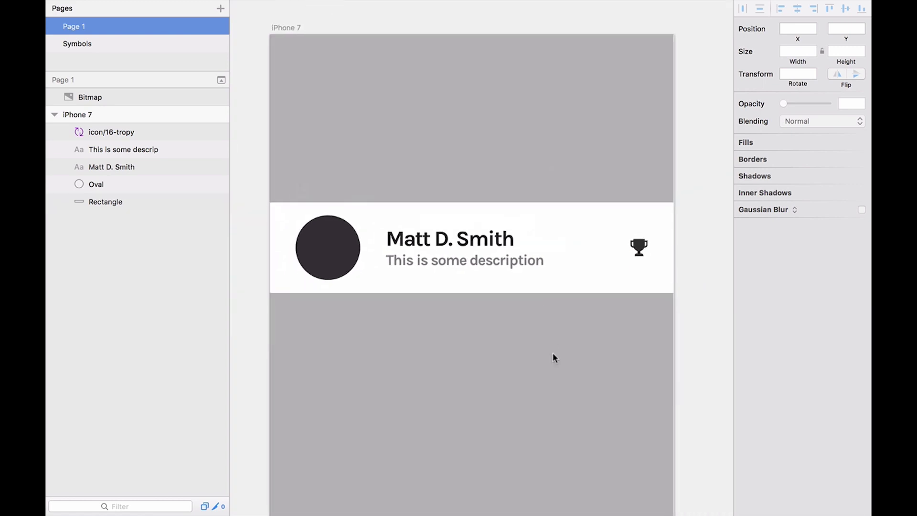
pyautogui.click(281, 27)
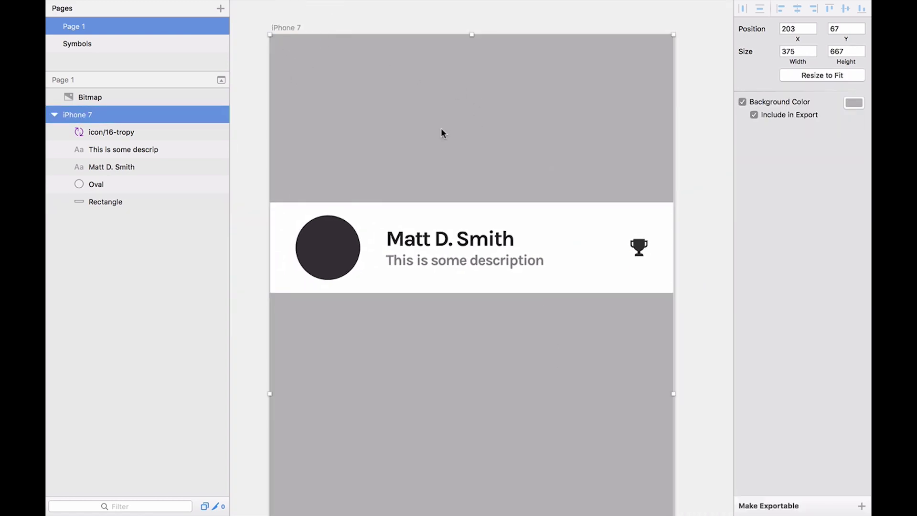
pyautogui.scroll(-2, 409, 146)
pyautogui.hscroll(-2, 409, 145)
pyautogui.hotkey('ctrl', 'c')
pyautogui.click(287, 182)
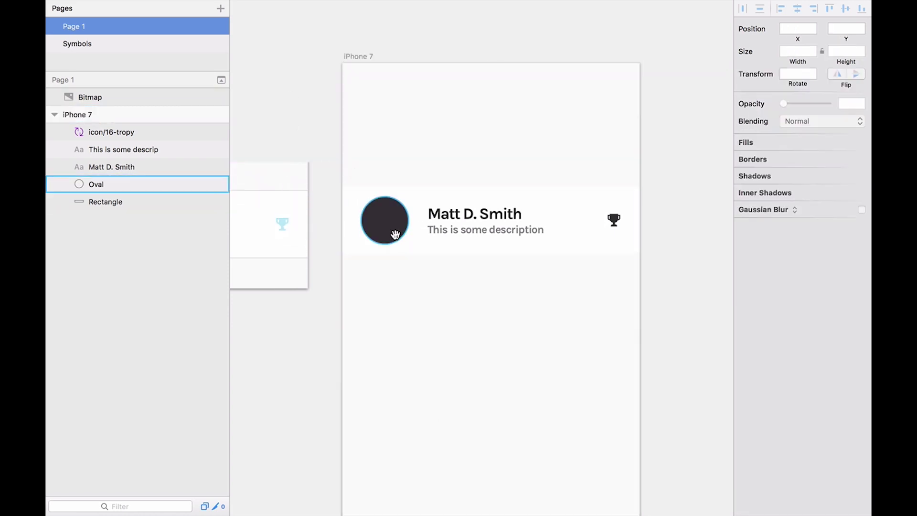
pyautogui.hscroll(-2, 411, 248)
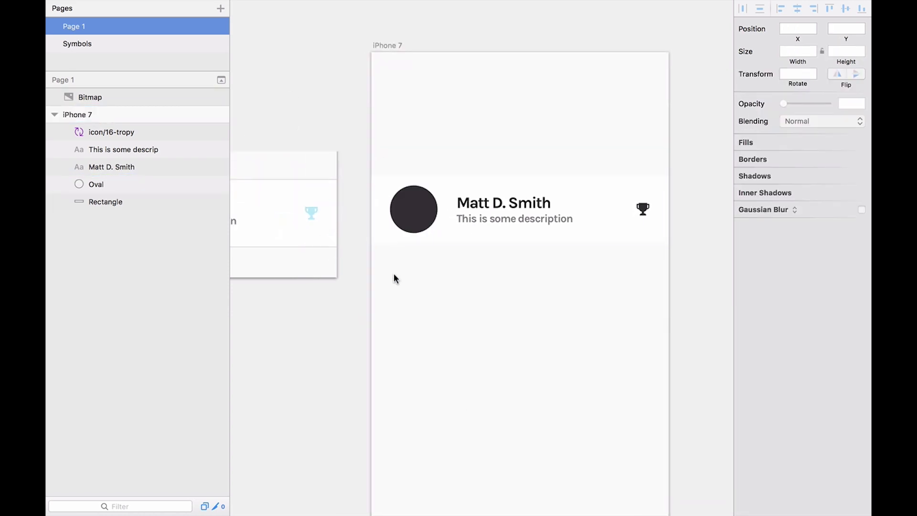
pyautogui.moveTo(360, 131); pyautogui.dragTo(381, 118)
# Rename the avatar circle layer to avatar
pyautogui.click(451, 184)
pyautogui.click(459, 272)
pyautogui.click(408, 203)
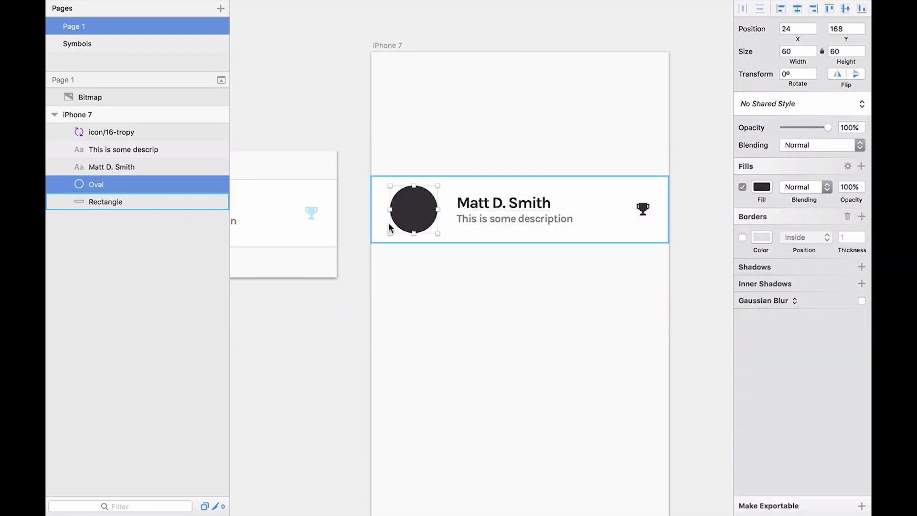
pyautogui.press('super+r')
pyautogui.write('a')
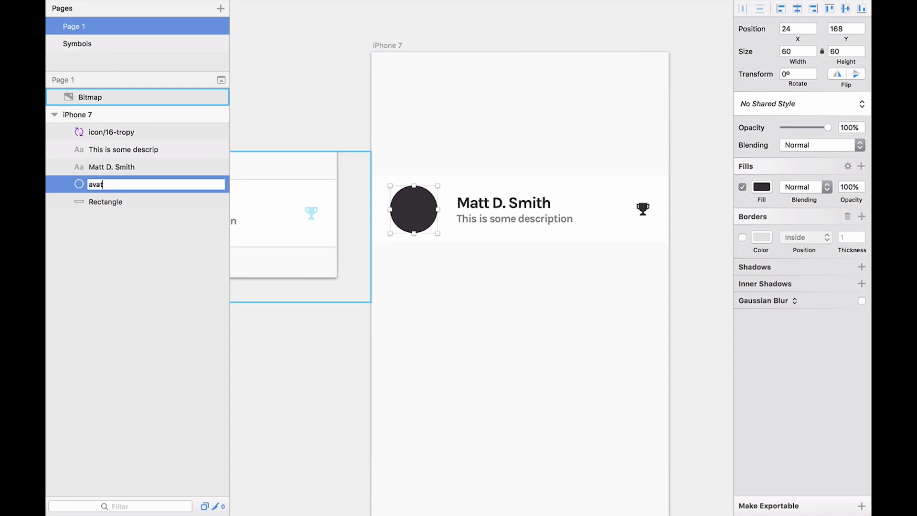
pyautogui.press('Return')
# Rename the name and description text layers to Title and Desc
pyautogui.click(530, 203)
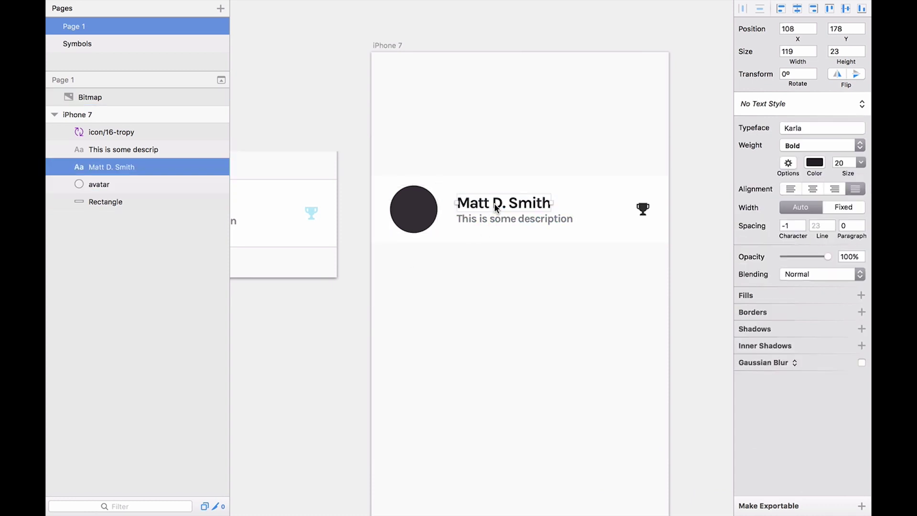
pyautogui.doubleClick(113, 173)
pyautogui.write('Title')
pyautogui.click(470, 220)
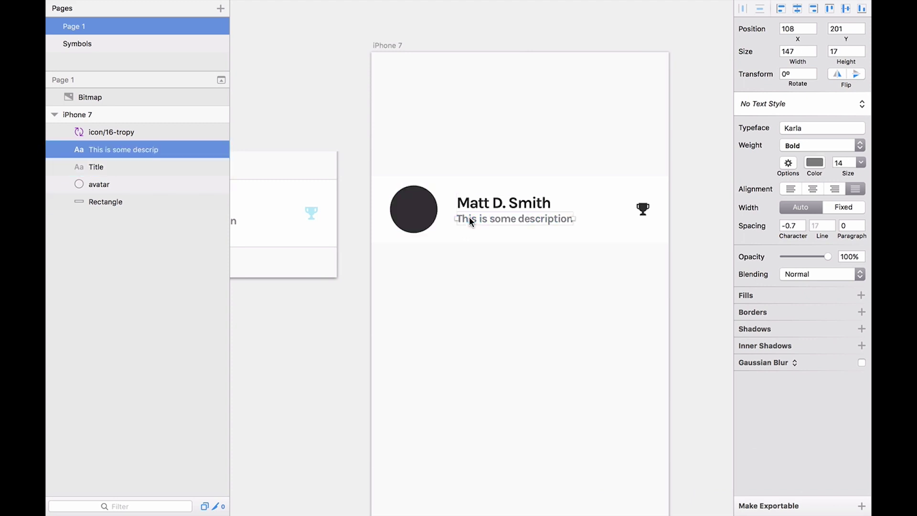
pyautogui.press('super+r')
pyautogui.write('de')
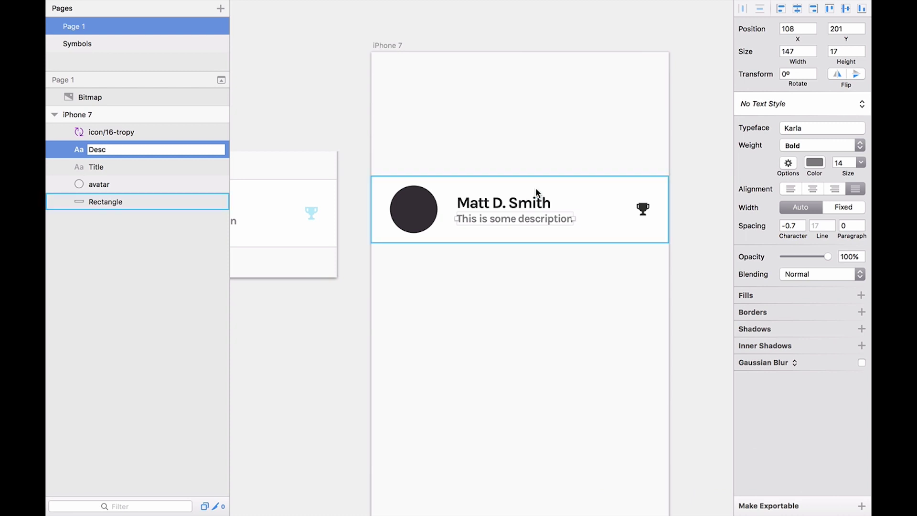
pyautogui.click(472, 164)
pyautogui.click(101, 151)
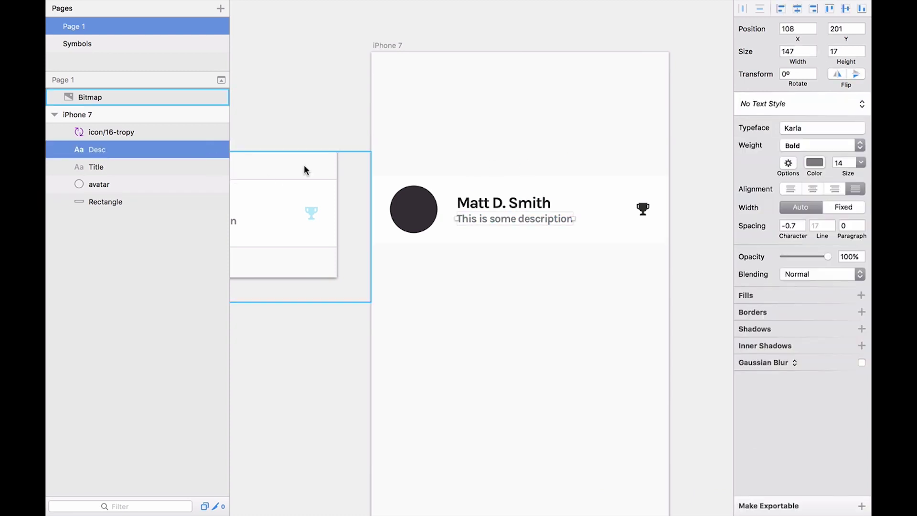
pyautogui.press('super+a')
pyautogui.hscroll(-3, 310, 106)
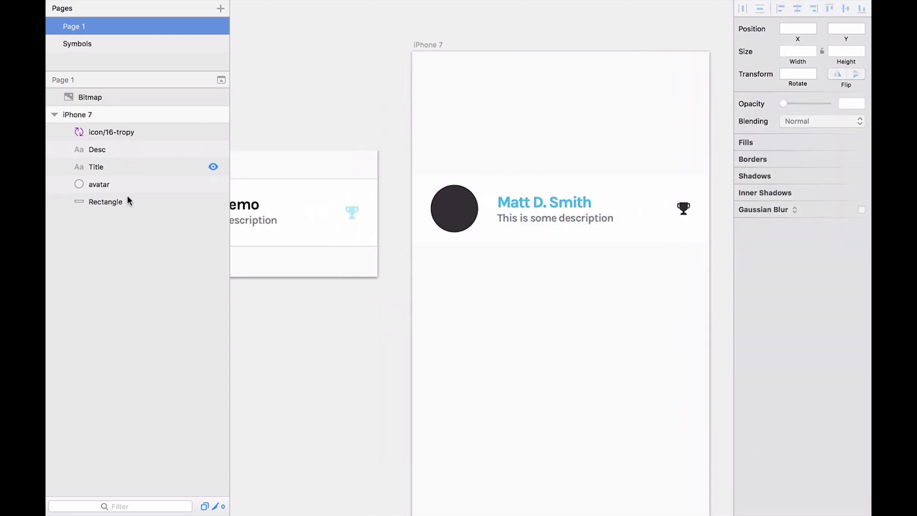
pyautogui.click(133, 132)
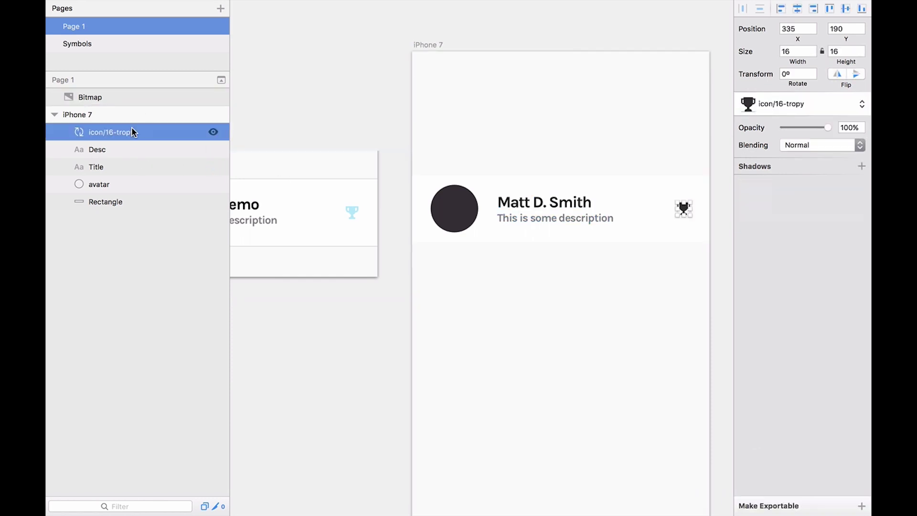
# Reorder the layers as avatar, Title, Desc above the trophy icon
pyautogui.click(119, 166)
pyautogui.moveTo(110, 184); pyautogui.dragTo(112, 145)
pyautogui.moveTo(105, 184); pyautogui.dragTo(105, 146)
pyautogui.click(105, 177)
pyautogui.press('super+alt+Up')
# Rename the row's Rectangle layer to bg
pyautogui.click(114, 200)
pyautogui.doubleClick(113, 201)
pyautogui.write('bg')
pyautogui.press('Return')
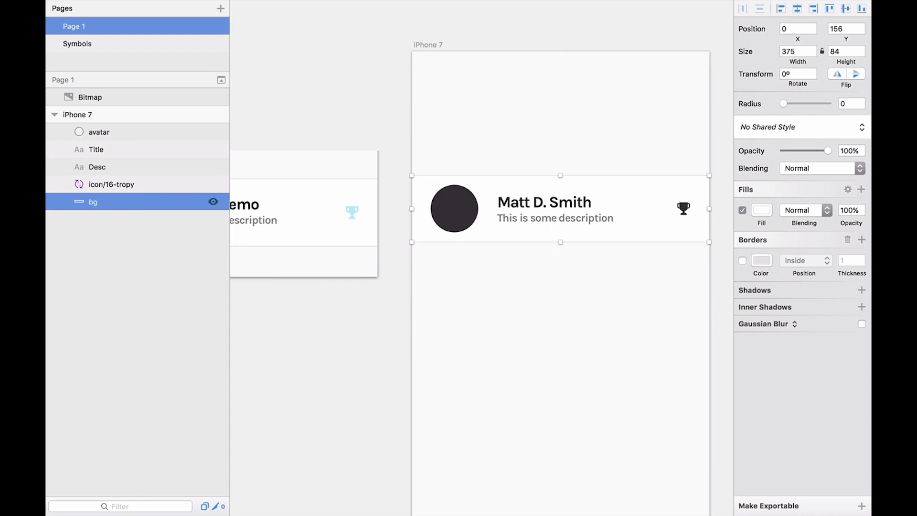
# Group all five row layers and name the group line item
pyautogui.click(115, 133)
pyautogui.keyDown('shift'); pyautogui.click(116, 204); pyautogui.keyUp('shift')
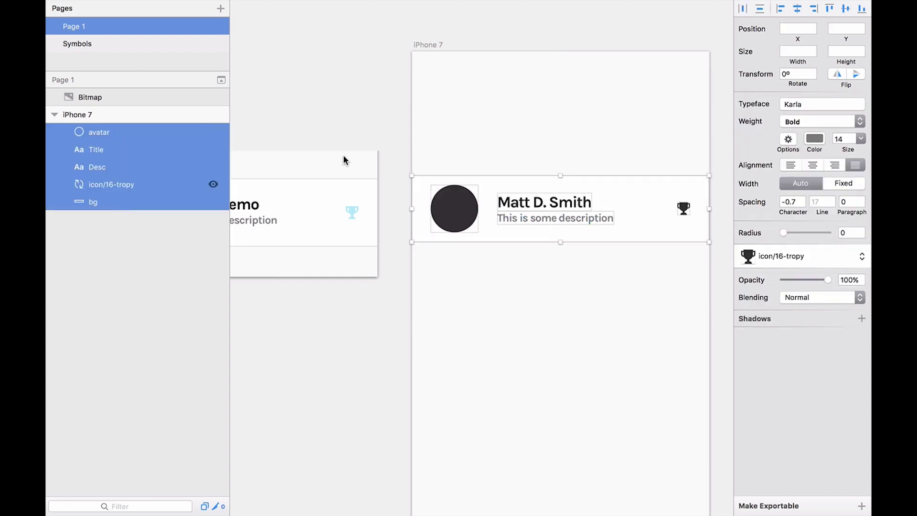
pyautogui.press('super+g')
pyautogui.press('super+r')
pyautogui.press('BackSpace')
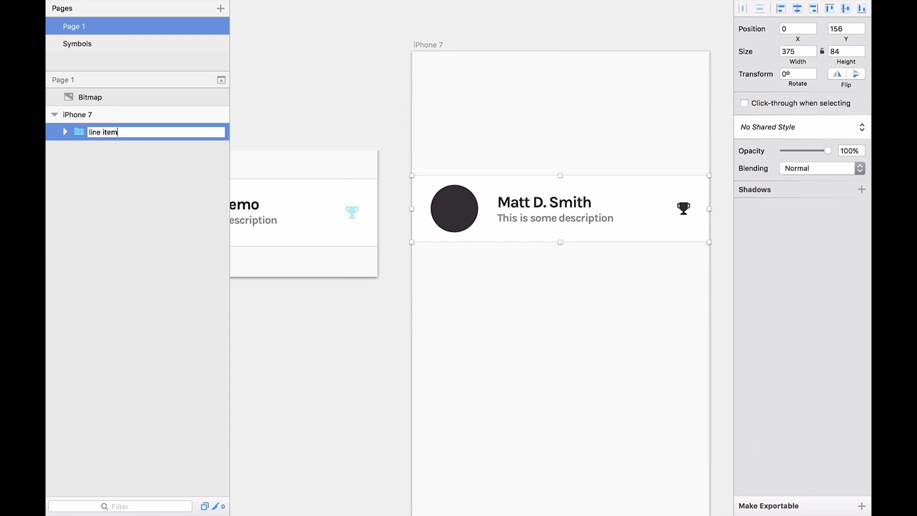
pyautogui.click(362, 129)
pyautogui.hscroll(3, 335, 143)
pyautogui.click(425, 183)
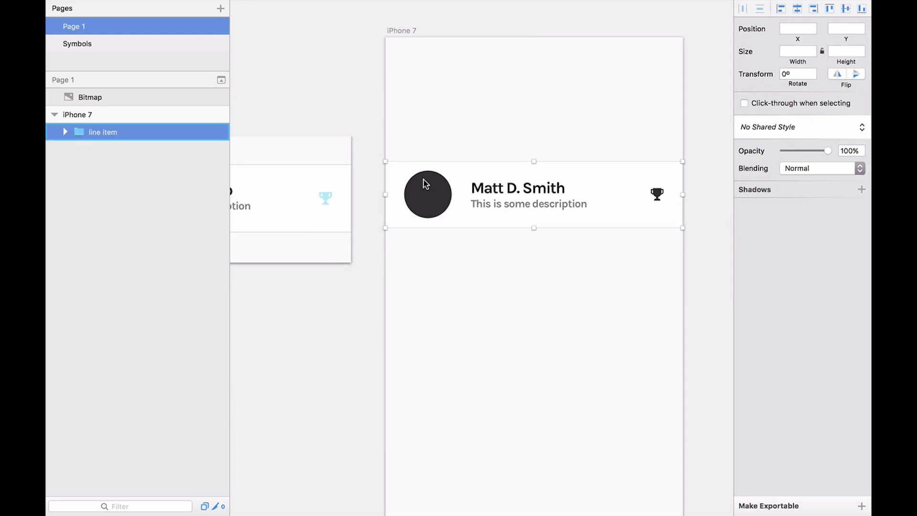
pyautogui.hscroll(3, 425, 186)
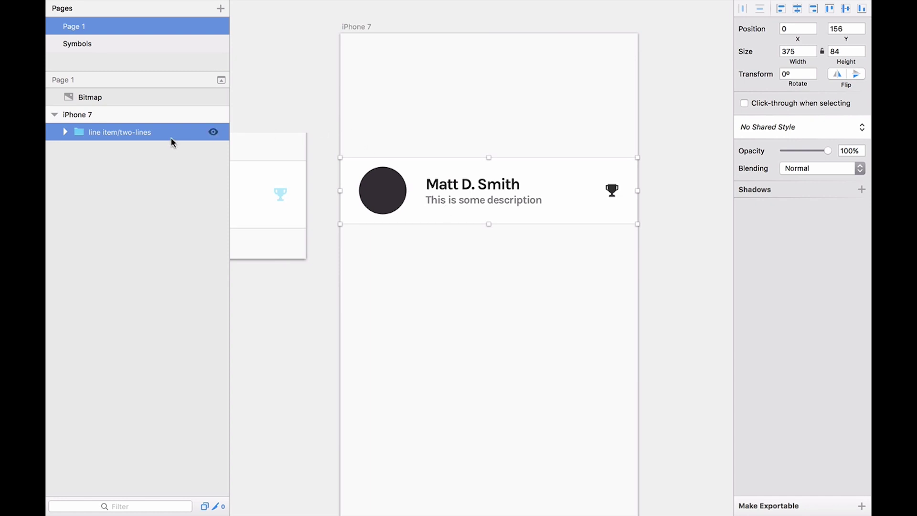
# Create the line item/two-lines symbol from the group and open its master
pyautogui.press('super+alt+k')
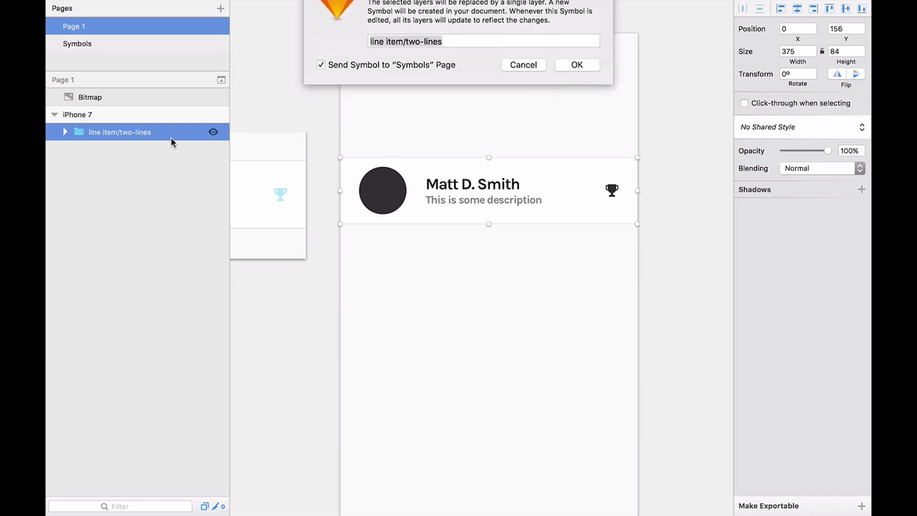
pyautogui.click(571, 101)
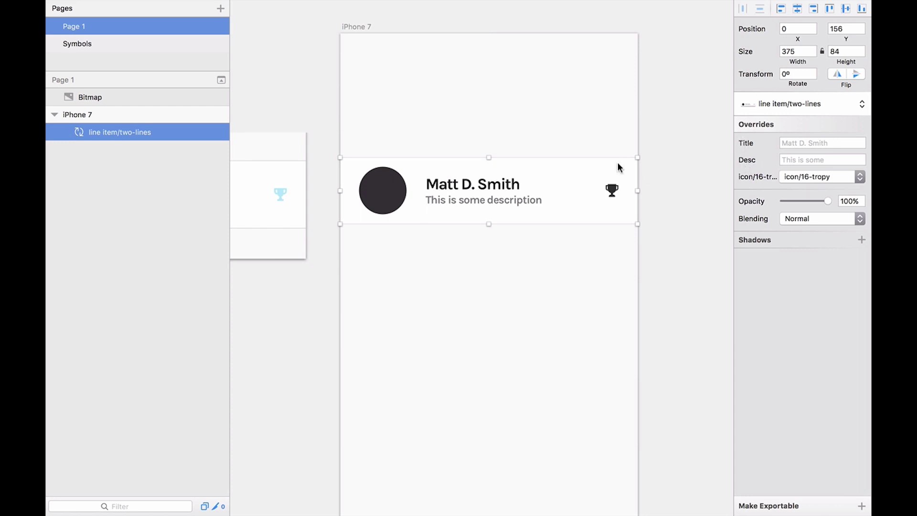
pyautogui.doubleClick(495, 185)
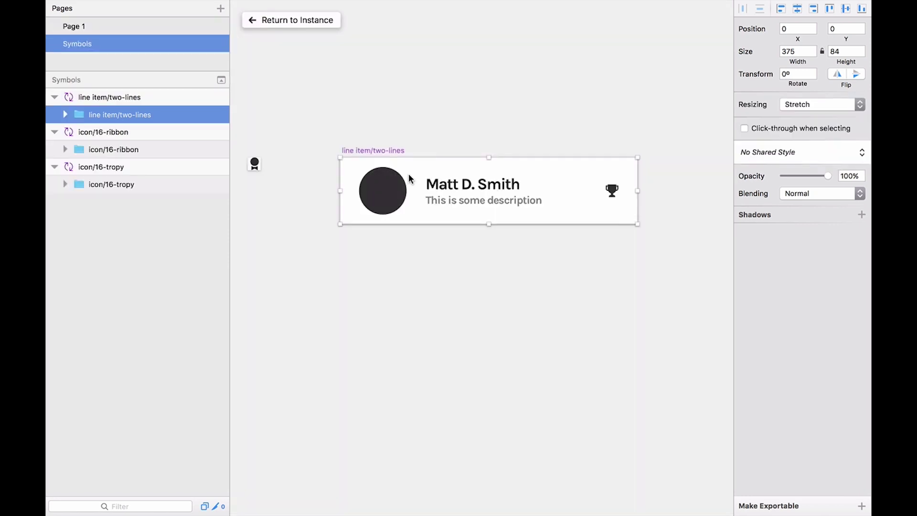
# Change the master's title text to the placeholder 'Title'
pyautogui.click(64, 115)
pyautogui.click(119, 149)
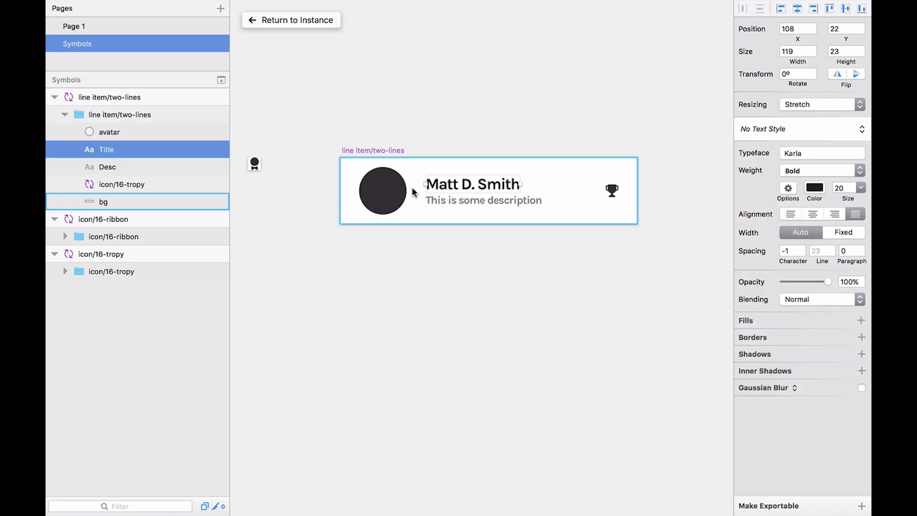
pyautogui.doubleClick(462, 190)
pyautogui.write('Na')
pyautogui.press('BackSpace')
pyautogui.press('BackSpace')
pyautogui.write('Titl')
pyautogui.click(473, 245)
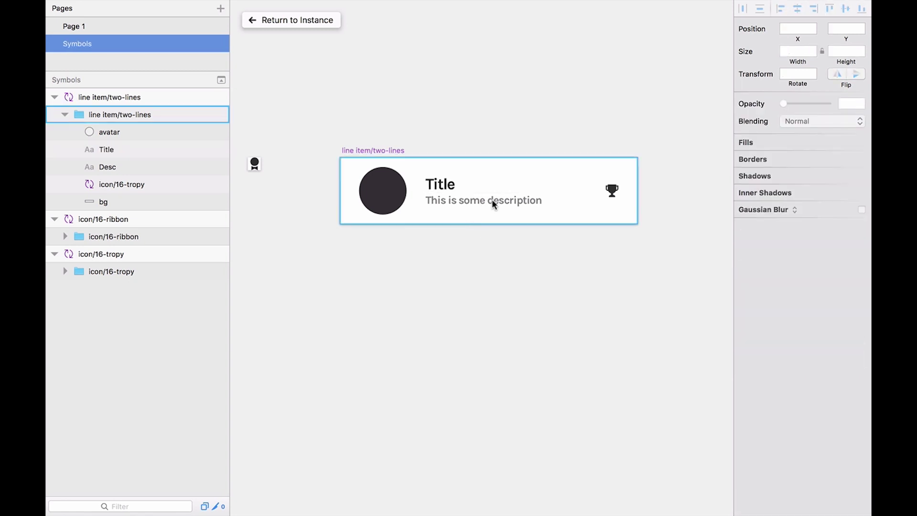
# Replace the Desc text layer's content with the placeholder 'Description'
pyautogui.click(492, 200)
pyautogui.click(445, 205)
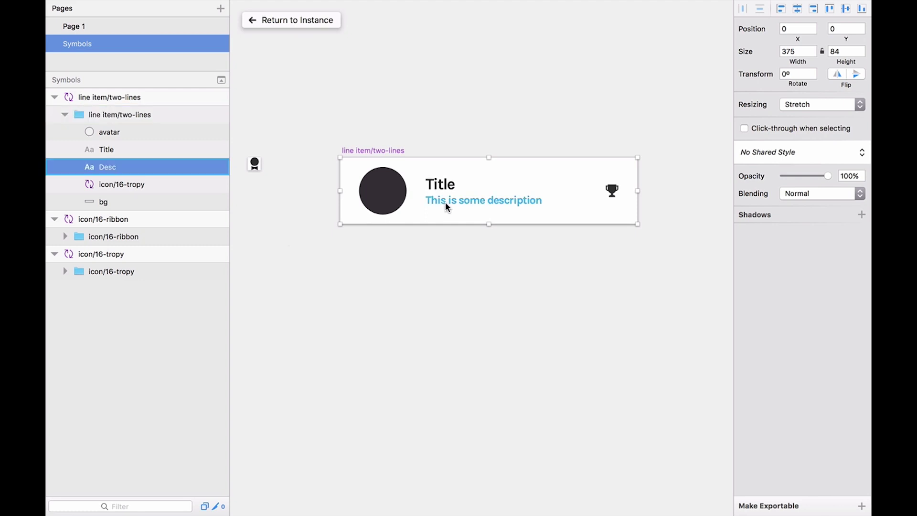
pyautogui.doubleClick(445, 206)
pyautogui.write('Des')
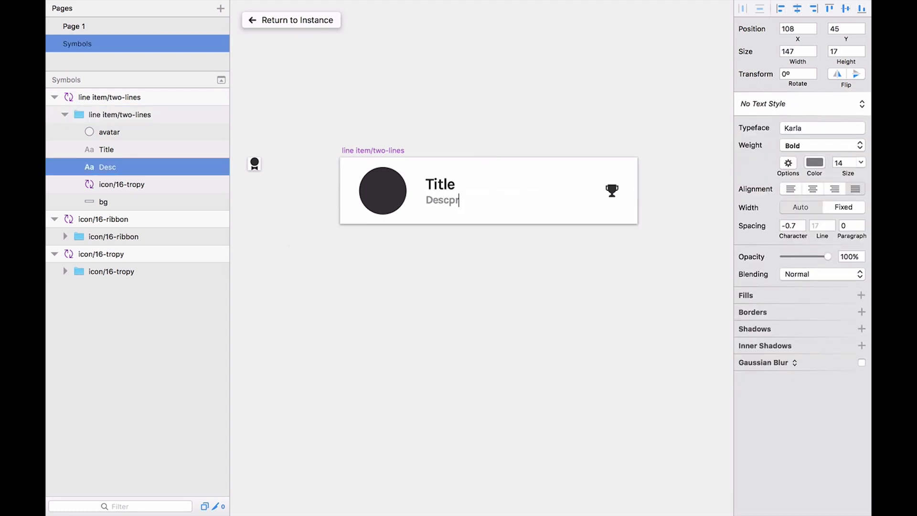
pyautogui.write('cription')
pyautogui.press('Escape')
# Back on Page 1, duplicate the line item into a second row below the original
pyautogui.click(307, 20)
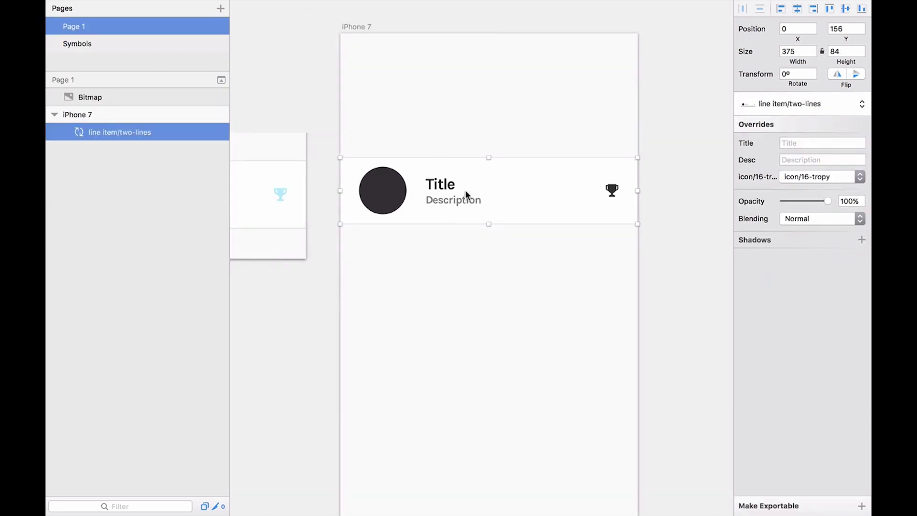
pyautogui.moveTo(515, 190); pyautogui.dragTo(526, 296)
pyautogui.click(692, 281)
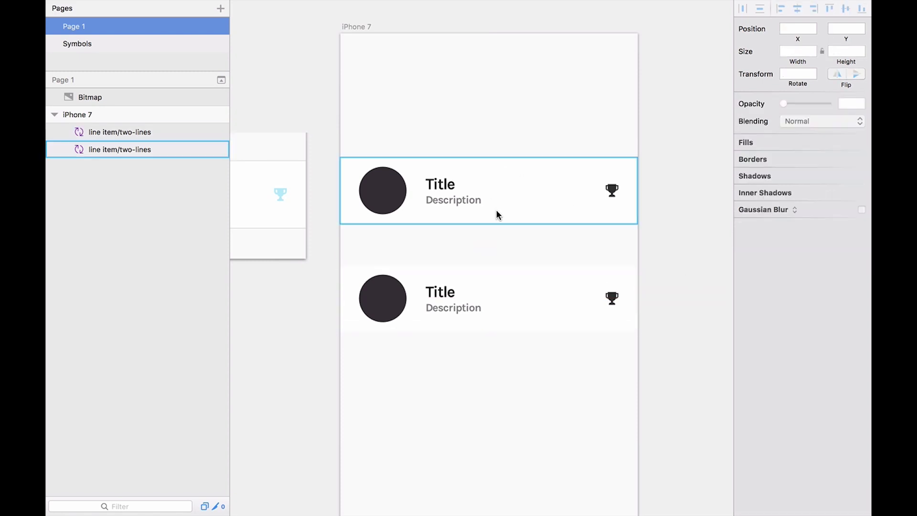
# Fill the top row's overrides with a person's name and their job title
pyautogui.click(506, 197)
pyautogui.click(788, 143)
pyautogui.write('Matt D. Smith')
pyautogui.press('Tab')
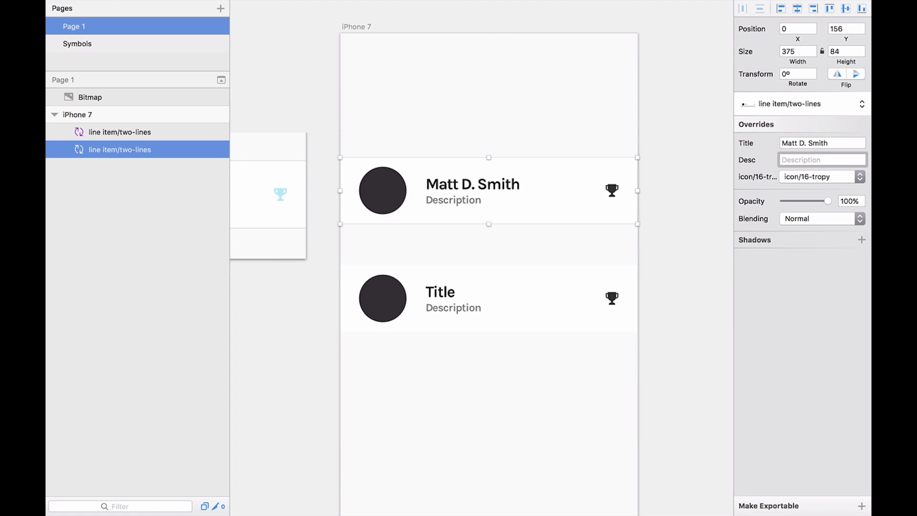
pyautogui.write('Design Director, ')
pyautogui.write('Studio')
pyautogui.write(' MDS')
pyautogui.press('Return')
# Give the lower row a person's name and the description 'This other person'
pyautogui.click(514, 288)
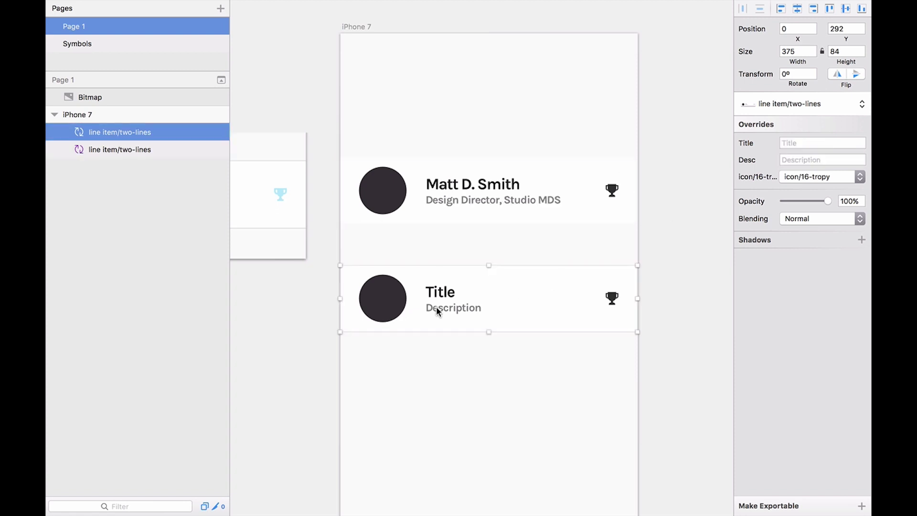
pyautogui.click(792, 143)
pyautogui.write('Jane Doe')
pyautogui.press('Tab')
pyautogui.write('This other person')
pyautogui.press('Return')
# Switch the lower row's icon override to icon/16-ribbon
pyautogui.click(706, 251)
pyautogui.click(622, 304)
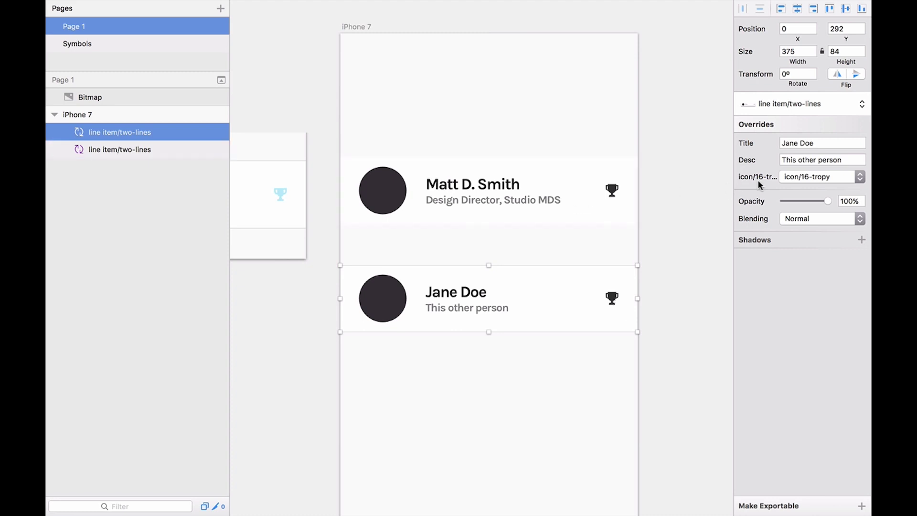
pyautogui.click(623, 177)
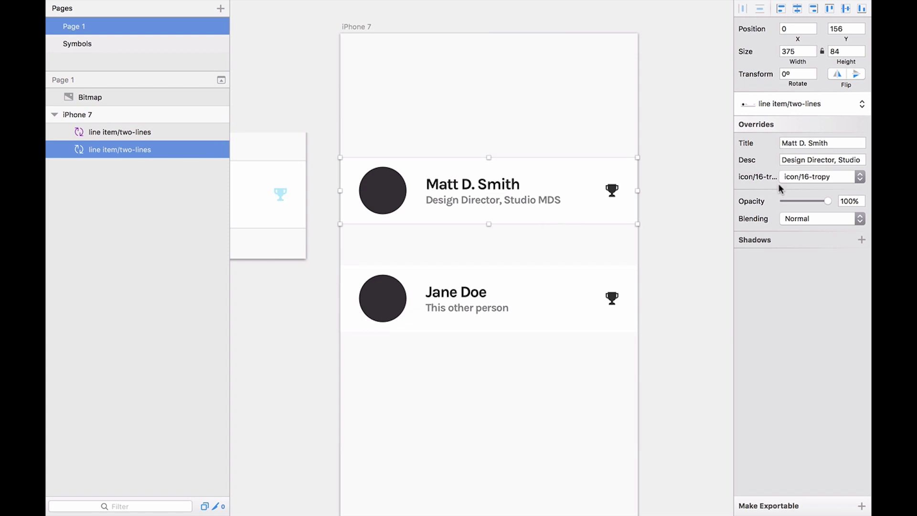
pyautogui.click(610, 276)
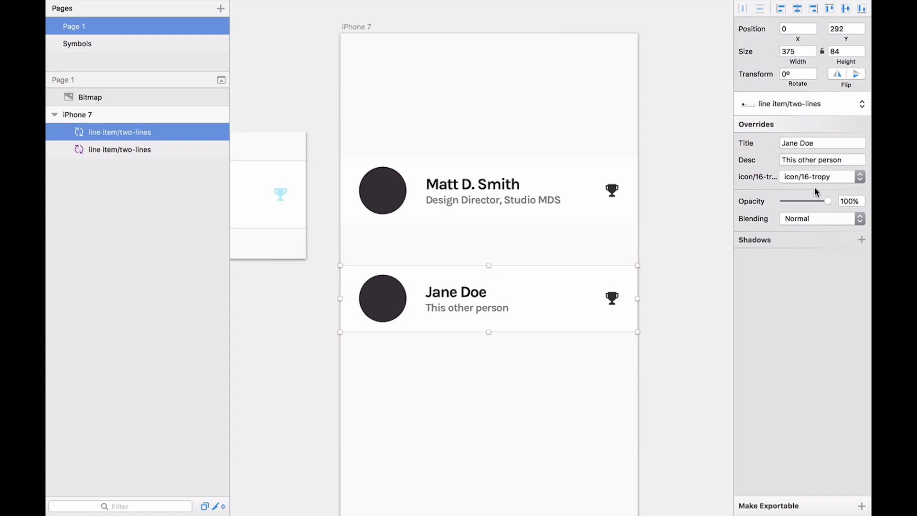
pyautogui.click(843, 176)
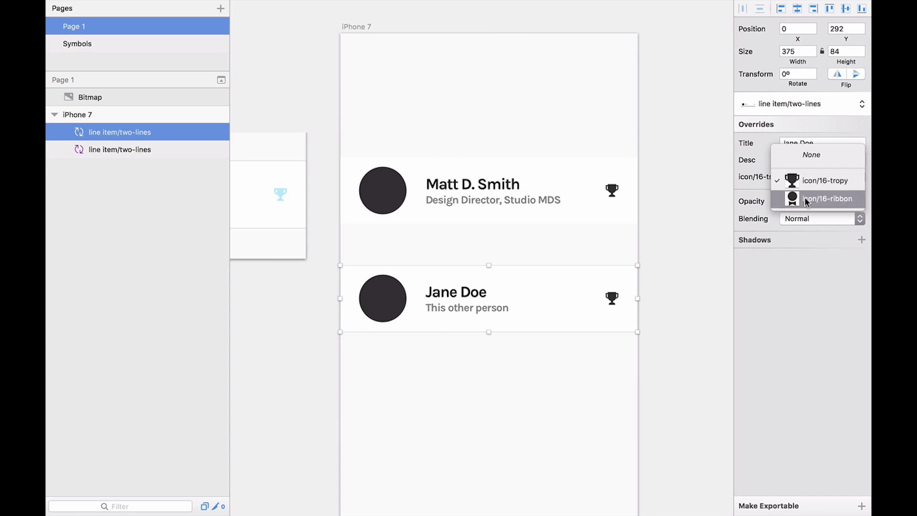
pyautogui.click(838, 198)
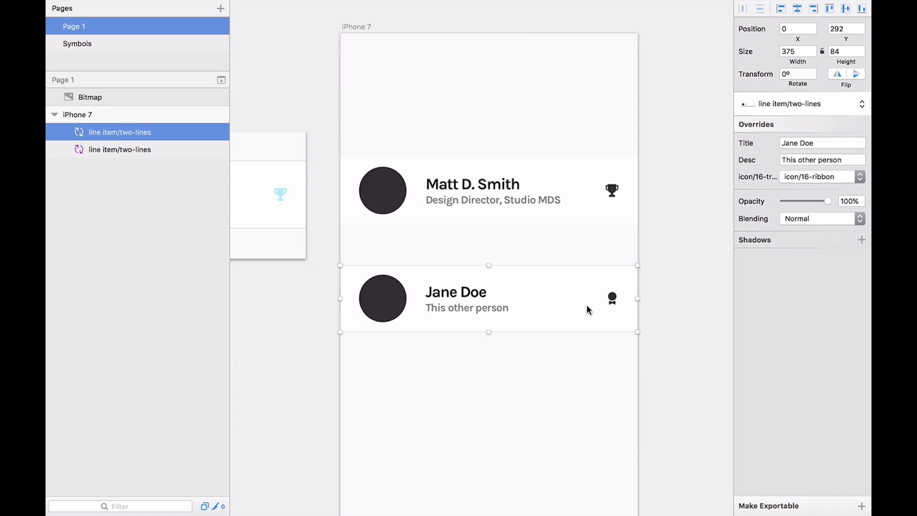
pyautogui.click(606, 196)
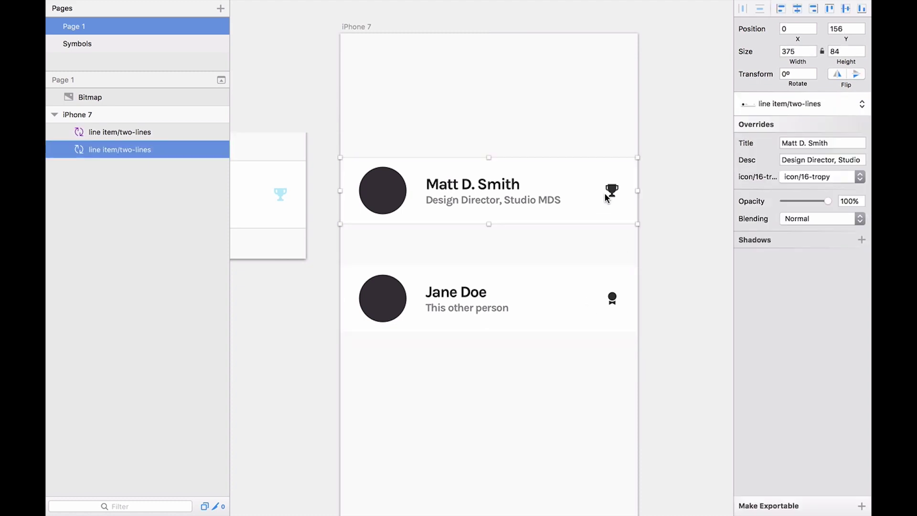
pyautogui.doubleClick(606, 196)
pyautogui.click(605, 193)
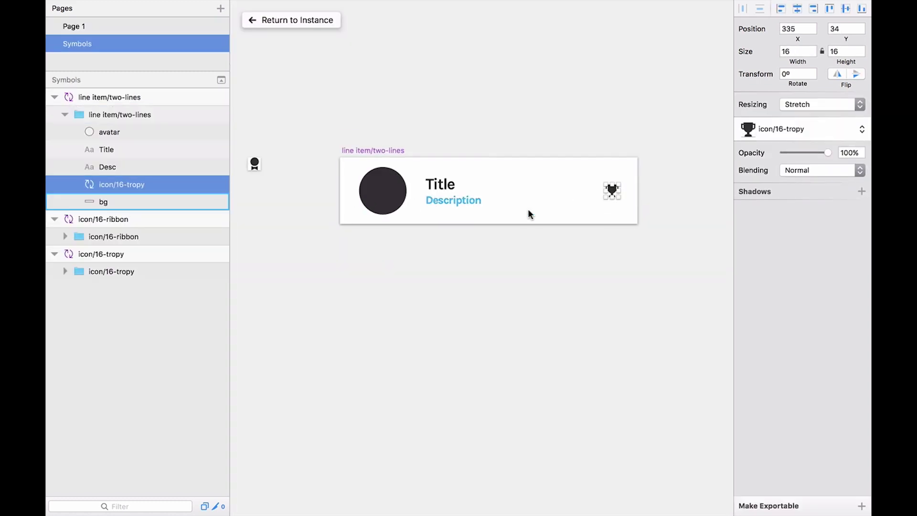
pyautogui.hotkey('shift', 'Left')
pyautogui.hotkey('shift', 'Left')
pyautogui.hotkey('shift', 'Left')
pyautogui.hotkey('shift', 'Left')
pyautogui.hotkey('shift', 'Up')
pyautogui.hotkey('shift', 'Up')
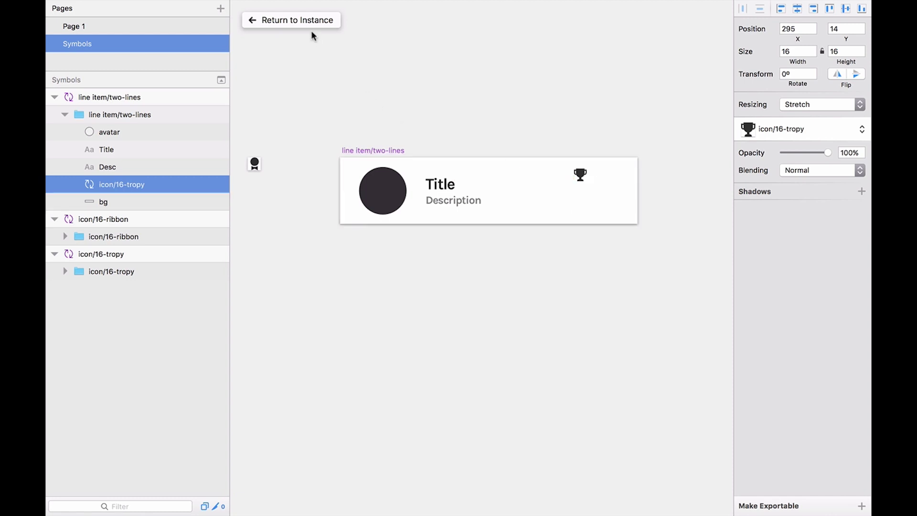
pyautogui.click(314, 22)
pyautogui.press('super+z')
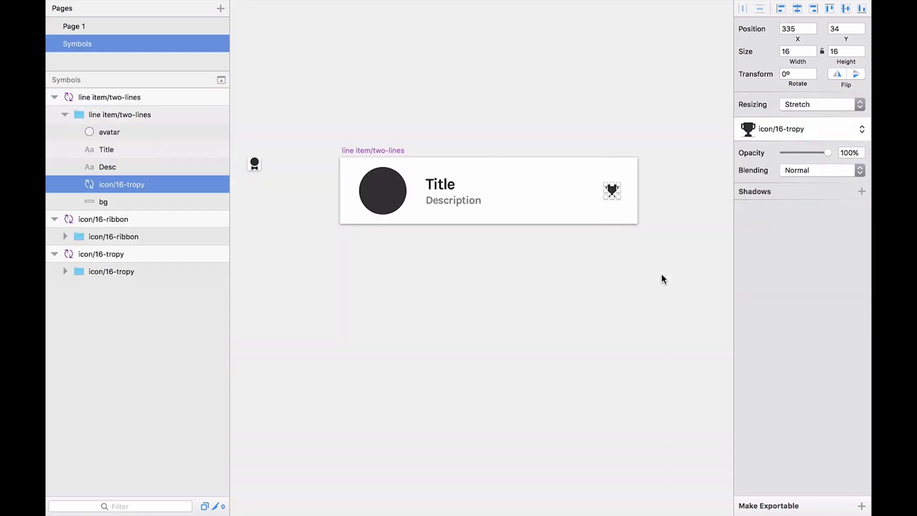
pyautogui.click(105, 26)
pyautogui.click(528, 96)
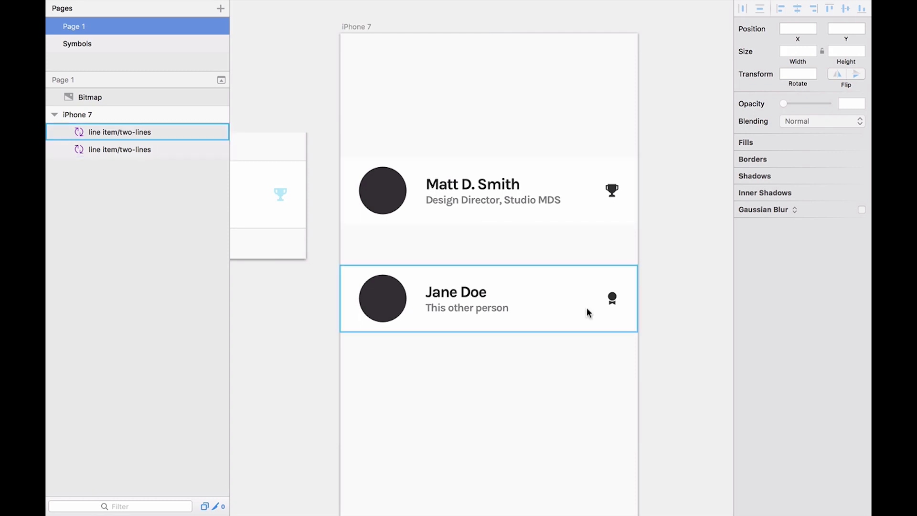
pyautogui.moveTo(525, 308); pyautogui.dragTo(609, 390)
# Delete the extra line item rows, leaving only the first
pyautogui.click(565, 241)
pyautogui.click(671, 372)
pyautogui.click(557, 395)
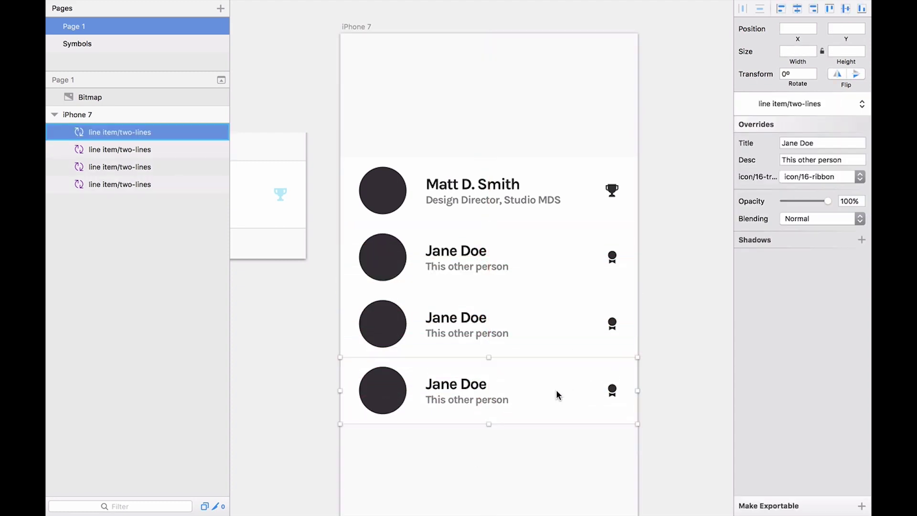
pyautogui.keyDown('shift'); pyautogui.click(534, 286); pyautogui.keyUp('shift')
pyautogui.keyDown('shift'); pyautogui.click(528, 254); pyautogui.keyUp('shift')
pyautogui.press('Delete')
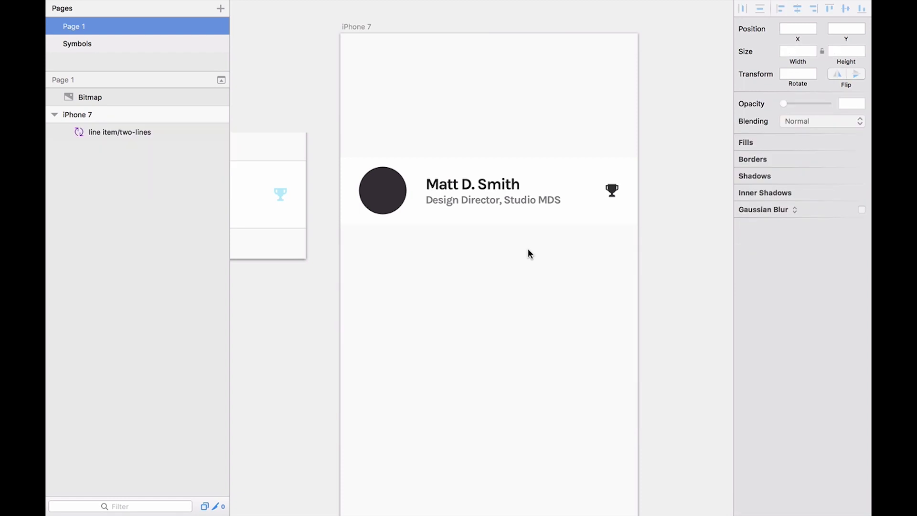
# Make two stacked copies of the line item, then delete them again
pyautogui.click(471, 181)
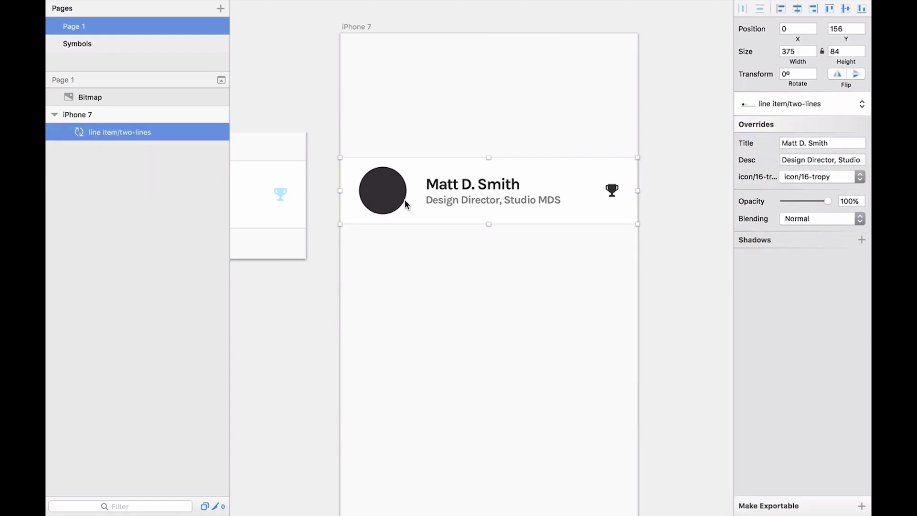
pyautogui.moveTo(510, 198); pyautogui.dragTo(512, 262)
pyautogui.press('super+d')
pyautogui.click(501, 255)
pyautogui.click(491, 199)
pyautogui.click(476, 300)
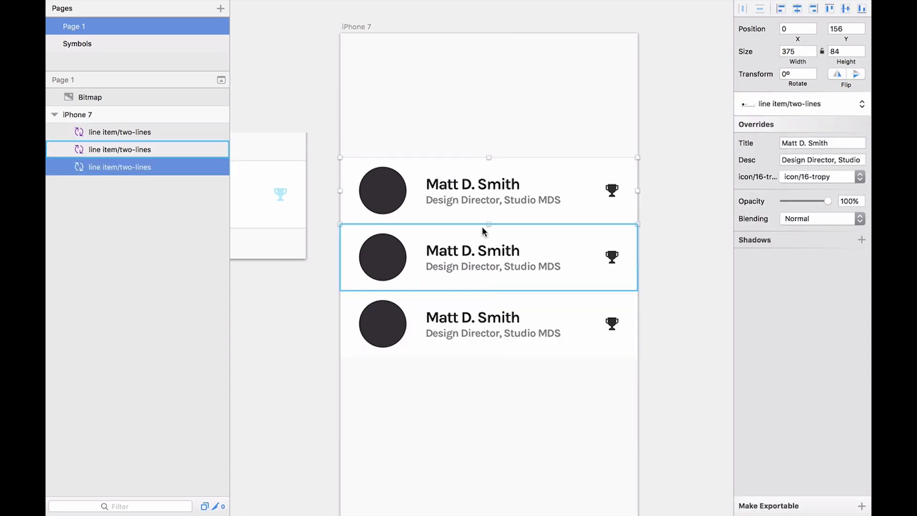
pyautogui.keyDown('shift'); pyautogui.click(514, 271); pyautogui.keyUp('shift')
pyautogui.press('Delete')
# Stack two copies flush beneath the first line item, then edit its symbol master
pyautogui.click(524, 179)
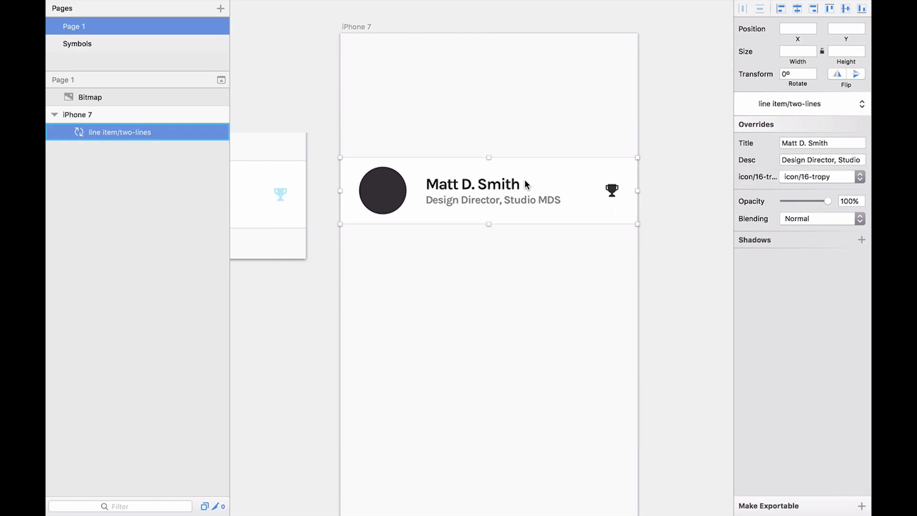
pyautogui.moveTo(545, 184); pyautogui.dragTo(545, 246)
pyautogui.press('super+d')
pyautogui.click(680, 247)
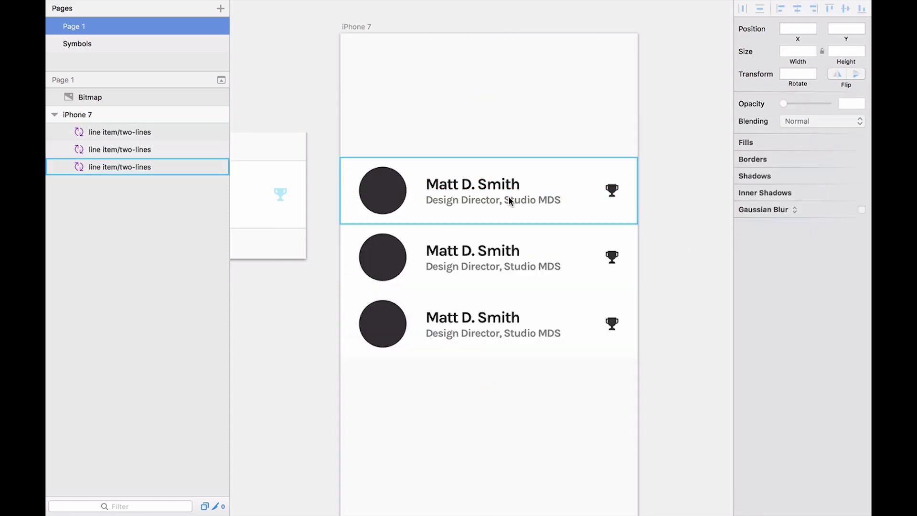
pyautogui.click(461, 200)
pyautogui.doubleClick(463, 206)
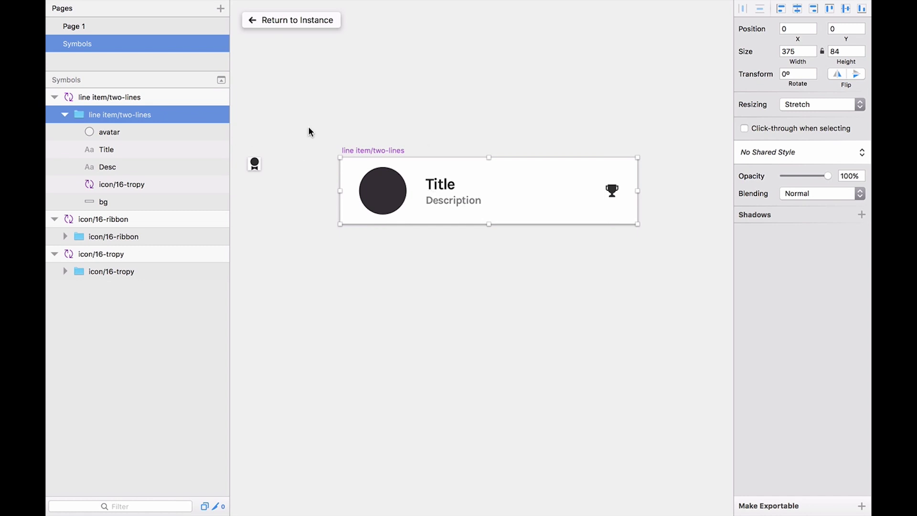
# Duplicate the bg layer and rename the copy line item/divider
pyautogui.click(348, 191)
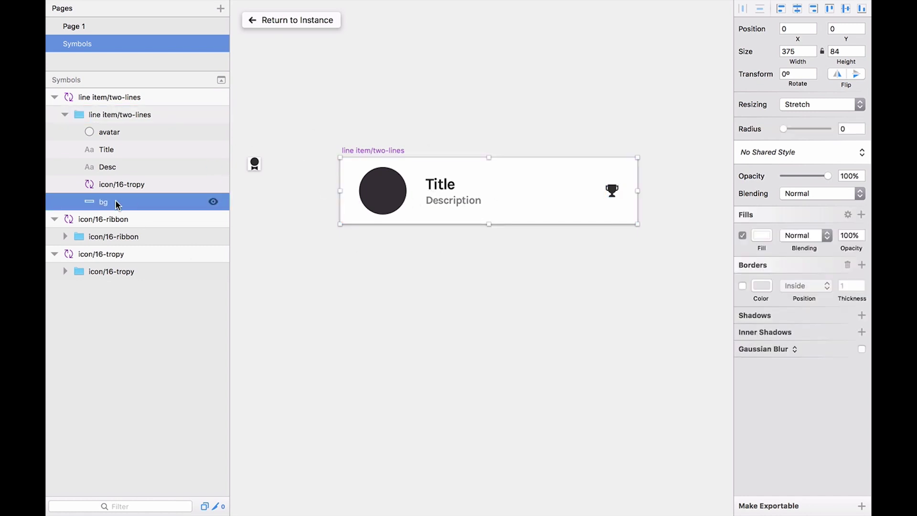
pyautogui.press('super+d')
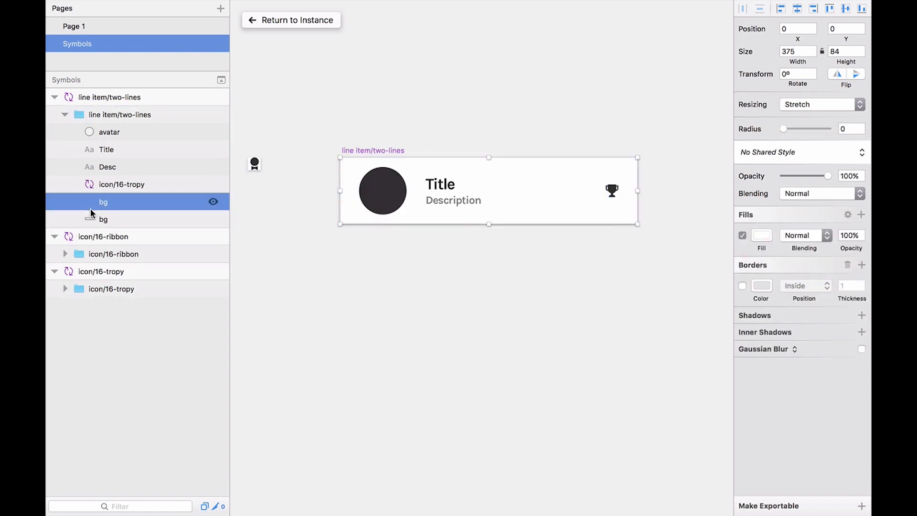
pyautogui.doubleClick(105, 202)
pyautogui.write('modul')
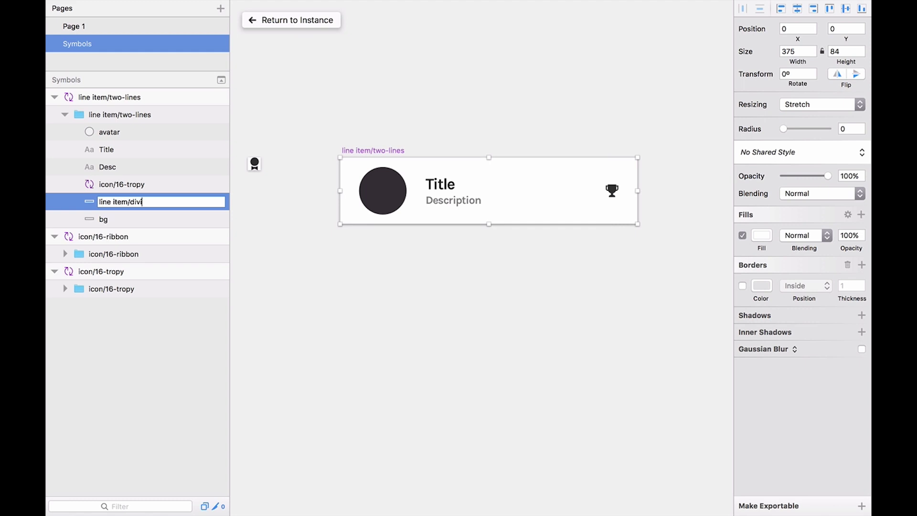
pyautogui.write('der')
pyautogui.press('Return')
# Shorten the divider to start at x 108 (267 wide) and give it a border
pyautogui.moveTo(340, 190); pyautogui.dragTo(426, 191)
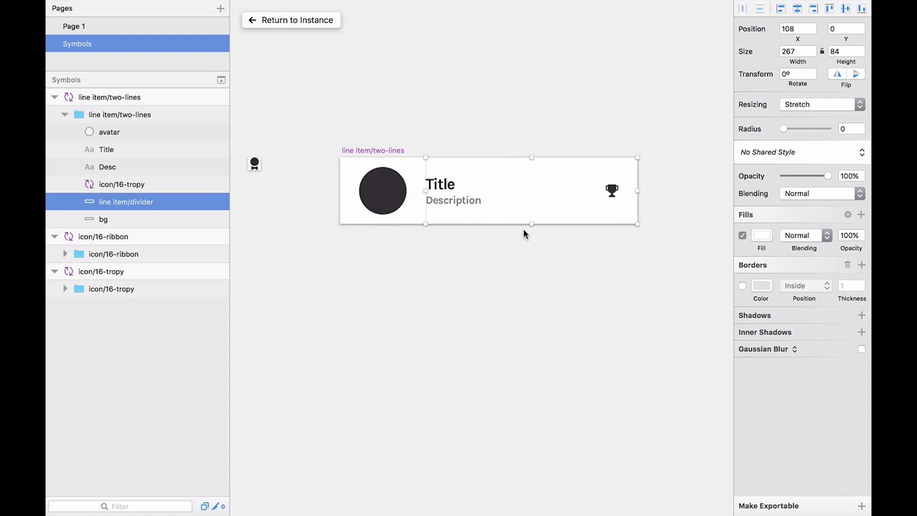
pyautogui.click(592, 272)
pyautogui.click(569, 206)
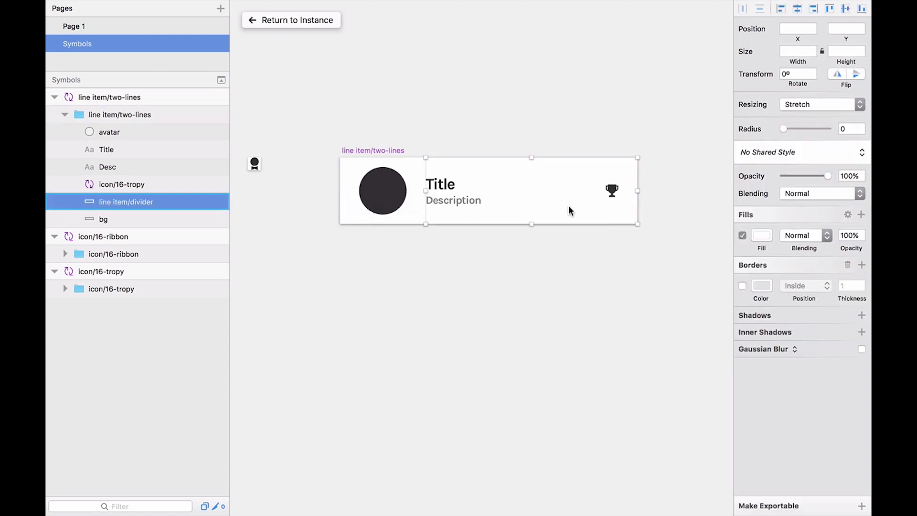
pyautogui.click(742, 286)
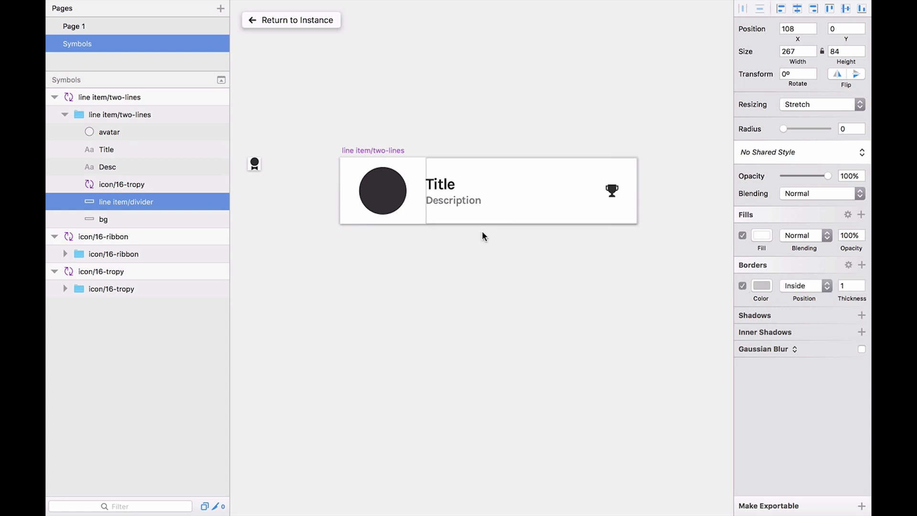
# Swap the divider's border for an inner shadow, discarding a trial drop shadow
pyautogui.scroll(5, 481, 229)
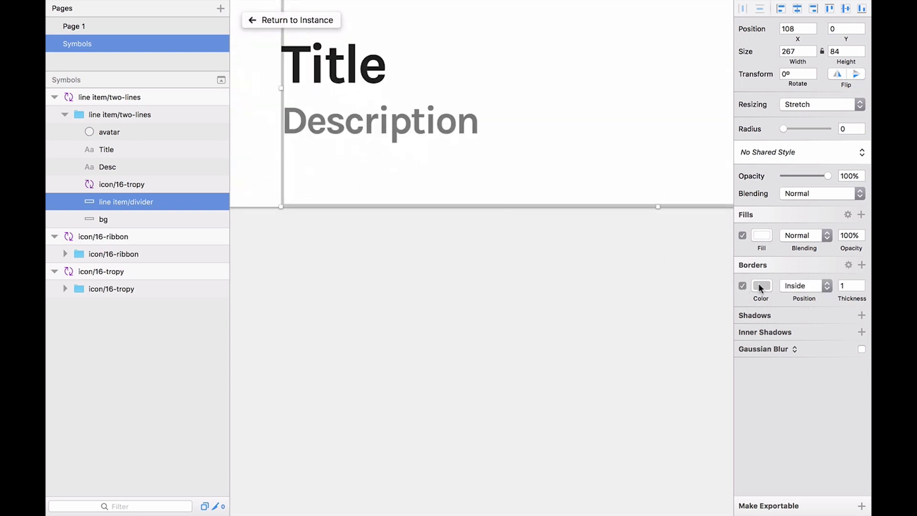
pyautogui.click(741, 285)
pyautogui.click(788, 316)
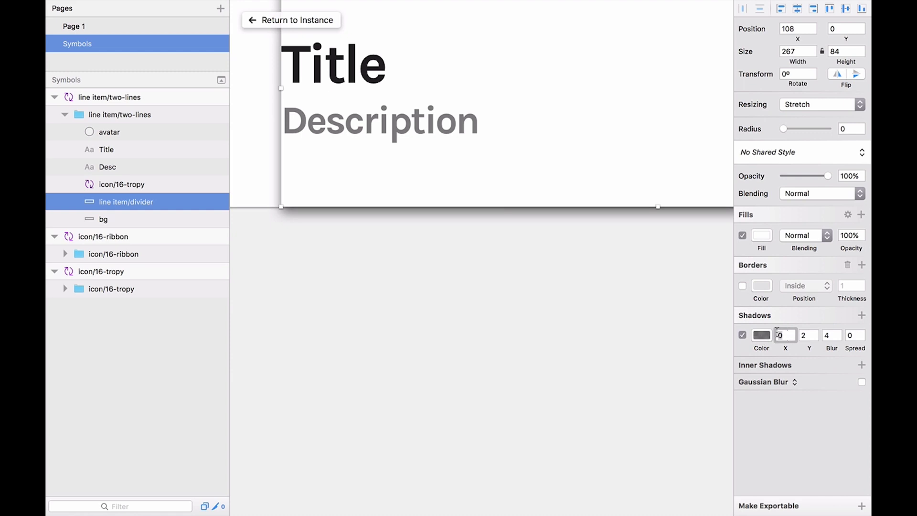
pyautogui.click(742, 335)
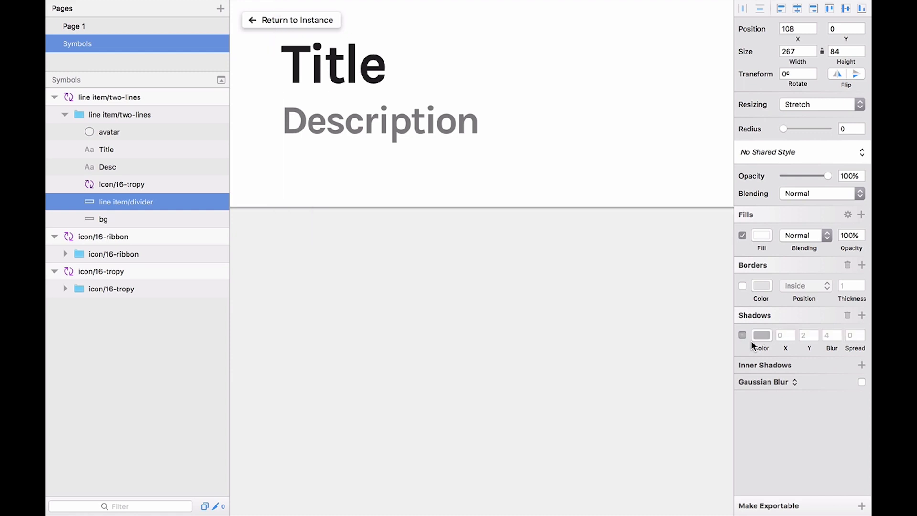
pyautogui.click(847, 315)
pyautogui.click(794, 332)
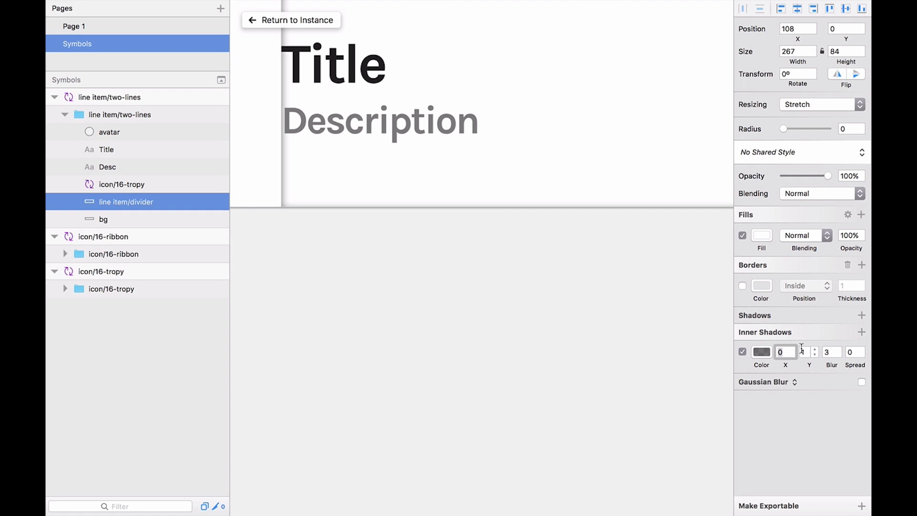
# Set the inner shadow's blur to 0 and its Y offset to -1
pyautogui.doubleClick(828, 353)
pyautogui.write('0')
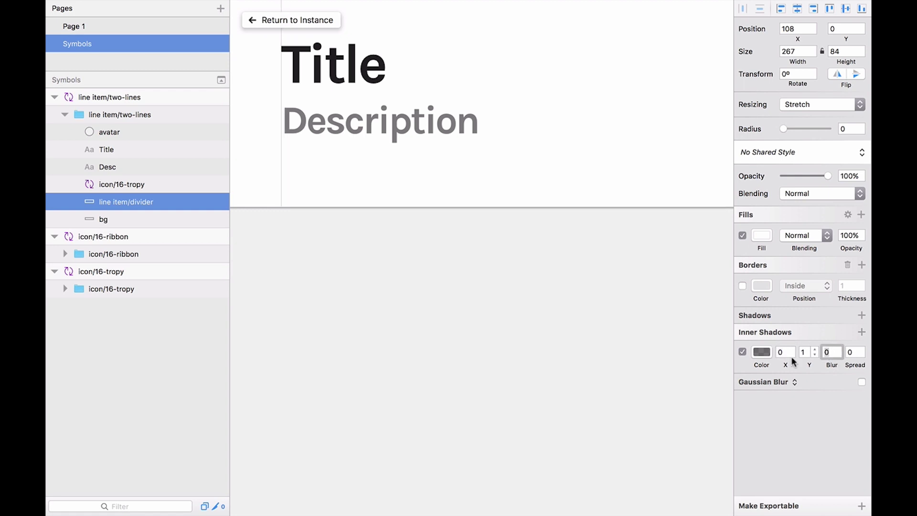
pyautogui.click(756, 352)
pyautogui.moveTo(599, 342); pyautogui.dragTo(496, 233)
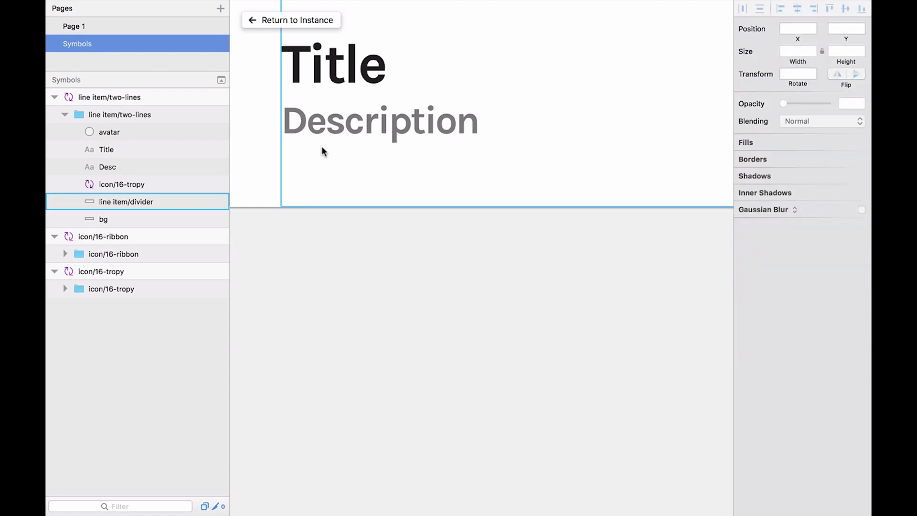
pyautogui.scroll(-5, 303, 145)
pyautogui.click(499, 192)
pyautogui.click(802, 354)
pyautogui.press('Down')
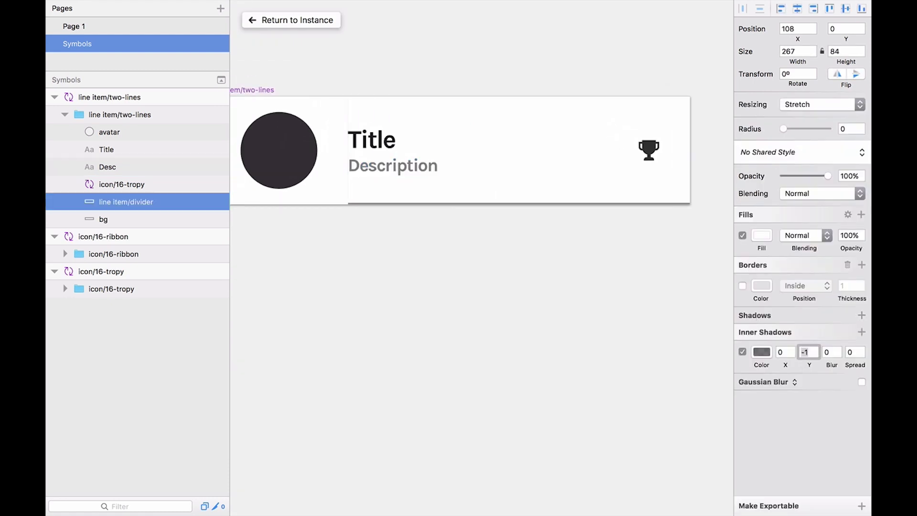
# Colour the inner shadow light grey #DDD
pyautogui.click(761, 352)
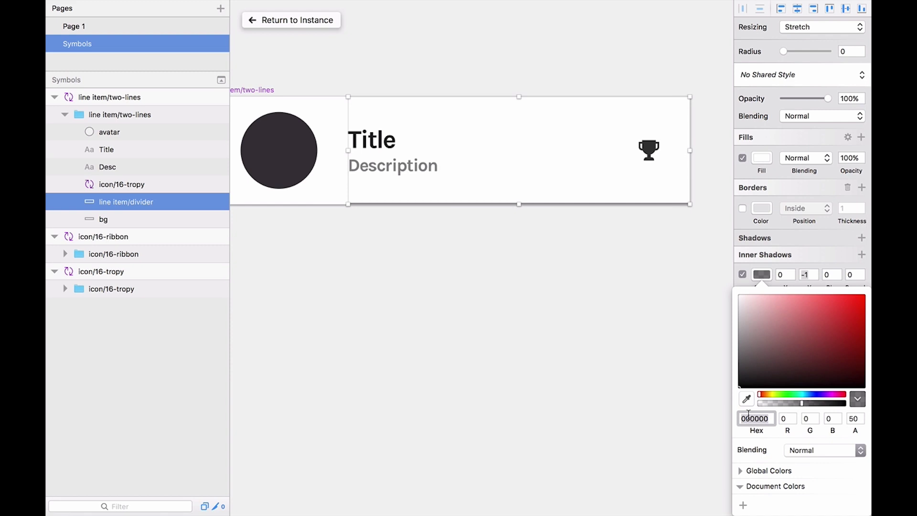
pyautogui.write('ddd')
pyautogui.press('Return')
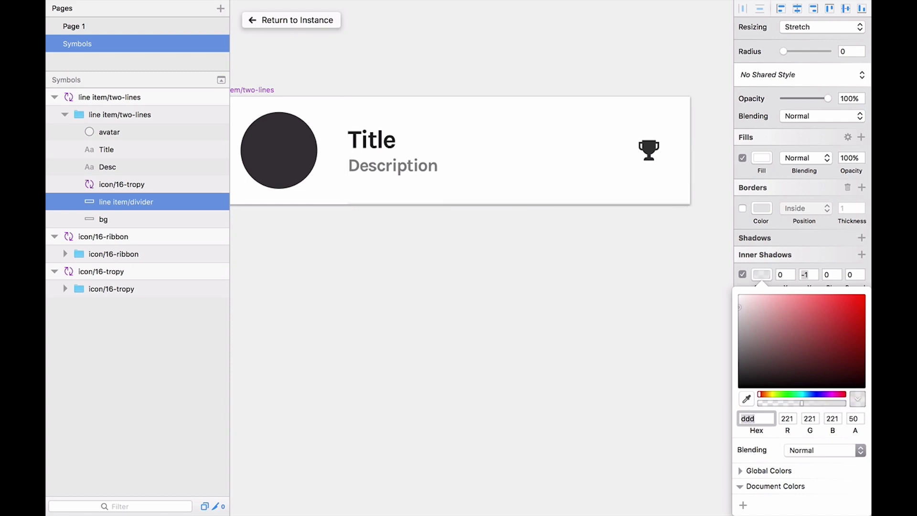
pyautogui.click(603, 306)
pyautogui.click(552, 196)
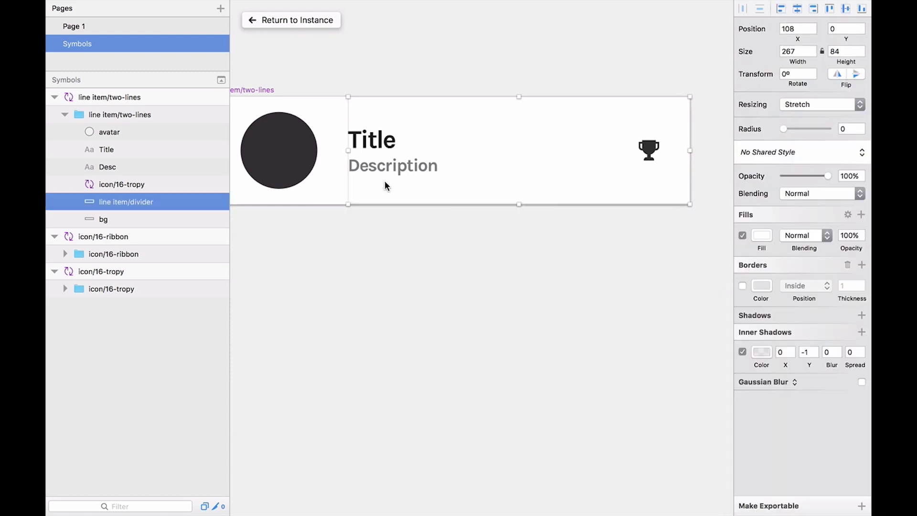
# Check the divider's left edge against the text, then return to the artboard instance
pyautogui.hscroll(-4, 306, 176)
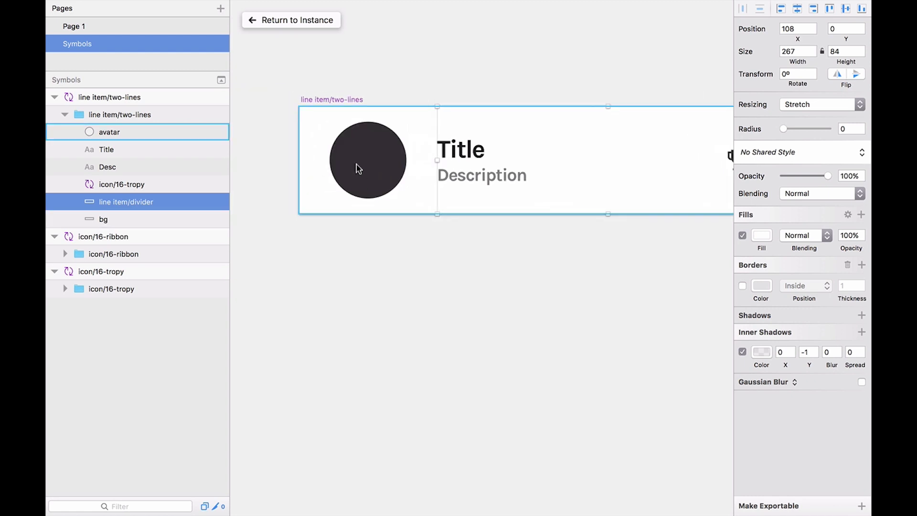
pyautogui.moveTo(437, 159)
pyautogui.mouseDown()
pyautogui.moveTo(408, 159)
pyautogui.moveTo(436, 158)
pyautogui.mouseUp()
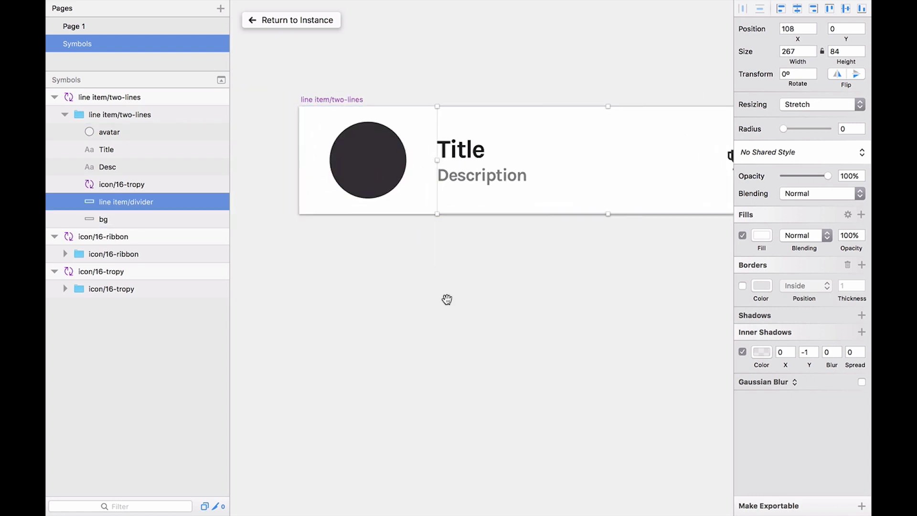
pyautogui.hscroll(2, 446, 297)
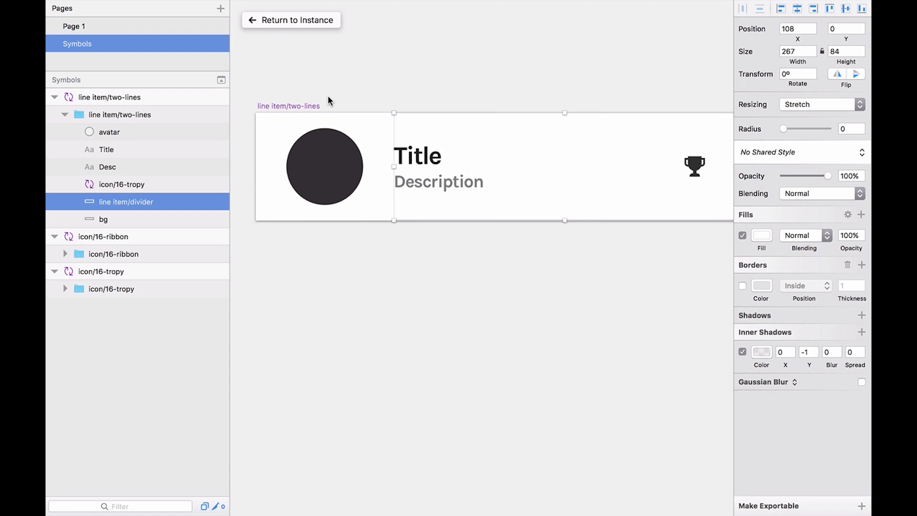
pyautogui.moveTo(352, 43); pyautogui.dragTo(400, 103)
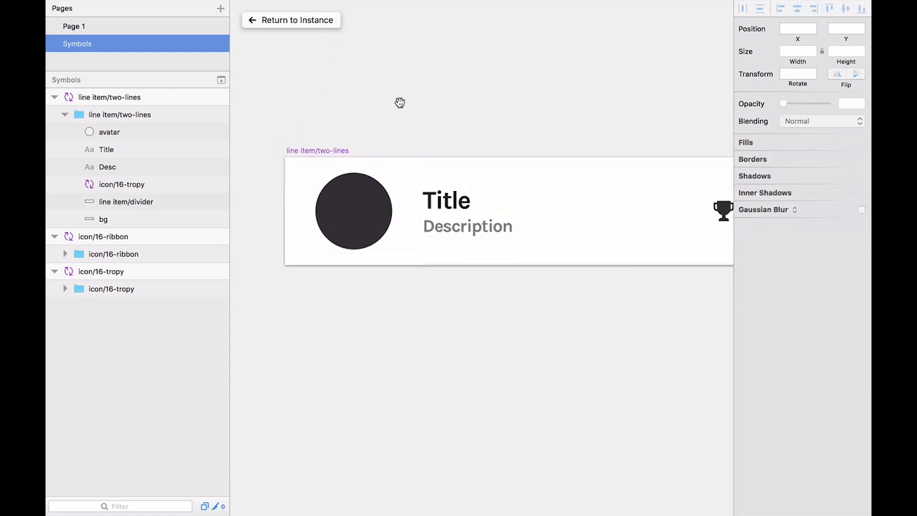
pyautogui.click(305, 20)
# Zoom in on the three line item rows to inspect their dividers
pyautogui.click(702, 247)
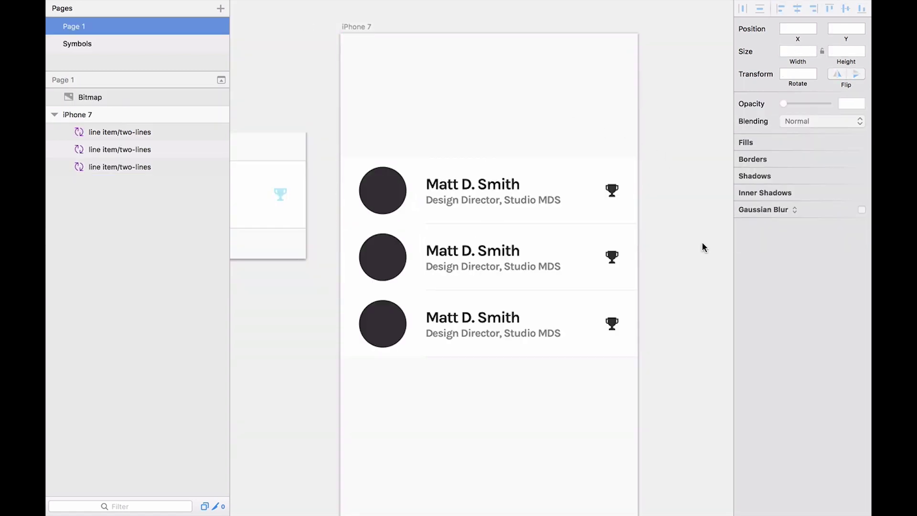
pyautogui.scroll(3, 575, 264)
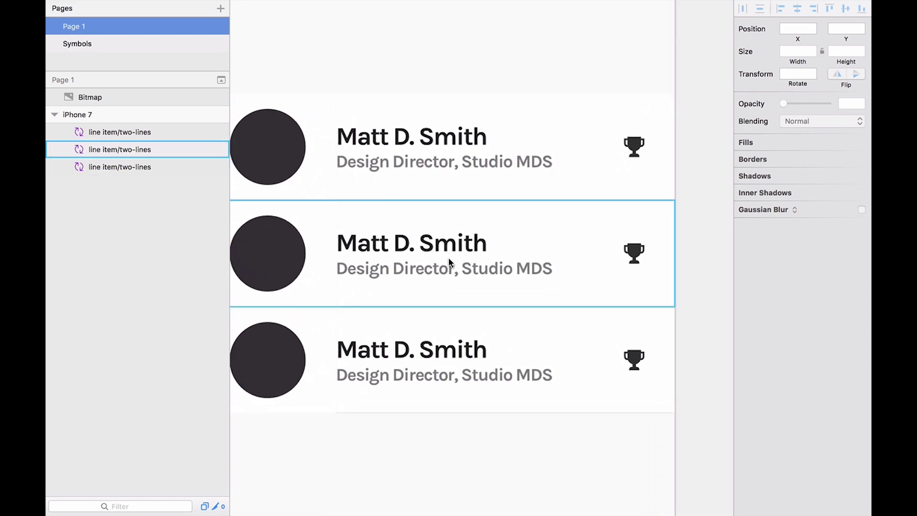
pyautogui.hscroll(-2, 695, 266)
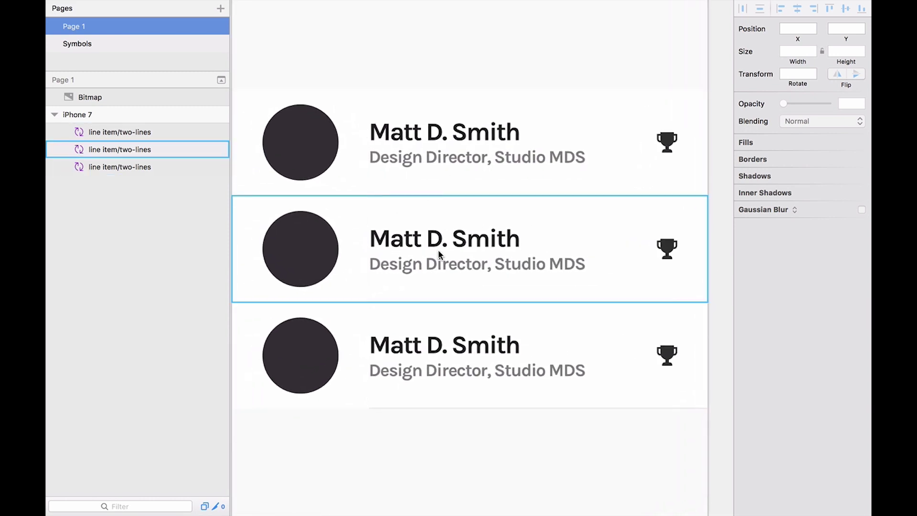
pyautogui.scroll(5, 418, 186)
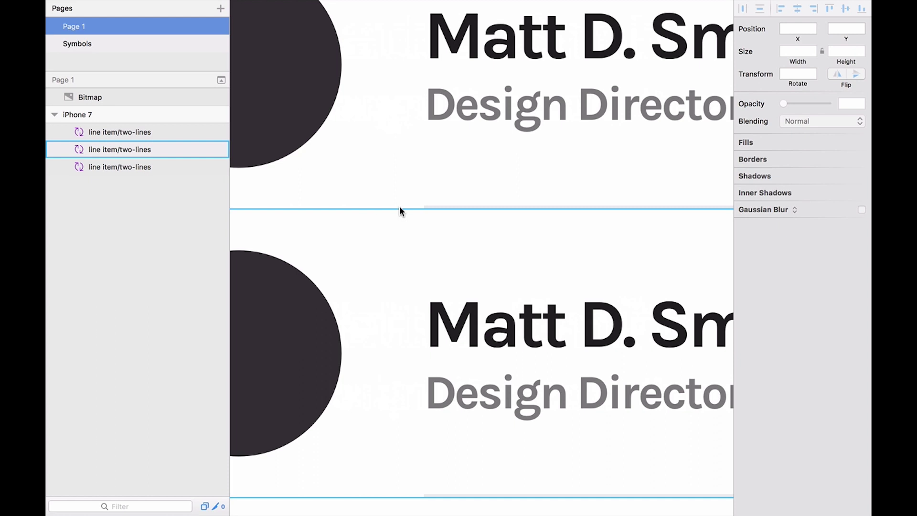
pyautogui.scroll(10, 410, 206)
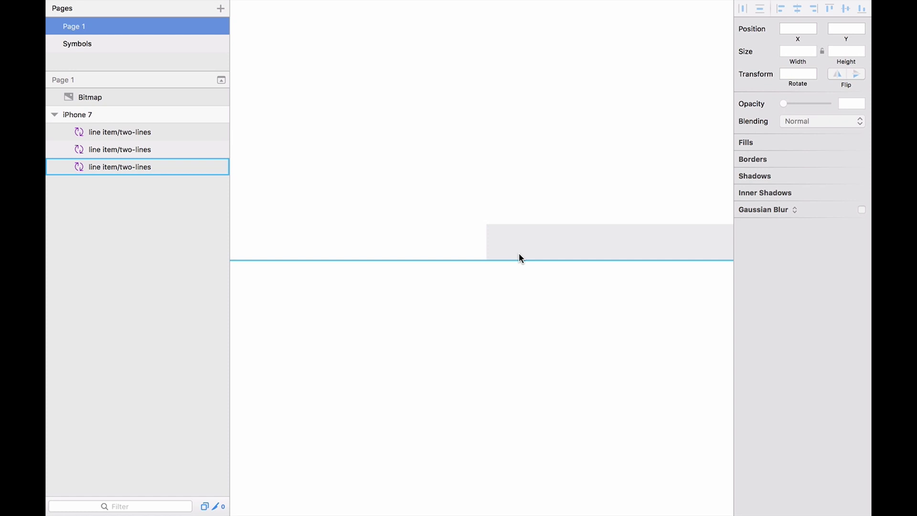
pyautogui.scroll(-10, 518, 257)
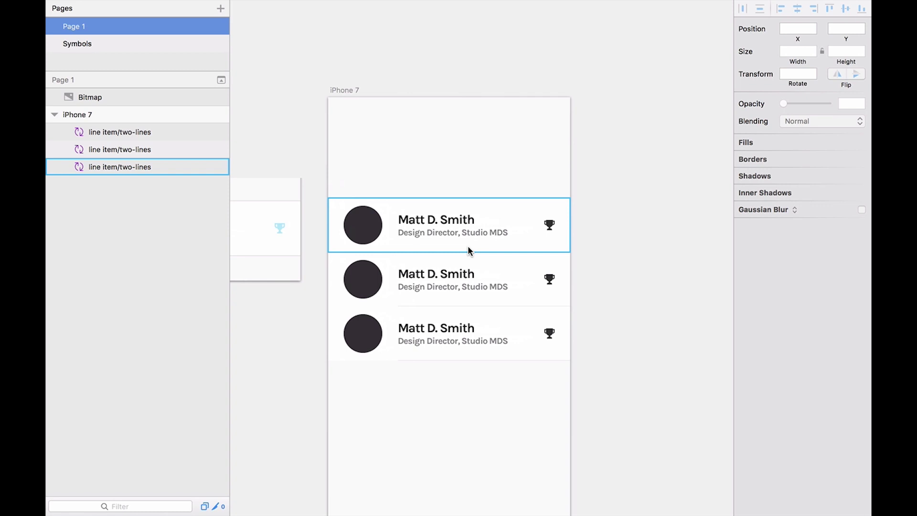
pyautogui.scroll(5, 466, 245)
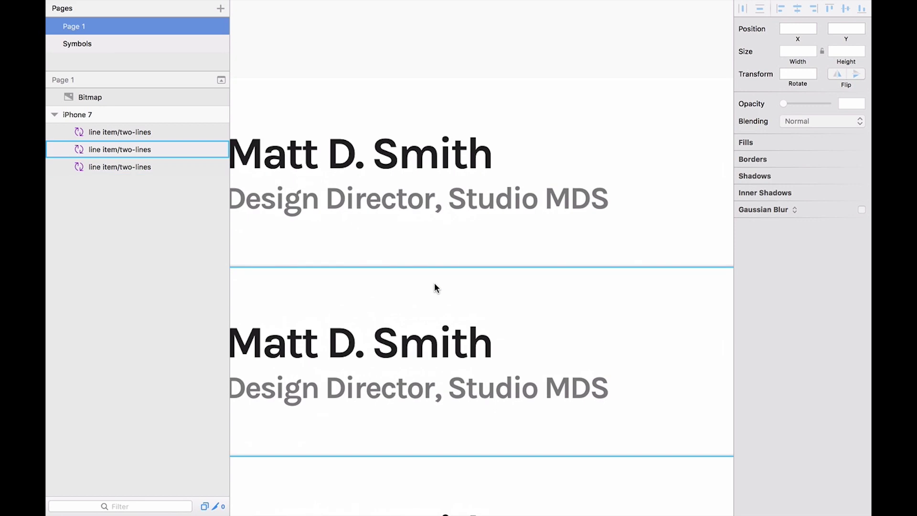
pyautogui.hscroll(-2, 494, 287)
# Nudge the second row up by one pixel and zoom back out
pyautogui.click(444, 295)
pyautogui.scroll(5, 443, 290)
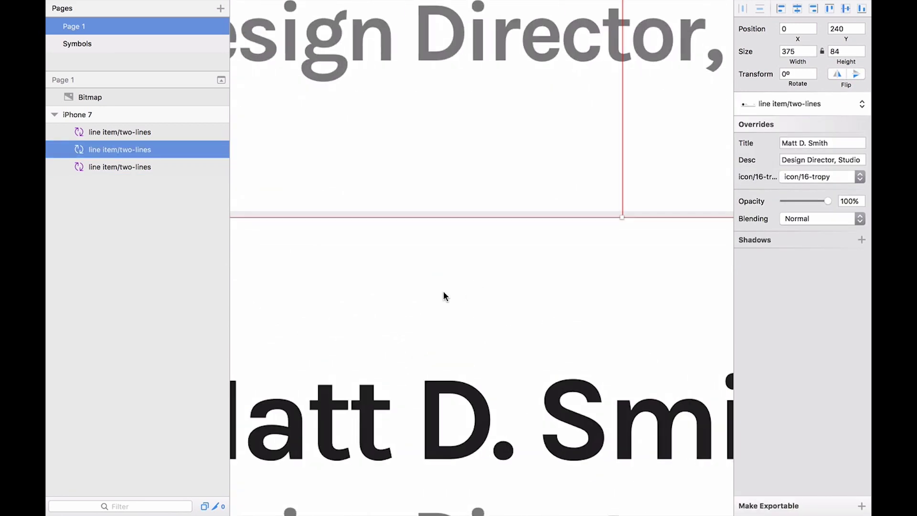
pyautogui.press('Up')
pyautogui.scroll(-5, 443, 296)
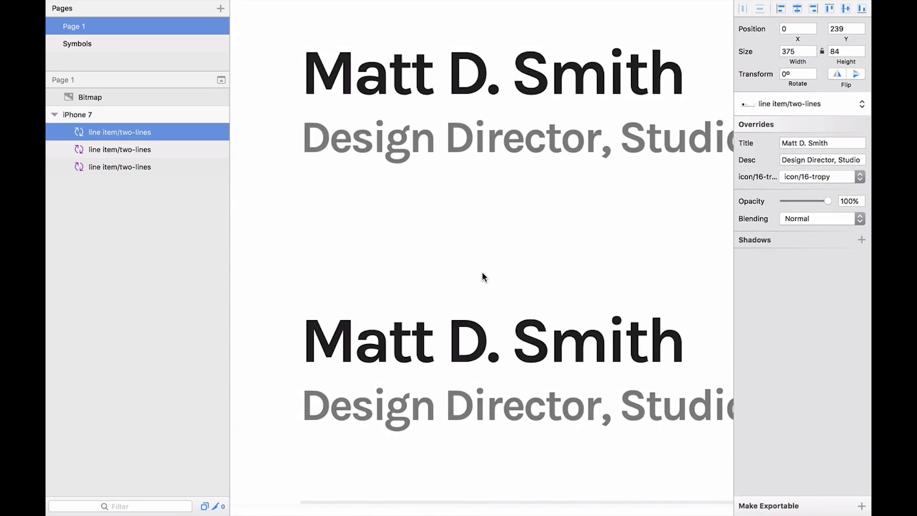
pyautogui.scroll(4, 442, 204)
pyautogui.scroll(-5, 442, 206)
pyautogui.click(710, 270)
pyautogui.hscroll(2, 678, 265)
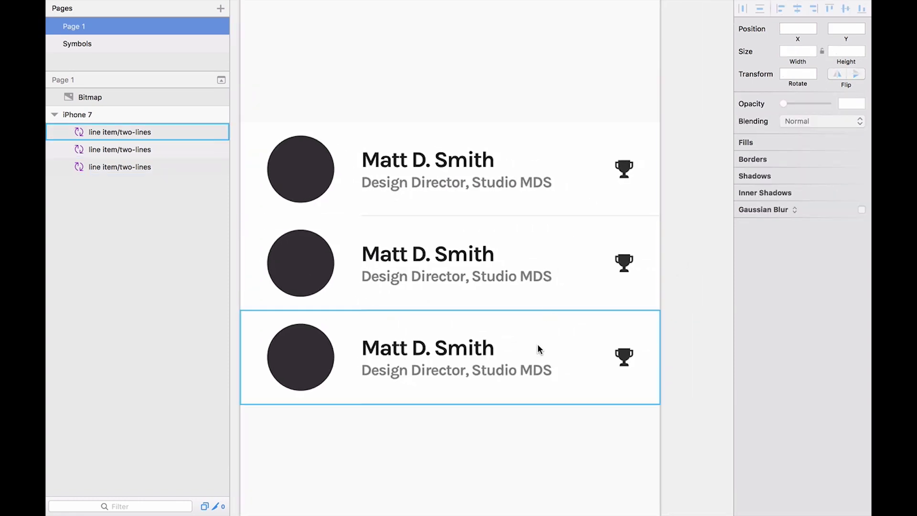
pyautogui.scroll(-2, 592, 296)
pyautogui.hscroll(-2, 592, 296)
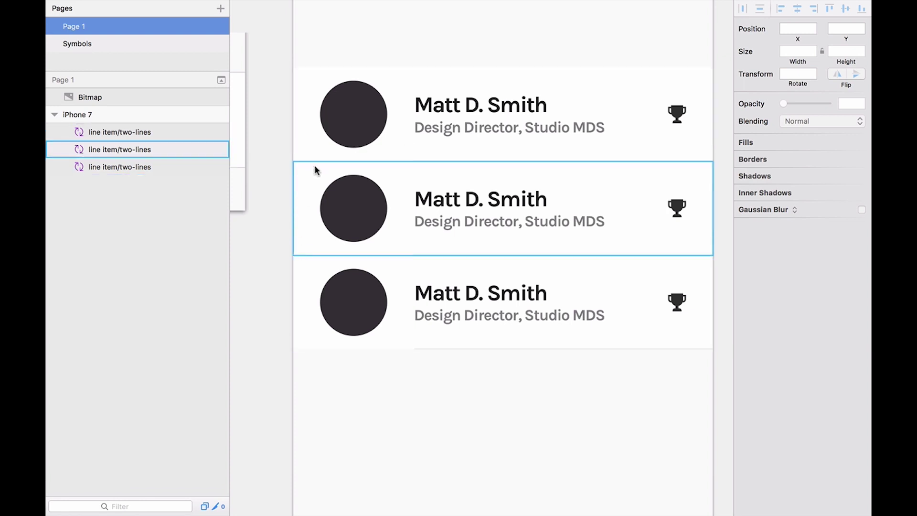
pyautogui.scroll(-2, 405, 326)
pyautogui.scroll(-2, 405, 326)
pyautogui.press('r')
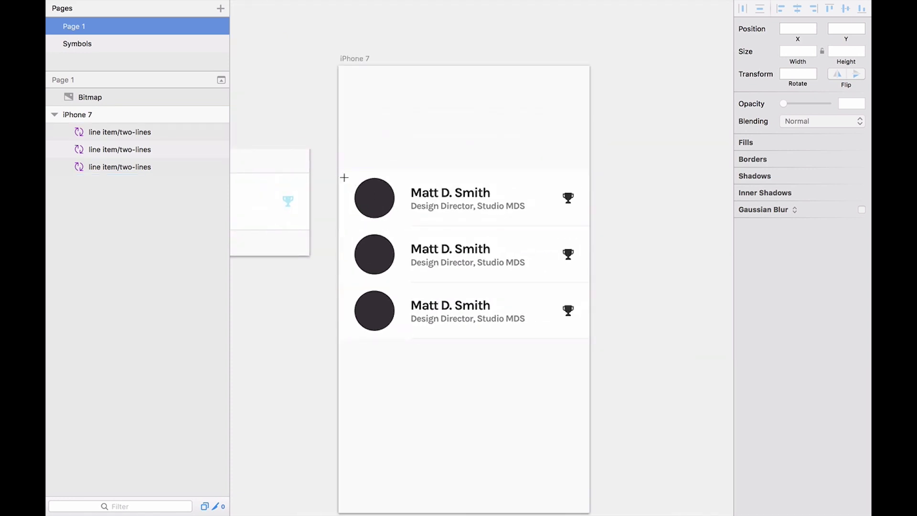
# Draw a rectangle over the three rows and send it behind them
pyautogui.moveTo(337, 171); pyautogui.dragTo(593, 338)
pyautogui.scroll(2, 487, 285)
pyautogui.press('super+alt+bracketleft')
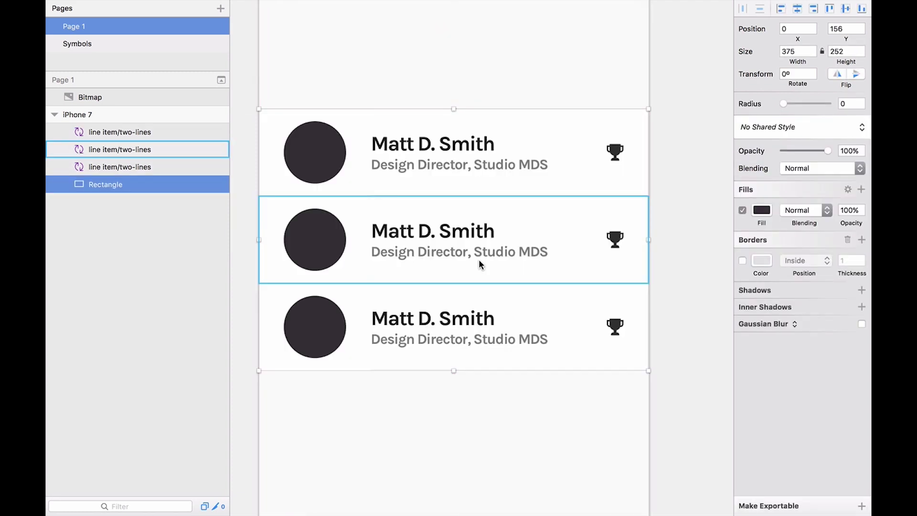
# Select the line item rows and nudge them 30 pt to the right
pyautogui.click(437, 426)
pyautogui.hscroll(-3, 444, 382)
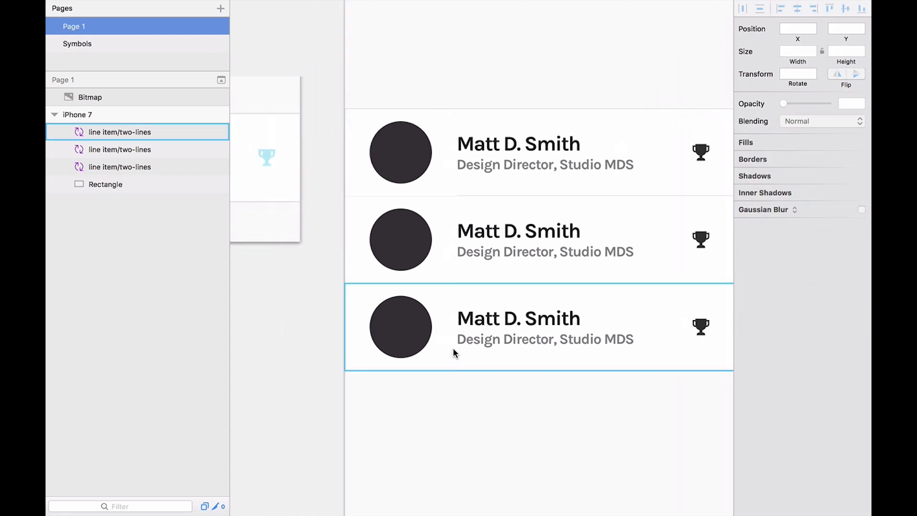
pyautogui.click(449, 334)
pyautogui.keyDown('shift'); pyautogui.click(443, 180); pyautogui.keyUp('shift')
pyautogui.hotkey('shift', 'Right')
pyautogui.hotkey('shift', 'Right')
pyautogui.hotkey('shift', 'Right')
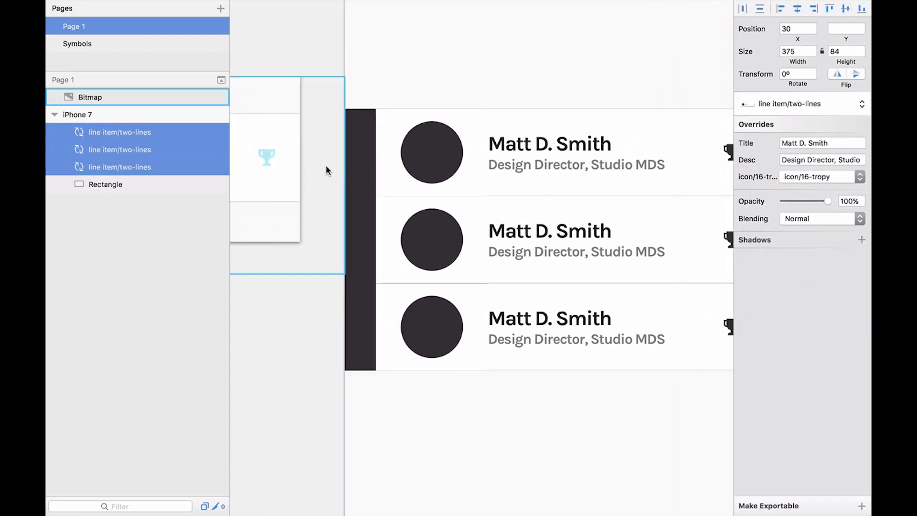
# Group and ungroup the three line items, then select the dark background rectangle
pyautogui.click(339, 170)
pyautogui.click(418, 141)
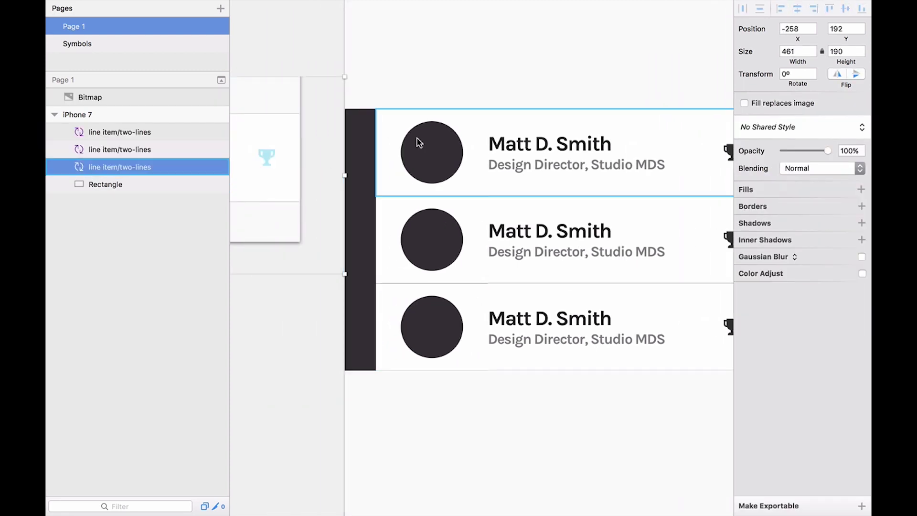
pyautogui.keyDown('shift'); pyautogui.click(142, 137); pyautogui.keyUp('shift')
pyautogui.press('super+g')
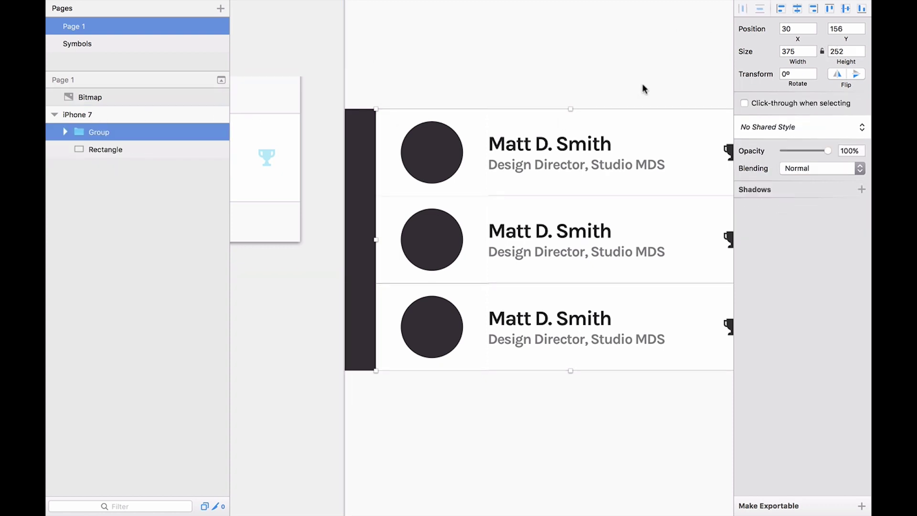
pyautogui.press('shift+super+g')
pyautogui.click(348, 172)
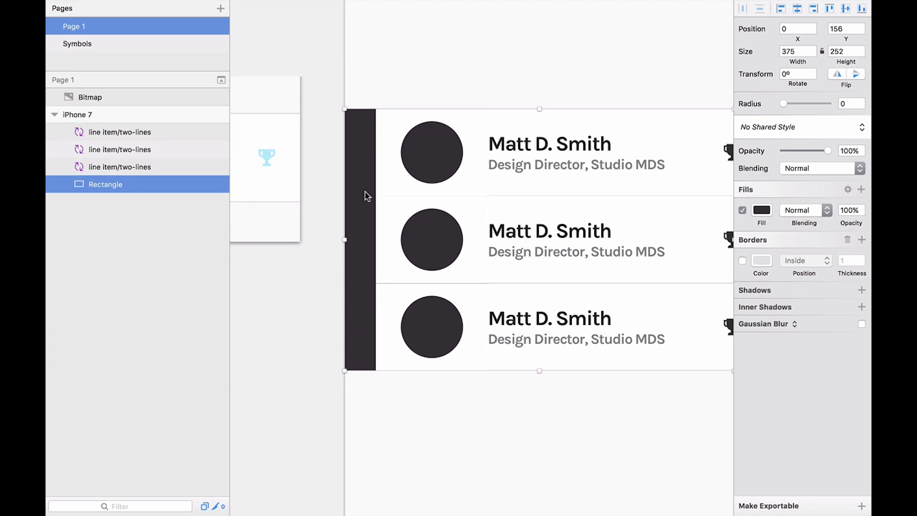
# Fill the dark bar with white using the eyedropper, then select the background rectangle
pyautogui.hotkey('ctrl', 'c')
pyautogui.click(388, 134)
pyautogui.click(391, 142)
pyautogui.click(360, 163)
# Add a hard light-grey #ddd shadow with Y offset 1 and blur 0 to the rectangle
pyautogui.click(760, 290)
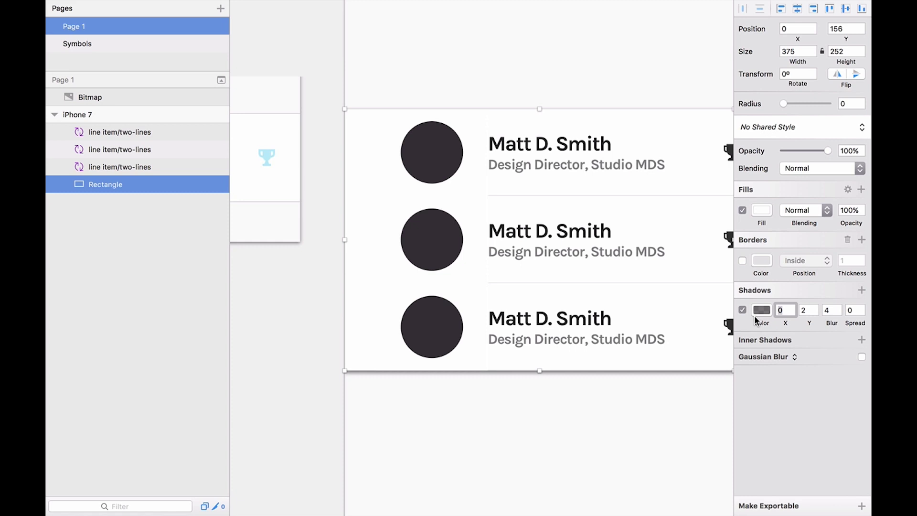
pyautogui.click(805, 308)
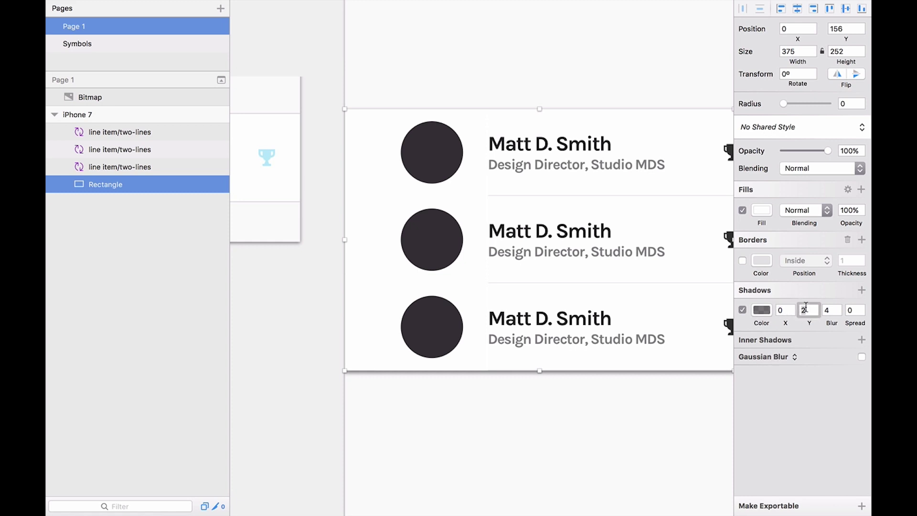
pyautogui.write('1')
pyautogui.click(828, 309)
pyautogui.write('0')
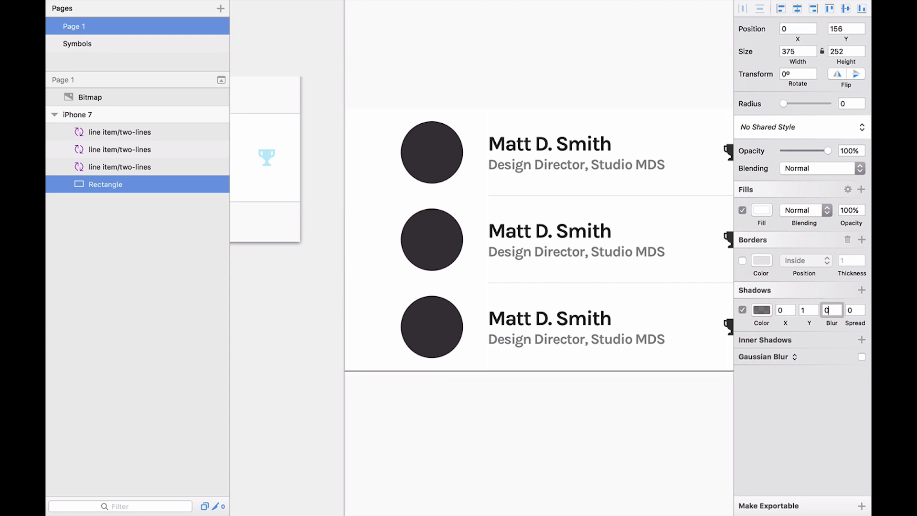
pyautogui.click(760, 310)
pyautogui.write('d')
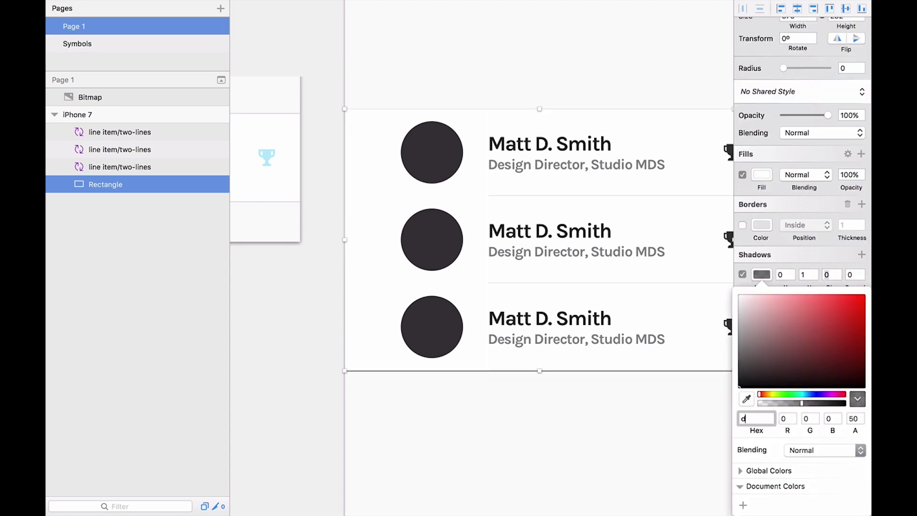
pyautogui.write('dd')
pyautogui.press('Return')
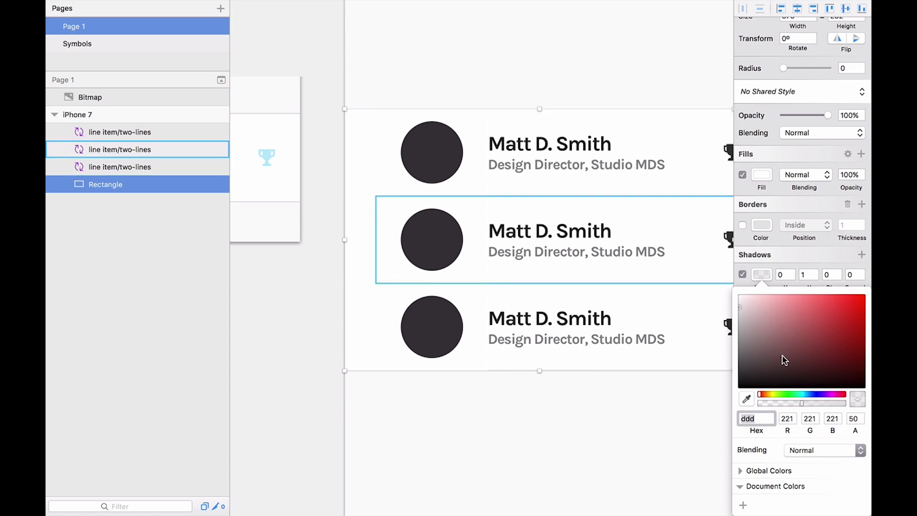
pyautogui.click(668, 427)
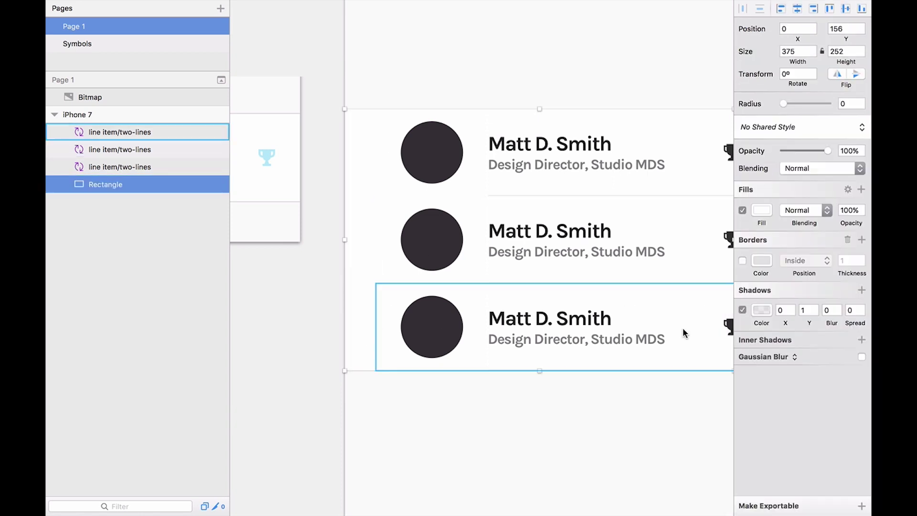
# Duplicate the shadow to create the second border line
pyautogui.rightClick(750, 319)
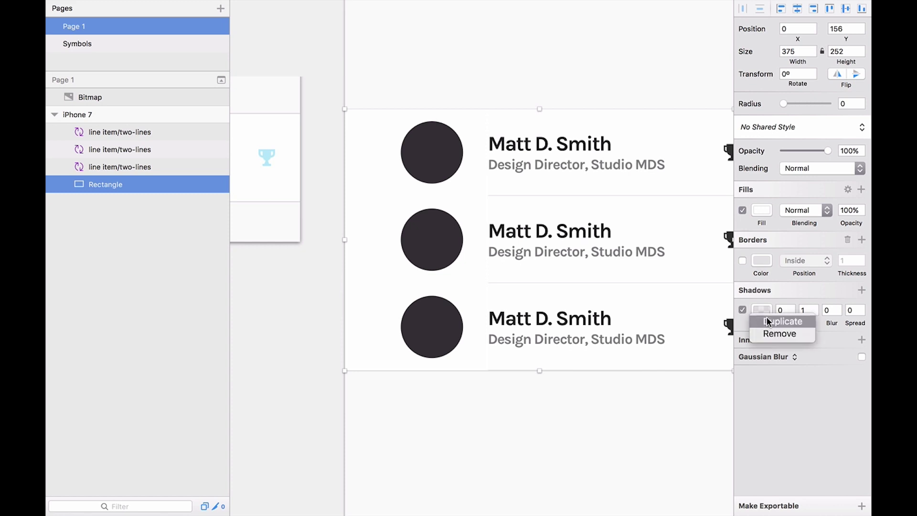
pyautogui.click(782, 319)
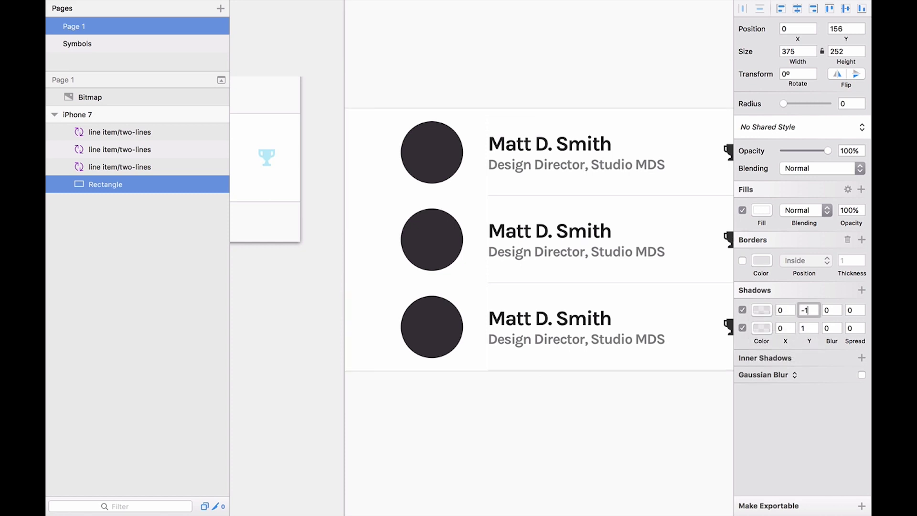
pyautogui.click(401, 387)
pyautogui.scroll(-3, 424, 389)
pyautogui.hscroll(3, 461, 396)
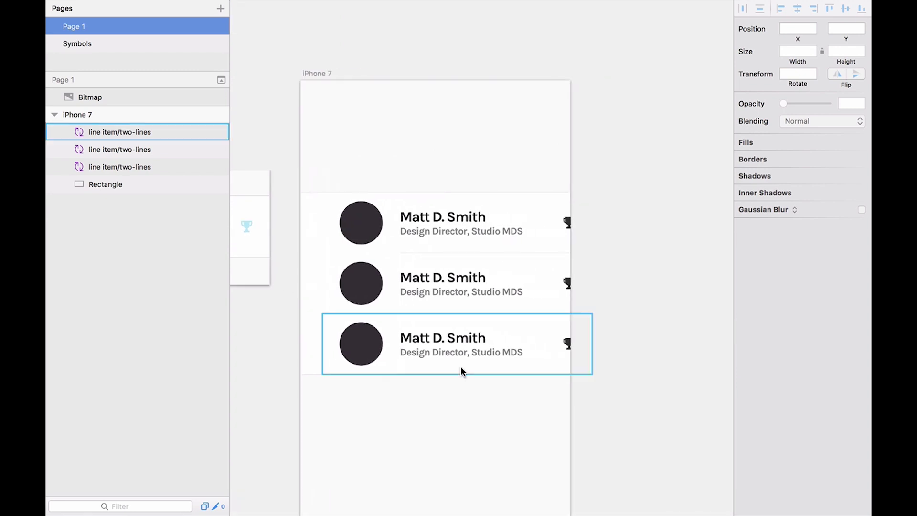
# Move the three line items left so they sit flush at X 0
pyautogui.click(357, 222)
pyautogui.keyDown('shift'); pyautogui.click(363, 260); pyautogui.keyUp('shift')
pyautogui.keyDown('shift'); pyautogui.click(364, 337); pyautogui.keyUp('shift')
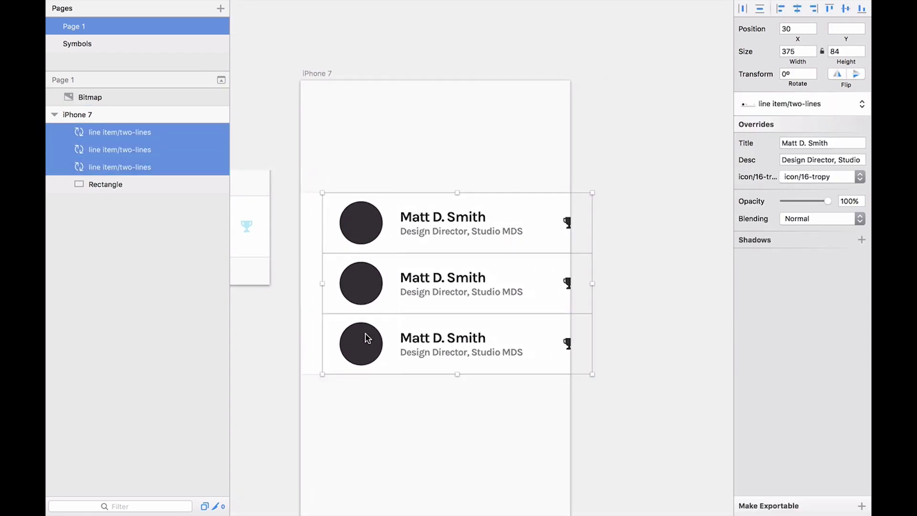
pyautogui.moveTo(365, 239); pyautogui.dragTo(340, 236)
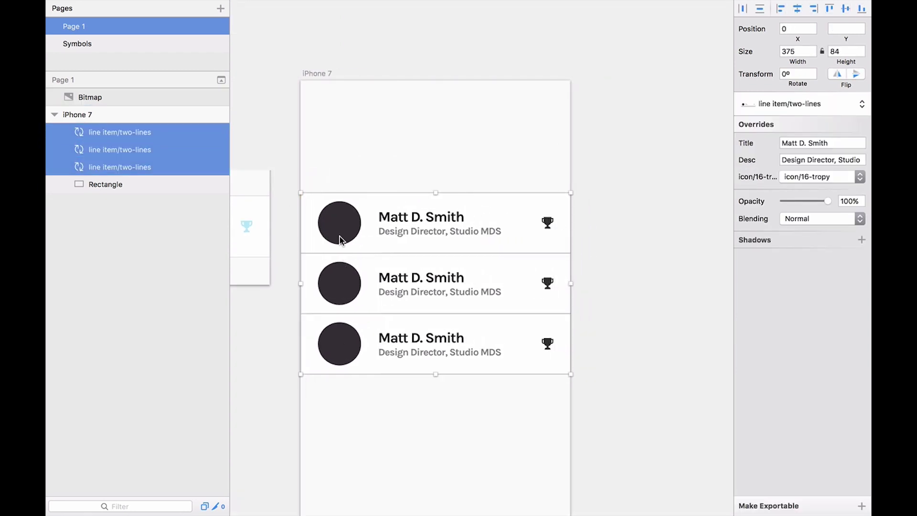
pyautogui.scroll(3, 338, 235)
# Rename the Rectangle layer to module/background-border-top-bottom
pyautogui.click(149, 191)
pyautogui.doubleClick(148, 190)
pyautogui.write('mod')
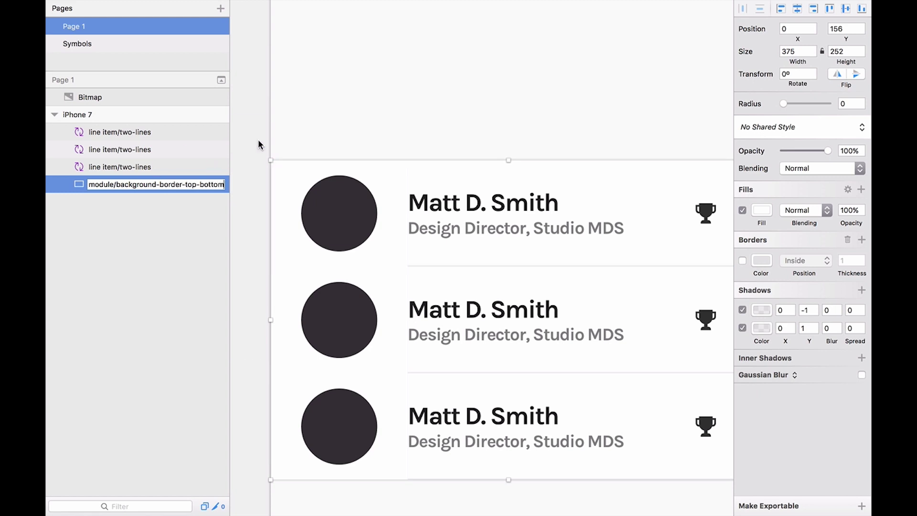
pyautogui.moveTo(228, 145); pyautogui.dragTo(242, 145)
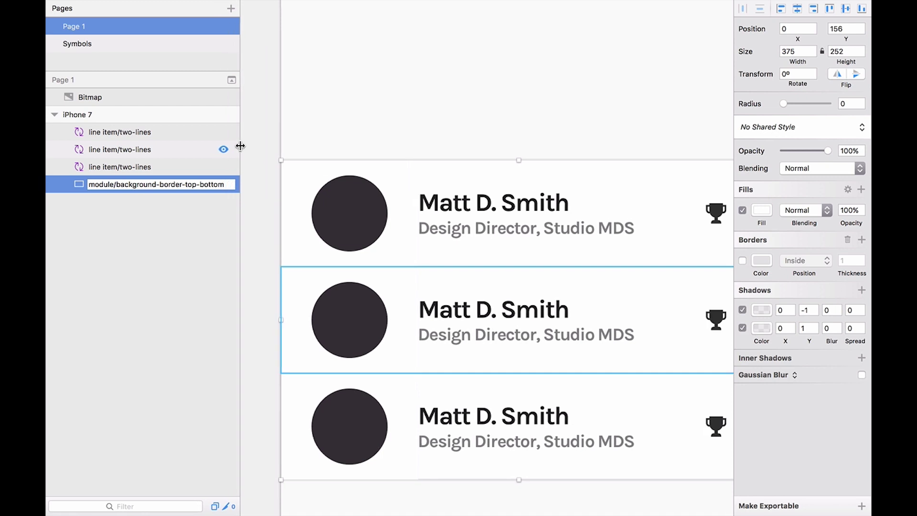
pyautogui.click(260, 155)
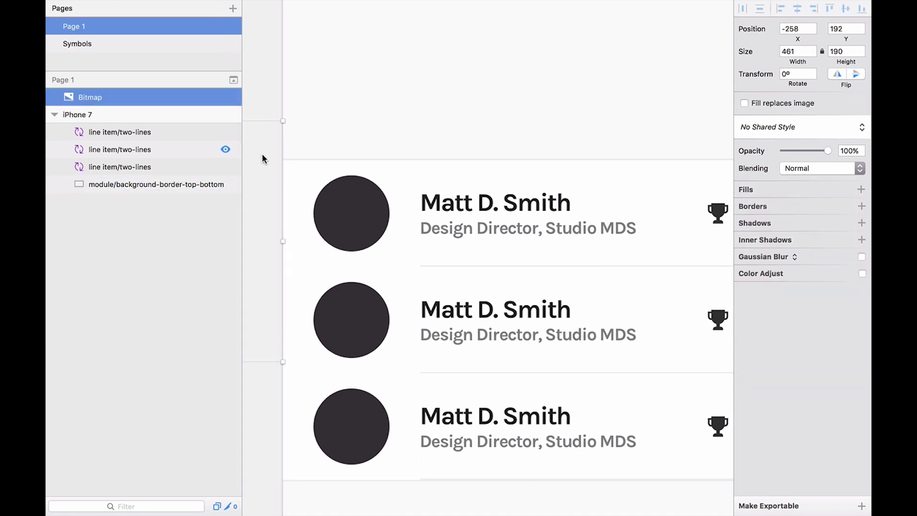
pyautogui.click(288, 74)
pyautogui.hscroll(-3, 291, 75)
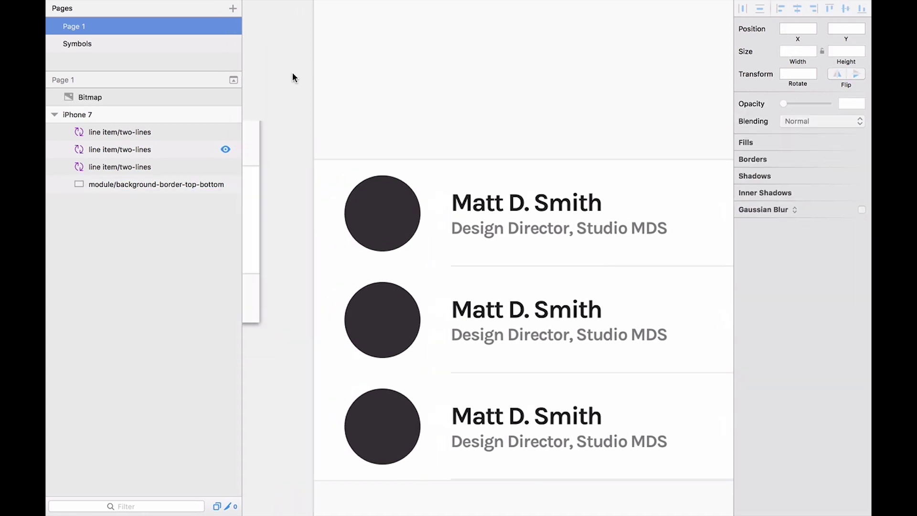
pyautogui.click(179, 183)
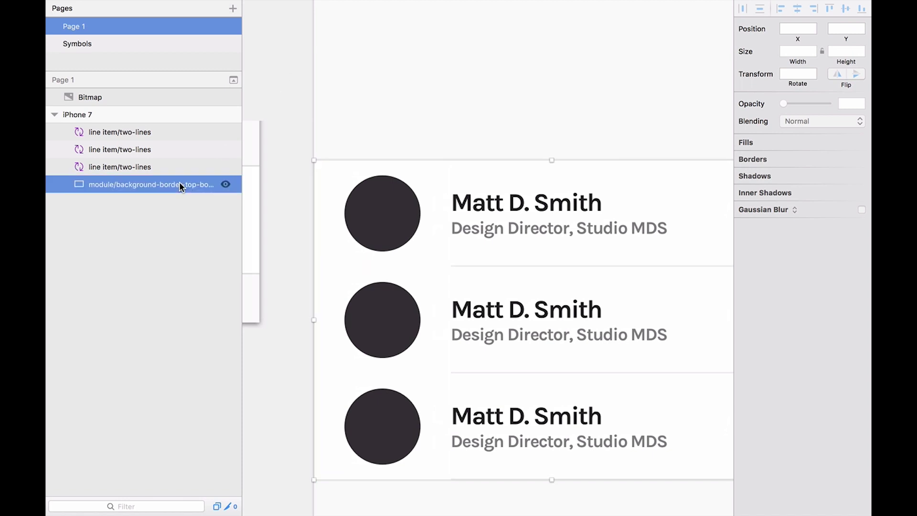
pyautogui.scroll(-3, 311, 225)
pyautogui.click(338, 415)
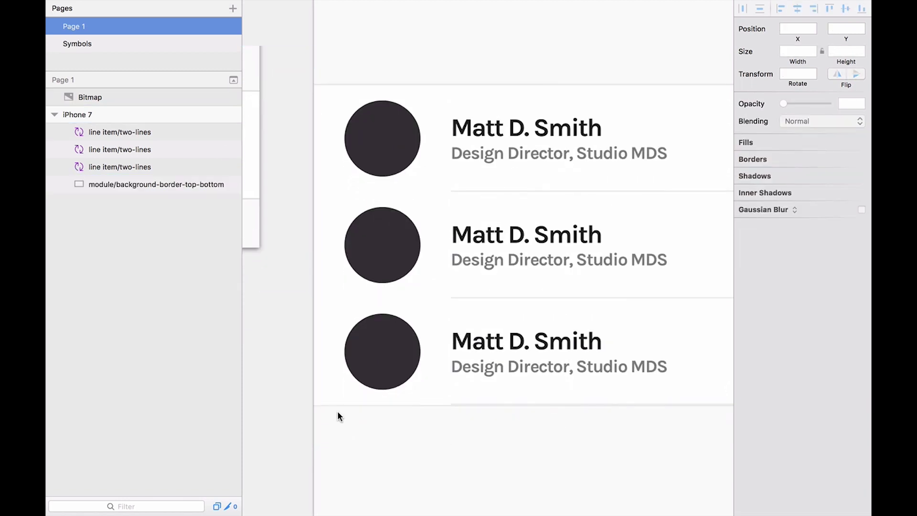
pyautogui.click(155, 186)
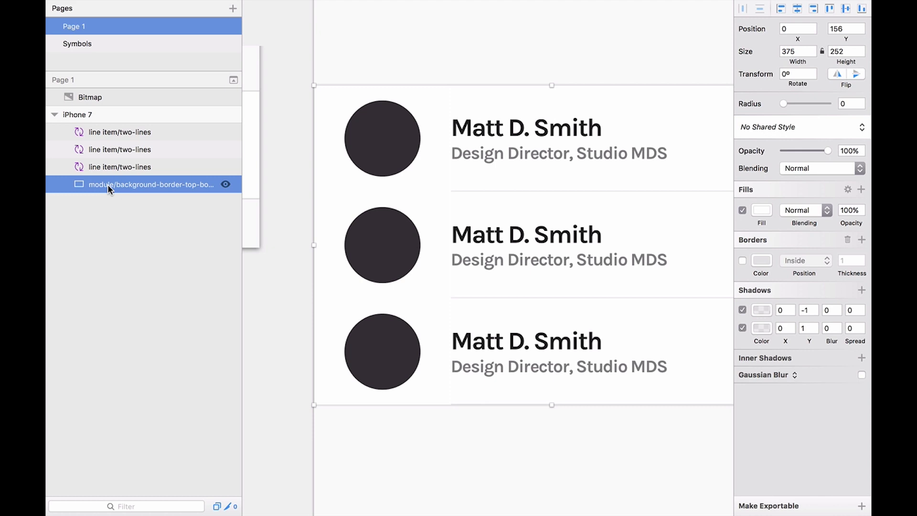
# Convert the bordered background layer into the module/background-border-top-bottom symbol
pyautogui.press('super+alt+k')
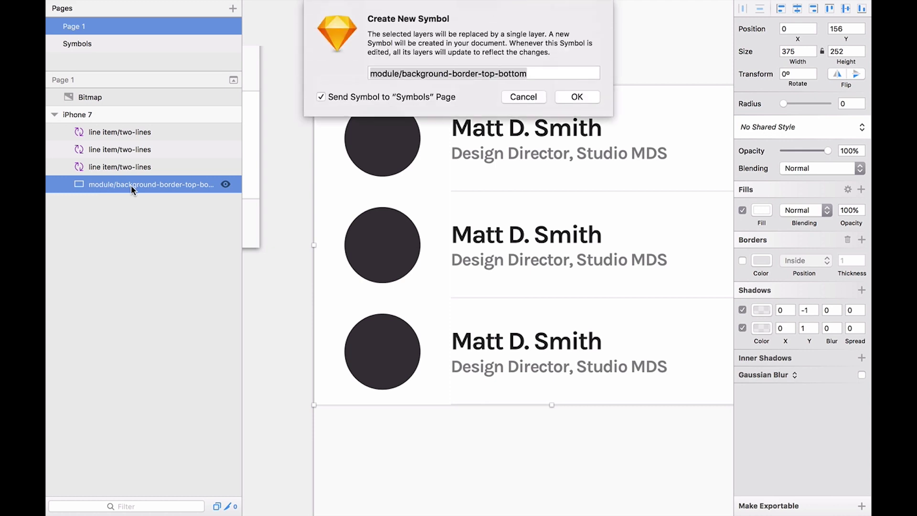
pyautogui.click(581, 96)
pyautogui.click(293, 51)
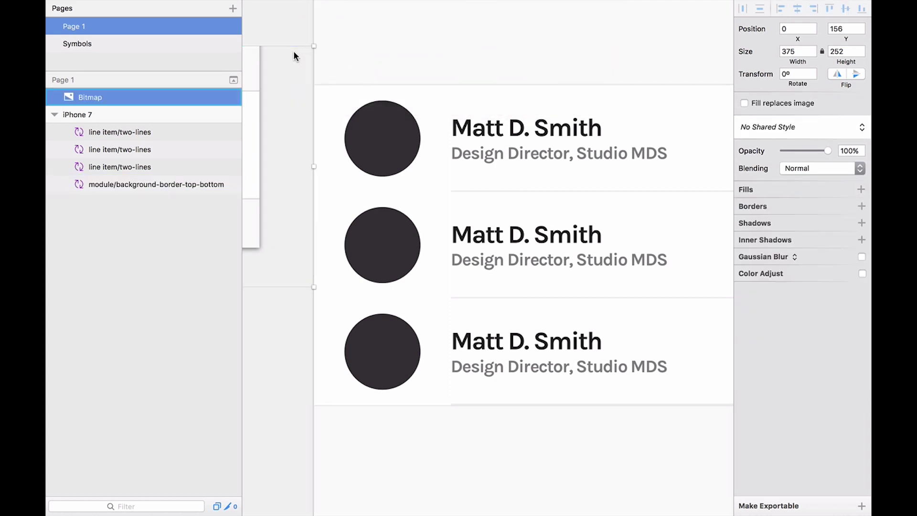
pyautogui.press('super+1')
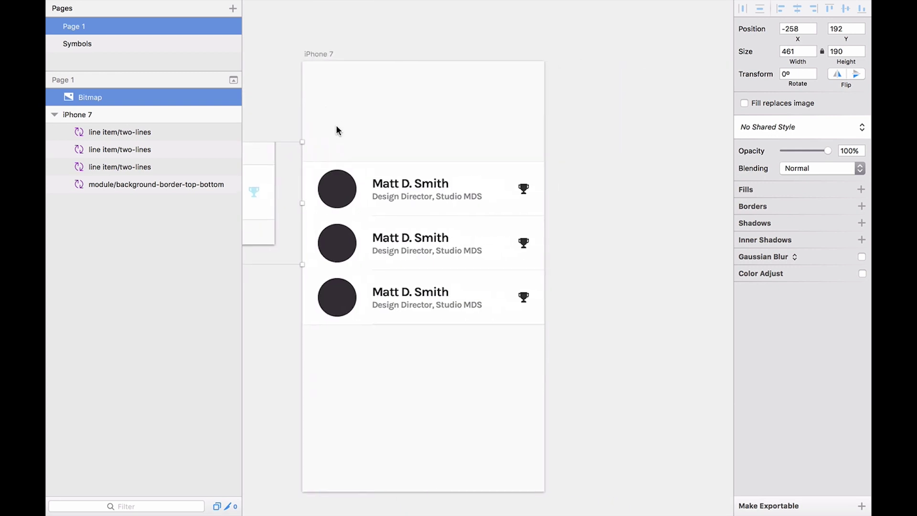
# Drag the reference bitmap further left and check the three line items
pyautogui.moveTo(408, 258); pyautogui.dragTo(467, 213)
pyautogui.moveTo(383, 116); pyautogui.dragTo(502, 108)
pyautogui.click(502, 108)
pyautogui.scroll(10, 526, 190)
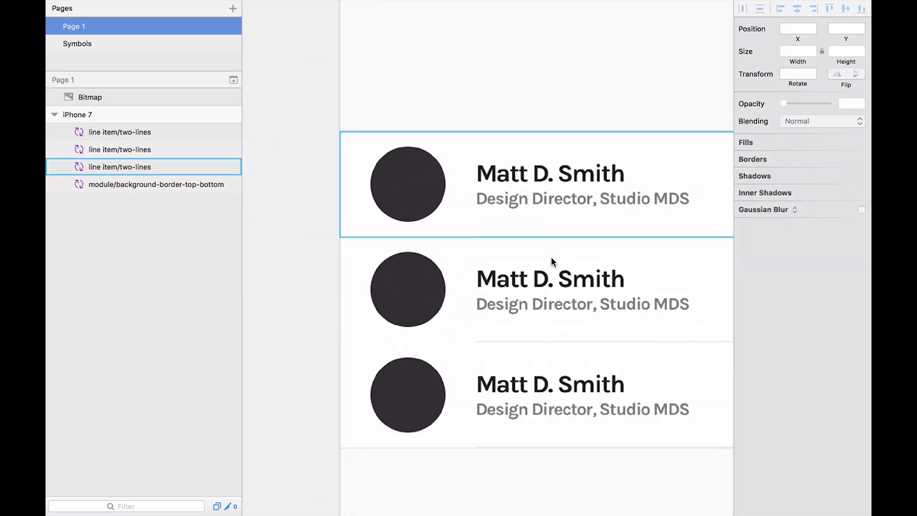
pyautogui.scroll(-3, 484, 253)
pyautogui.scroll(5, 310, 380)
pyautogui.scroll(-1, 514, 170)
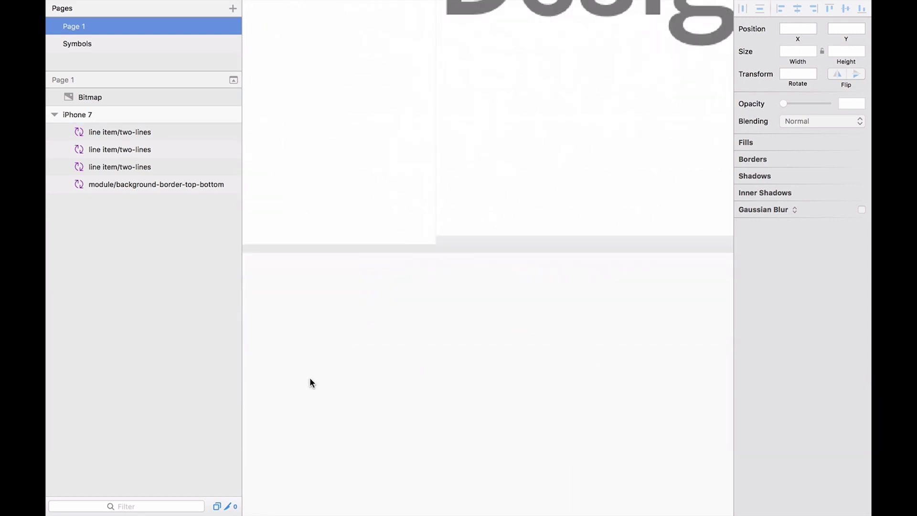
pyautogui.click(483, 216)
pyautogui.scroll(-6, 477, 246)
pyautogui.click(499, 328)
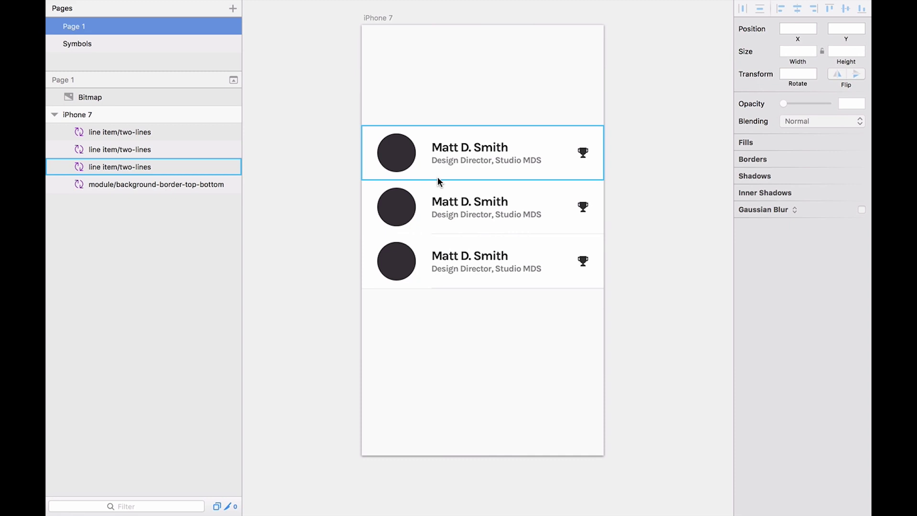
pyautogui.scroll(5, 454, 287)
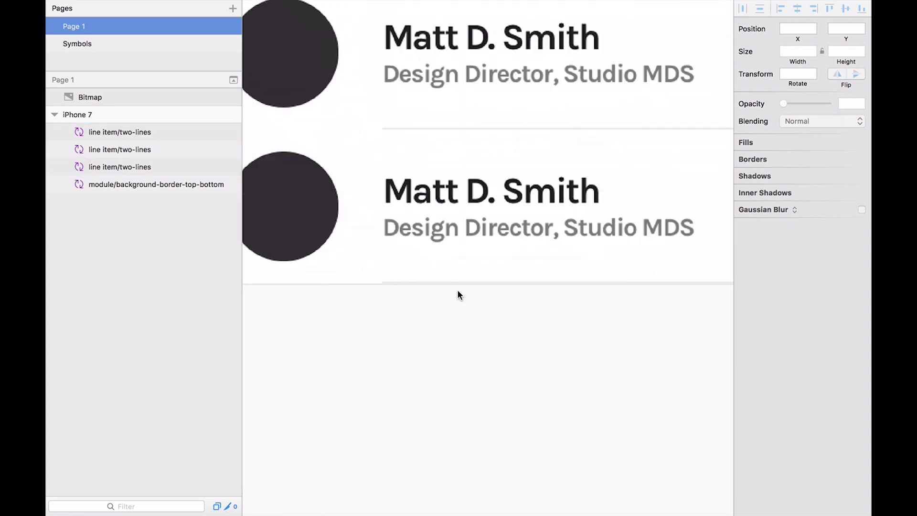
# In the line item master, make the divider line a line item/divider symbol, then return to Page 1
pyautogui.click(453, 240)
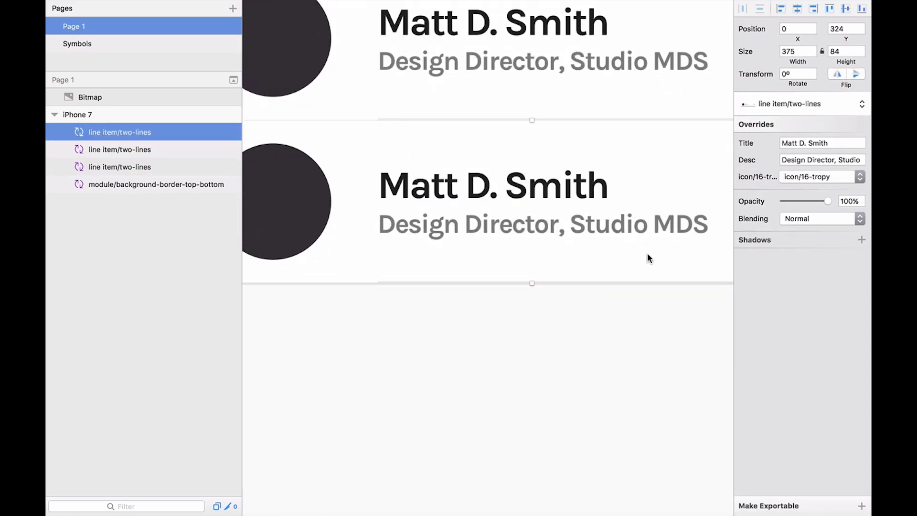
pyautogui.doubleClick(403, 266)
pyautogui.scroll(5, 428, 300)
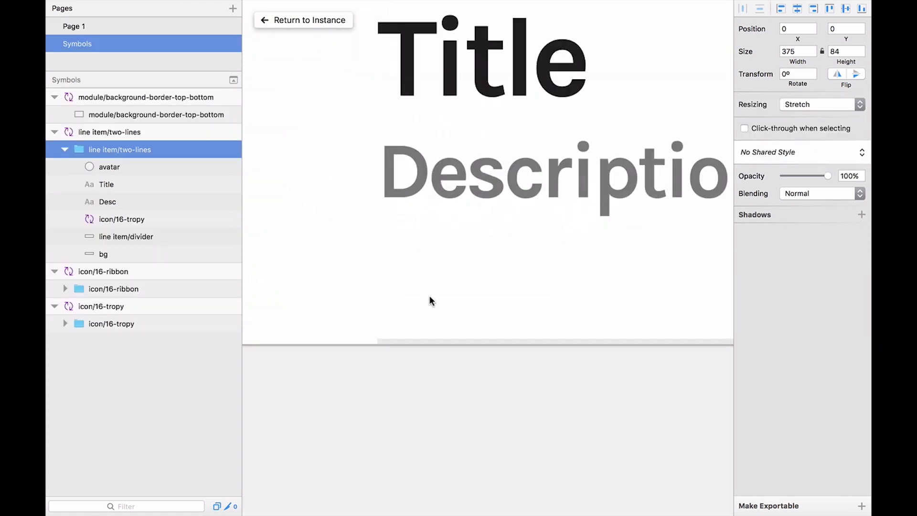
pyautogui.click(451, 305)
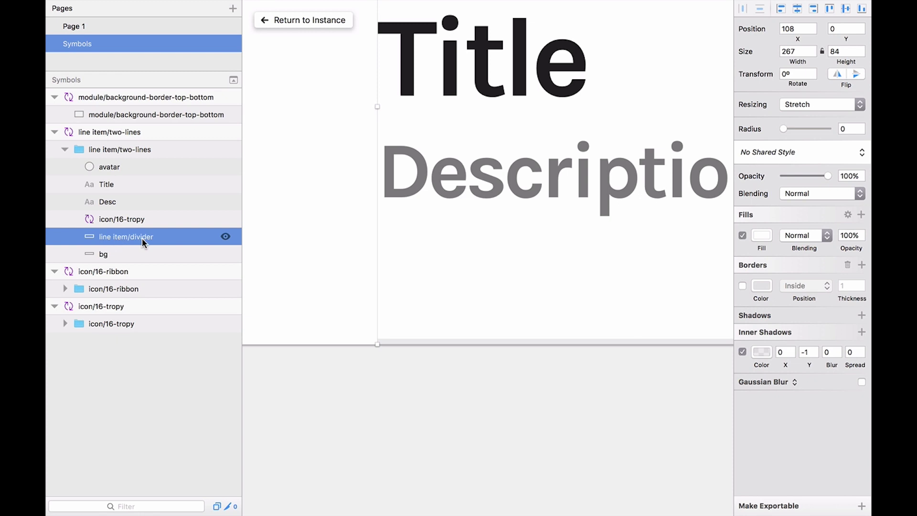
pyautogui.press('super+alt+k')
pyautogui.click(584, 97)
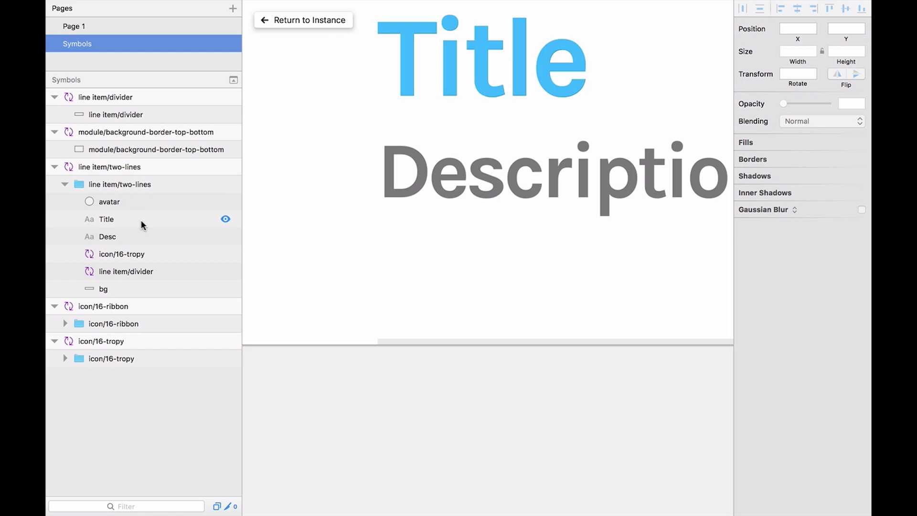
pyautogui.click(296, 19)
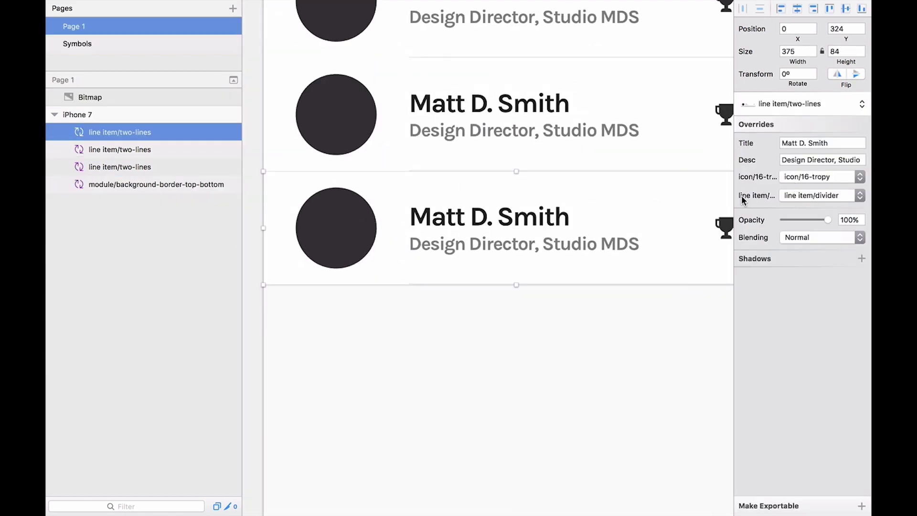
# Set the bottom row's line item/divider override to None
pyautogui.click(810, 195)
pyautogui.click(812, 176)
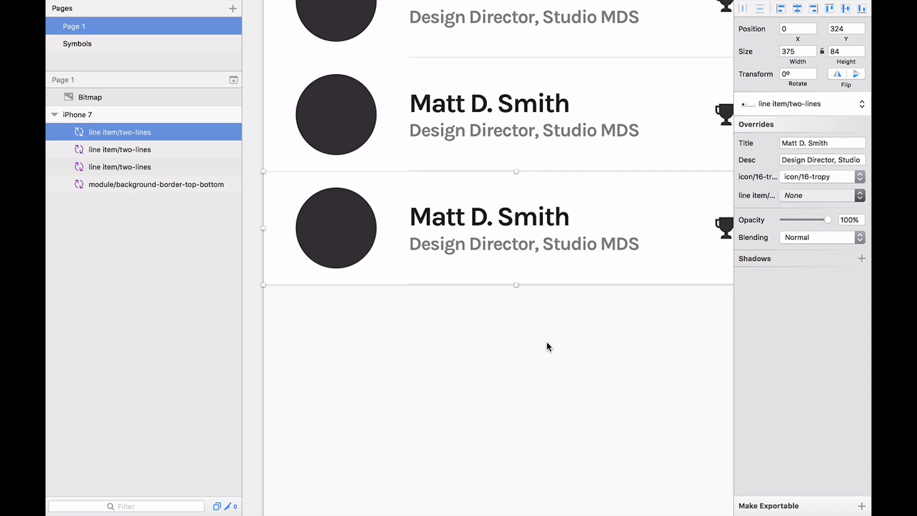
pyautogui.click(549, 345)
# Zoom out and inspect each list row's divider override
pyautogui.press('super+0')
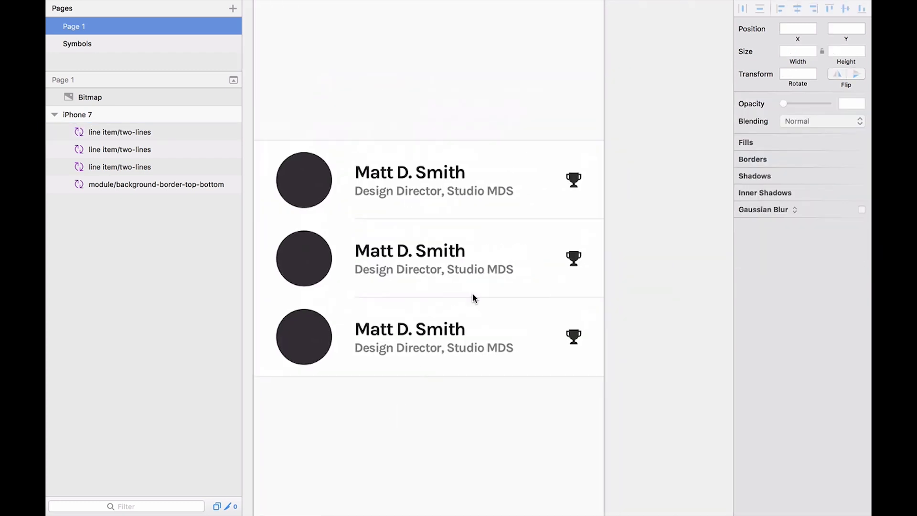
pyautogui.scroll(-4, 458, 213)
pyautogui.hscroll(-2, 458, 213)
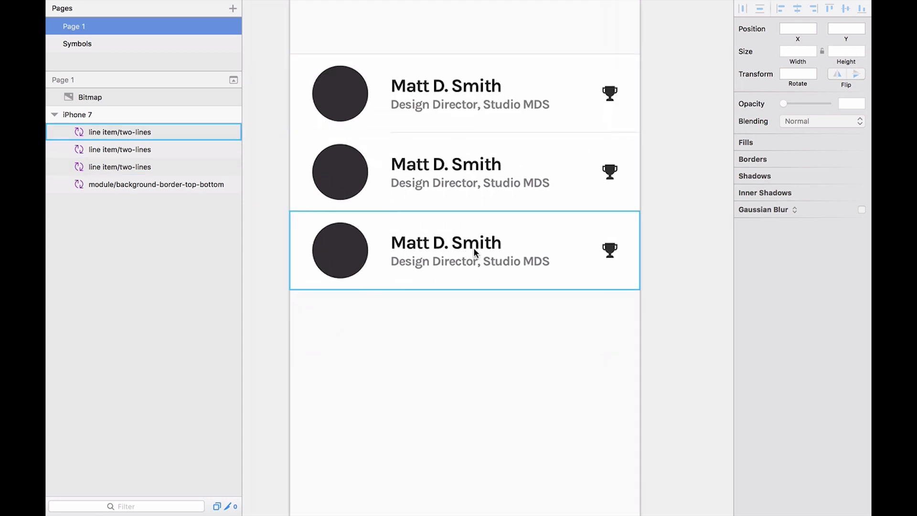
pyautogui.scroll(3, 474, 288)
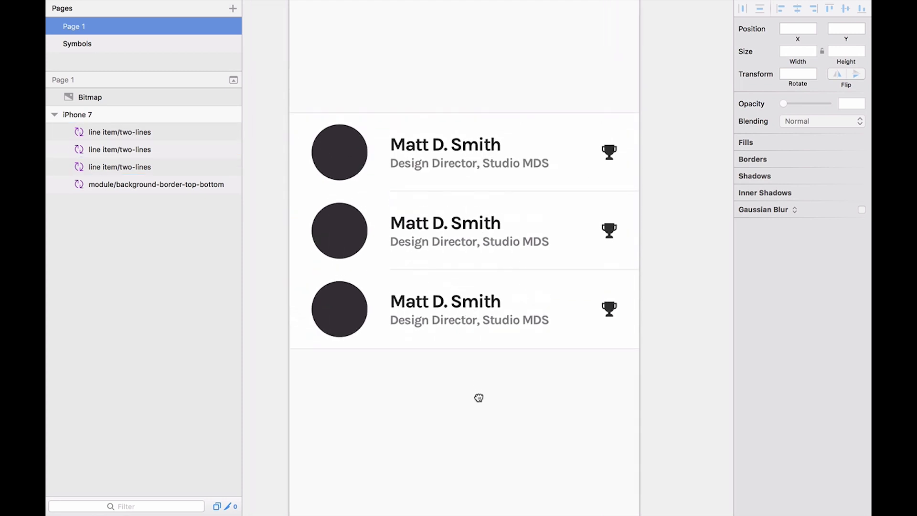
pyautogui.click(153, 132)
pyautogui.click(154, 166)
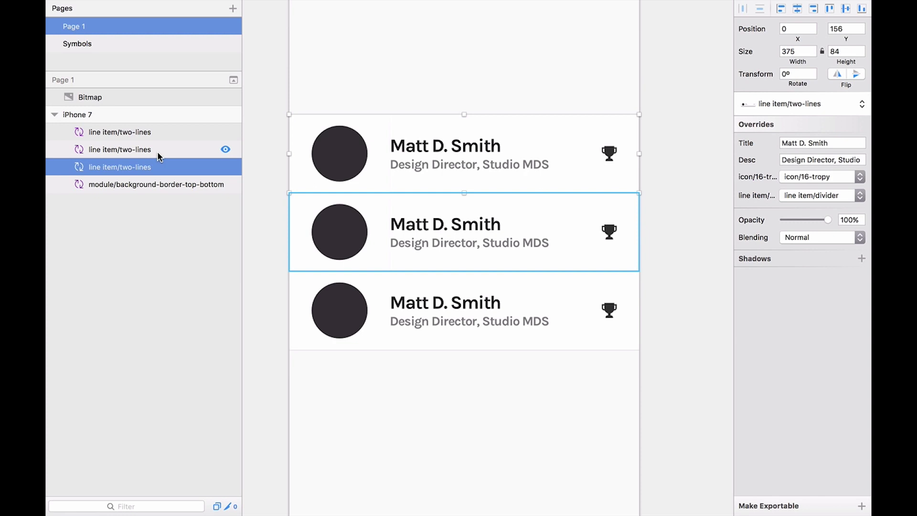
pyautogui.click(157, 151)
pyautogui.click(160, 132)
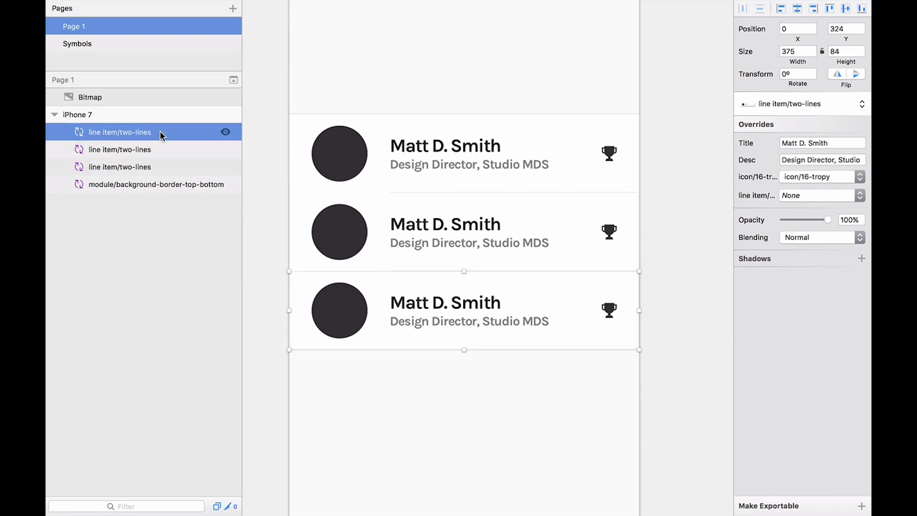
pyautogui.click(163, 167)
pyautogui.click(158, 183)
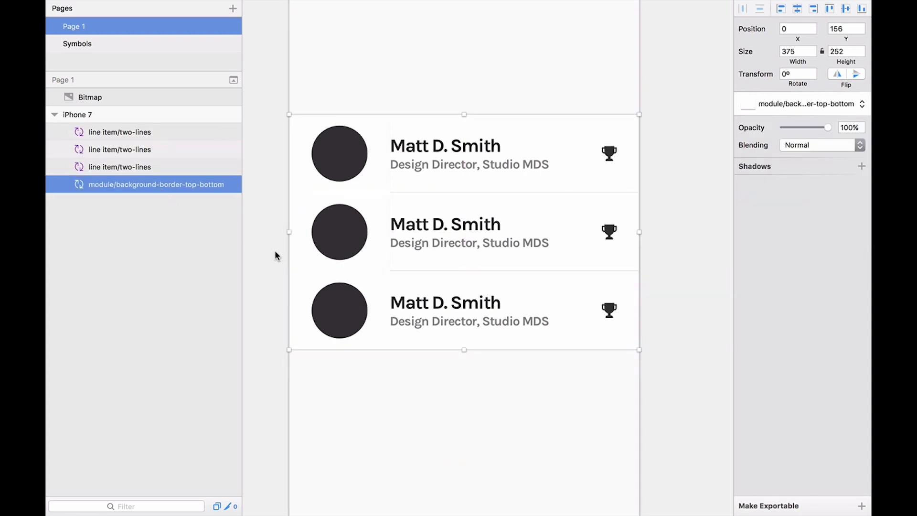
# Stretch the background module taller to 375 × 304
pyautogui.moveTo(463, 114); pyautogui.dragTo(463, 64)
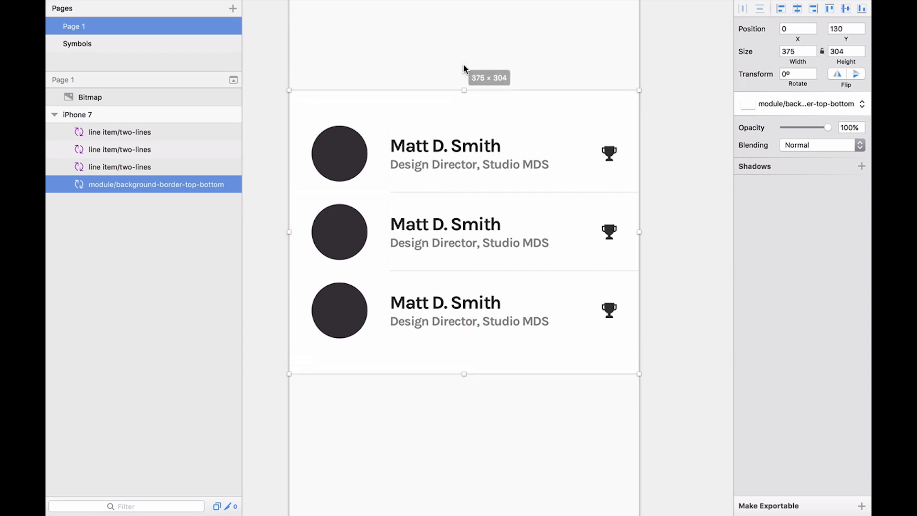
pyautogui.click(525, 42)
pyautogui.scroll(5, 416, 133)
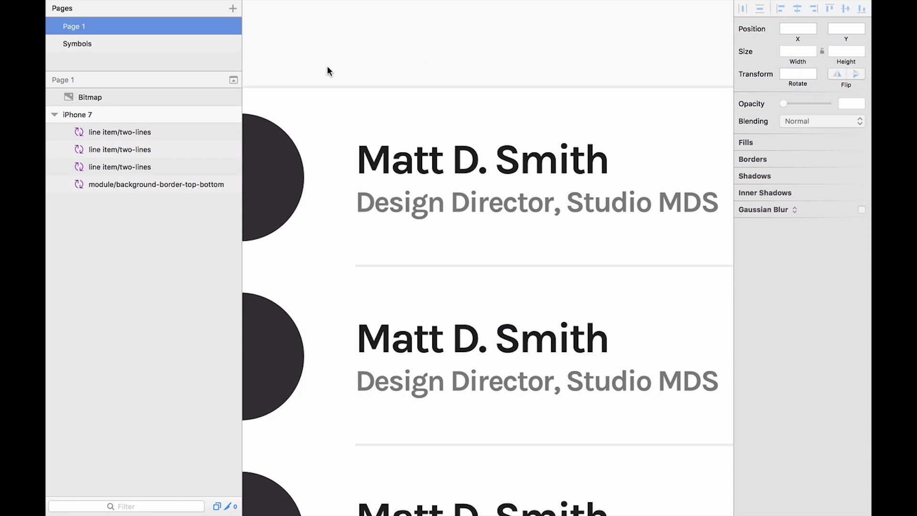
pyautogui.press('super+0')
pyautogui.click(404, 225)
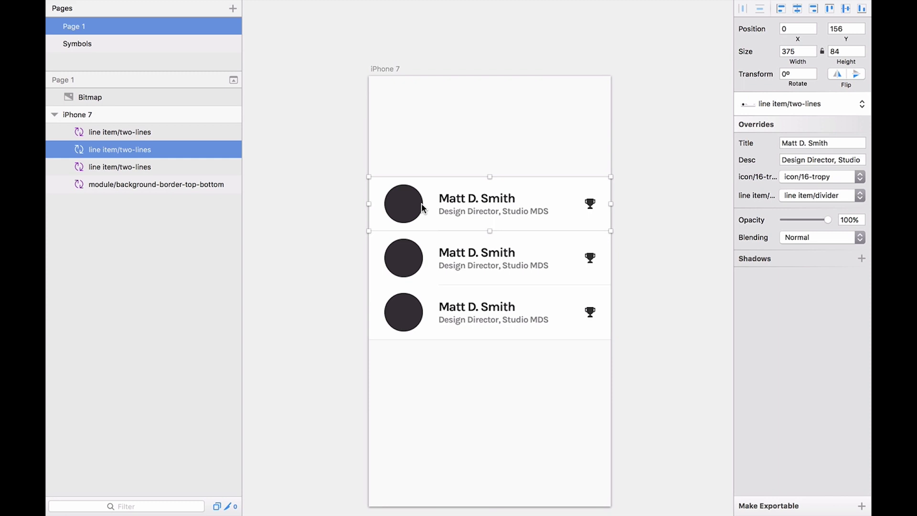
# Turn the avatar circle in the line item master into an avatar symbol and open its master
pyautogui.doubleClick(400, 212)
pyautogui.click(400, 211)
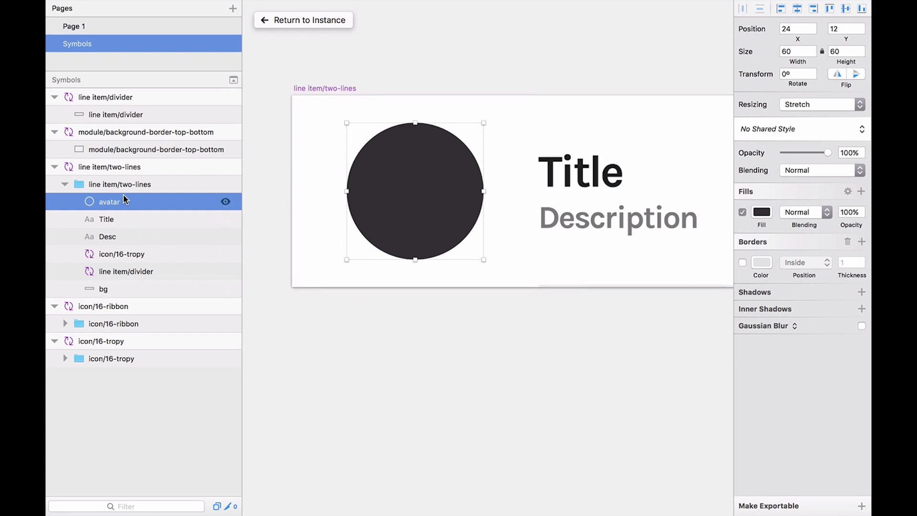
pyautogui.press('super+alt+k')
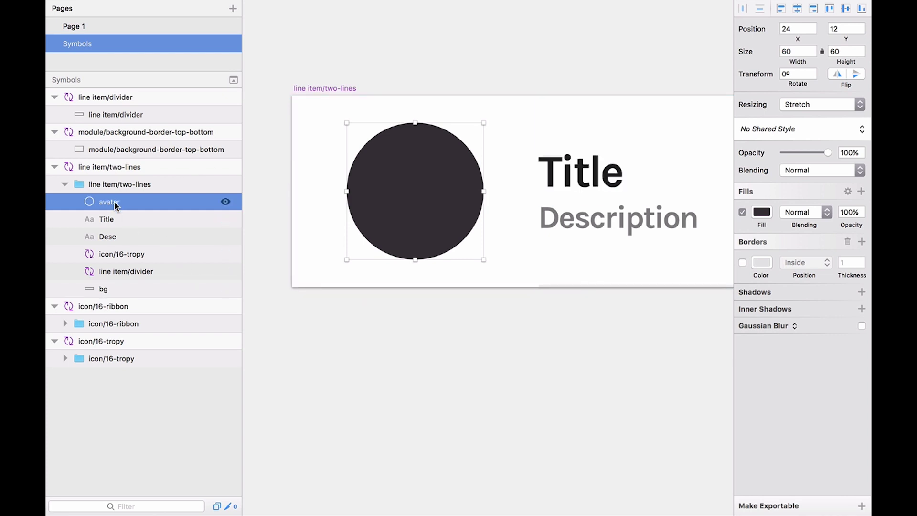
pyautogui.press('Return')
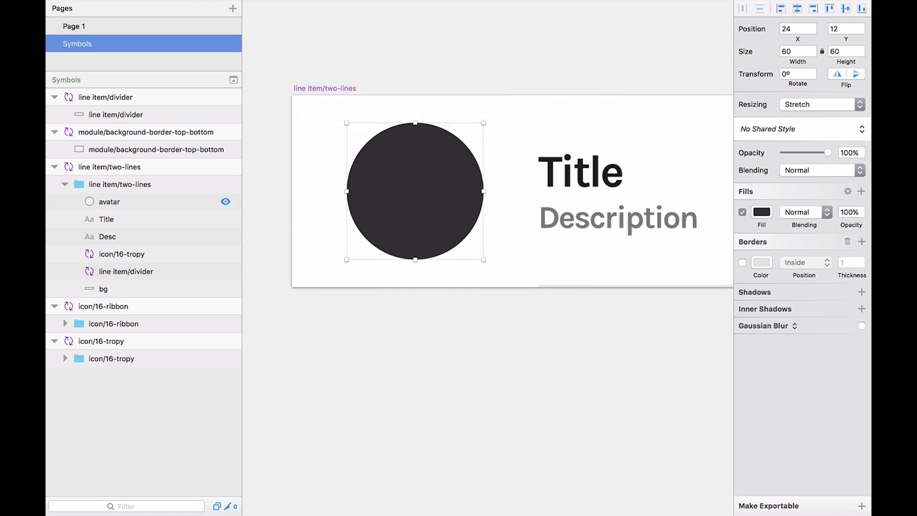
pyautogui.doubleClick(457, 195)
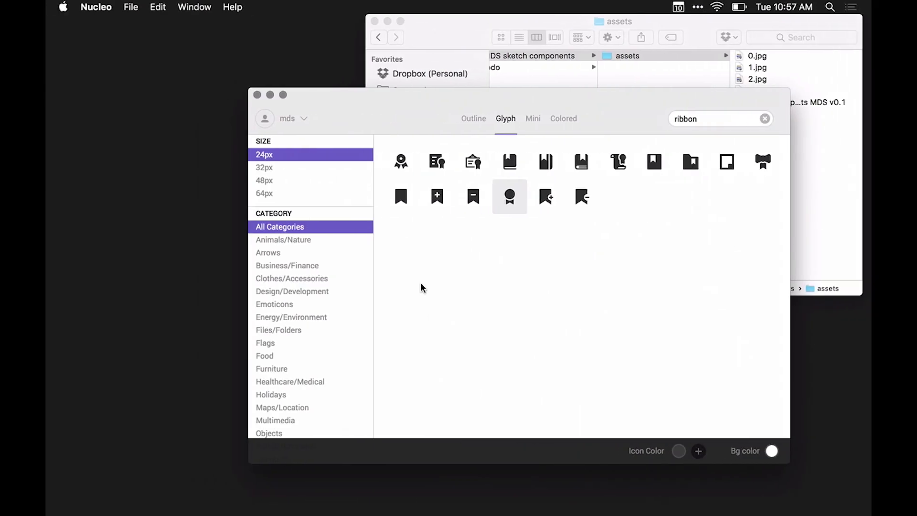
# Close the icon library, preview the assets folder photos, and drag 0.jpg into Sketch
pyautogui.click(255, 95)
pyautogui.click(420, 39)
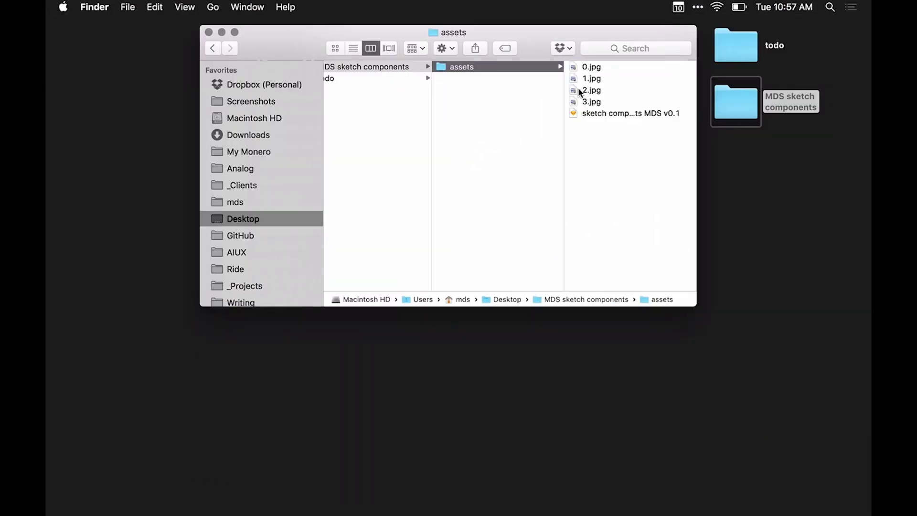
pyautogui.click(602, 70)
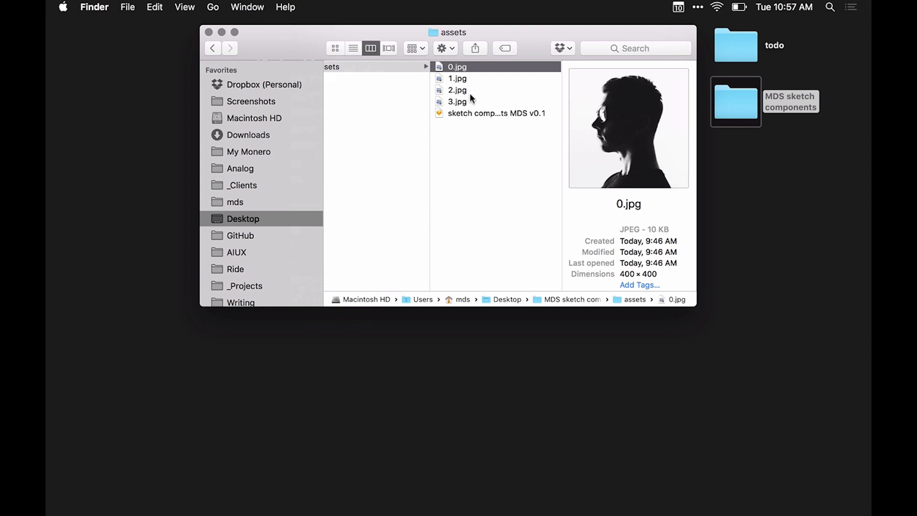
pyautogui.click(458, 77)
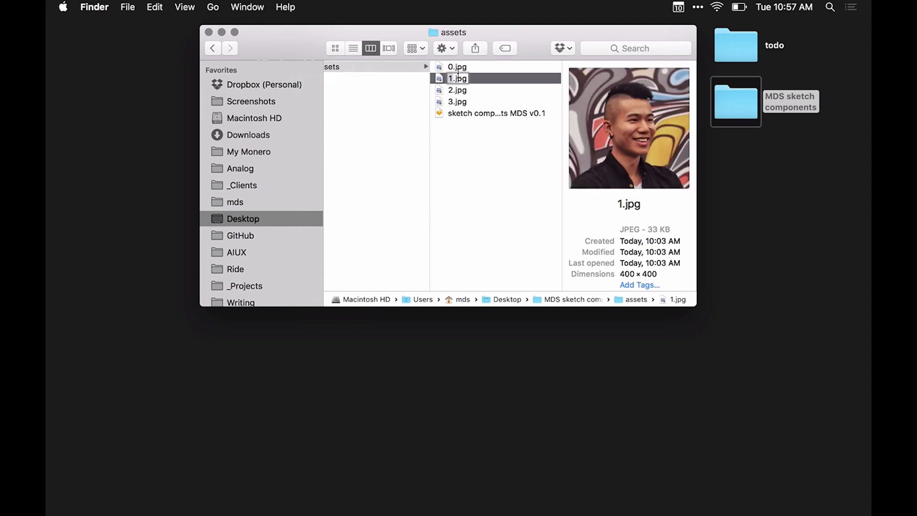
pyautogui.click(467, 100)
pyautogui.press('Up')
pyautogui.press('Up')
pyautogui.press('Up')
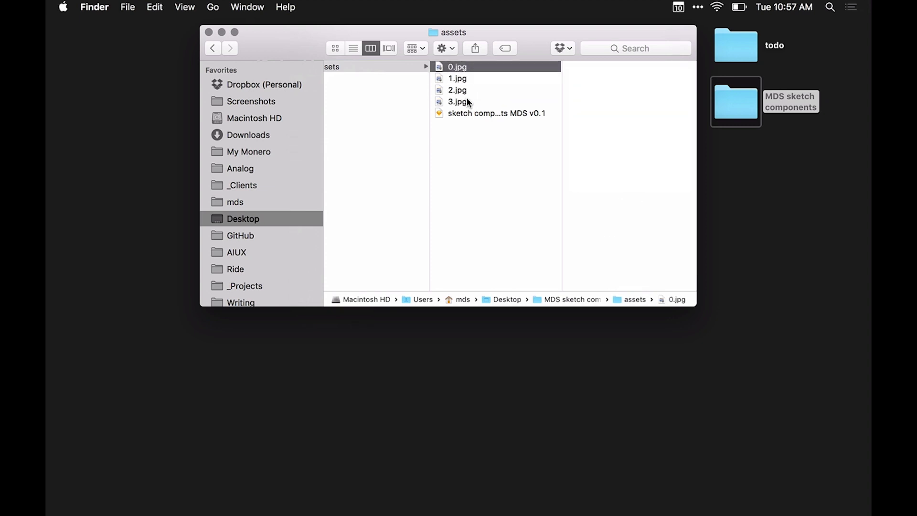
pyautogui.moveTo(459, 70)
pyautogui.mouseDown()
pyautogui.moveTo(114, 429)
pyautogui.moveTo(375, 397)
pyautogui.moveTo(466, 287)
pyautogui.moveTo(591, 299)
pyautogui.mouseUp()
# Resize the 0.jpg photo to 60×60 and place it over the avatar circle
pyautogui.scroll(-10, 409, 150)
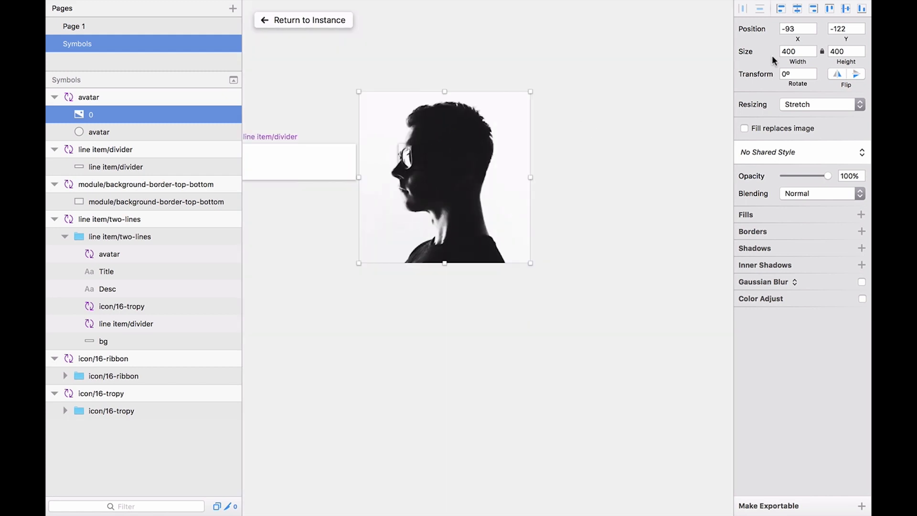
pyautogui.click(793, 51)
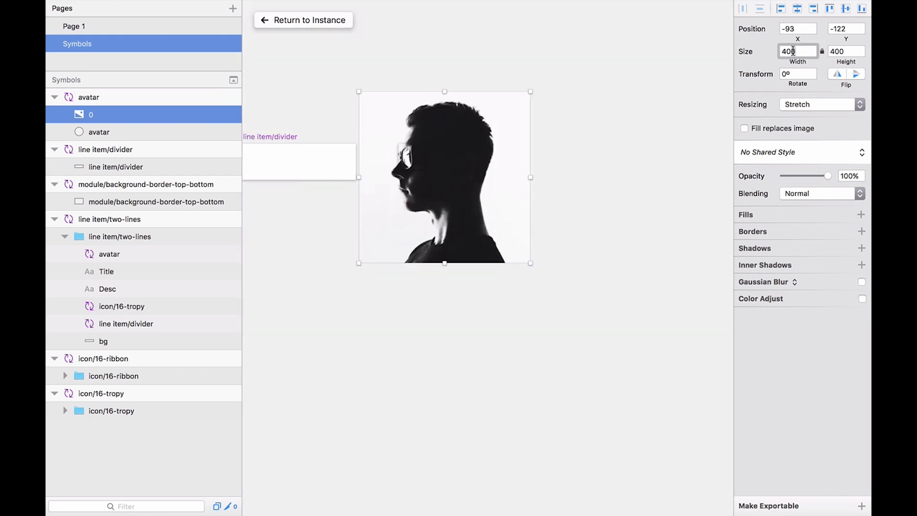
pyautogui.write('60')
pyautogui.press('Tab')
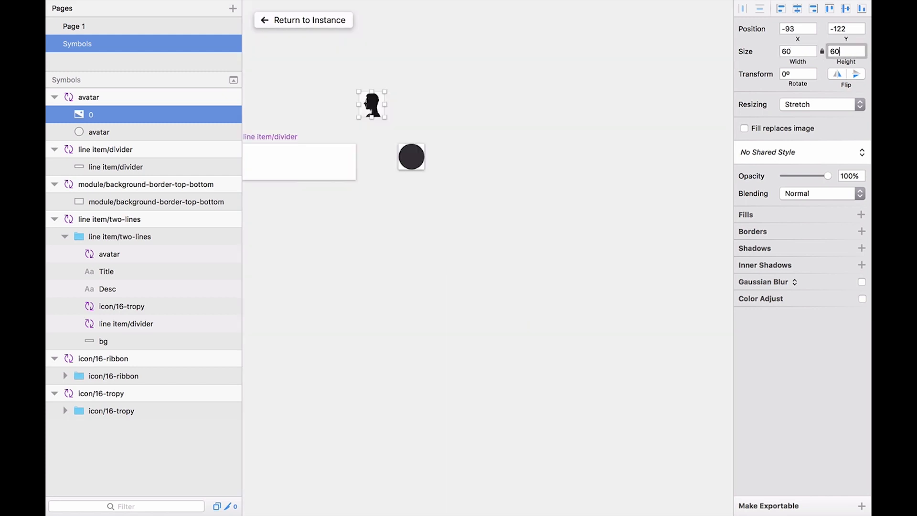
pyautogui.click(695, 81)
pyautogui.click(382, 117)
pyautogui.moveTo(383, 117); pyautogui.dragTo(413, 163)
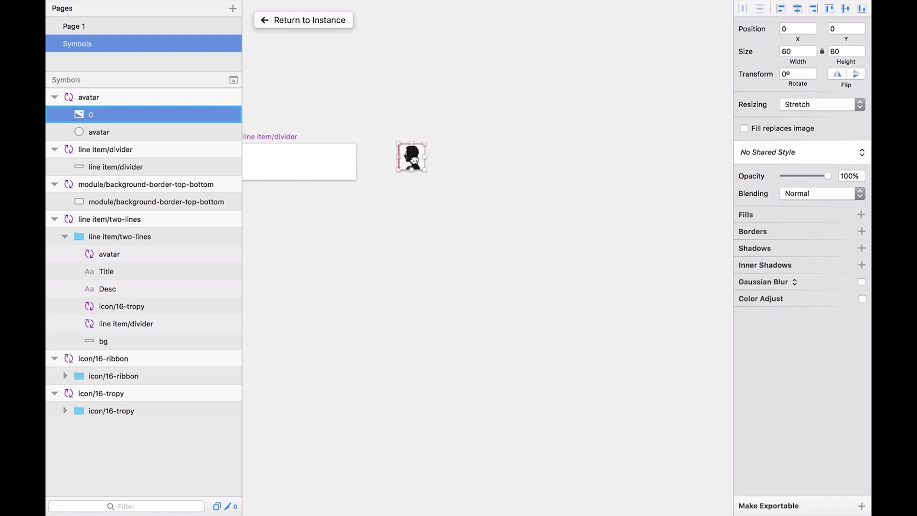
# Use the avatar circle as a mask for the photo
pyautogui.scroll(5, 413, 162)
pyautogui.click(503, 151)
pyautogui.click(431, 146)
pyautogui.click(123, 134)
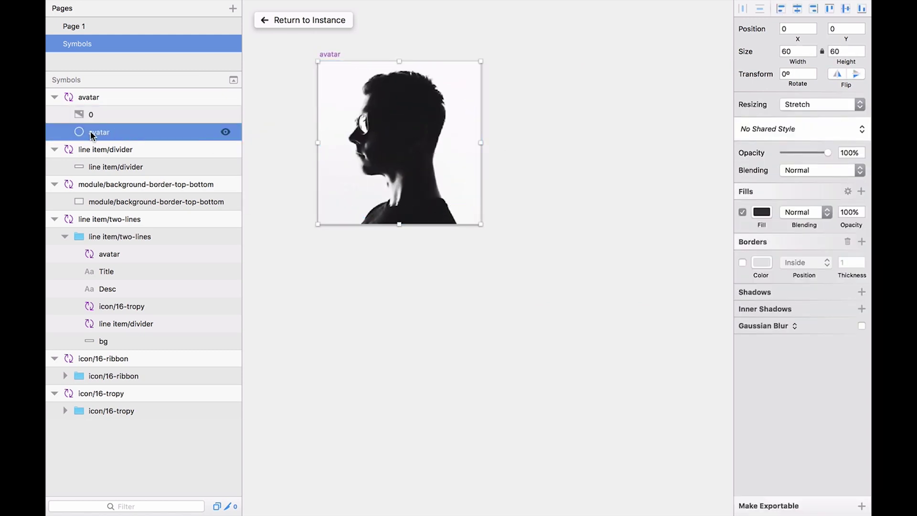
pyautogui.rightClick(79, 132)
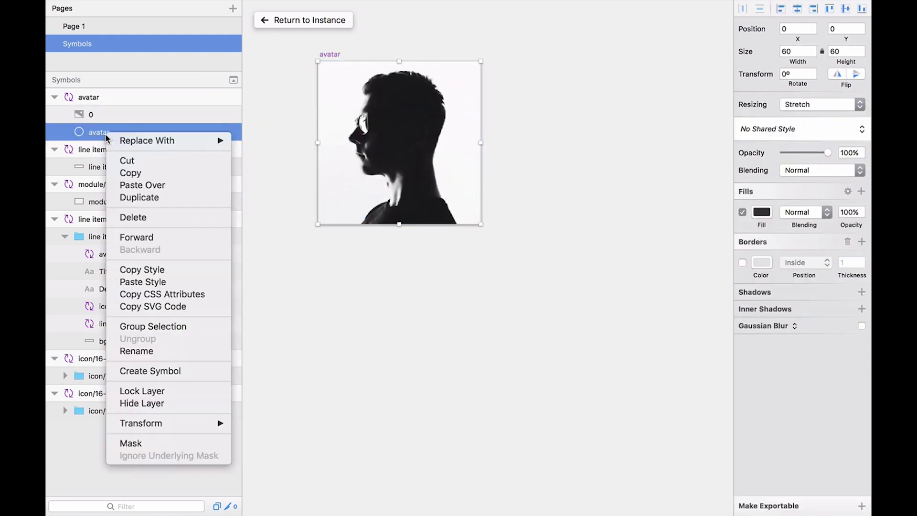
pyautogui.click(166, 444)
# Return from the avatar symbol to the line item instance
pyautogui.click(420, 305)
pyautogui.scroll(3, 434, 155)
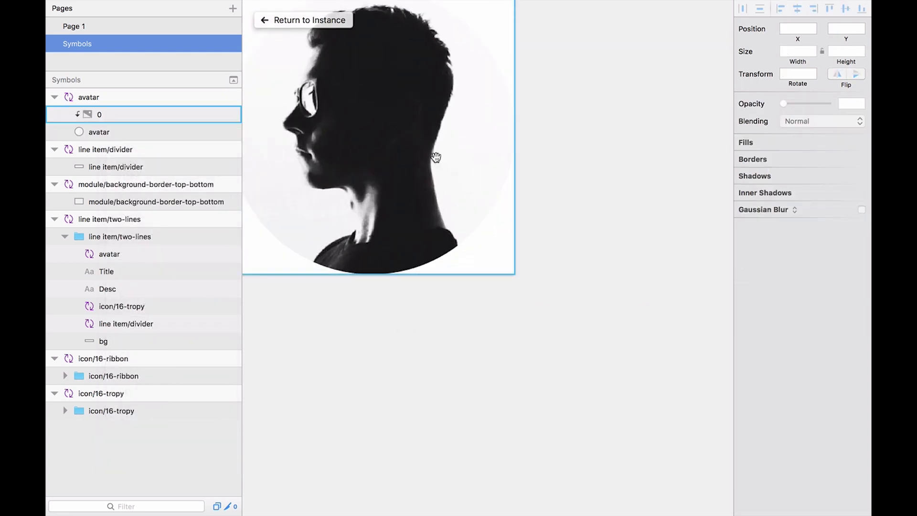
pyautogui.scroll(-3, 434, 156)
pyautogui.hscroll(-4, 297, 108)
pyautogui.scroll(2, 297, 108)
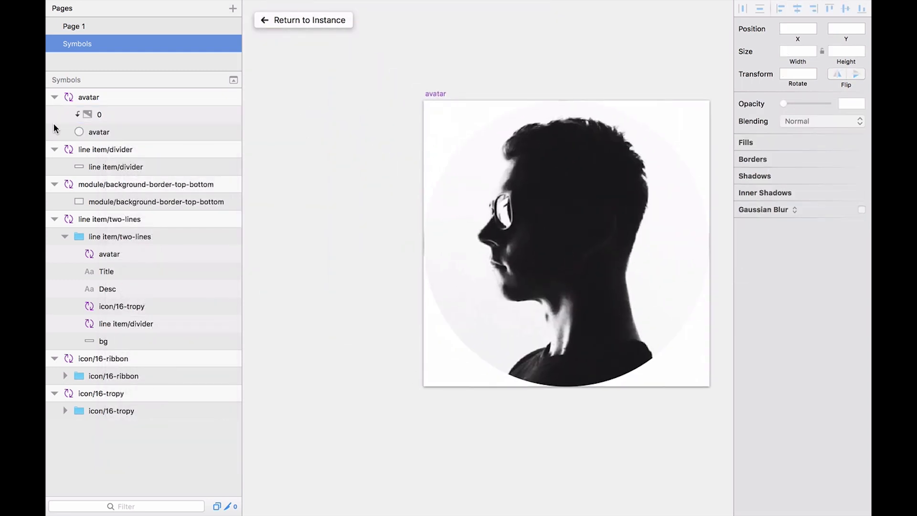
pyautogui.click(100, 117)
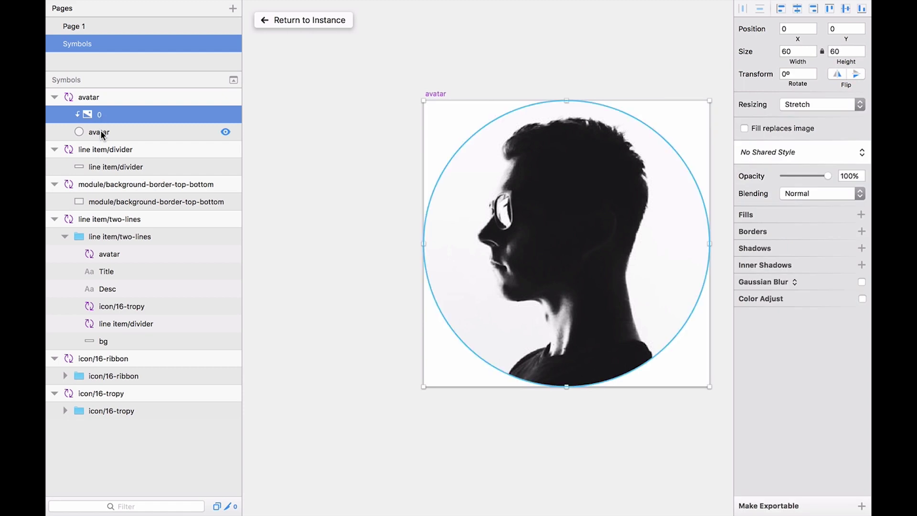
pyautogui.click(306, 21)
pyautogui.click(507, 61)
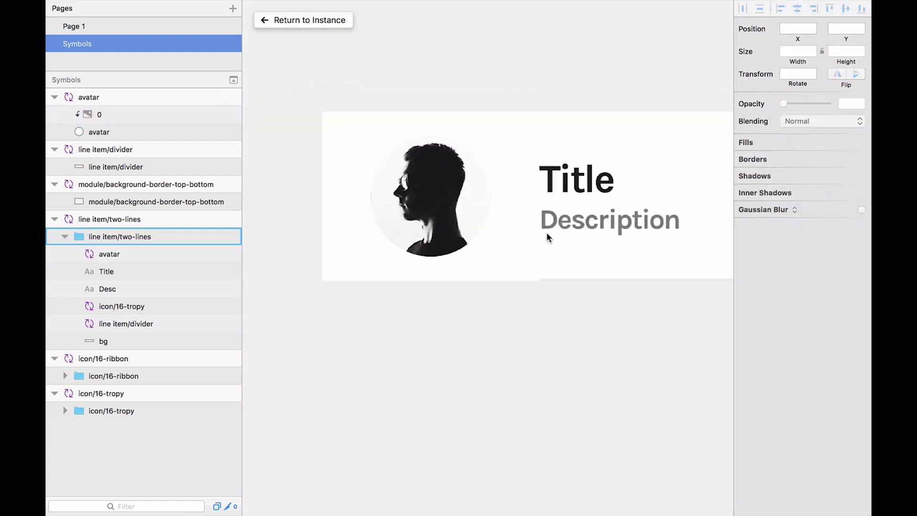
# Review the three iPhone 7 rows, select the third row, and open Mission Control
pyautogui.scroll(-5, 546, 232)
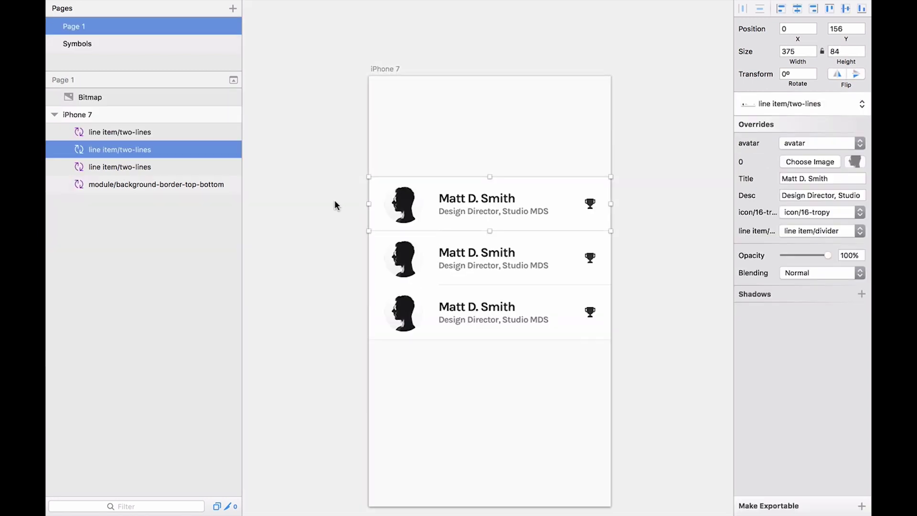
pyautogui.scroll(5, 399, 201)
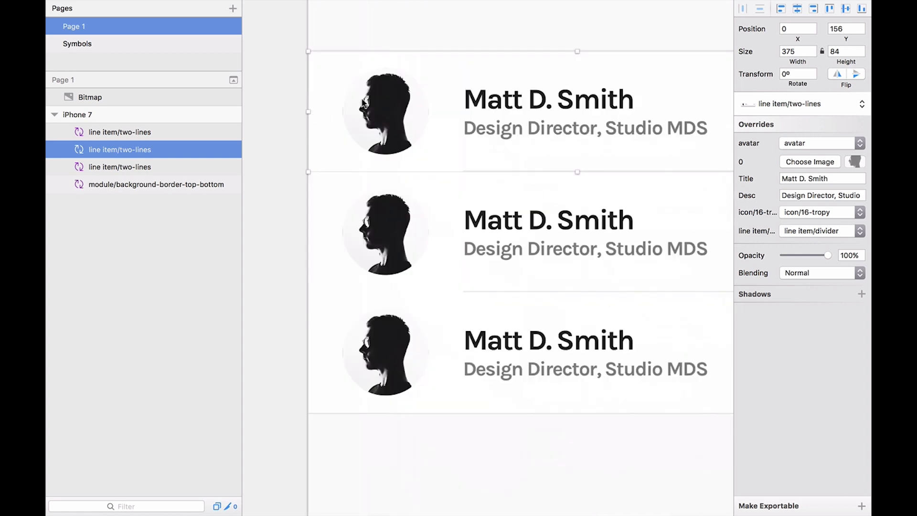
pyautogui.scroll(-5, 415, 312)
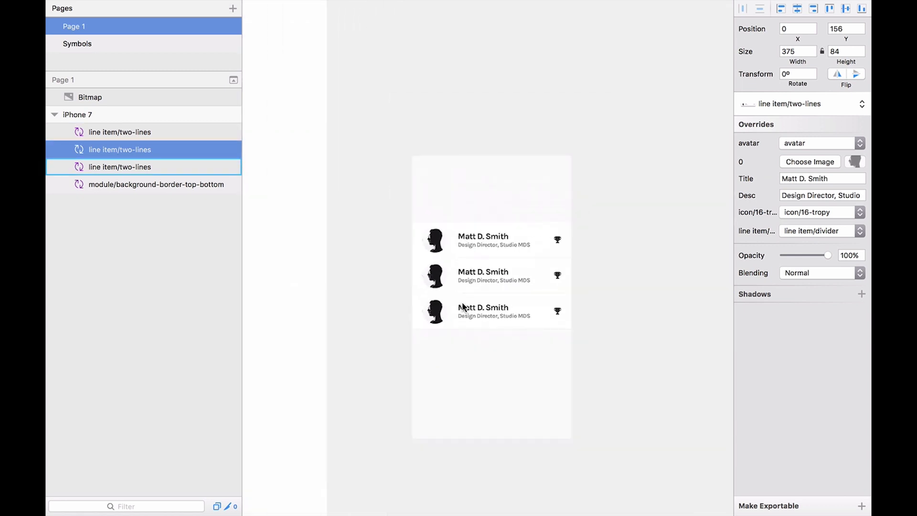
pyautogui.click(428, 307)
pyautogui.hotkey('ctrl', 'Left')
pyautogui.hotkey('ctrl', 'Up')
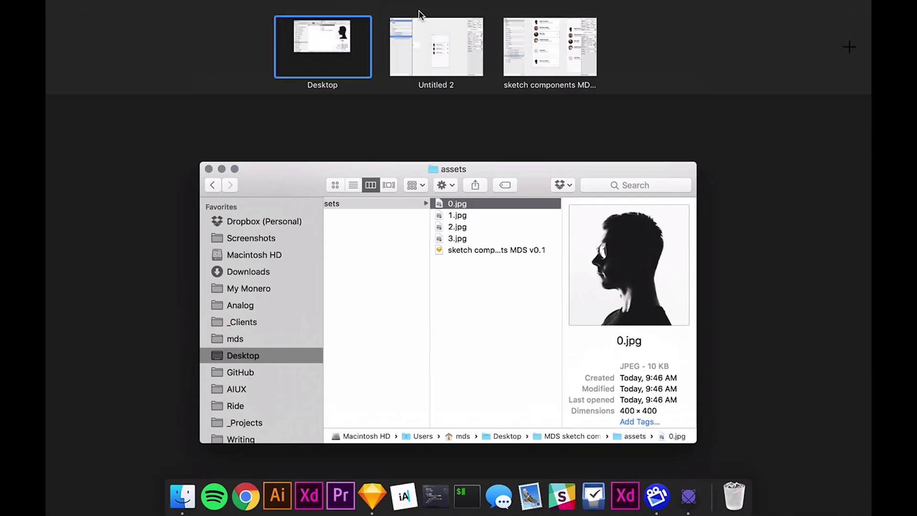
# Capture the finished iPhone 7 list in the components document as an image
pyautogui.moveTo(654, 41); pyautogui.dragTo(431, 38)
pyautogui.click(561, 35)
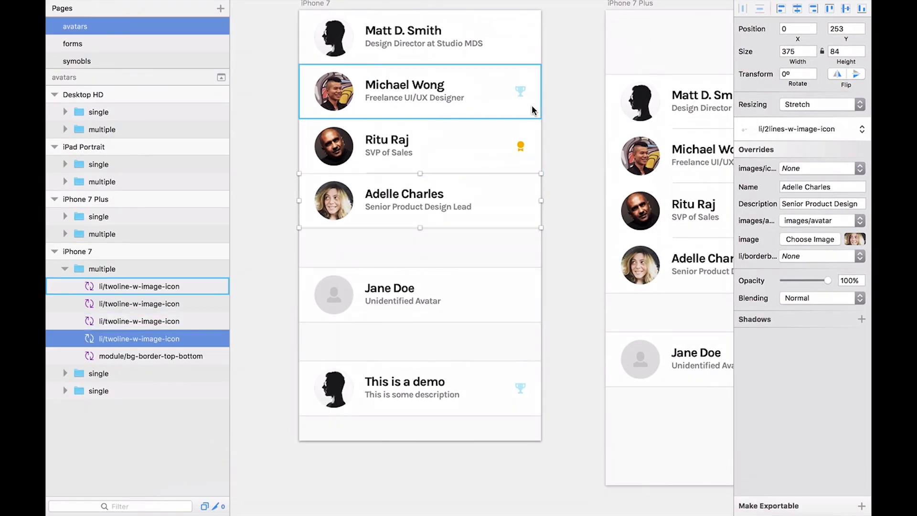
pyautogui.click(574, 119)
pyautogui.moveTo(297, 20); pyautogui.dragTo(563, 298)
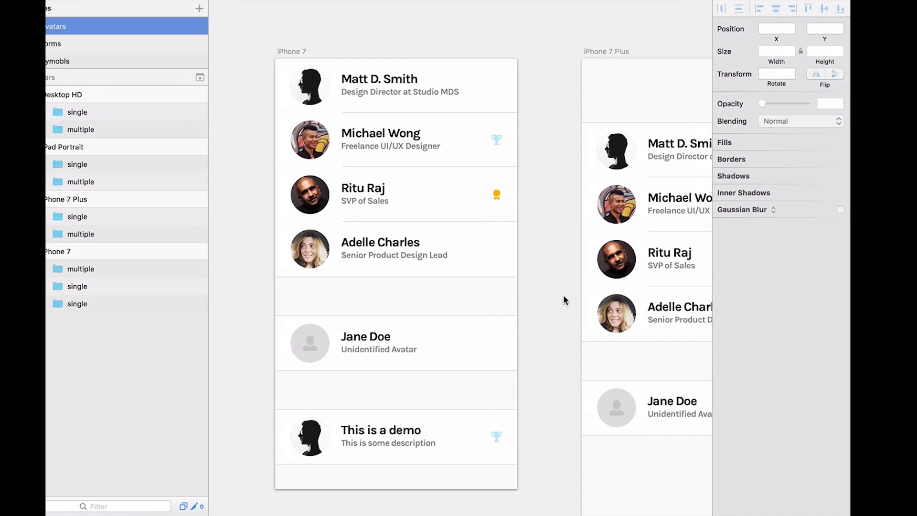
# Paste the captured list picture into the placeholder Bitmap layer
pyautogui.hotkey('ctrl', 'Left')
pyautogui.click(459, 255)
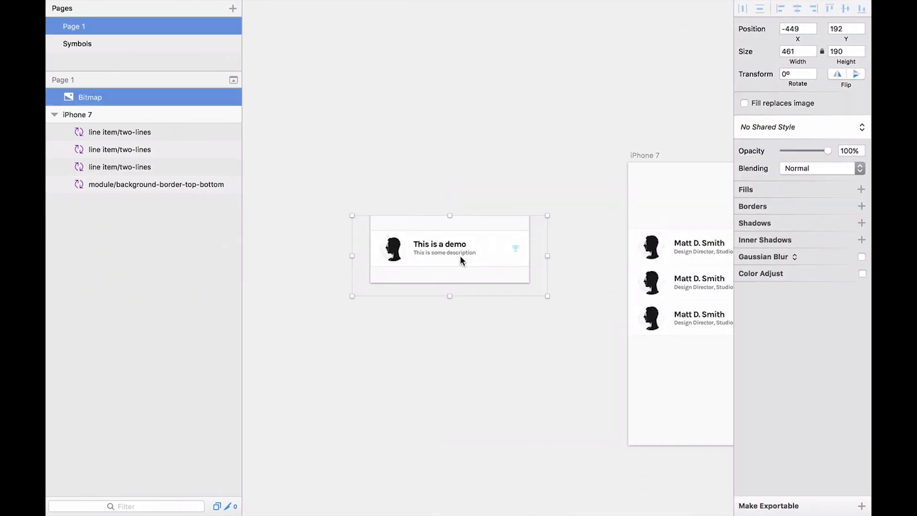
pyautogui.press('super+v')
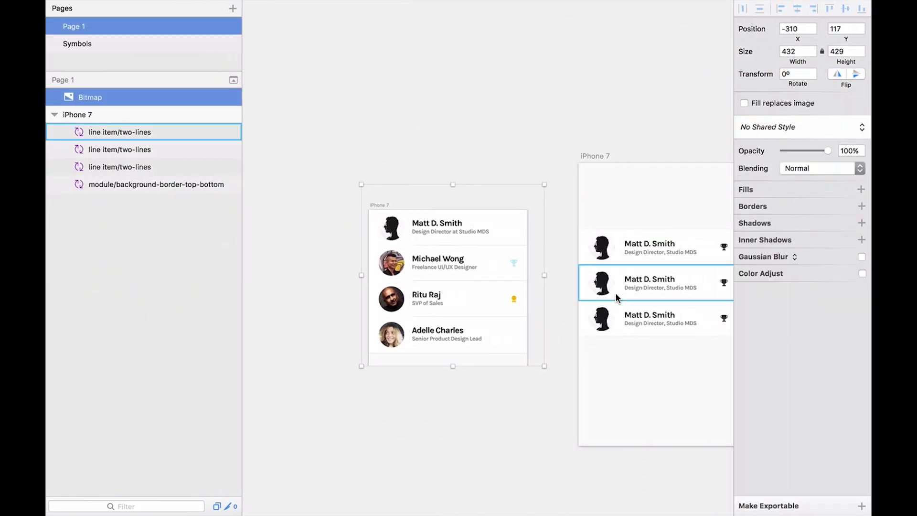
pyautogui.scroll(3, 615, 295)
pyautogui.press('super+alt+1')
pyautogui.scroll(-2, 536, 275)
# Reposition the middle line-item row so the three rows are evenly spaced
pyautogui.click(537, 239)
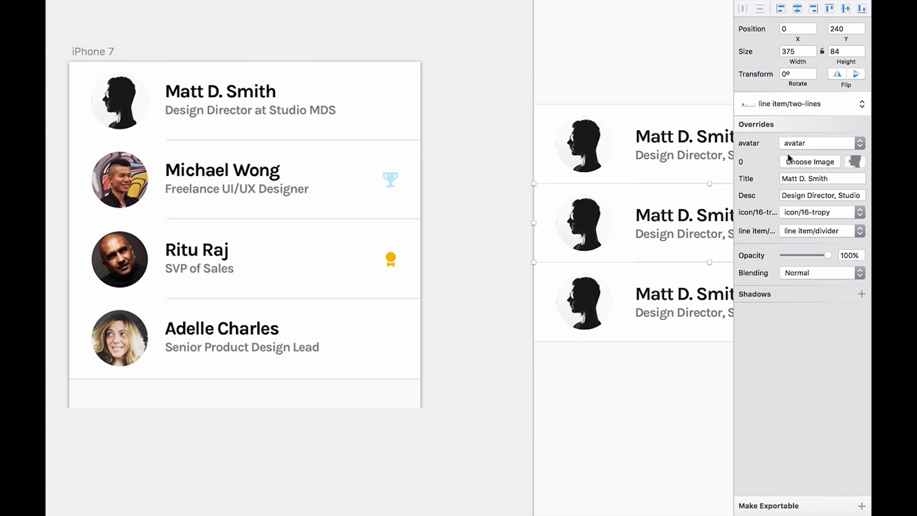
pyautogui.hscroll(2, 646, 178)
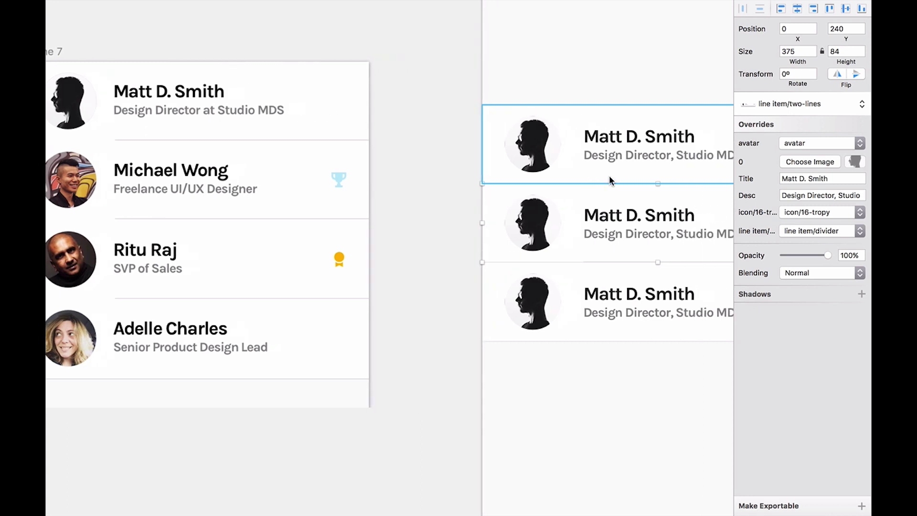
pyautogui.moveTo(491, 258); pyautogui.dragTo(610, 183)
pyautogui.hscroll(-3, 562, 182)
pyautogui.click(509, 160)
pyautogui.click(567, 158)
pyautogui.press('Escape')
pyautogui.moveTo(676, 157); pyautogui.dragTo(622, 228)
pyautogui.click(507, 200)
pyautogui.hscroll(2, 507, 201)
# Set the middle row's avatar override to the 1.jpg photo
pyautogui.click(581, 195)
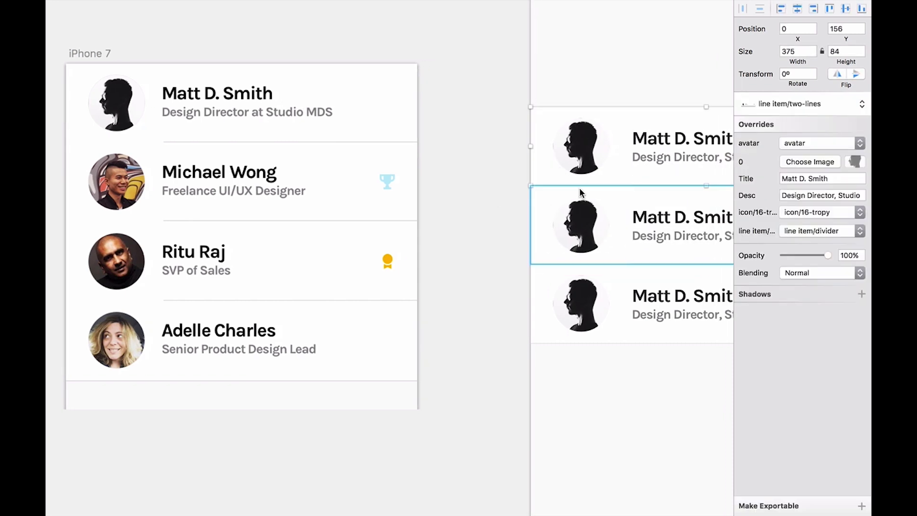
pyautogui.click(808, 162)
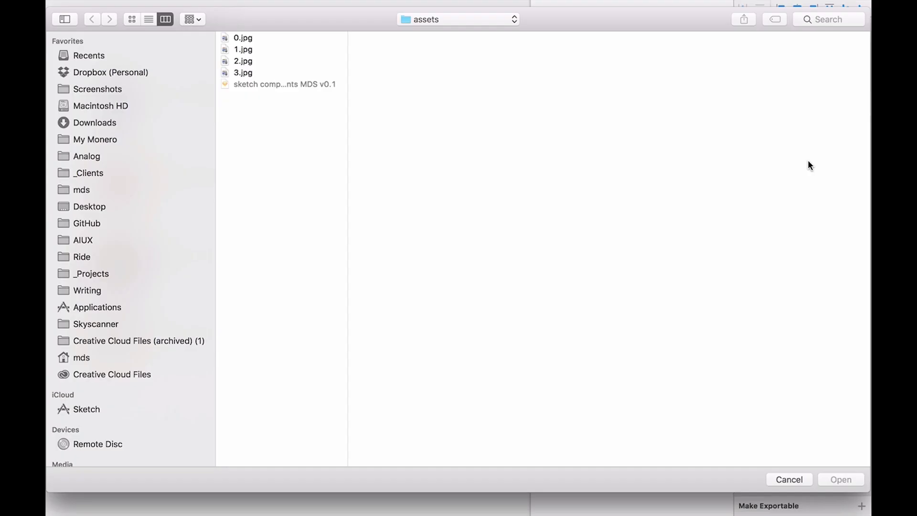
pyautogui.click(243, 38)
pyautogui.click(243, 49)
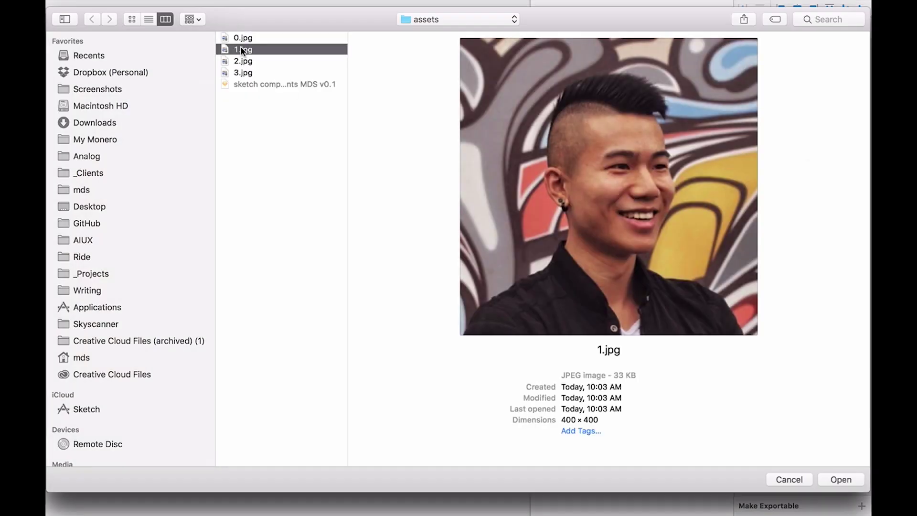
pyautogui.doubleClick(244, 50)
pyautogui.click(818, 182)
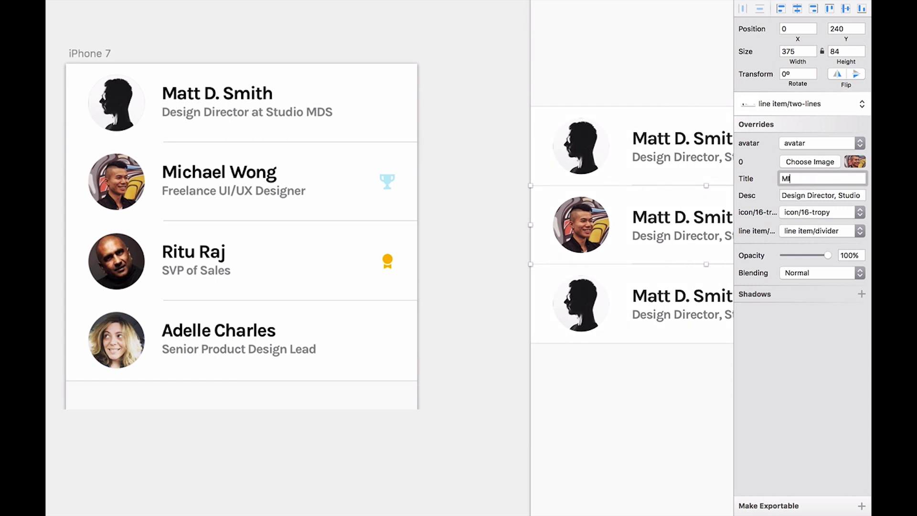
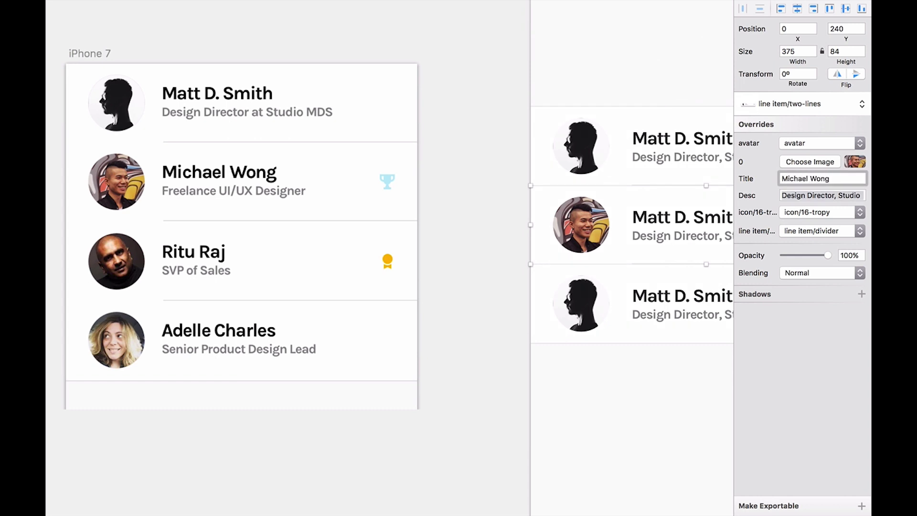
# Give the second row a new person's name and the description Freelance UI/UX Designer
pyautogui.press('Tab')
pyautogui.write('F')
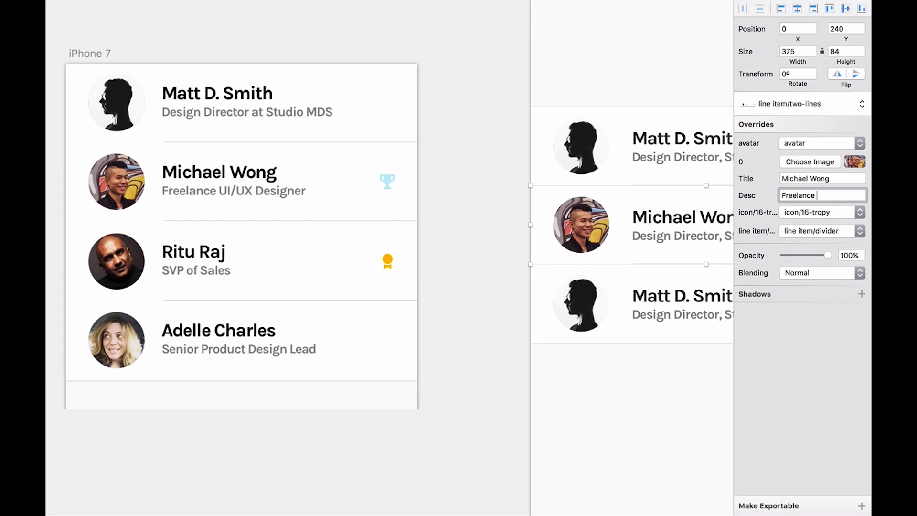
pyautogui.write('reelance UI/UX Designer')
pyautogui.press('Return')
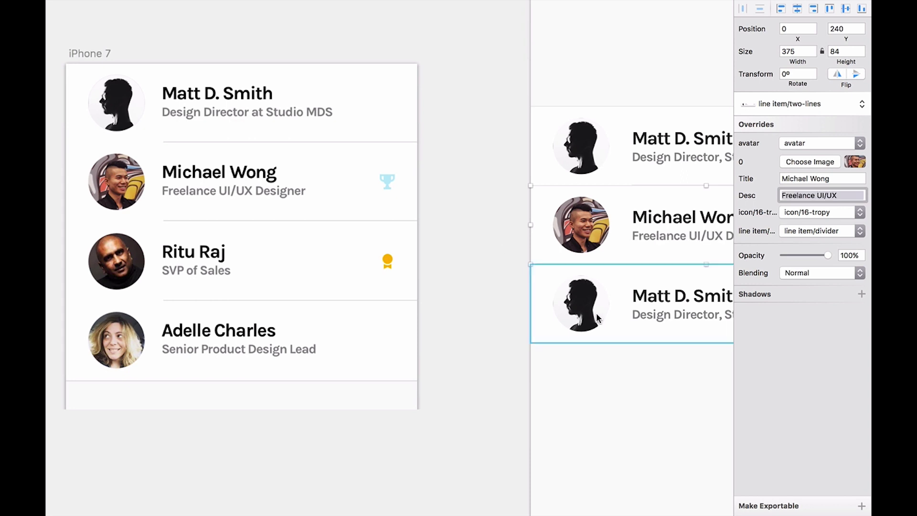
# Give the third row a new person's name, fixing a typo, and the description SVP of Sales
pyautogui.click(622, 308)
pyautogui.click(798, 179)
pyautogui.write('Ritu')
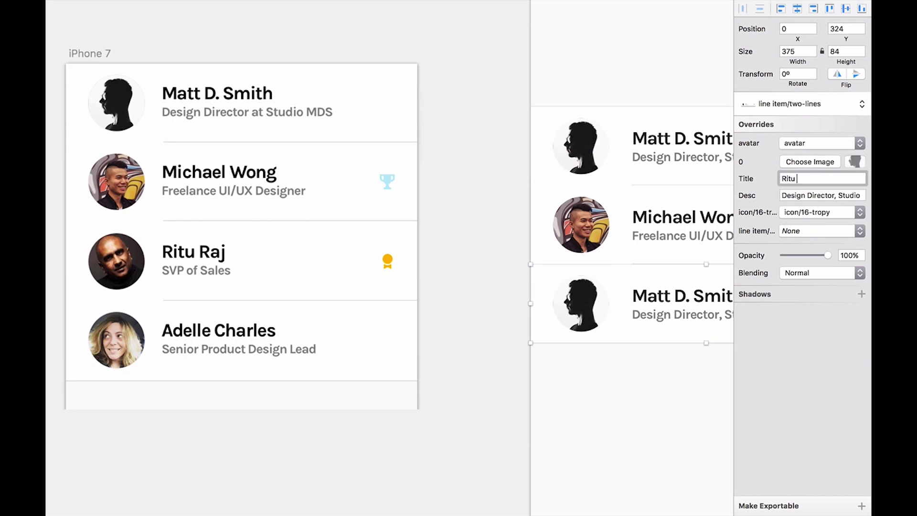
pyautogui.press('Tab')
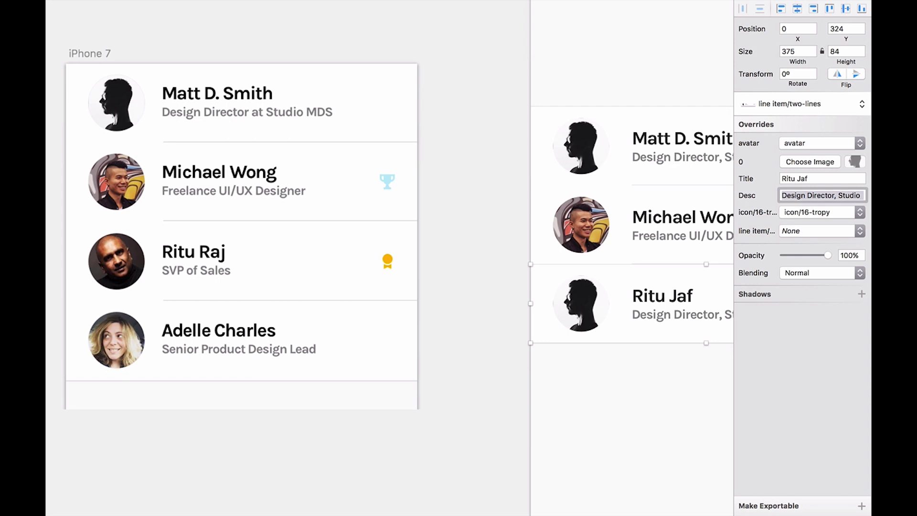
pyautogui.click(812, 179)
pyautogui.press('BackSpace')
pyautogui.write('j')
pyautogui.press('Tab')
pyautogui.write('SV')
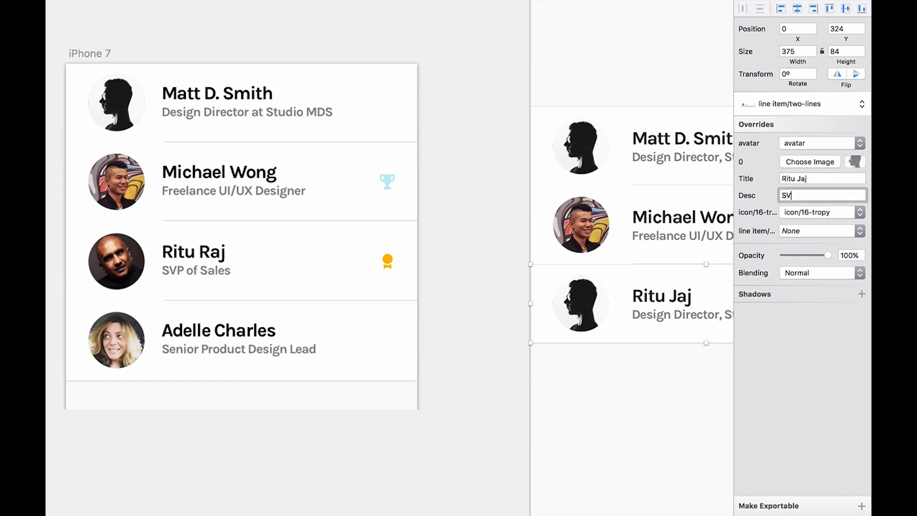
pyautogui.write('P of Sales')
pyautogui.press('Return')
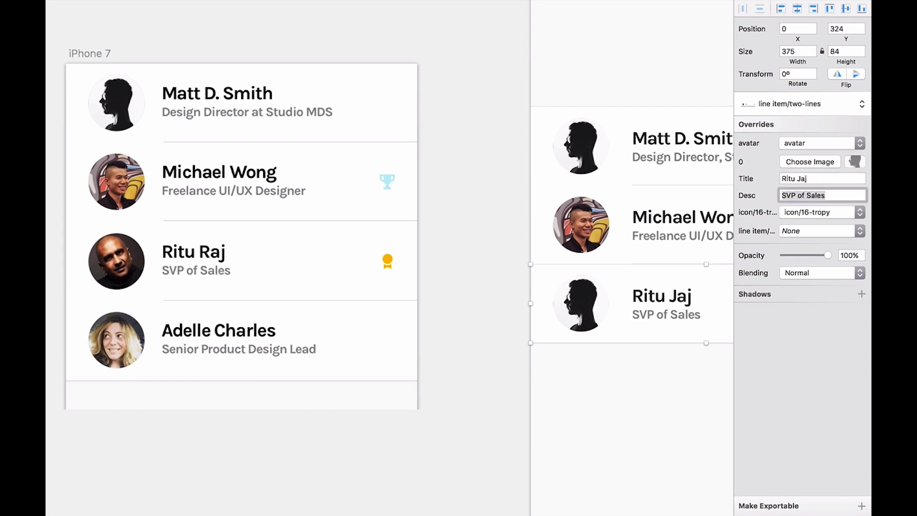
pyautogui.click(508, 272)
pyautogui.scroll(-5, 492, 272)
pyautogui.hscroll(3, 492, 272)
pyautogui.click(547, 220)
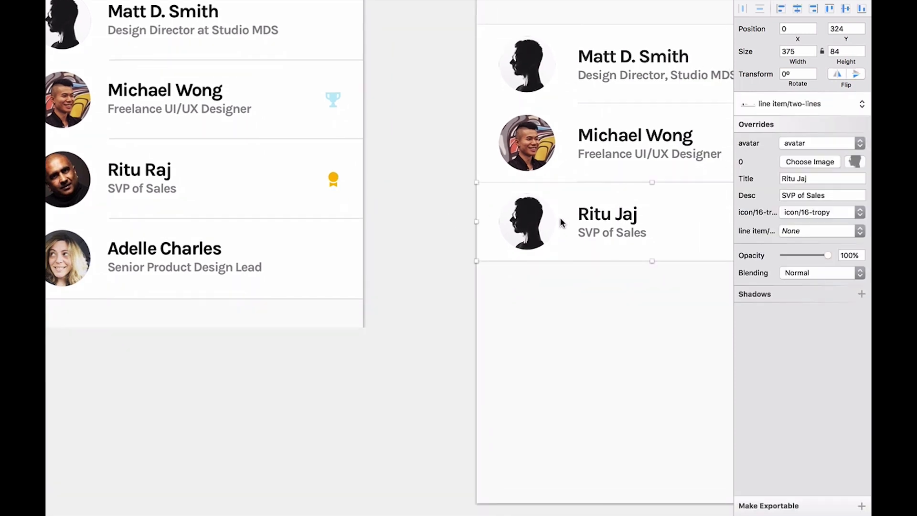
# Duplicate the third row into a fourth row with a new name and Senior Product Design Lead
pyautogui.moveTo(555, 240); pyautogui.dragTo(570, 319)
pyautogui.click(447, 285)
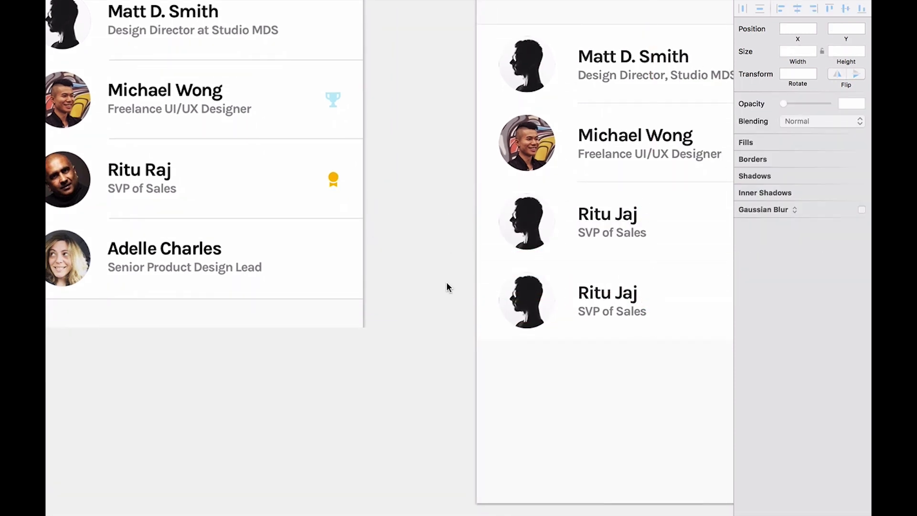
pyautogui.click(521, 297)
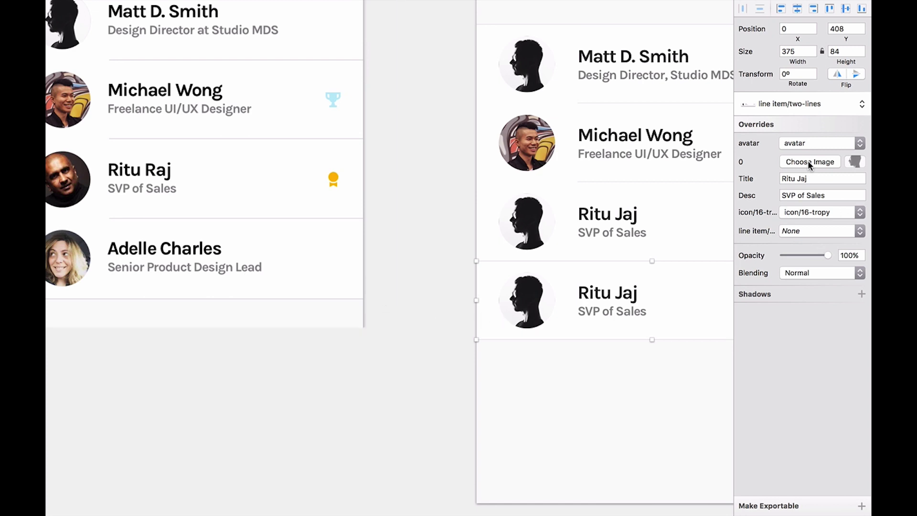
pyautogui.click(799, 177)
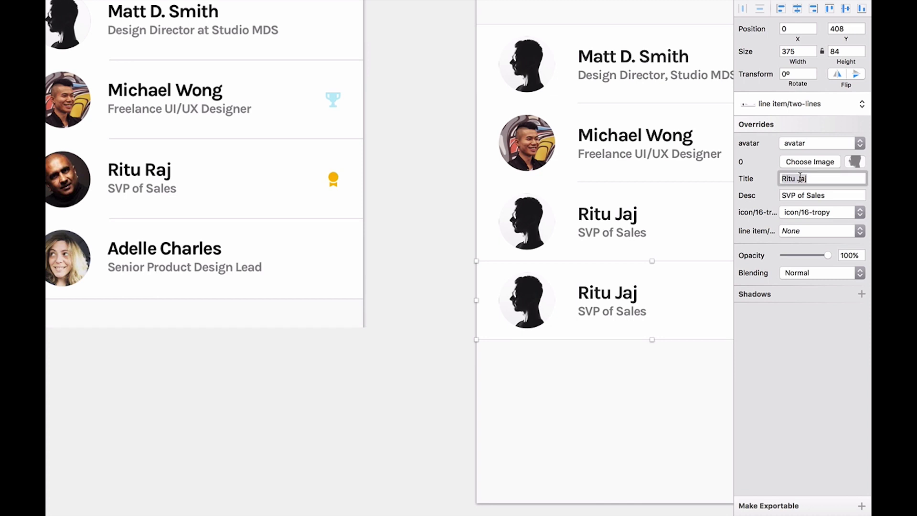
pyautogui.press('Tab')
pyautogui.write('S')
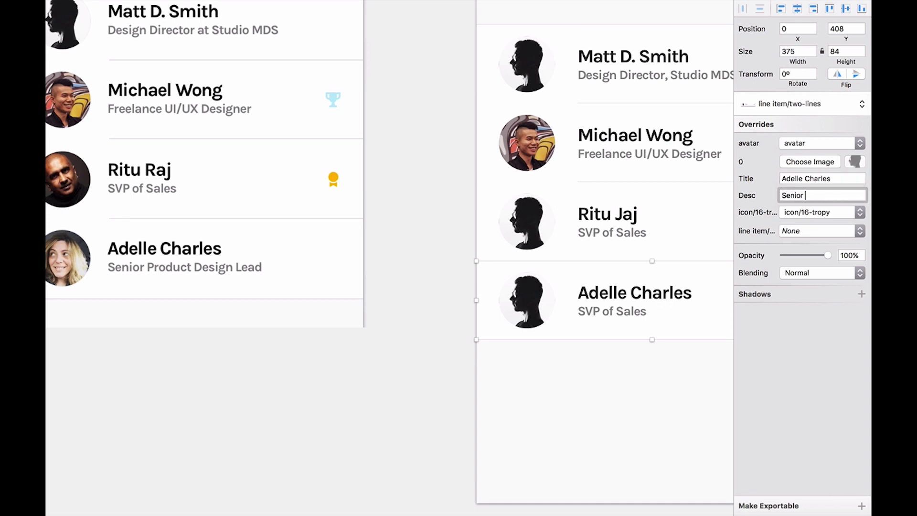
pyautogui.write('enior Product Design Le')
pyautogui.press('Return')
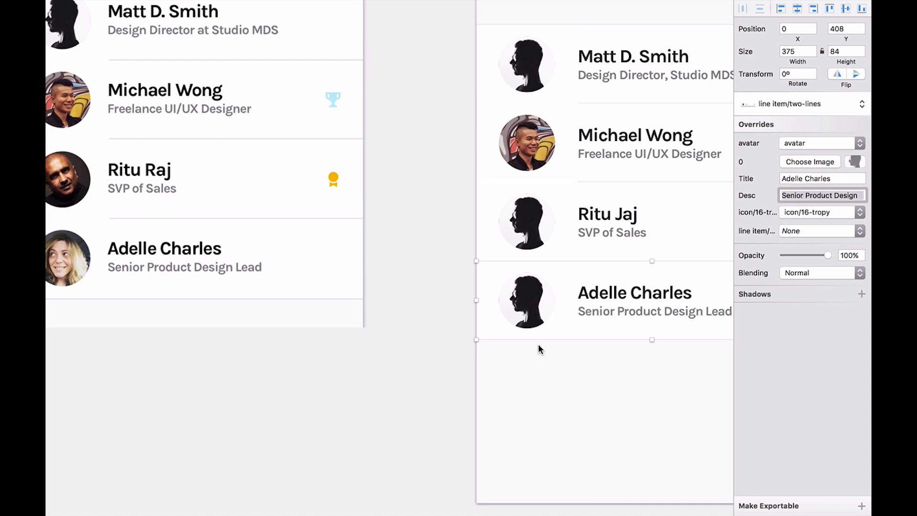
# Start choosing the third row's avatar image from the assets folder, previewing 1.jpg
pyautogui.click(712, 215)
pyautogui.click(820, 165)
pyautogui.click(244, 49)
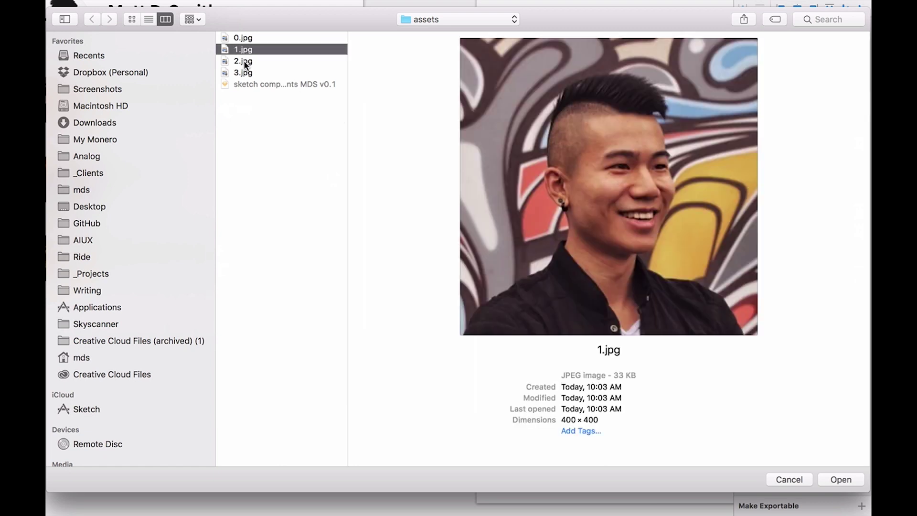
# Set the third row's avatar to 2.jpg and the fourth row's avatar to 3.jpg
pyautogui.click(243, 60)
pyautogui.doubleClick(244, 60)
pyautogui.click(598, 287)
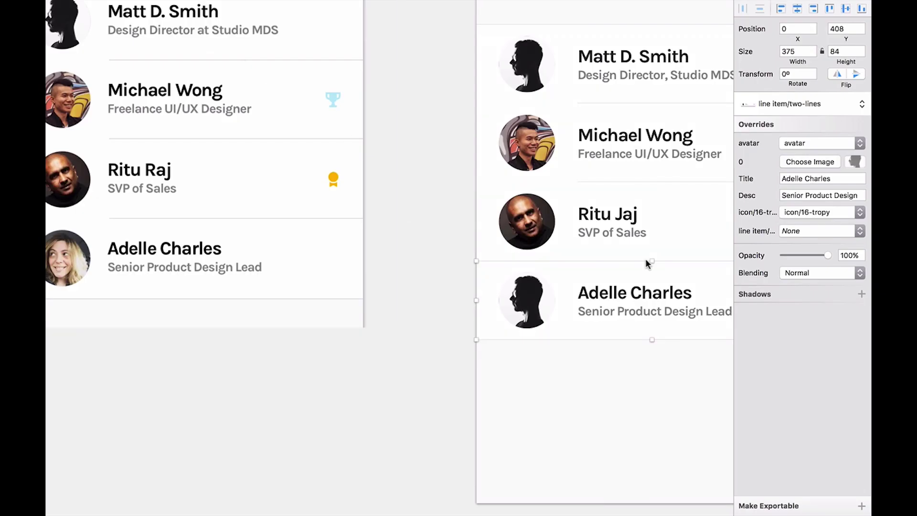
pyautogui.click(796, 162)
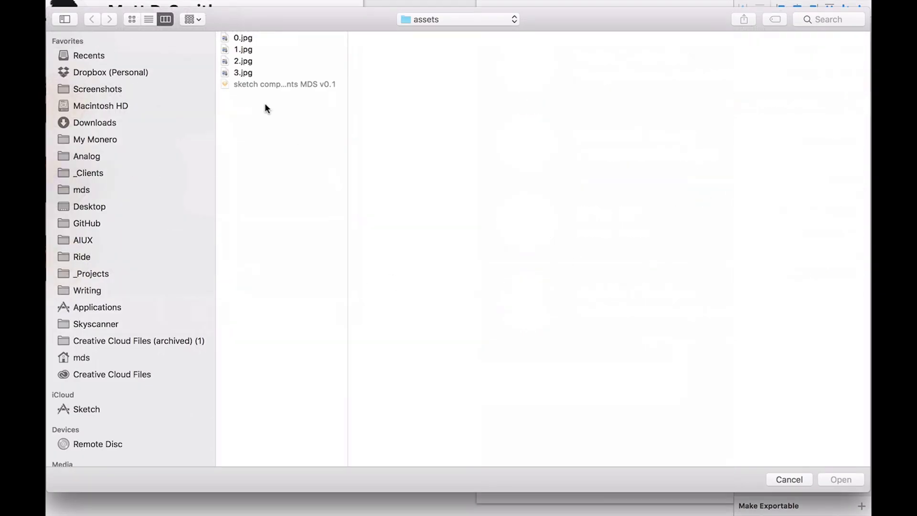
pyautogui.click(249, 73)
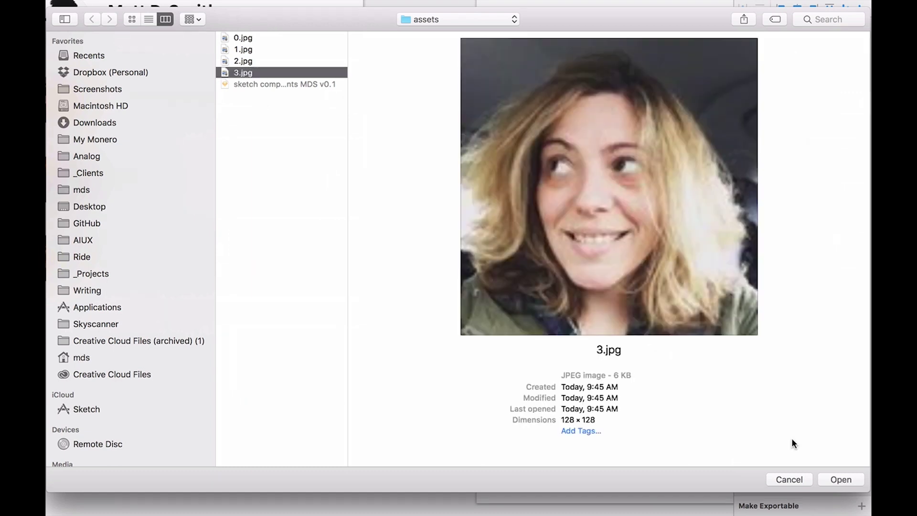
pyautogui.click(824, 472)
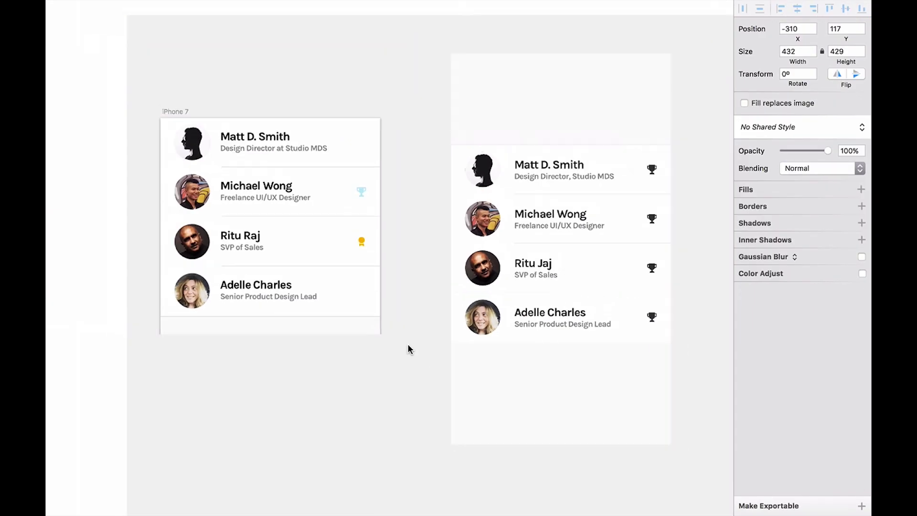
pyautogui.hscroll(3, 401, 363)
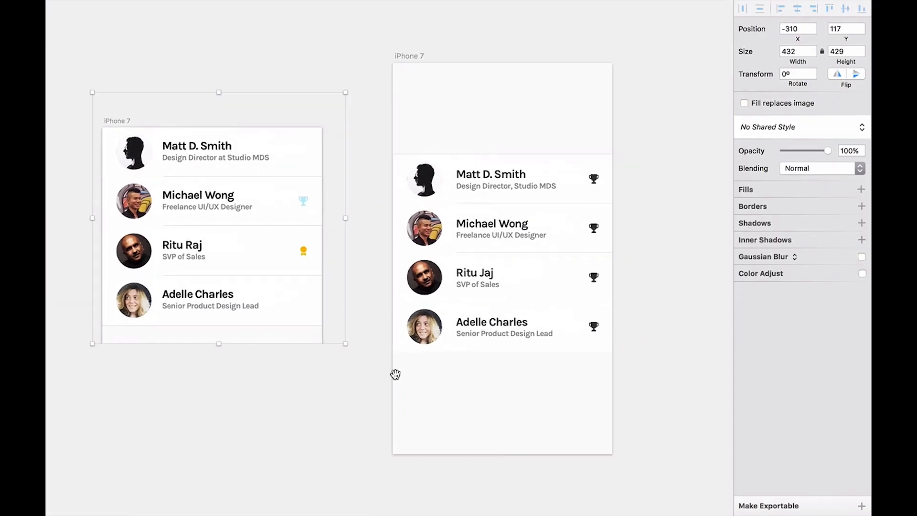
# Show the layer list and select the module/background-border-top-bottom layer, undoing accidental moves
pyautogui.scroll(3, 470, 286)
pyautogui.hscroll(-4, 474, 273)
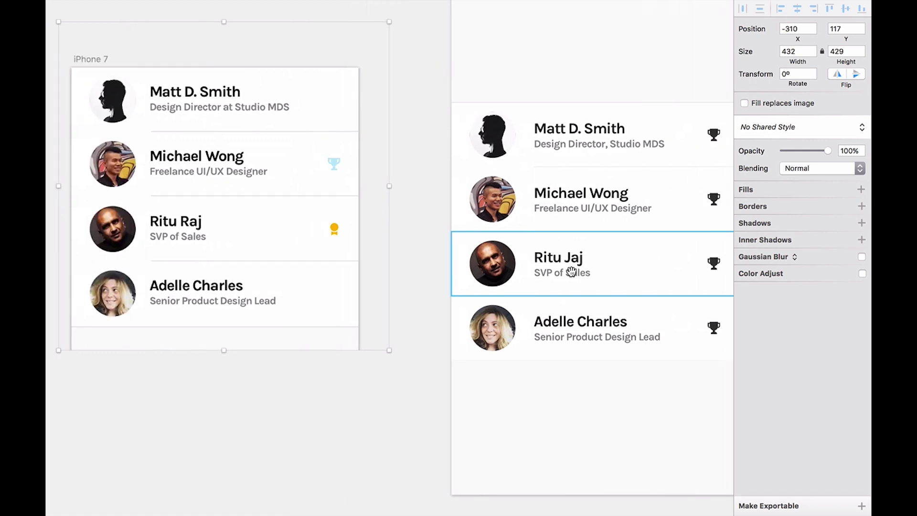
pyautogui.hscroll(3, 557, 204)
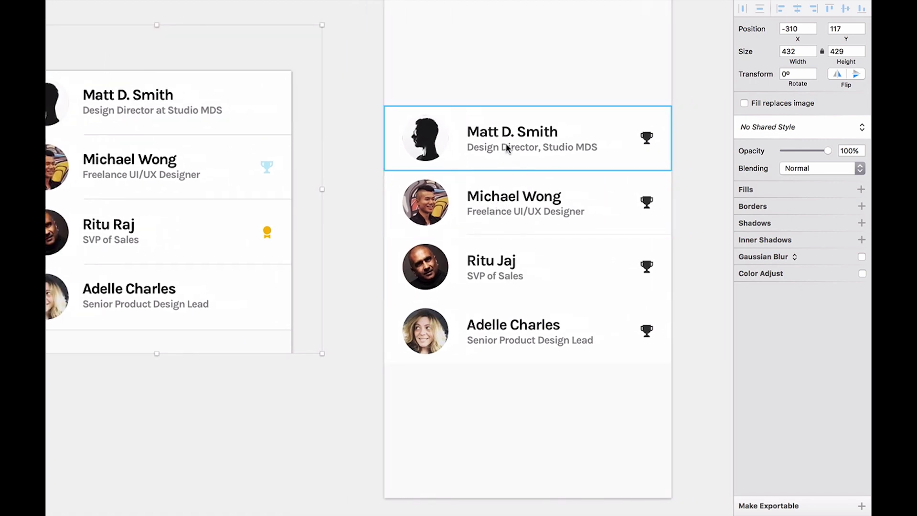
pyautogui.click(506, 142)
pyautogui.click(422, 275)
pyautogui.press('super+alt+1')
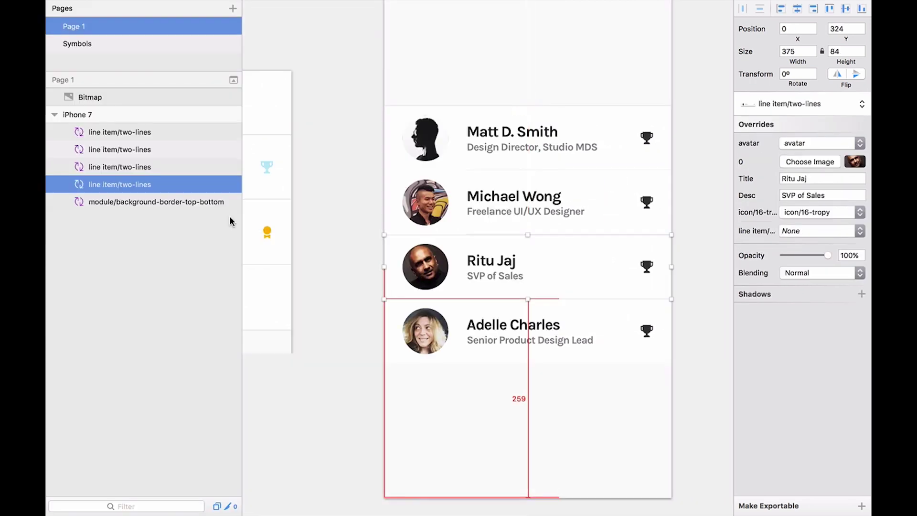
pyautogui.click(117, 201)
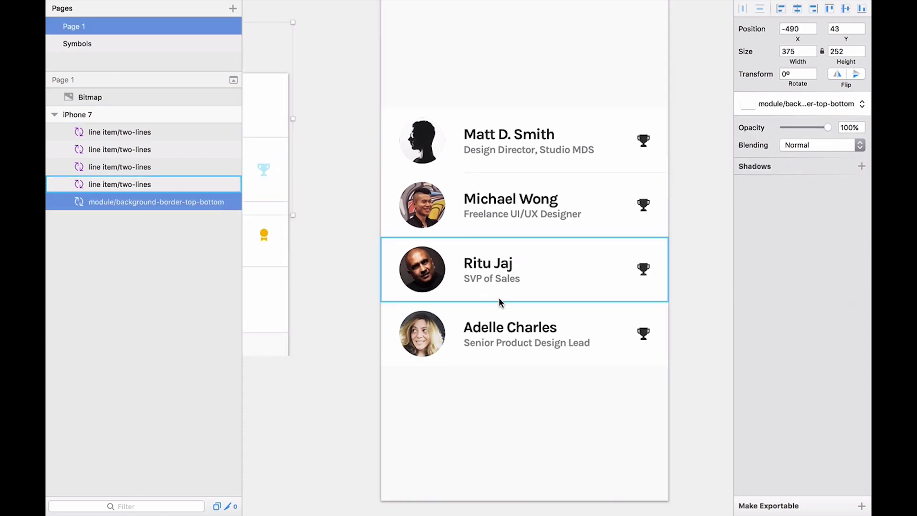
pyautogui.click(178, 185)
pyautogui.click(176, 202)
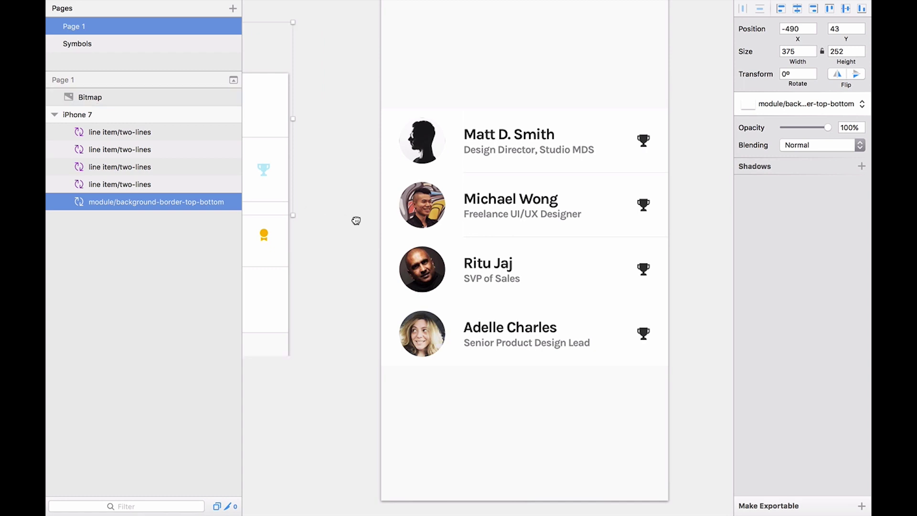
pyautogui.hscroll(2, 353, 219)
pyautogui.click(153, 184)
pyautogui.click(157, 202)
pyautogui.moveTo(410, 189); pyautogui.dragTo(417, 188)
pyautogui.click(357, 196)
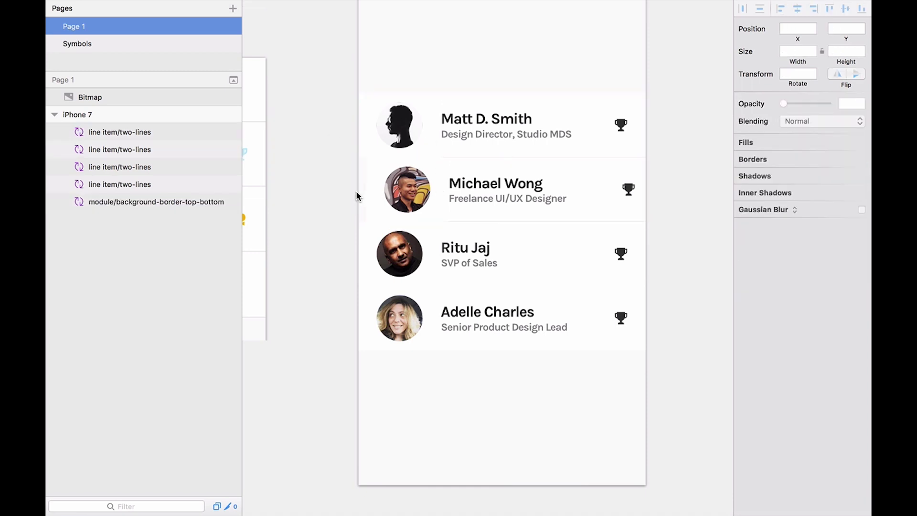
pyautogui.hotkey('ctrl', 'z')
pyautogui.click(217, 203)
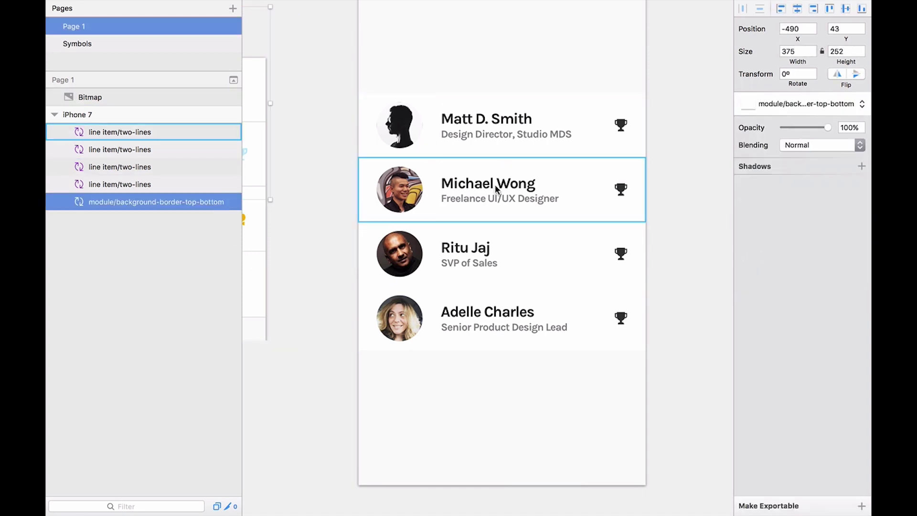
pyautogui.hotkey('ctrl', '-')
pyautogui.moveTo(323, 93); pyautogui.dragTo(393, 93)
pyautogui.hotkey('ctrl', 'z')
pyautogui.click(449, 152)
pyautogui.click(207, 201)
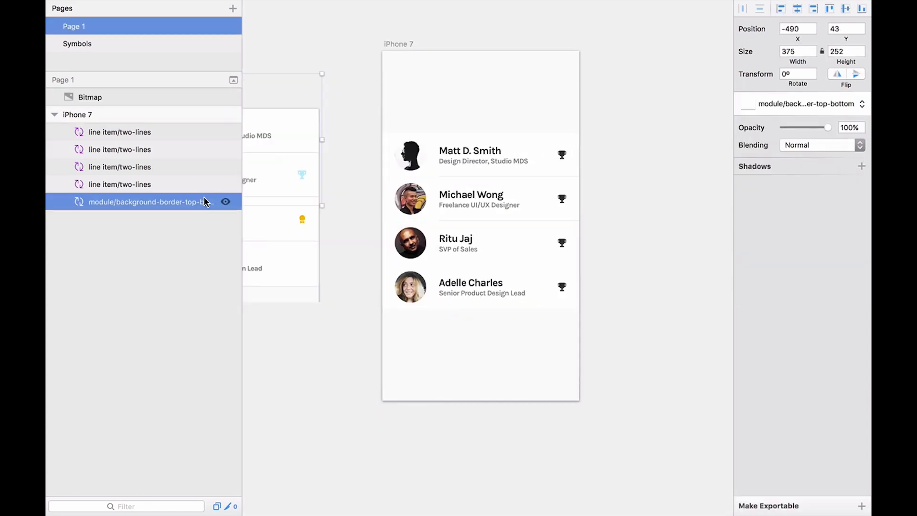
# Move the background module into the iPhone 7 artboard, 336 high, behind the four rows
pyautogui.hotkey('ctrl', 'x')
pyautogui.click(397, 43)
pyautogui.hotkey('ctrl', 'v')
pyautogui.moveTo(466, 86); pyautogui.dragTo(466, 147)
pyautogui.moveTo(480, 264); pyautogui.dragTo(480, 305)
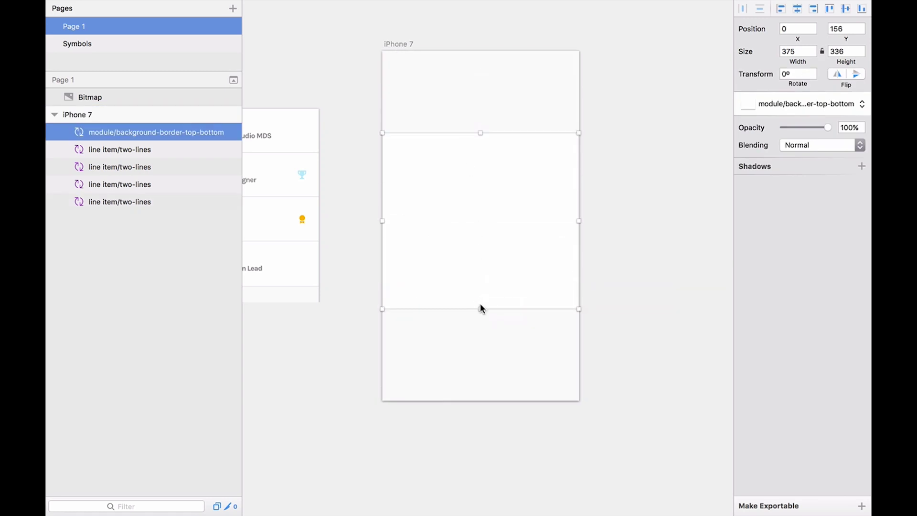
pyautogui.press('alt')
pyautogui.press('super+alt+Down')
pyautogui.press('super+alt+Down')
pyautogui.press('super+alt+Down')
pyautogui.press('super+alt+Down')
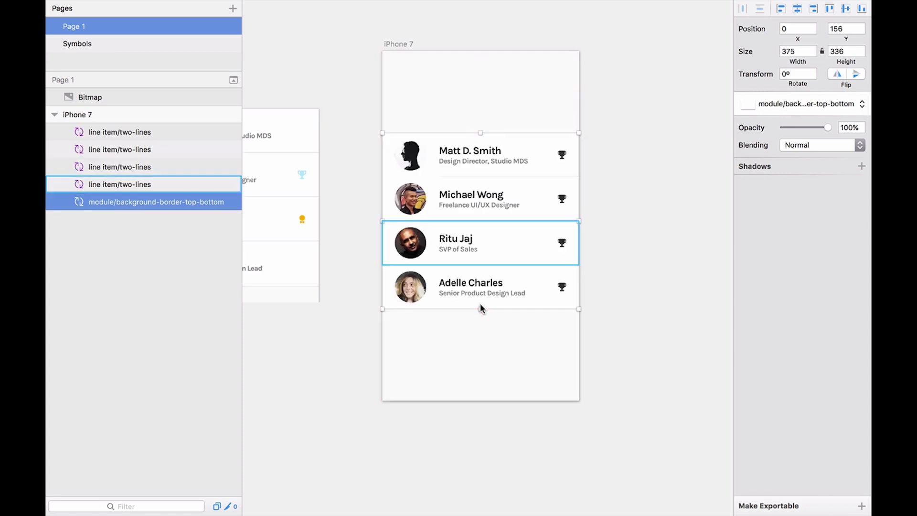
pyautogui.click(619, 302)
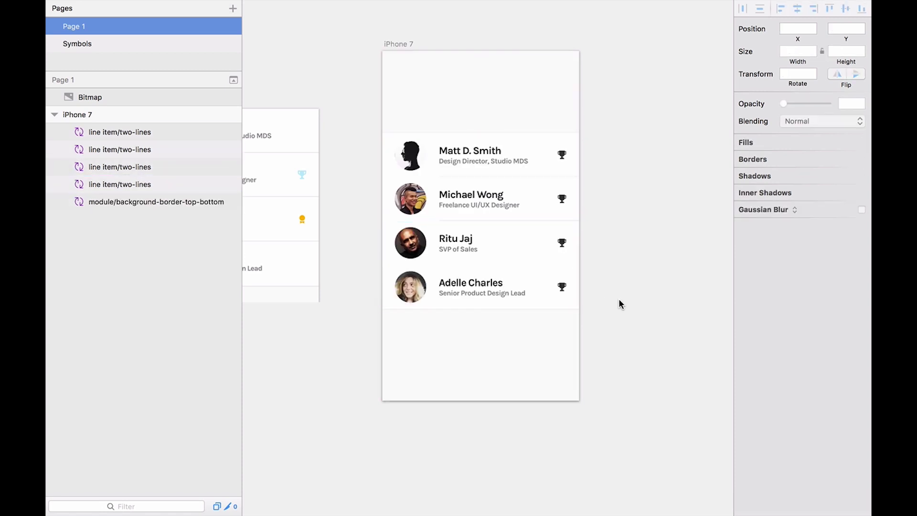
# Select the four rows and their backing, reposition them, and group them into one Group
pyautogui.click(150, 131)
pyautogui.keyDown('shift'); pyautogui.click(170, 202); pyautogui.keyUp('shift')
pyautogui.click(549, 204)
pyautogui.moveTo(578, 340); pyautogui.dragTo(549, 266)
pyautogui.click(465, 119)
pyautogui.press('super+a')
pyautogui.press('super+g')
pyautogui.scroll(5, 505, 219)
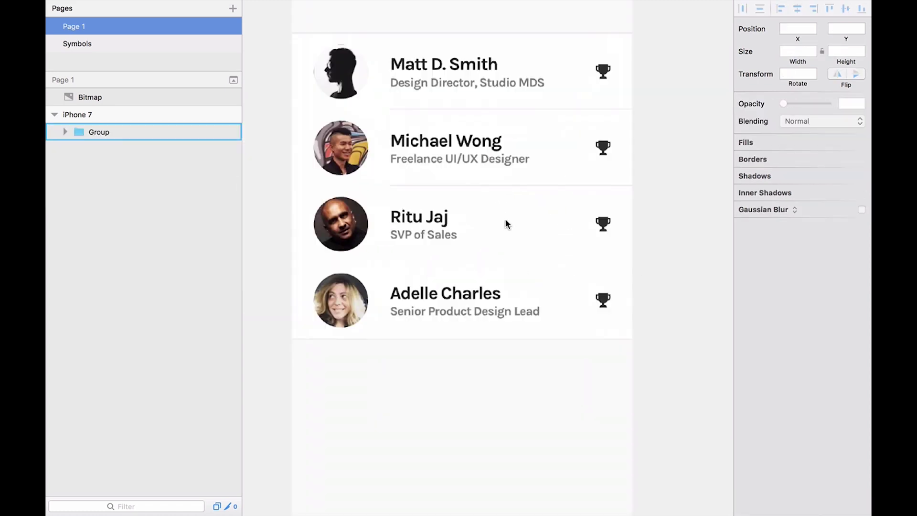
# Set the third row's divider override to line item/divider and reset zoom to 100%
pyautogui.scroll(-5, 505, 223)
pyautogui.doubleClick(505, 223)
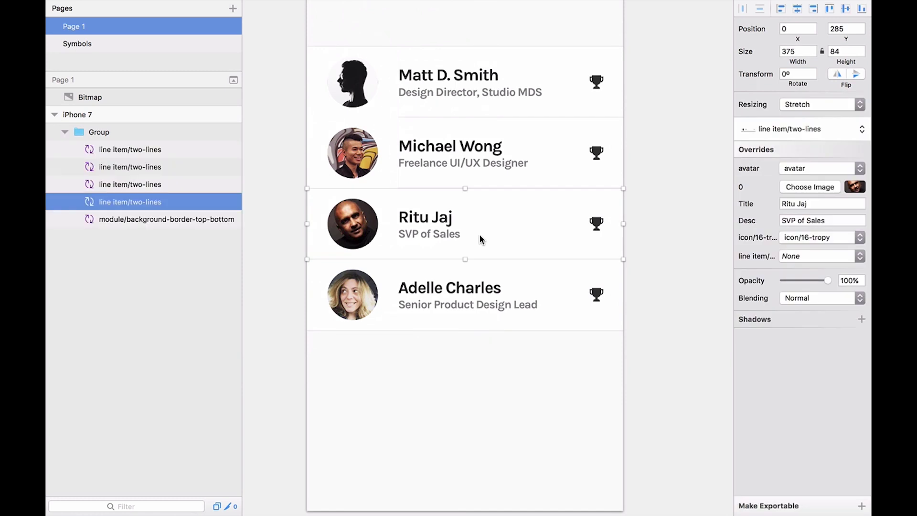
pyautogui.scroll(6, 455, 242)
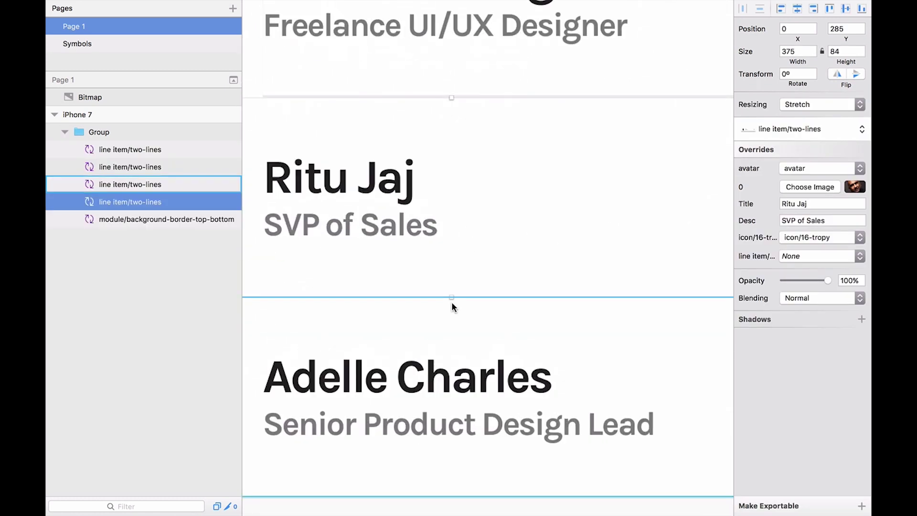
pyautogui.scroll(-3, 452, 307)
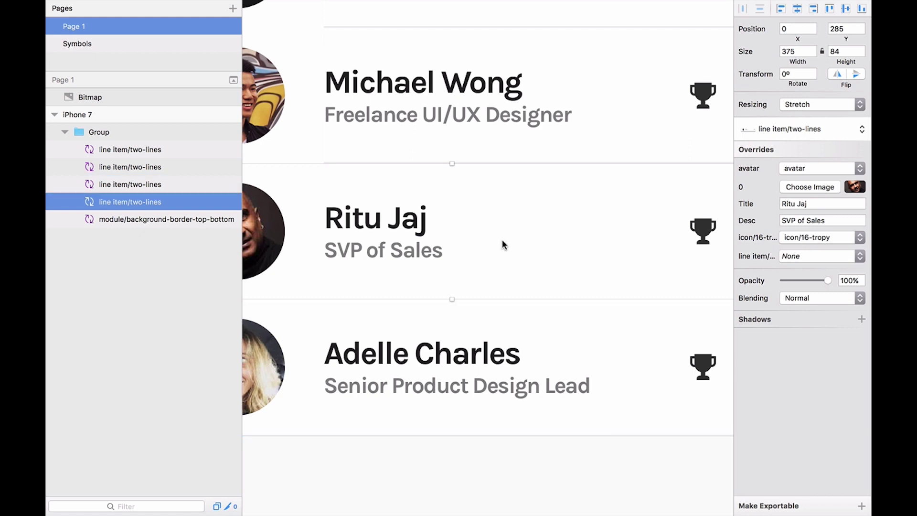
pyautogui.click(814, 241)
pyautogui.click(789, 253)
pyautogui.click(789, 253)
pyautogui.click(825, 278)
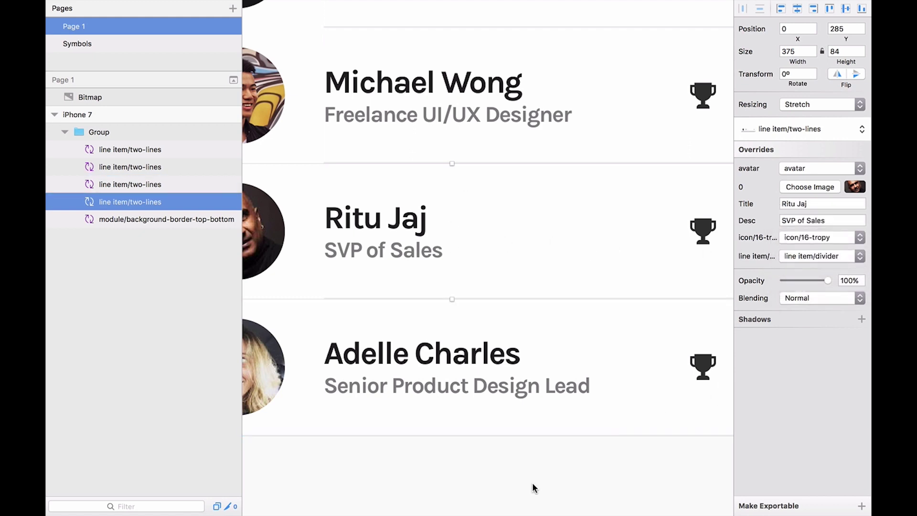
pyautogui.click(532, 482)
pyautogui.press('super+0')
# Compare the third and fourth rows' overrides, then open the line item/two-lines symbol master
pyautogui.doubleClick(457, 422)
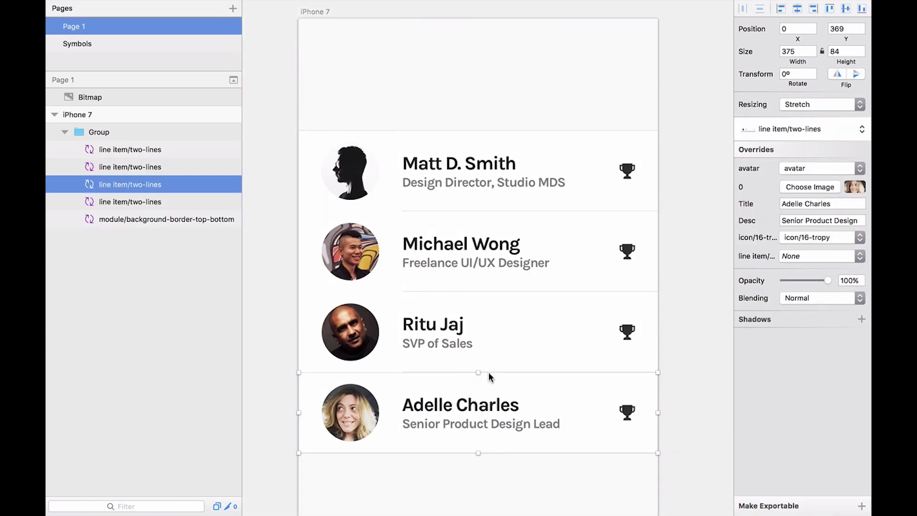
pyautogui.click(451, 323)
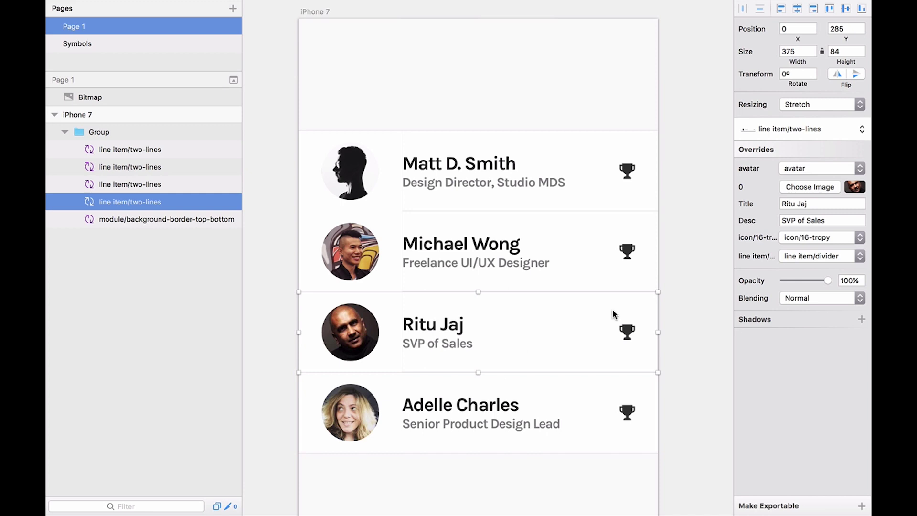
pyautogui.click(543, 411)
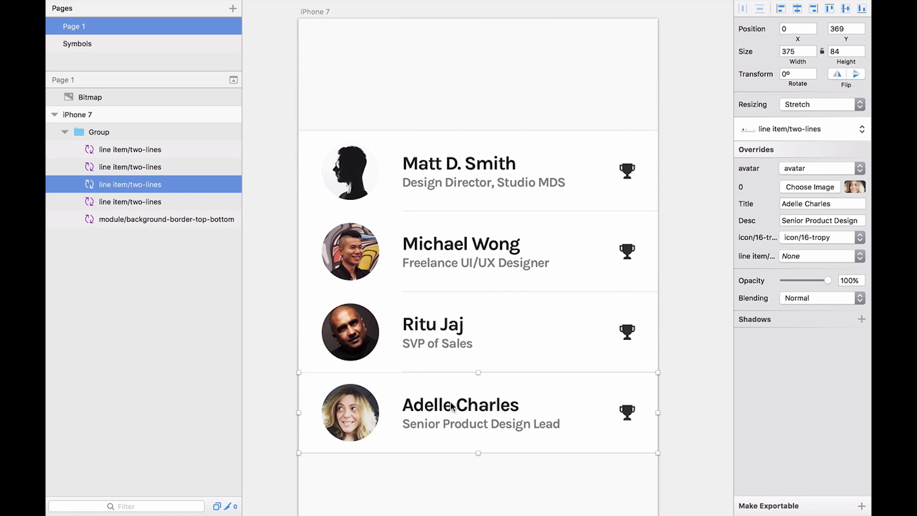
pyautogui.doubleClick(565, 404)
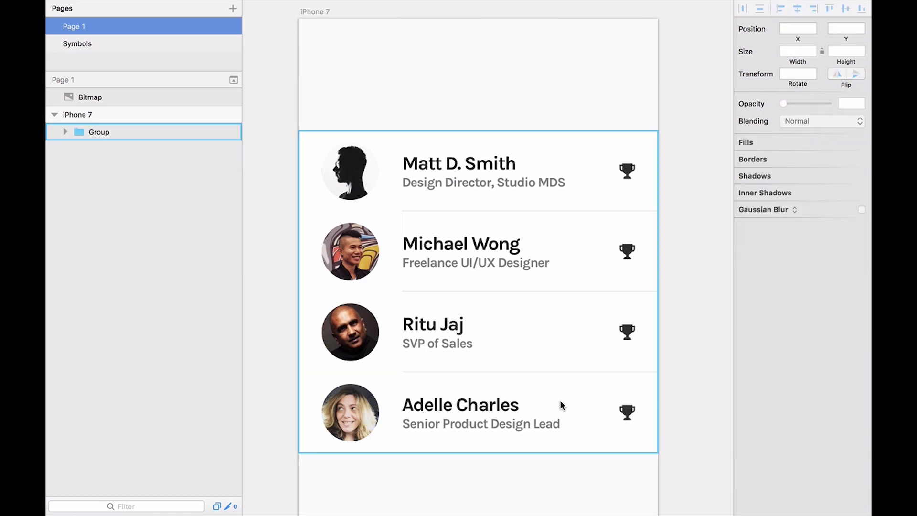
pyautogui.click(698, 290)
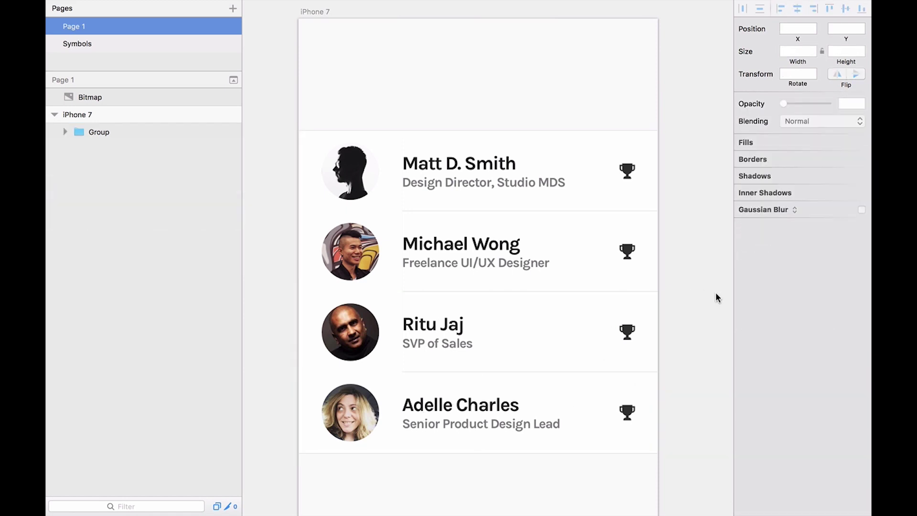
pyautogui.scroll(-3, 692, 300)
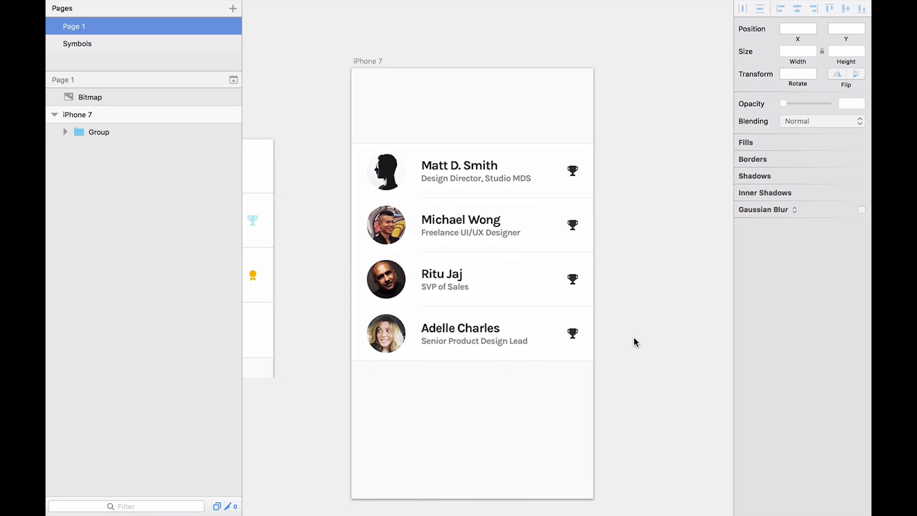
pyautogui.moveTo(634, 341); pyautogui.dragTo(622, 293)
pyautogui.moveTo(347, 72); pyautogui.dragTo(319, 114)
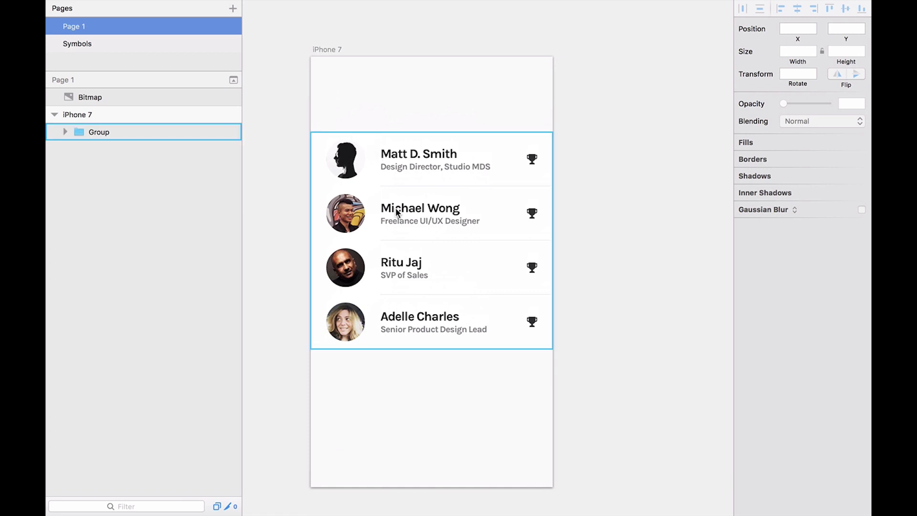
pyautogui.keyDown('super'); pyautogui.click(399, 172); pyautogui.keyUp('super')
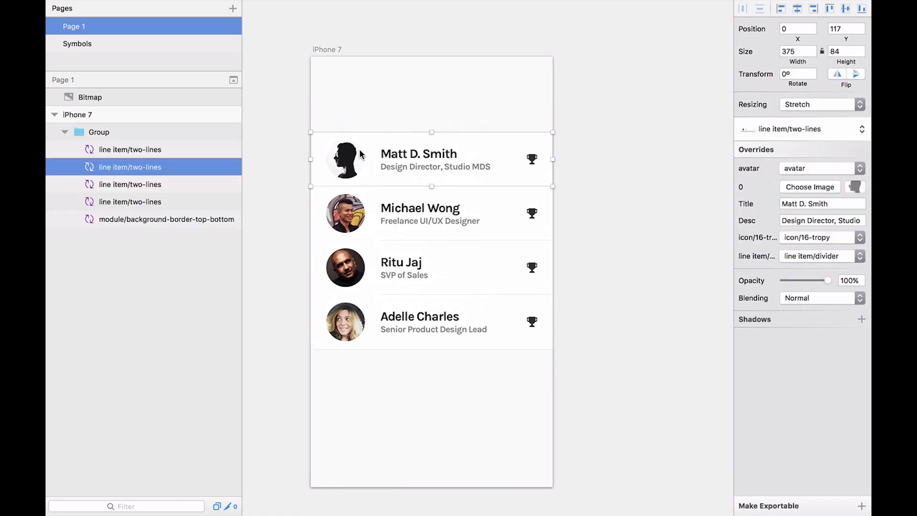
pyautogui.doubleClick(359, 150)
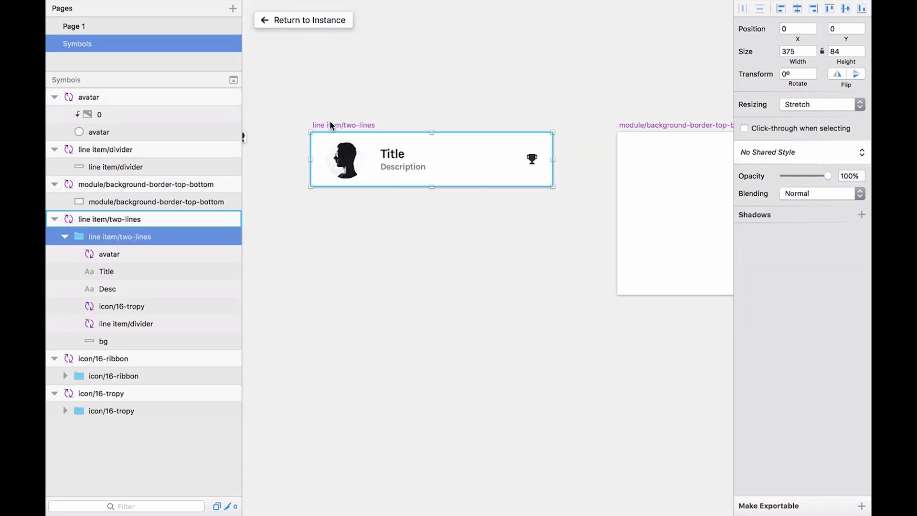
# Inspect the master's 60×60 avatar at x 24, y 12, then return to the instance
pyautogui.doubleClick(344, 159)
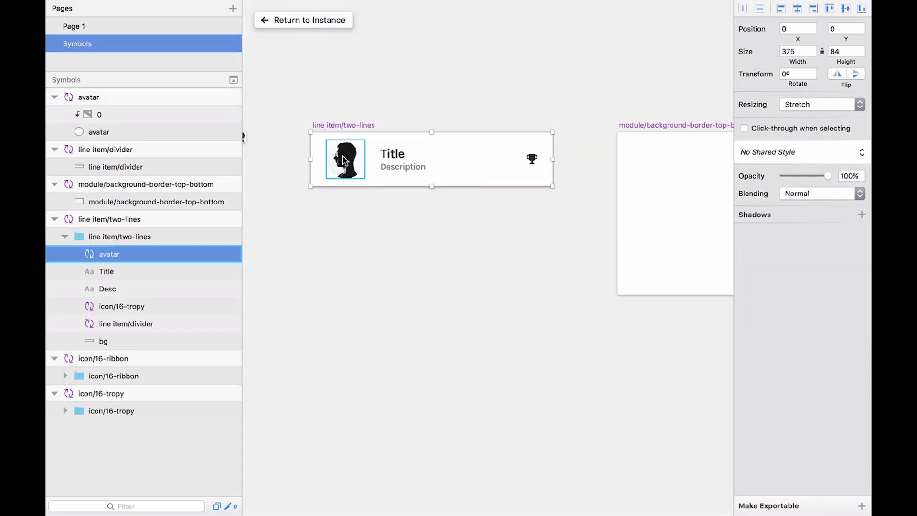
pyautogui.scroll(2, 344, 160)
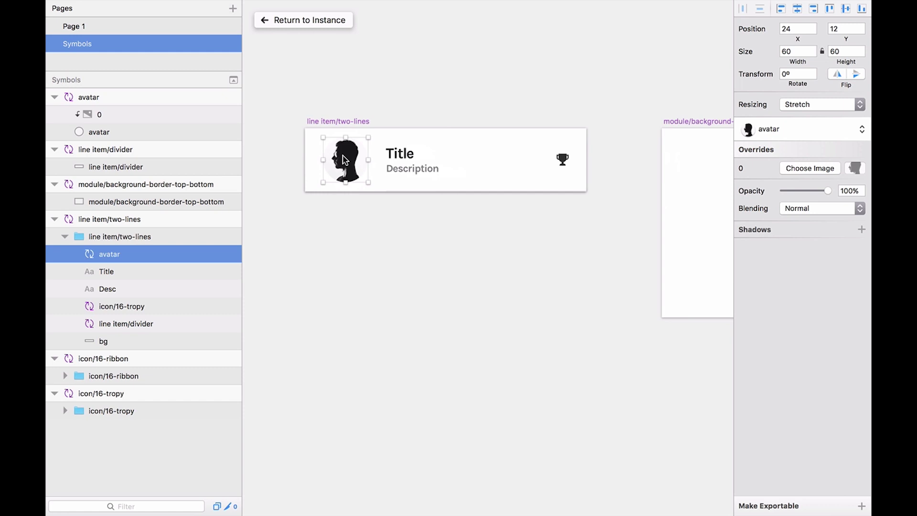
pyautogui.click(286, 20)
# Add an iPhone 7 Plus artboard and duplicate the list Group onto it
pyautogui.hscroll(-2, 301, 166)
pyautogui.click(344, 178)
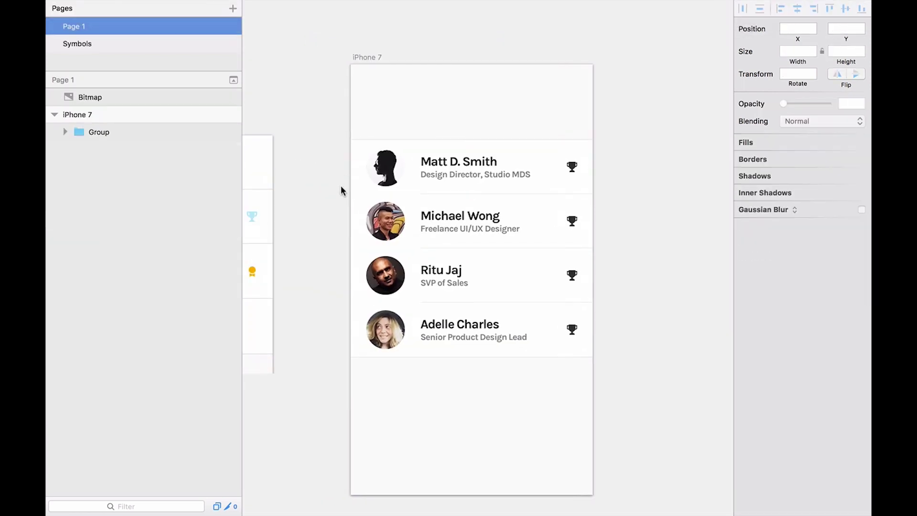
pyautogui.scroll(-1, 340, 192)
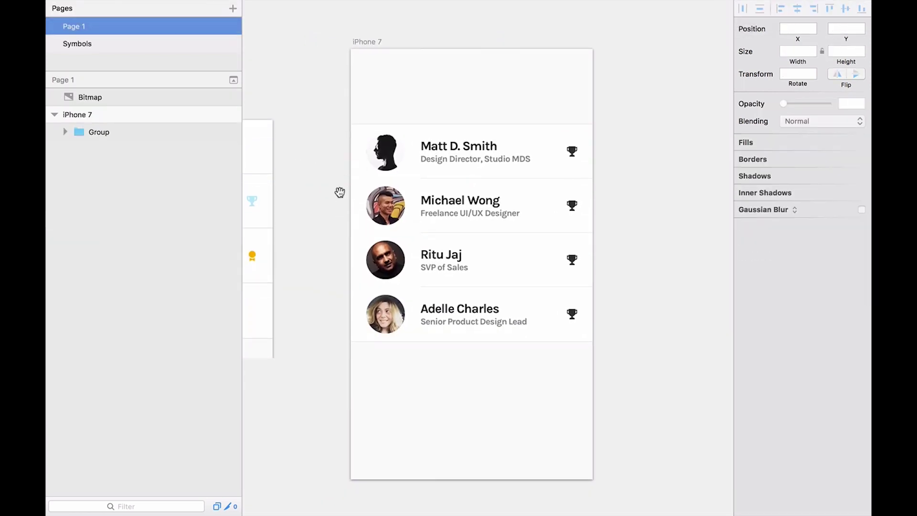
pyautogui.click(370, 41)
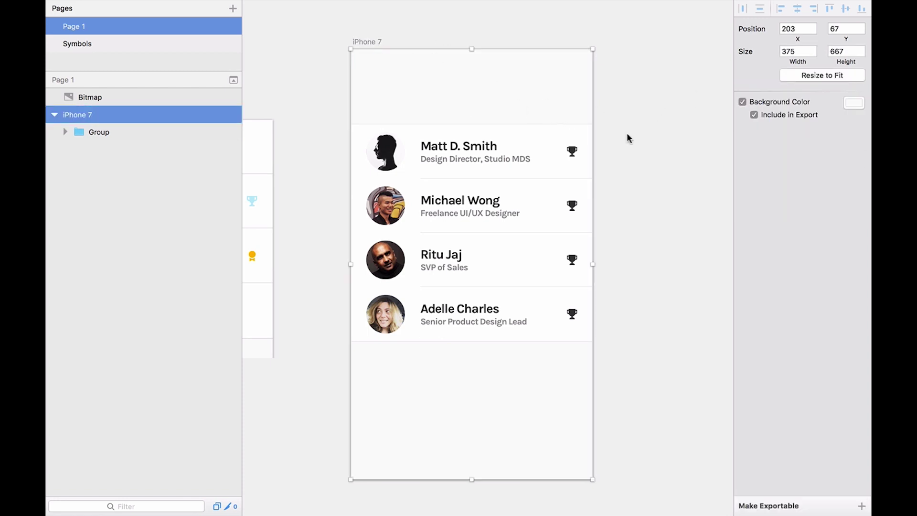
pyautogui.press('a')
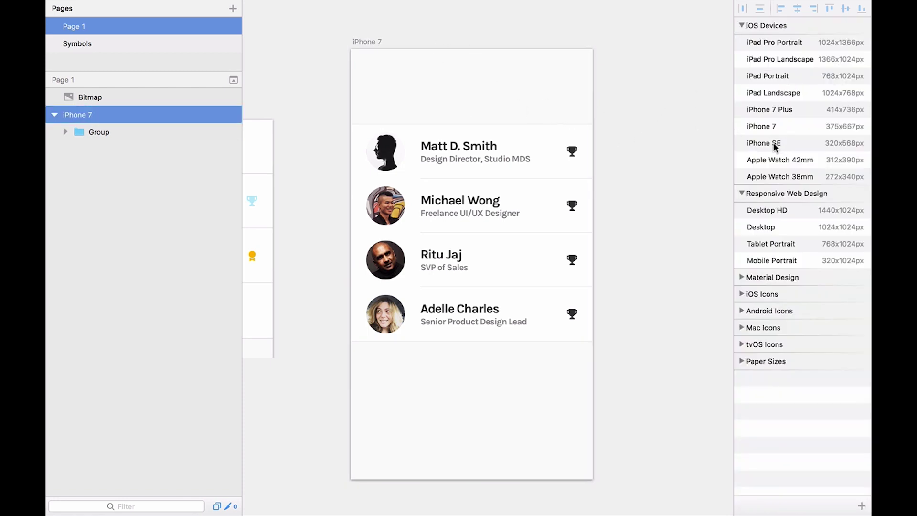
pyautogui.click(777, 110)
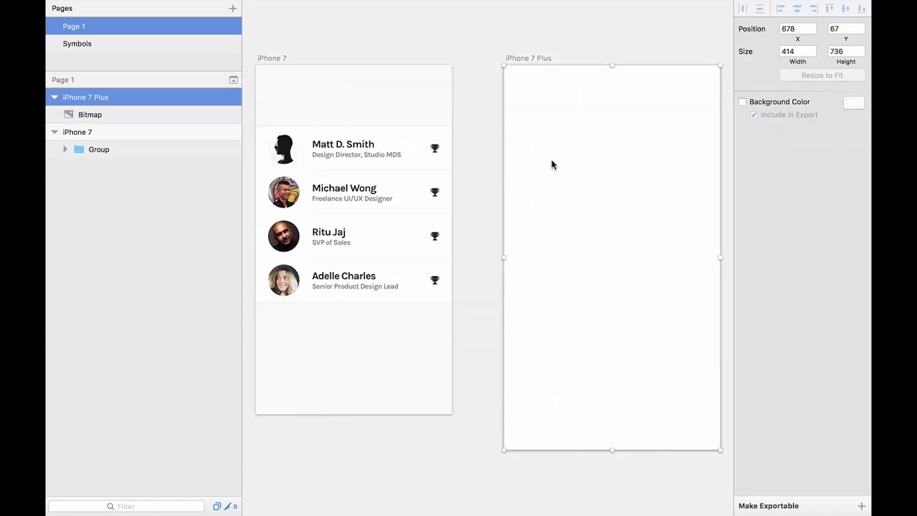
pyautogui.click(329, 171)
pyautogui.moveTo(329, 172); pyautogui.dragTo(589, 172)
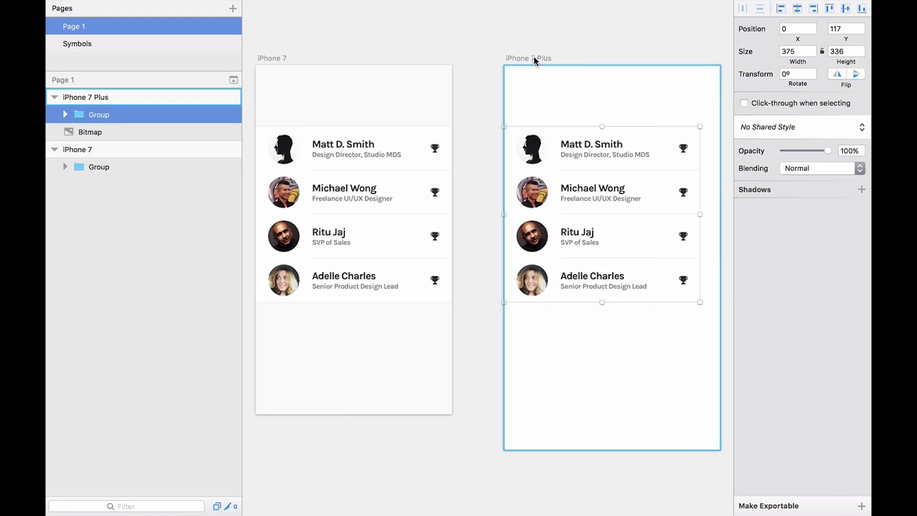
# Turn on the iPhone 7 Plus artboard's FAFAFA background colour
pyautogui.click(536, 60)
pyautogui.click(743, 101)
pyautogui.click(853, 102)
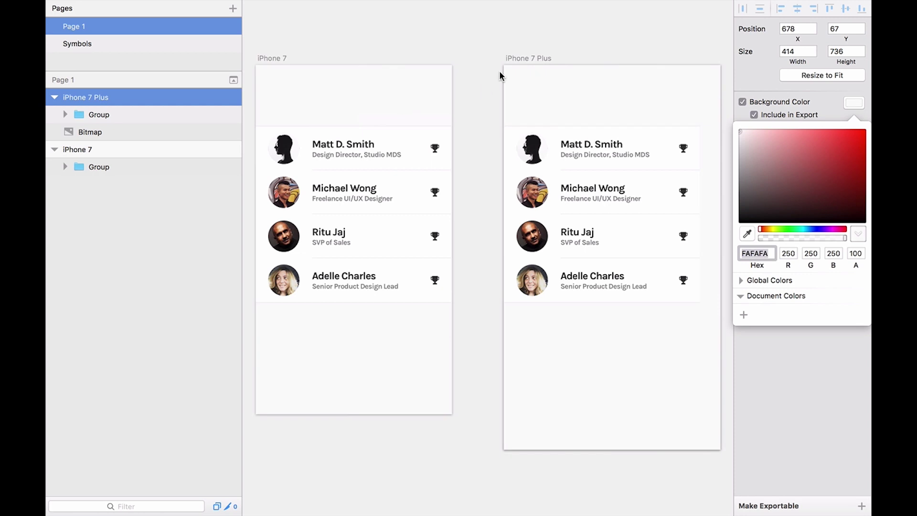
pyautogui.click(500, 77)
pyautogui.hscroll(4, 500, 76)
# Stretch the copied list to the artboard's full 414 px width
pyautogui.click(517, 165)
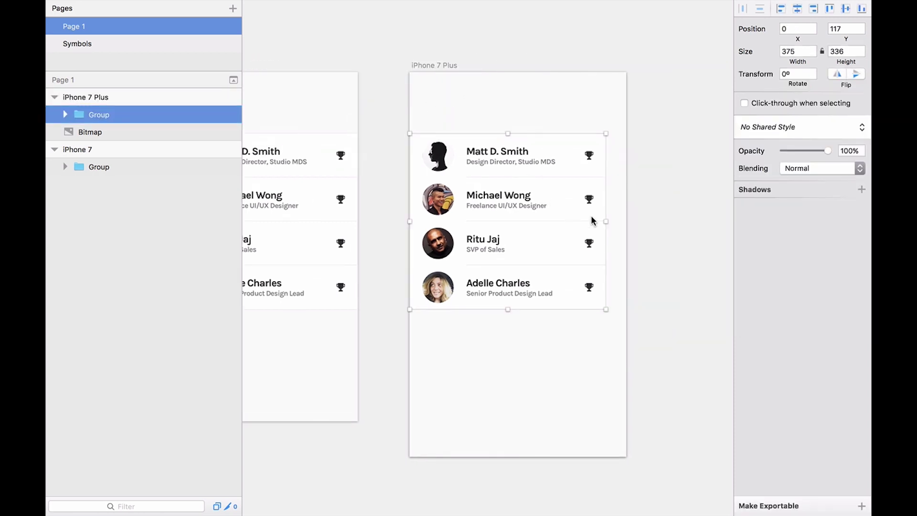
pyautogui.moveTo(607, 221); pyautogui.dragTo(625, 222)
pyautogui.click(671, 229)
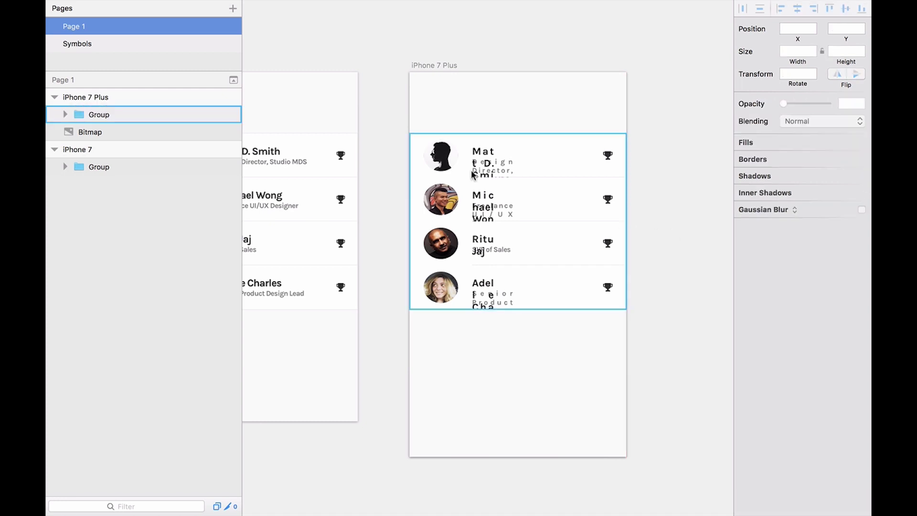
pyautogui.scroll(5, 483, 192)
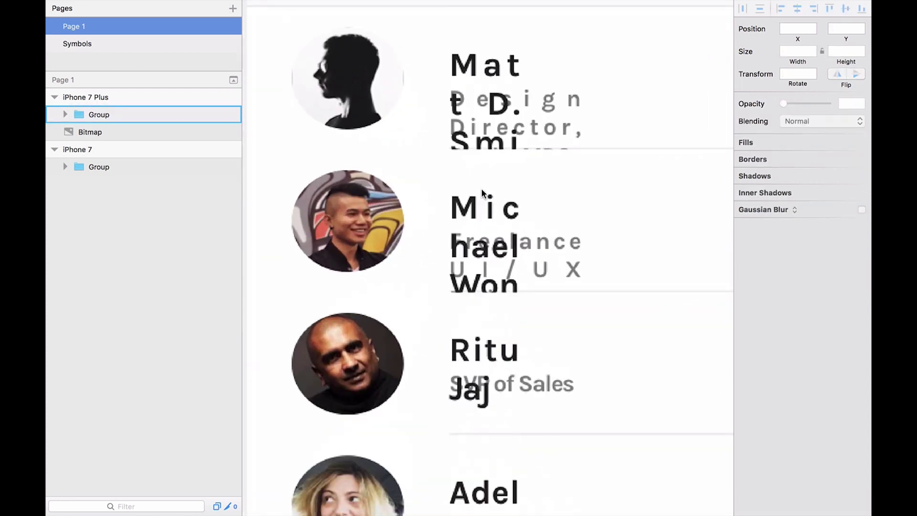
pyautogui.scroll(-3, 480, 188)
pyautogui.scroll(3, 479, 179)
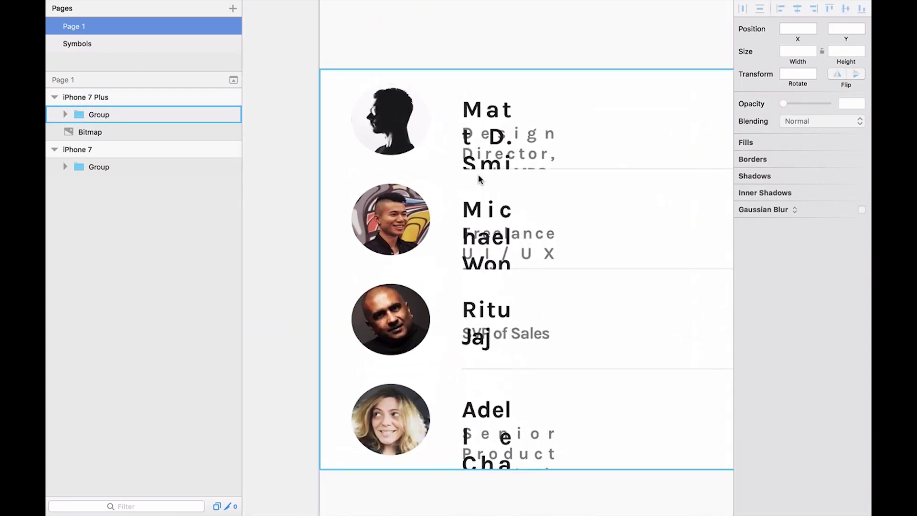
# In the line item master, give Title and Description a fixed 200 px width
pyautogui.doubleClick(489, 121)
pyautogui.doubleClick(489, 121)
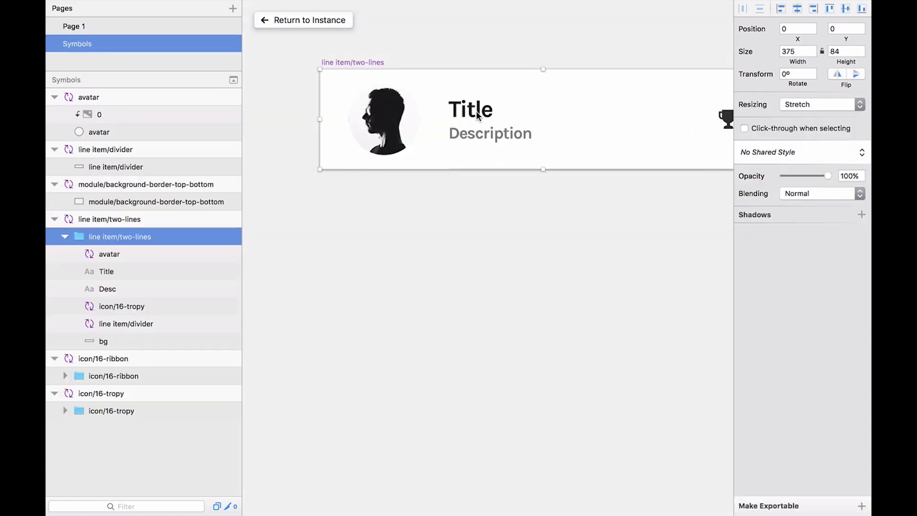
pyautogui.click(487, 117)
pyautogui.click(484, 132)
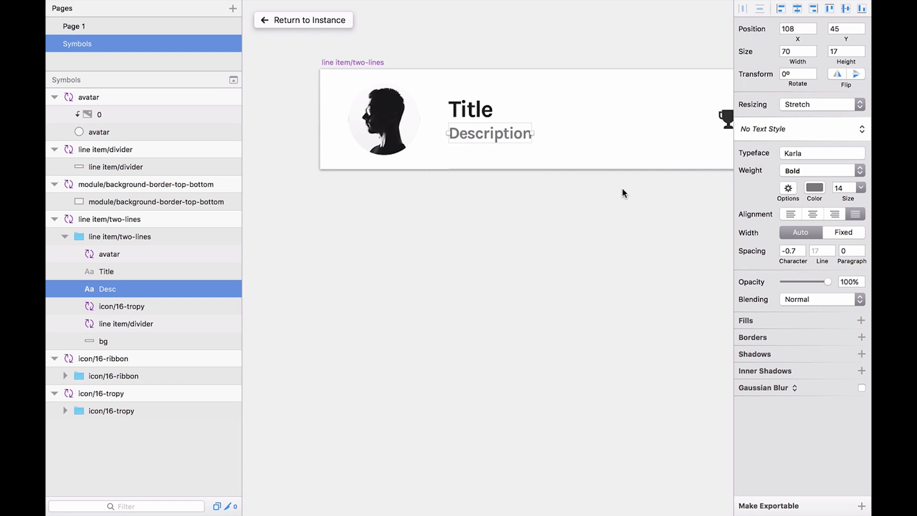
pyautogui.keyDown('shift'); pyautogui.click(470, 109); pyautogui.keyUp('shift')
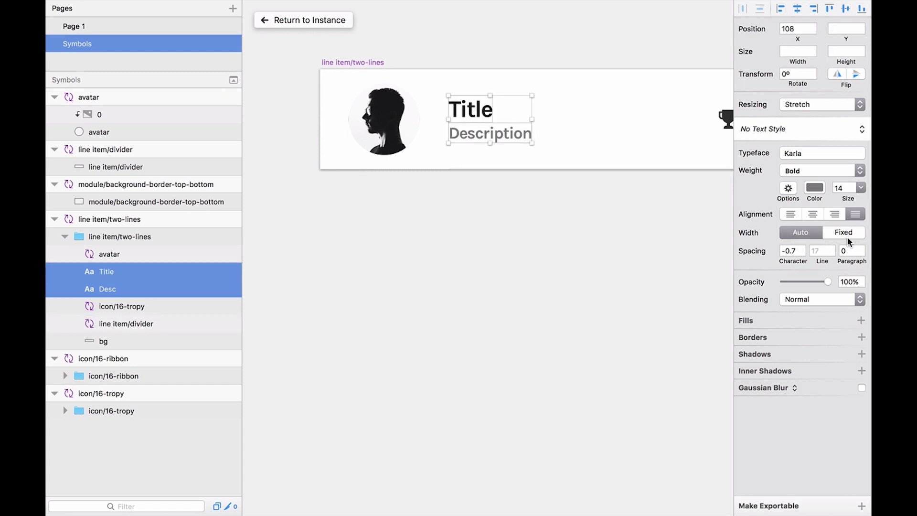
pyautogui.click(846, 233)
pyautogui.click(790, 49)
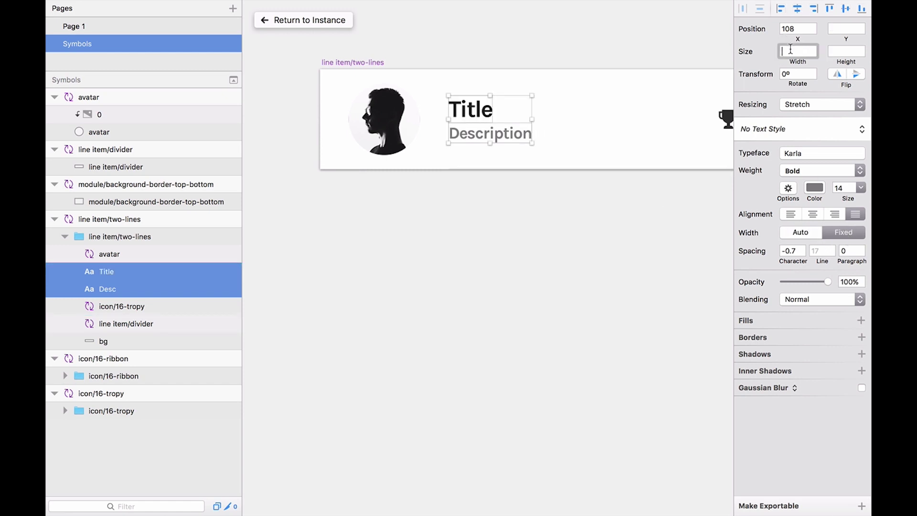
pyautogui.press('Return')
pyautogui.click(474, 278)
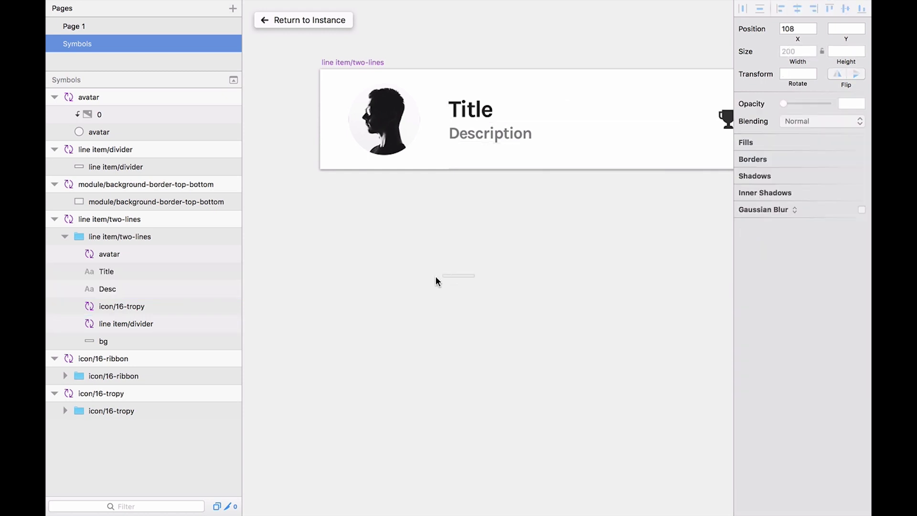
# Narrow the Title and Description widths to 180 px and return to the list on Page 1
pyautogui.click(472, 127)
pyautogui.keyDown('shift'); pyautogui.click(473, 136); pyautogui.keyUp('shift')
pyautogui.keyDown('shift'); pyautogui.click(473, 136); pyautogui.keyUp('shift')
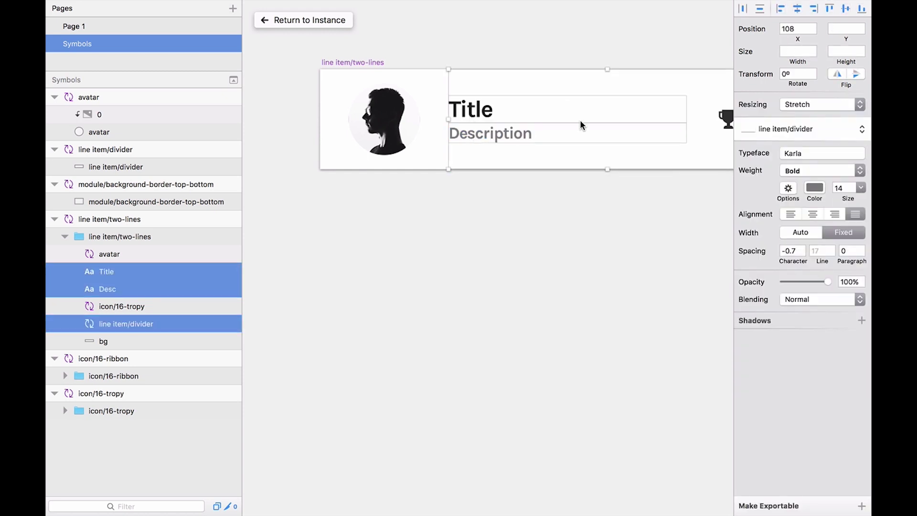
pyautogui.hscroll(2, 665, 149)
pyautogui.doubleClick(432, 123)
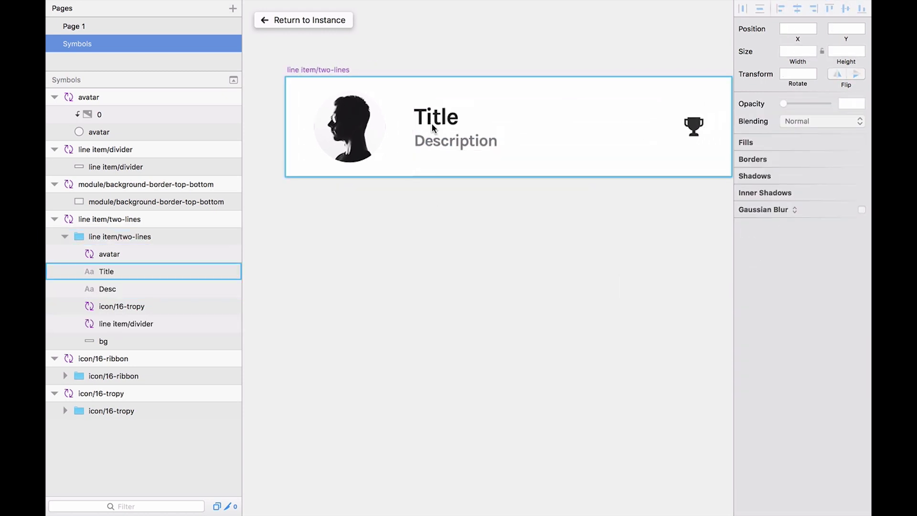
pyautogui.click(434, 143)
pyautogui.keyDown('shift'); pyautogui.click(439, 116); pyautogui.keyUp('shift')
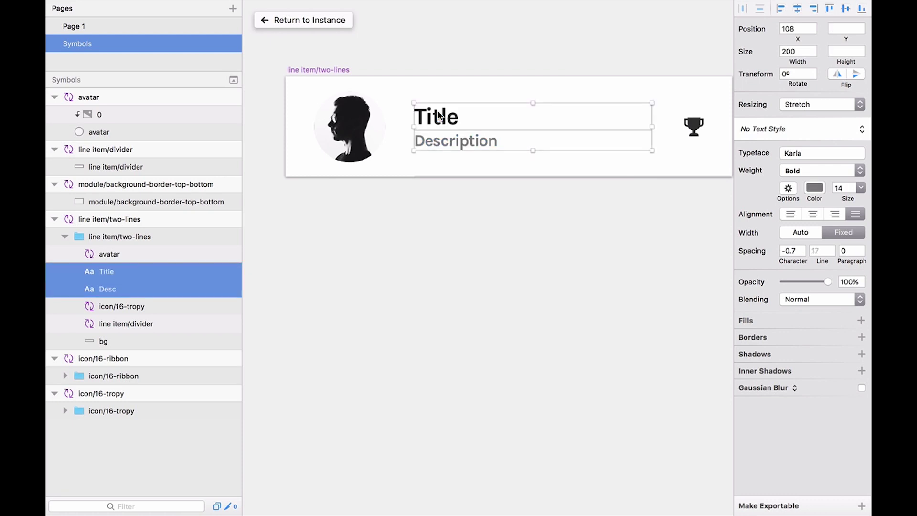
pyautogui.press('super+shift+Left')
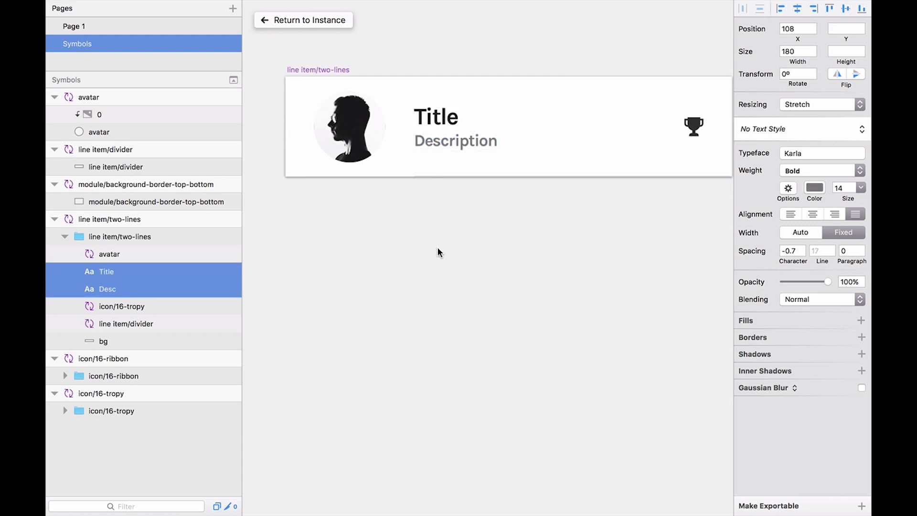
pyautogui.click(438, 252)
pyautogui.click(319, 18)
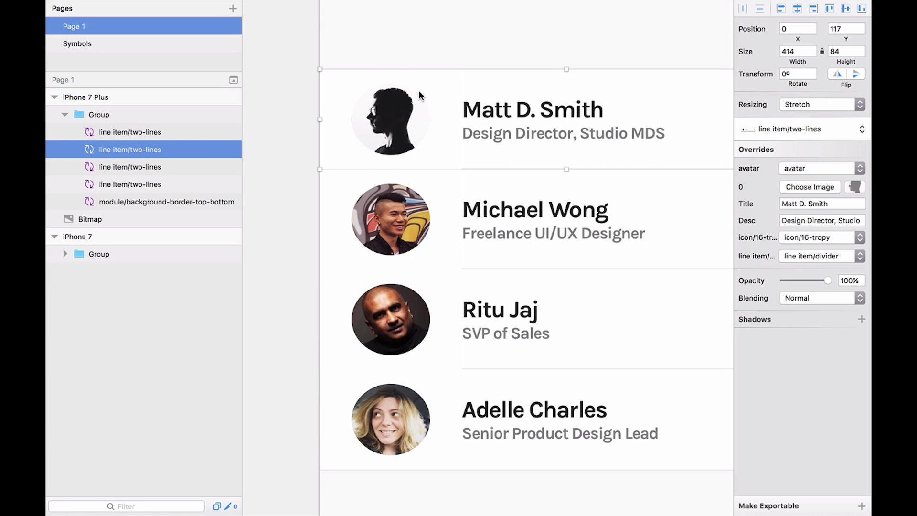
# Select the first two-line line item in the iPhone 7 list
pyautogui.press('super+0')
pyautogui.press('Escape')
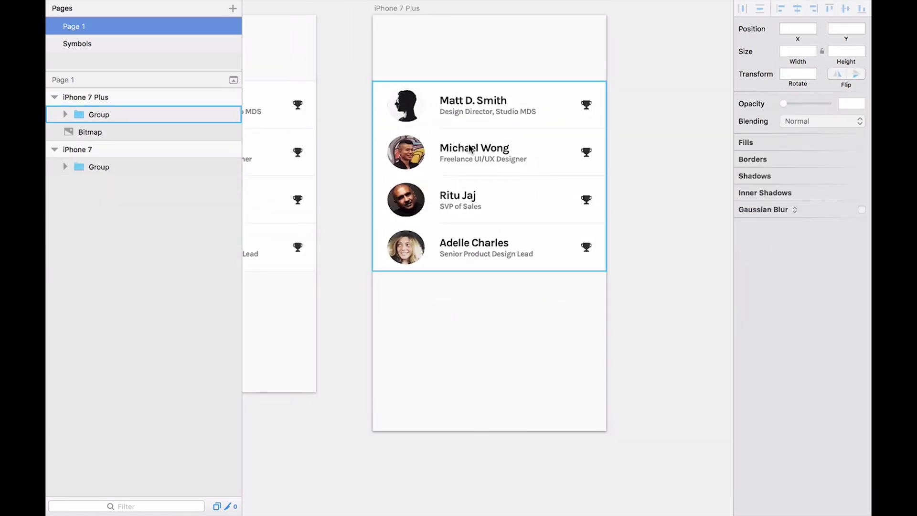
pyautogui.scroll(5, 425, 104)
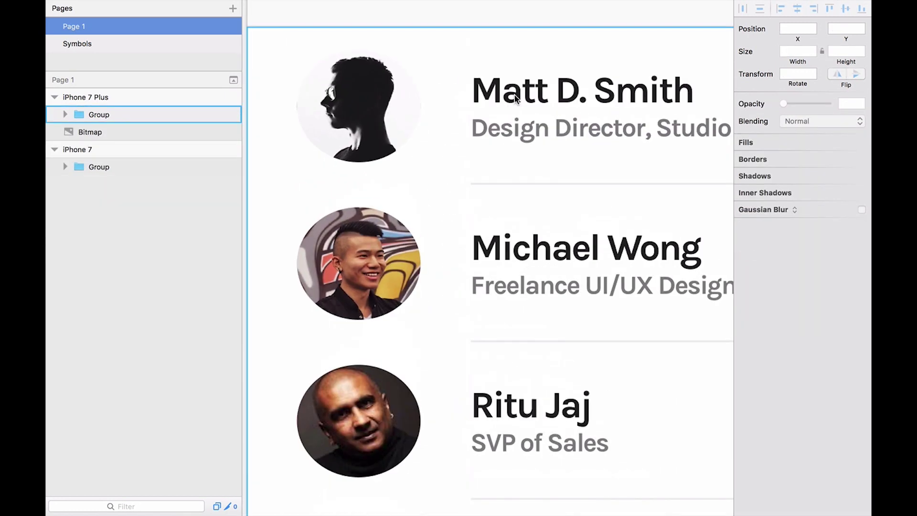
pyautogui.scroll(-5, 515, 101)
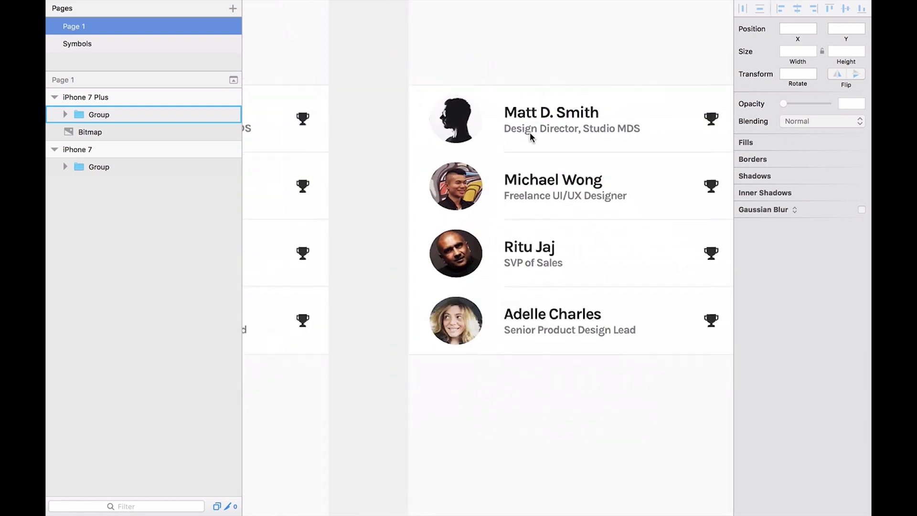
pyautogui.hscroll(2, 499, 194)
pyautogui.hscroll(1, 499, 193)
pyautogui.click(509, 129)
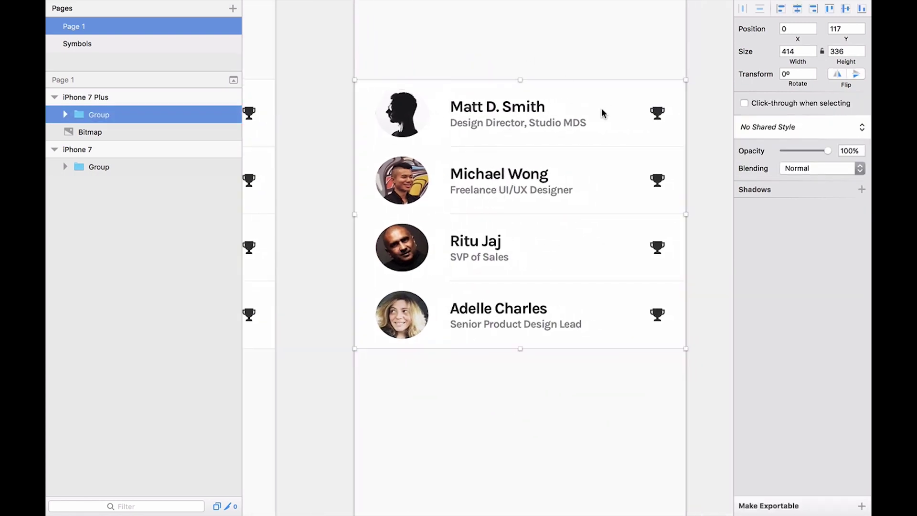
pyautogui.hscroll(-1, 635, 120)
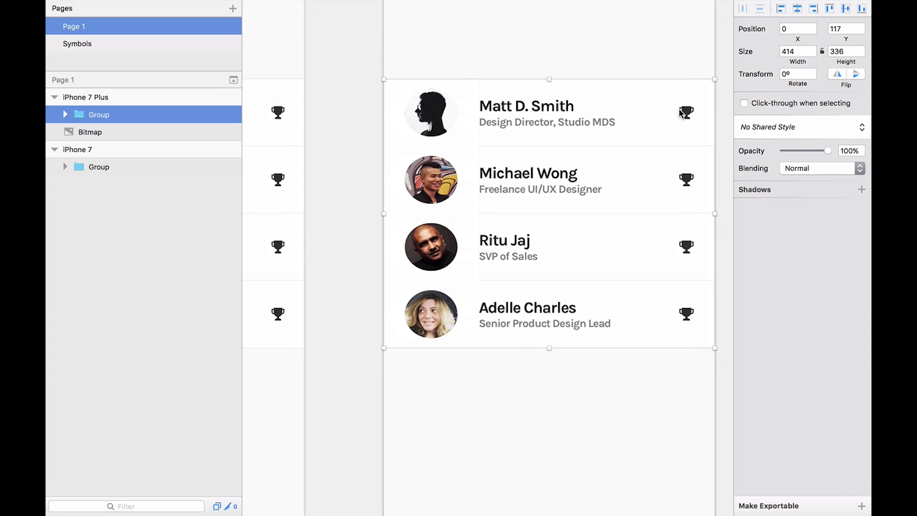
pyautogui.scroll(-3, 475, 137)
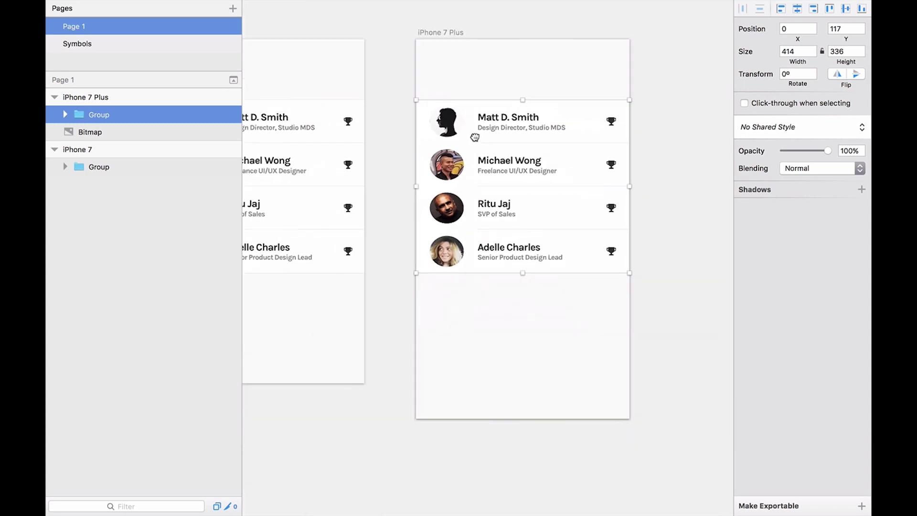
pyautogui.hscroll(-5, 475, 139)
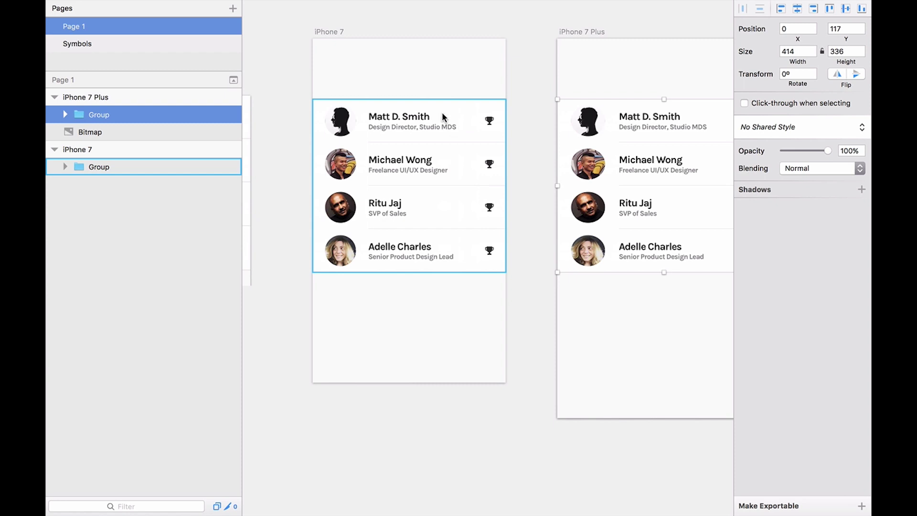
pyautogui.click(472, 113)
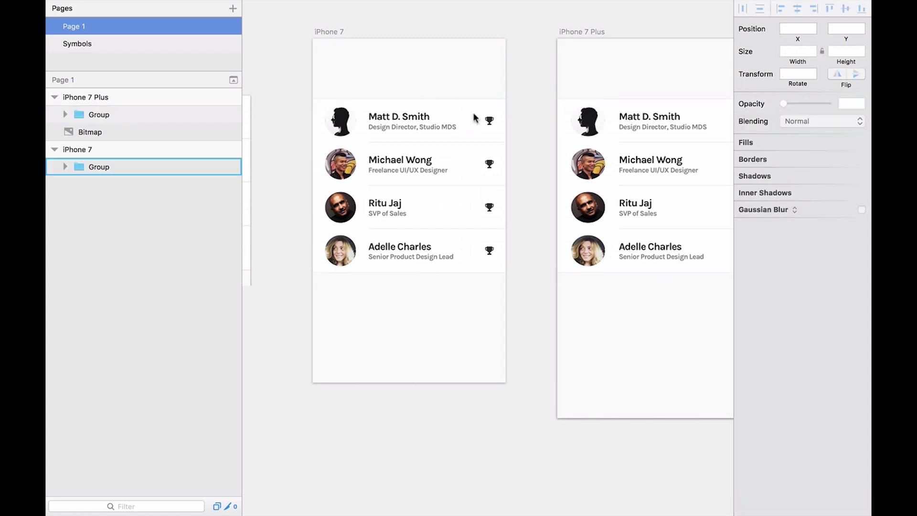
pyautogui.doubleClick(427, 119)
# Paste the line item onto the iPhone 7 Plus artboard and move it up to Y 26
pyautogui.click(545, 92)
pyautogui.hscroll(5, 545, 93)
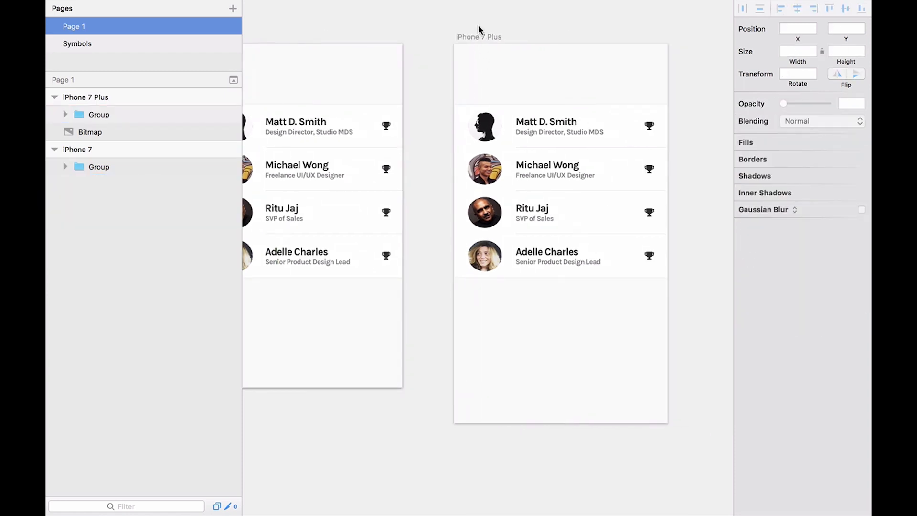
pyautogui.hotkey('ctrl', 'v')
pyautogui.moveTo(499, 119); pyautogui.dragTo(499, 76)
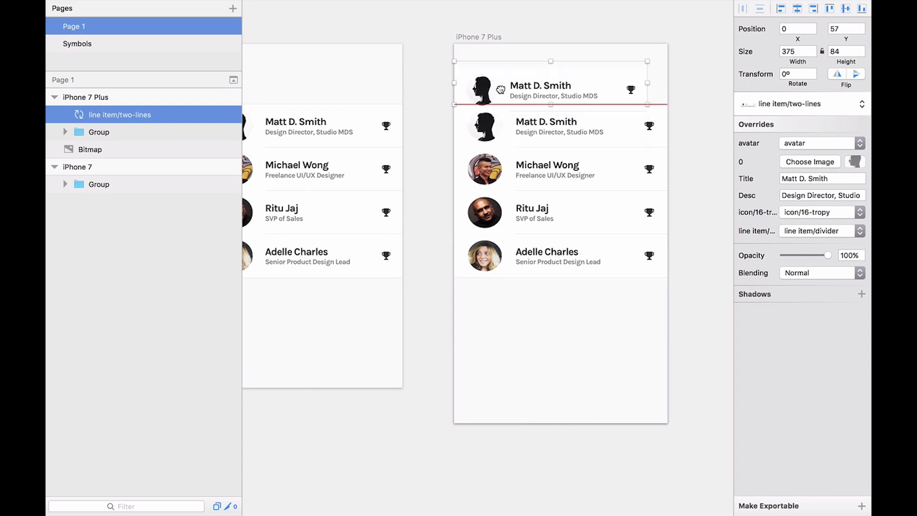
pyautogui.scroll(5, 501, 127)
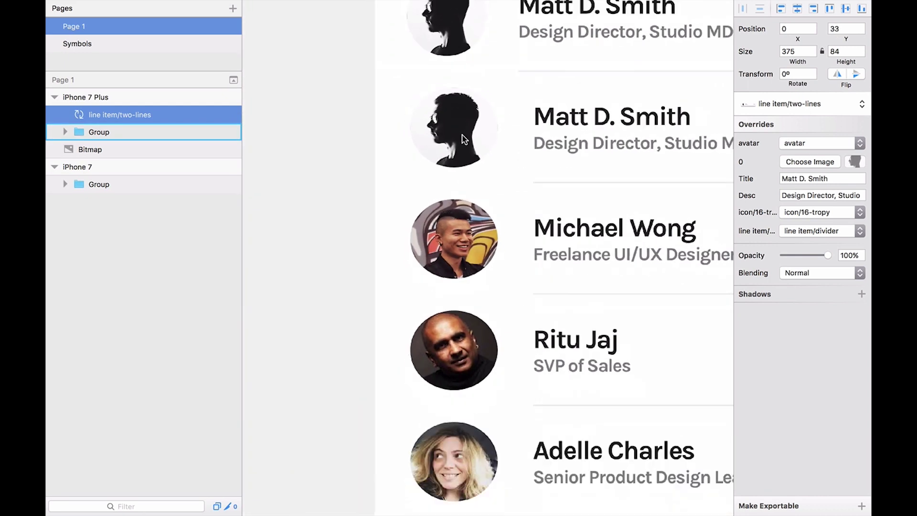
pyautogui.scroll(2, 493, 80)
pyautogui.scroll(3, 492, 80)
pyautogui.hscroll(-3, 492, 80)
pyautogui.moveTo(449, 135); pyautogui.dragTo(399, 111)
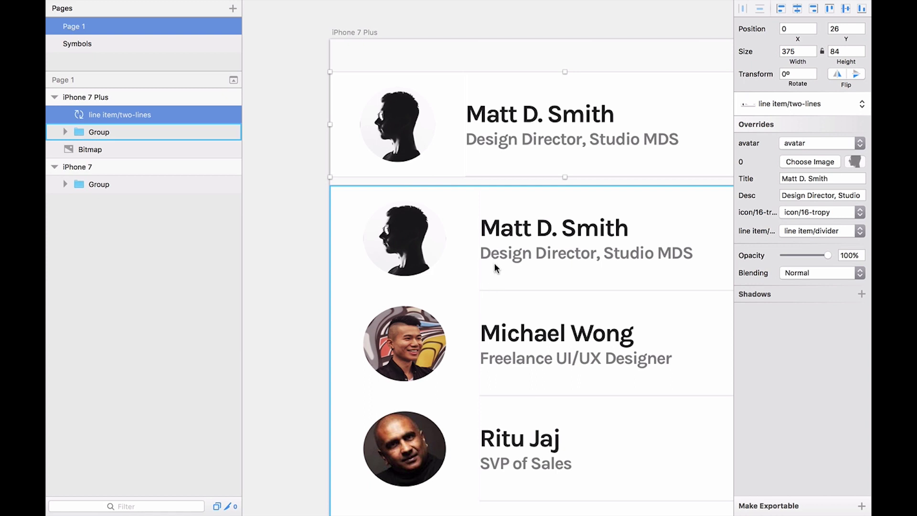
pyautogui.click(316, 176)
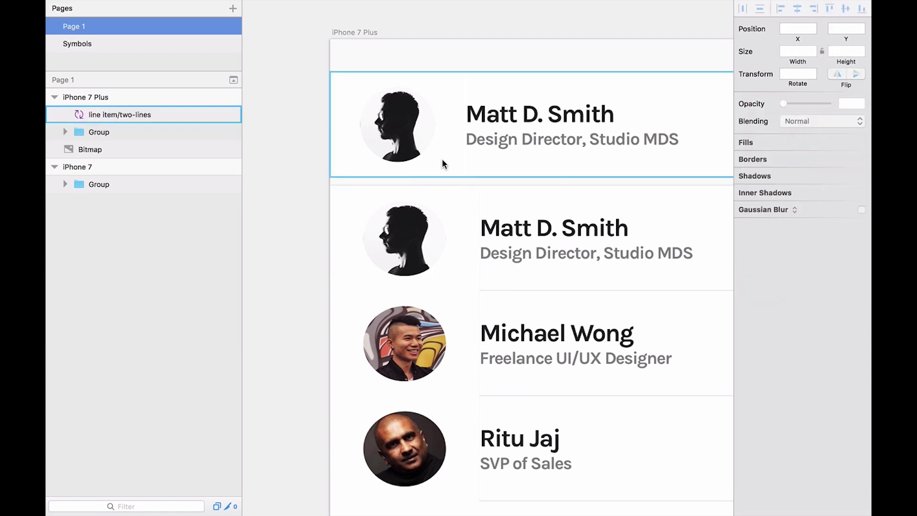
# Open the two-line line item symbol and keep its bg layer on Stretch resizing
pyautogui.doubleClick(472, 140)
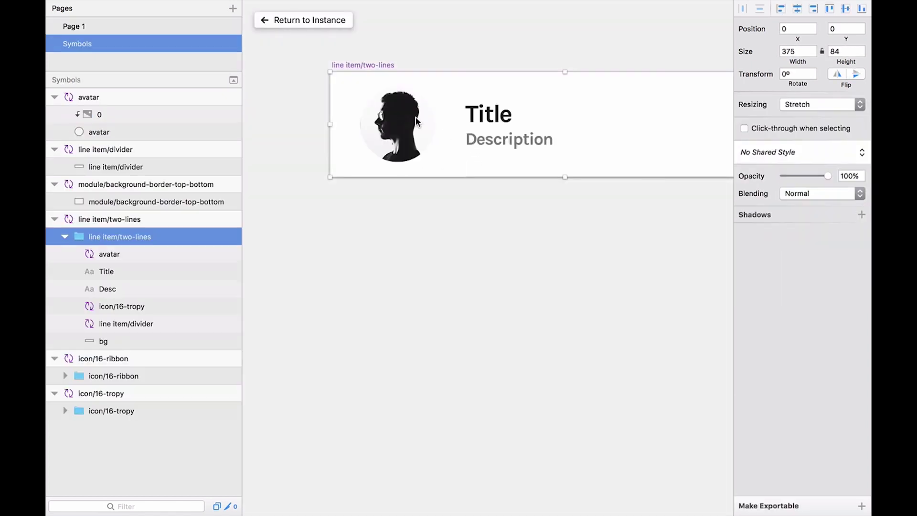
pyautogui.click(441, 73)
pyautogui.click(335, 94)
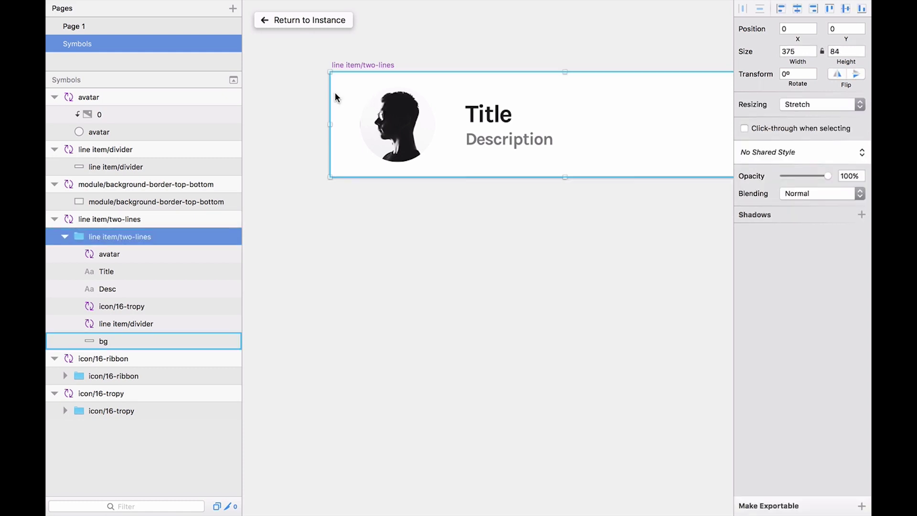
pyautogui.click(334, 95)
pyautogui.moveTo(394, 56); pyautogui.dragTo(363, 83)
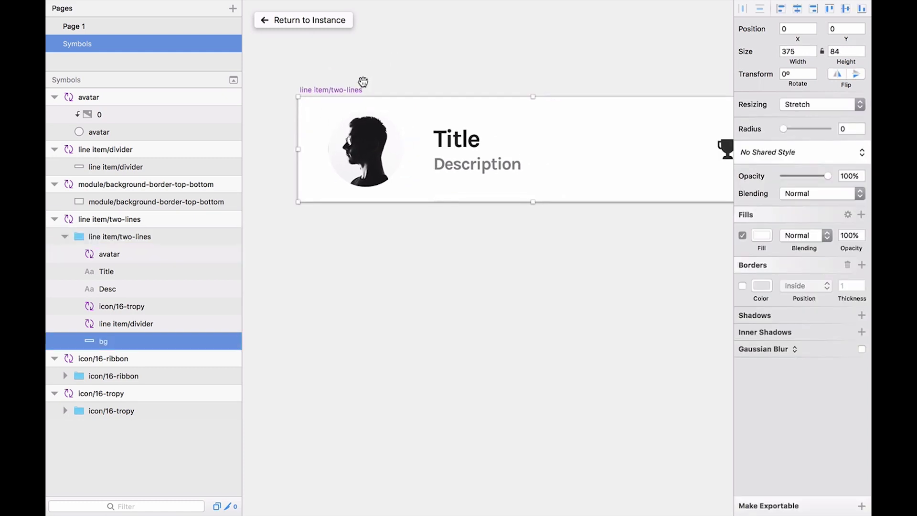
pyautogui.click(806, 105)
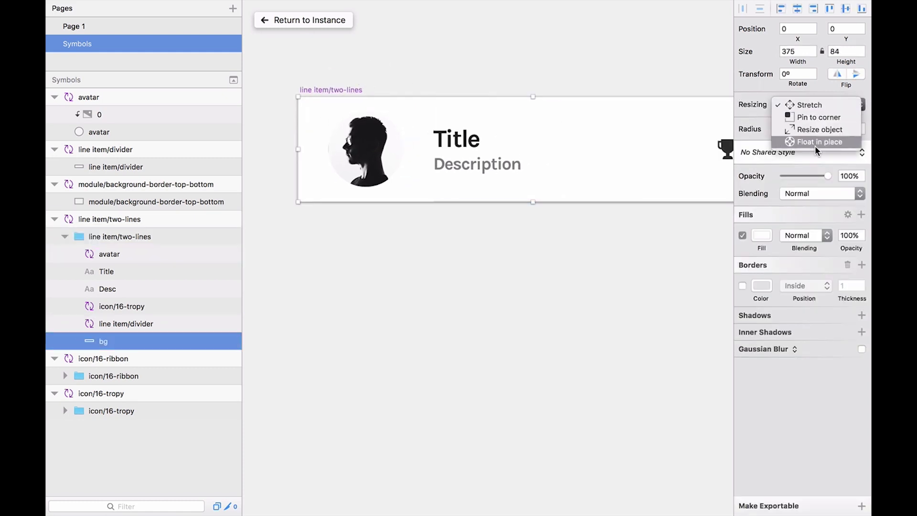
pyautogui.click(805, 105)
pyautogui.click(820, 104)
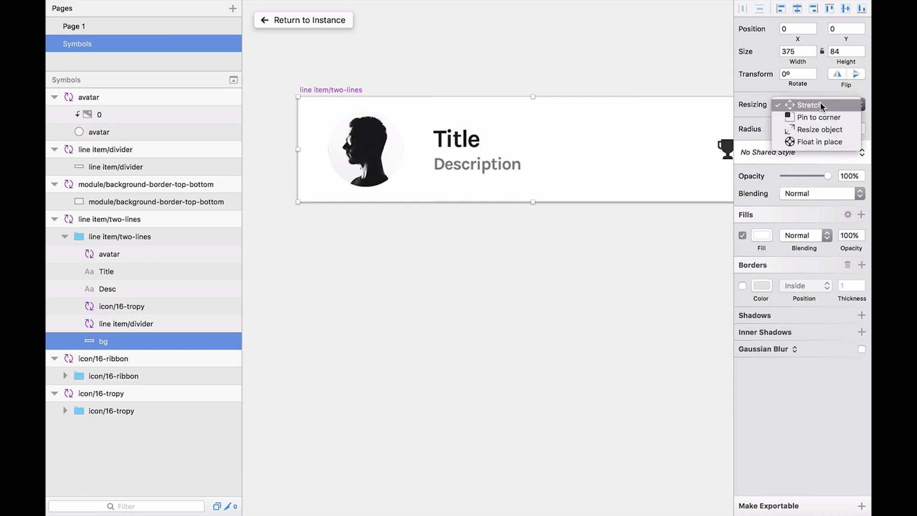
pyautogui.click(810, 104)
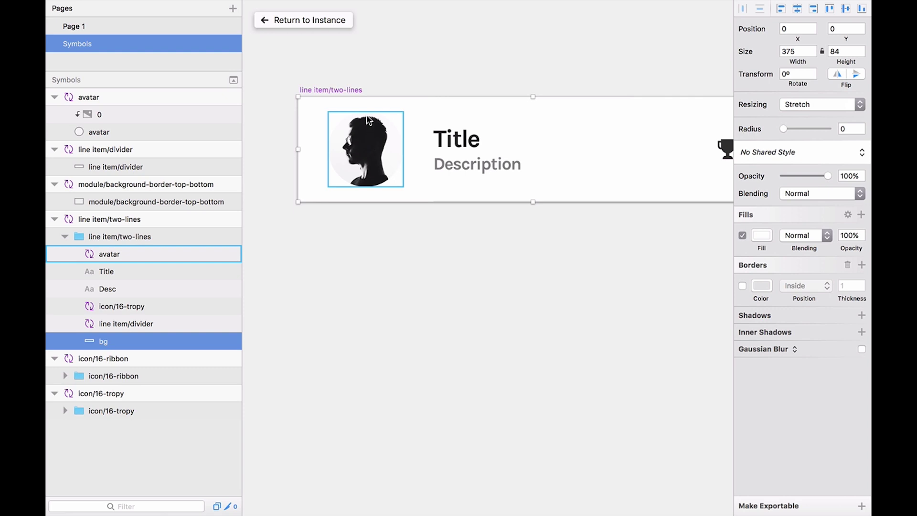
# Set the avatar, Title and Desc layers to Pin to corner resizing
pyautogui.click(371, 138)
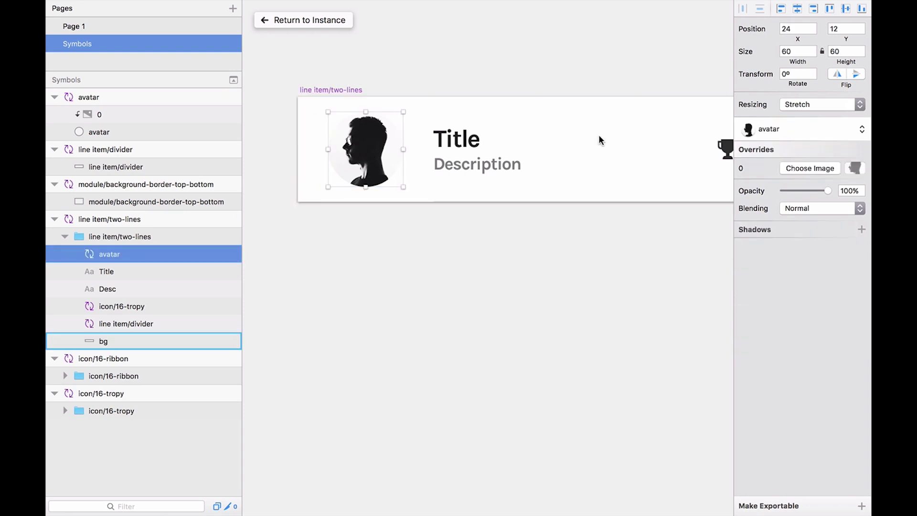
pyautogui.click(817, 104)
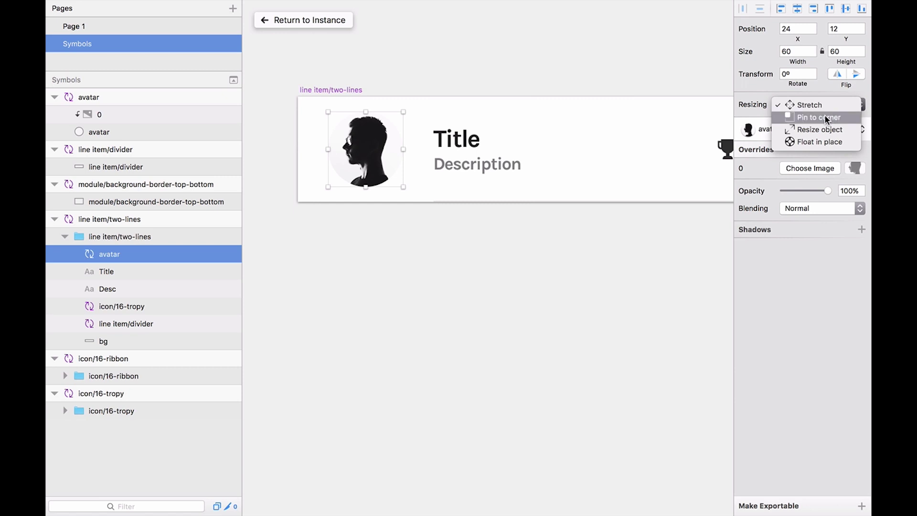
pyautogui.click(827, 118)
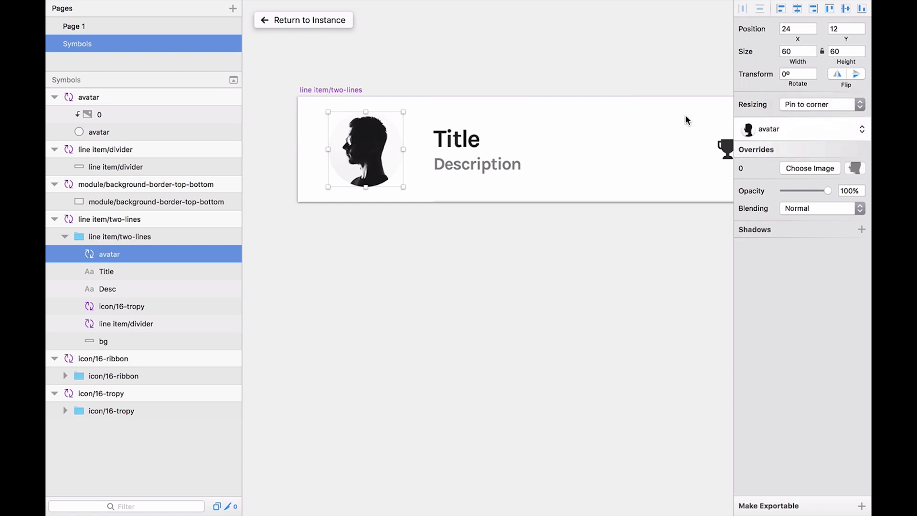
pyautogui.click(432, 140)
pyautogui.keyDown('shift'); pyautogui.click(456, 165); pyautogui.keyUp('shift')
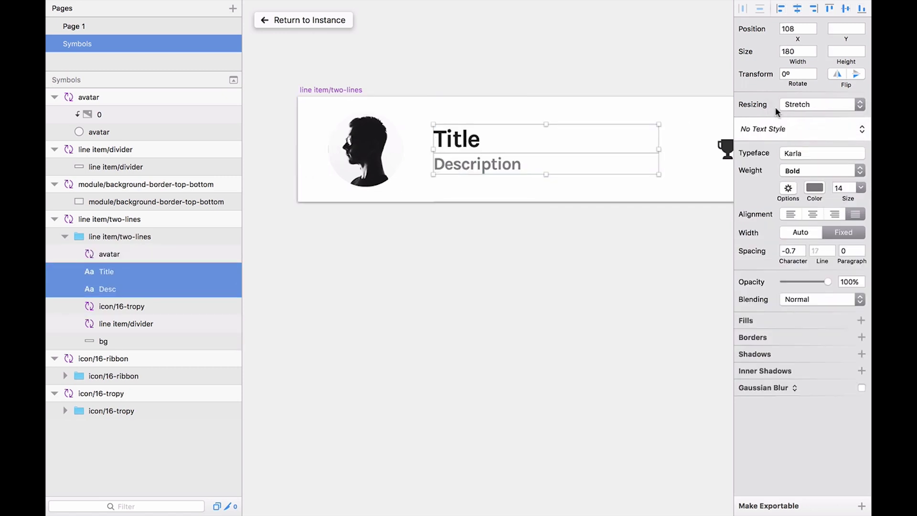
pyautogui.click(794, 104)
pyautogui.click(812, 117)
# Set the icon/16-tropy layer to Pin to corner resizing
pyautogui.click(574, 73)
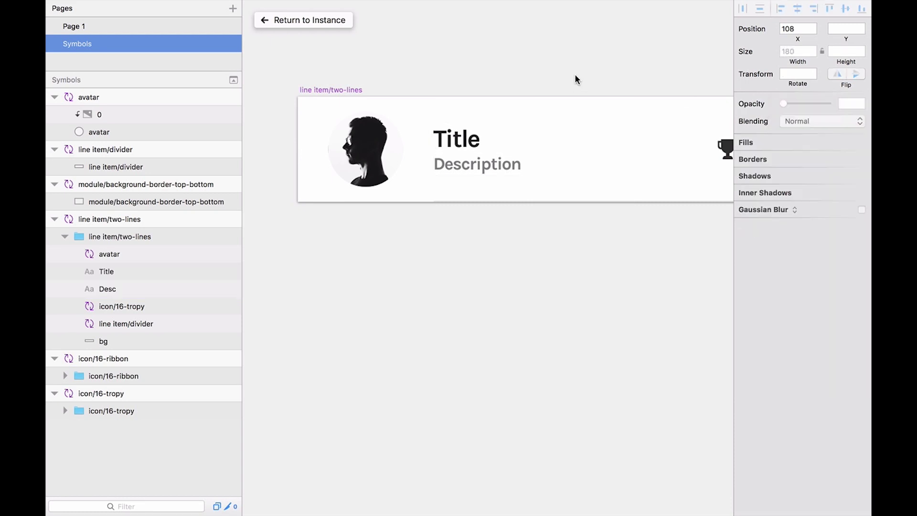
pyautogui.hscroll(5, 525, 105)
pyautogui.click(532, 134)
pyautogui.click(556, 150)
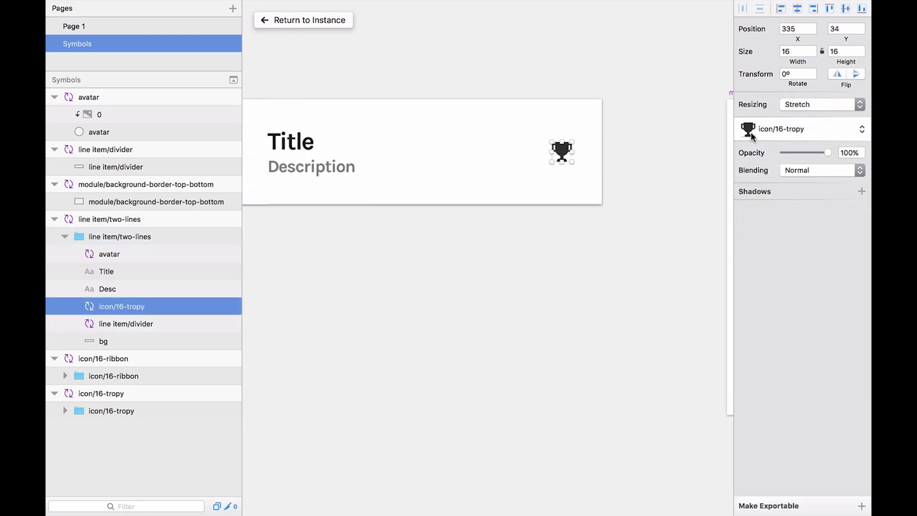
pyautogui.click(801, 101)
pyautogui.click(812, 117)
# Return to Page 1 and open the top row's line item symbol for editing
pyautogui.click(509, 39)
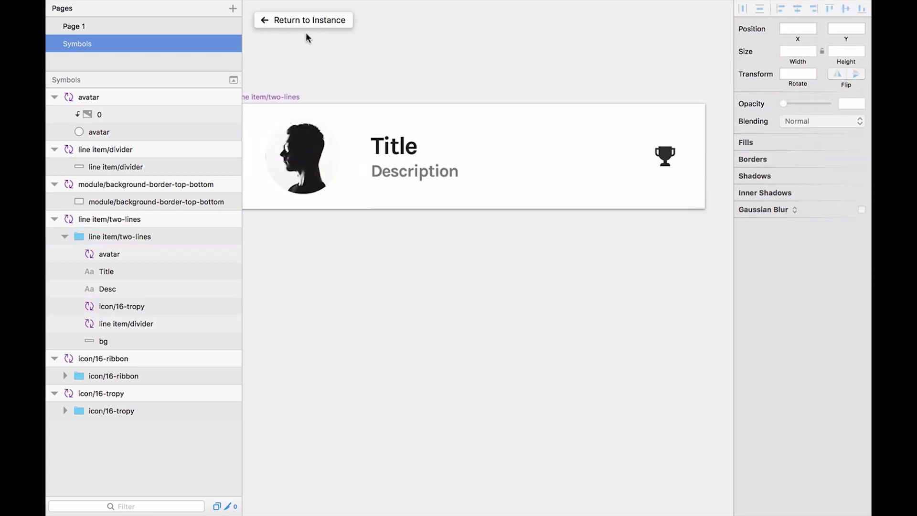
pyautogui.click(309, 21)
pyautogui.click(301, 137)
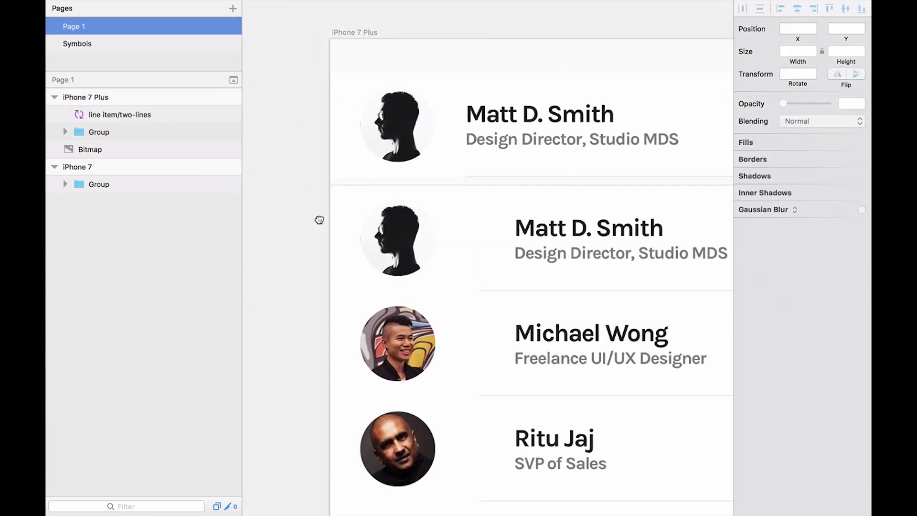
pyautogui.scroll(-3, 344, 215)
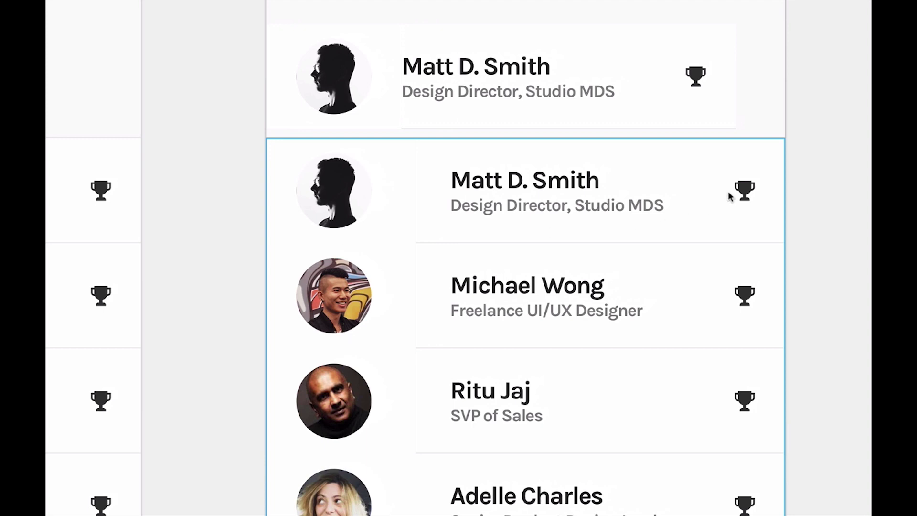
pyautogui.doubleClick(481, 193)
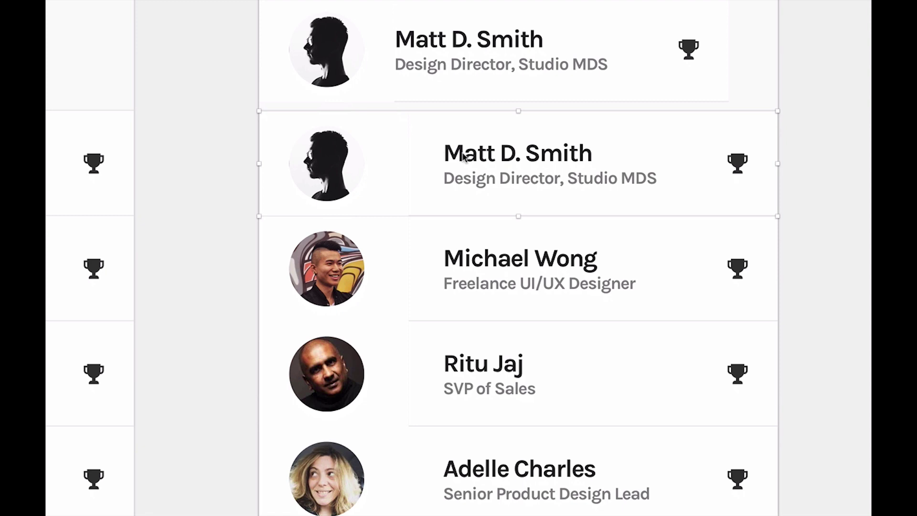
pyautogui.press('super+period')
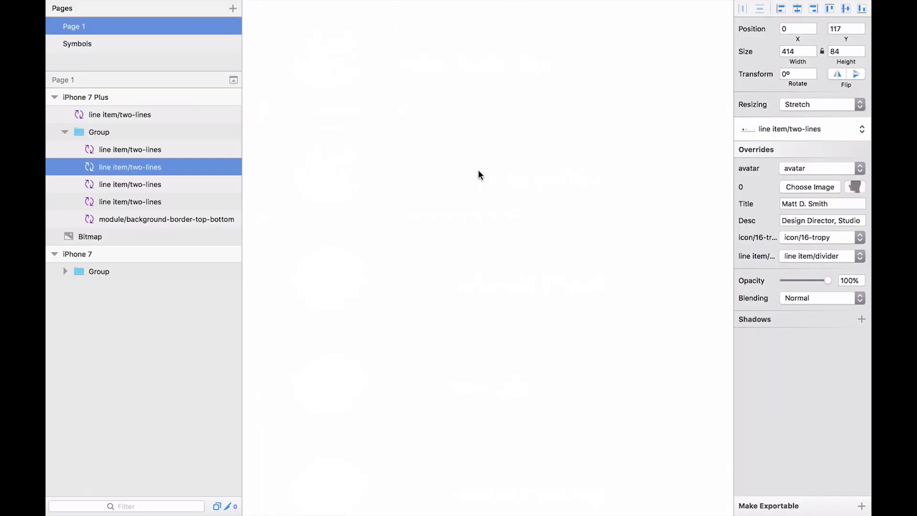
pyautogui.doubleClick(480, 176)
# Set the Title and Desc text width to Auto, then return to the instance
pyautogui.click(421, 165)
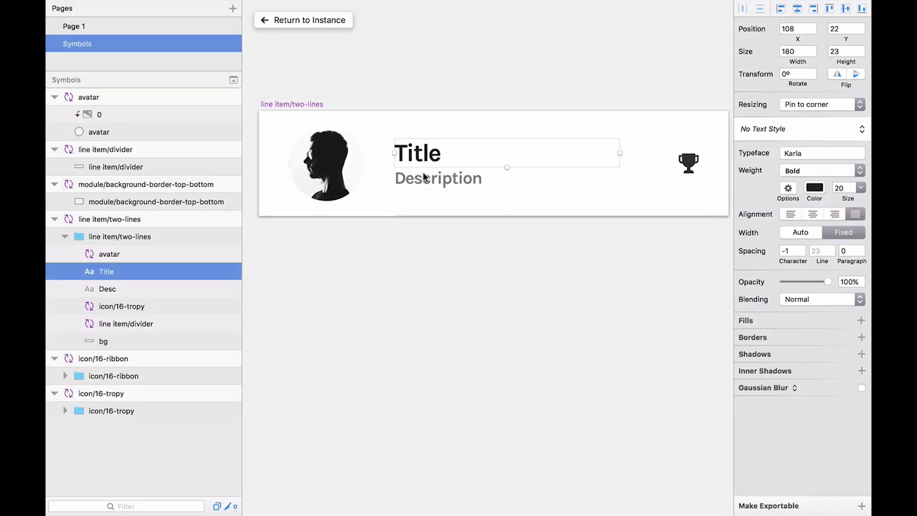
pyautogui.keyDown('shift'); pyautogui.click(421, 179); pyautogui.keyUp('shift')
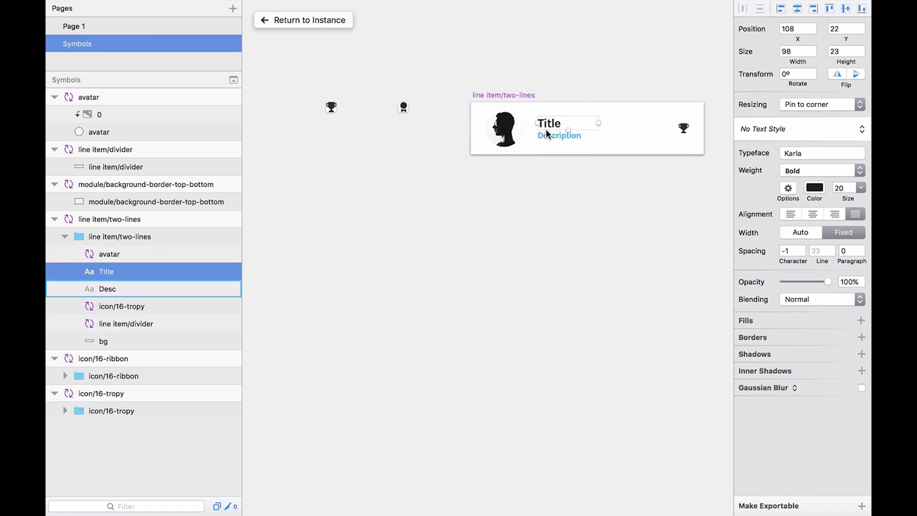
pyautogui.click(800, 231)
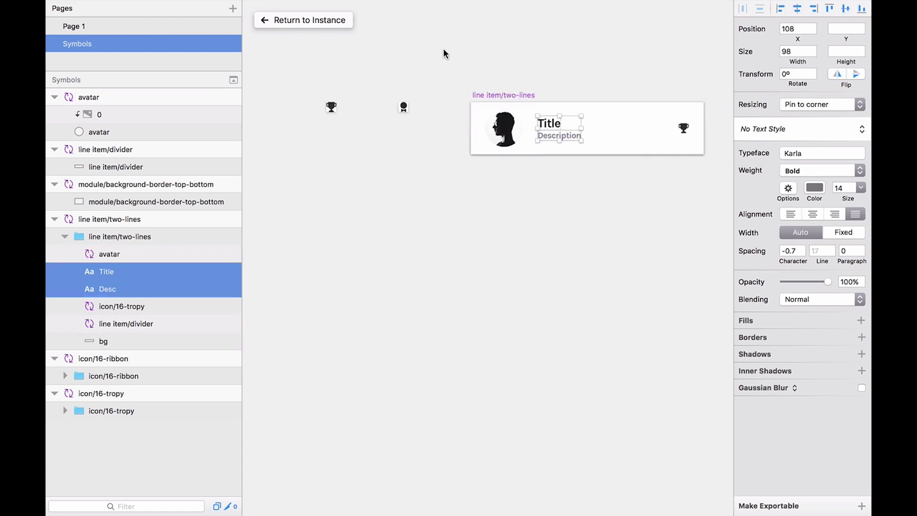
pyautogui.click(319, 7)
pyautogui.click(320, 19)
pyautogui.click(489, 57)
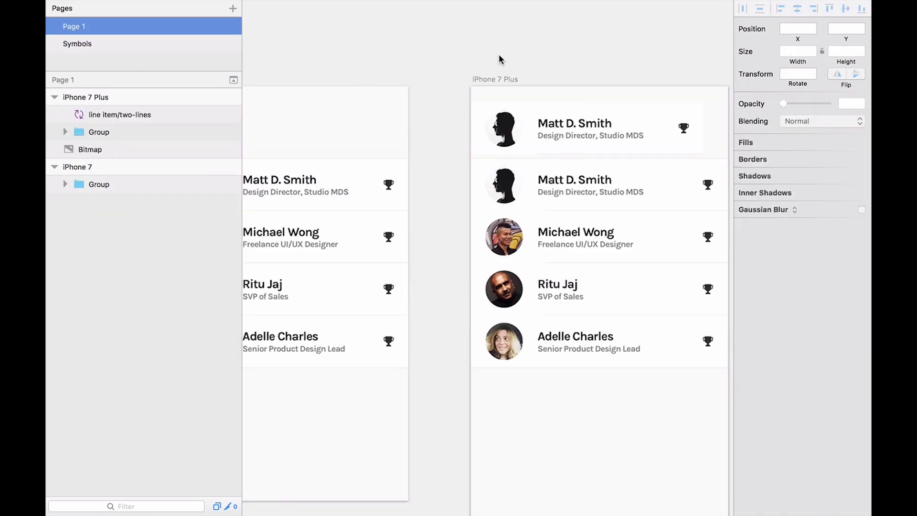
# Preview both iPhone artboards with the interface hidden and select the top row
pyautogui.moveTo(489, 58); pyautogui.dragTo(455, 56)
pyautogui.scroll(5, 468, 205)
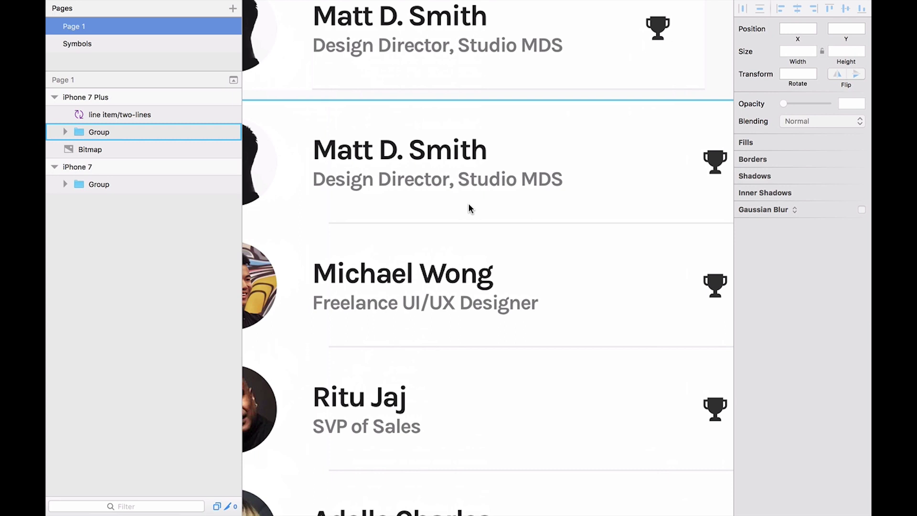
pyautogui.press('super+period')
pyautogui.scroll(-5, 468, 208)
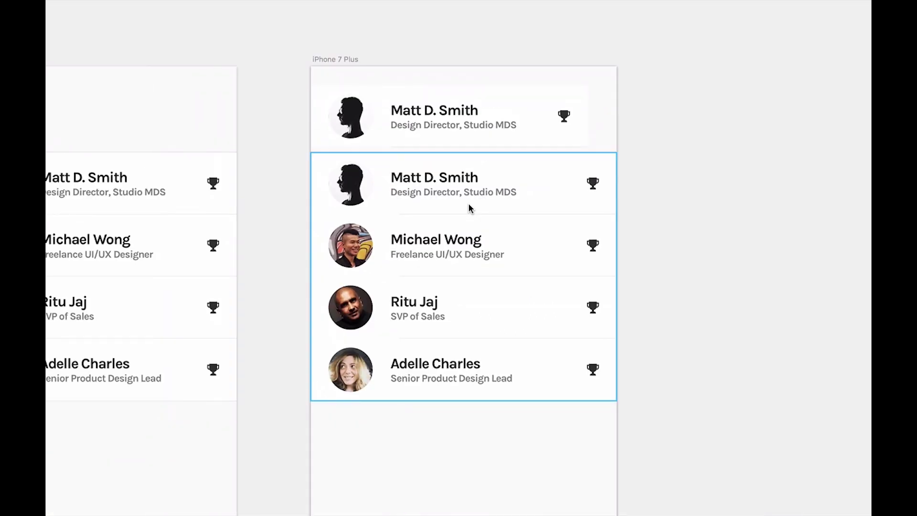
pyautogui.click(480, 91)
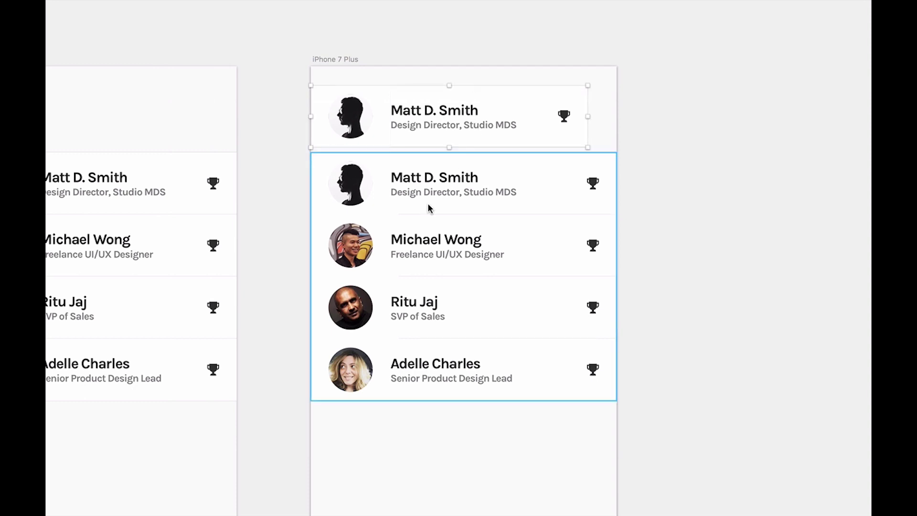
pyautogui.scroll(5, 414, 209)
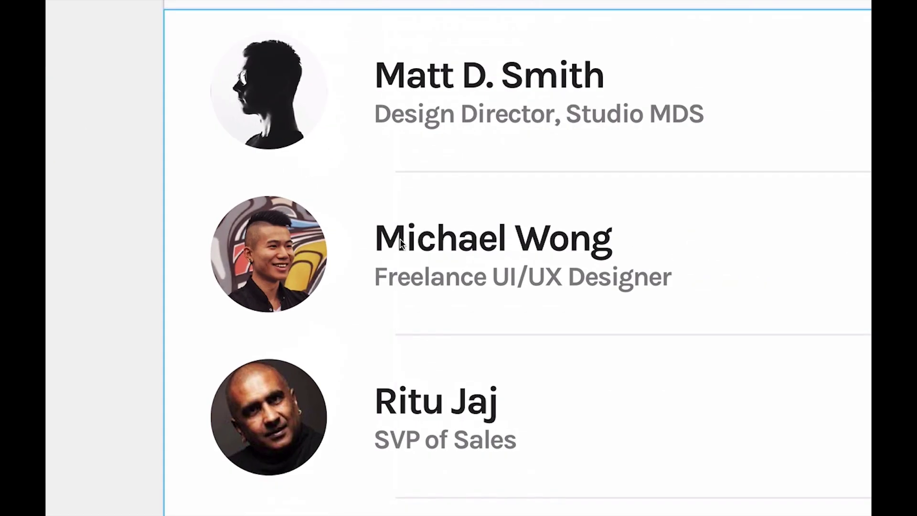
pyautogui.scroll(3, 400, 243)
pyautogui.scroll(4, 399, 197)
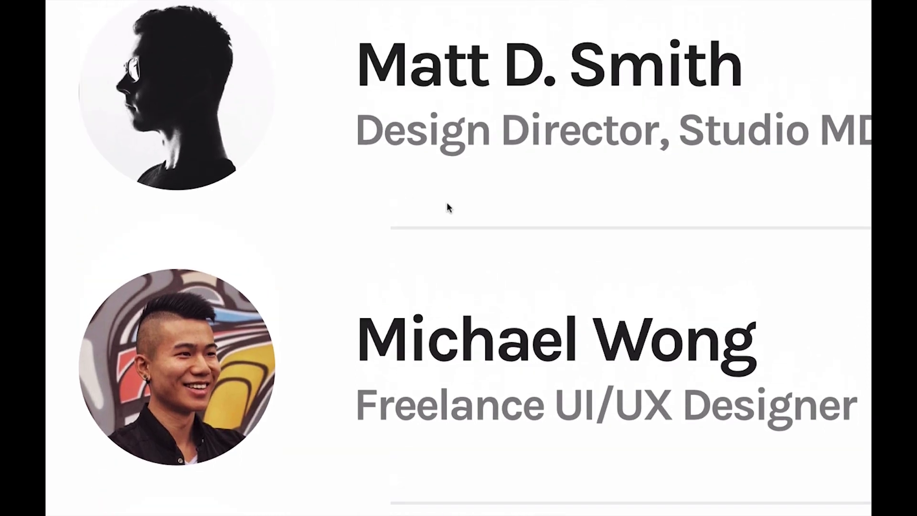
pyautogui.hotkey('shift', '0')
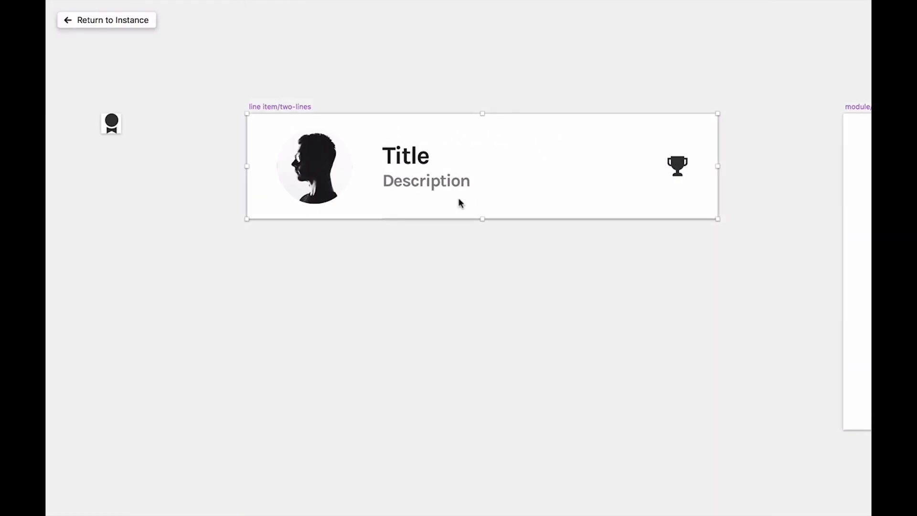
# Switch the divider layer's resizing from Stretch to Resize object, then return to the list
pyautogui.doubleClick(428, 208)
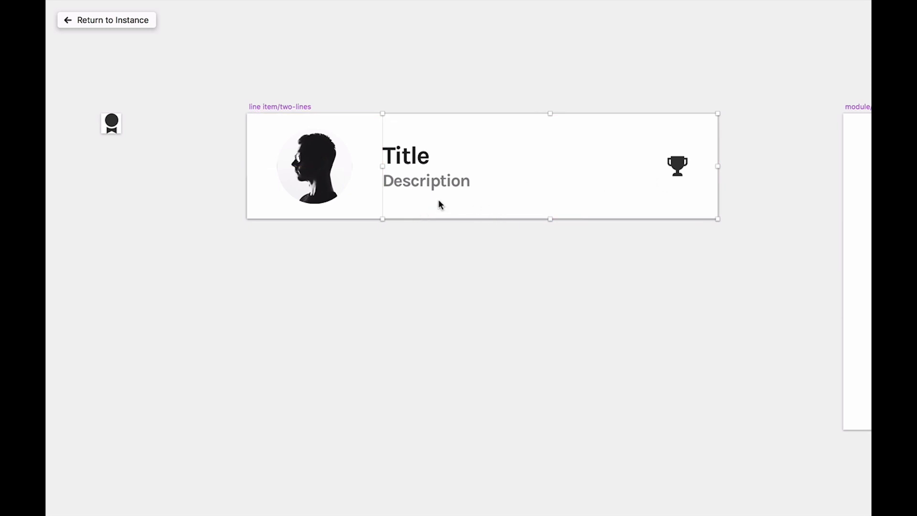
pyautogui.press('alt+super+3')
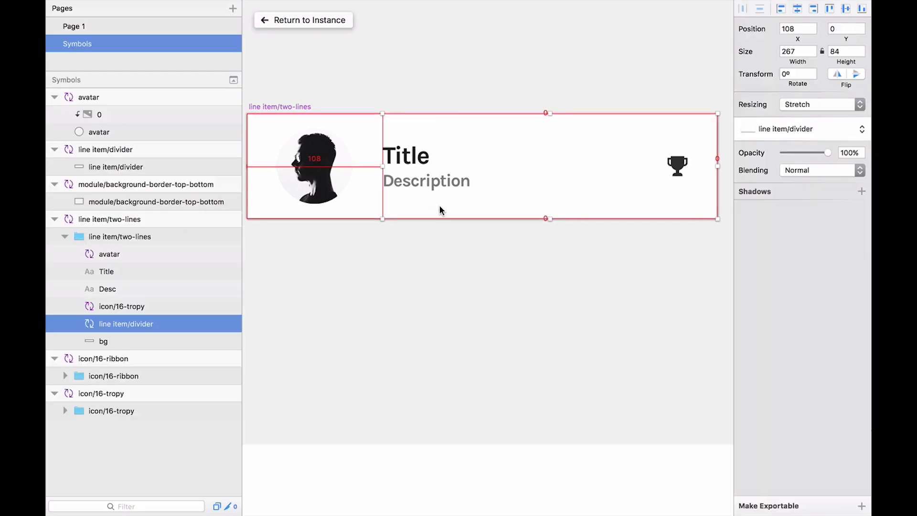
pyautogui.click(819, 105)
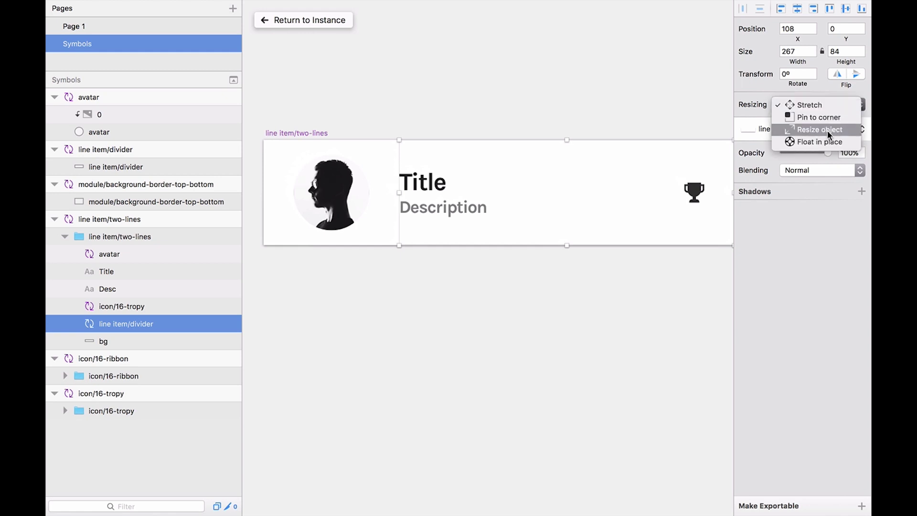
pyautogui.click(829, 130)
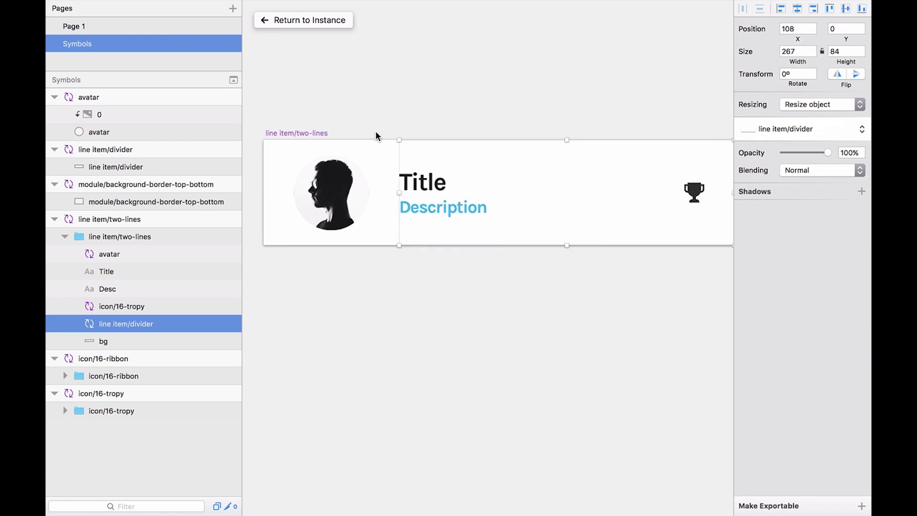
pyautogui.click(310, 20)
pyautogui.click(444, 217)
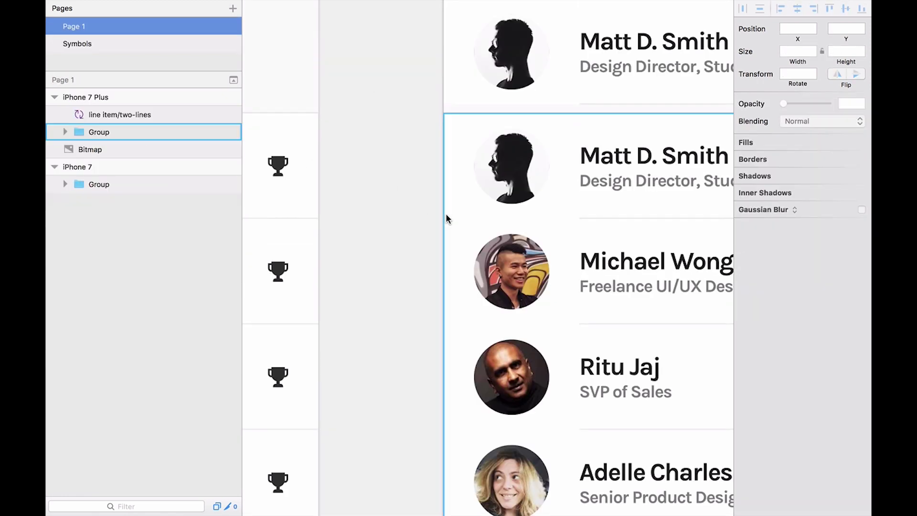
# Test-resize the duplicated top row, undo until it's removed, and open the artboard presets
pyautogui.moveTo(444, 217); pyautogui.dragTo(348, 231)
pyautogui.press('super+period')
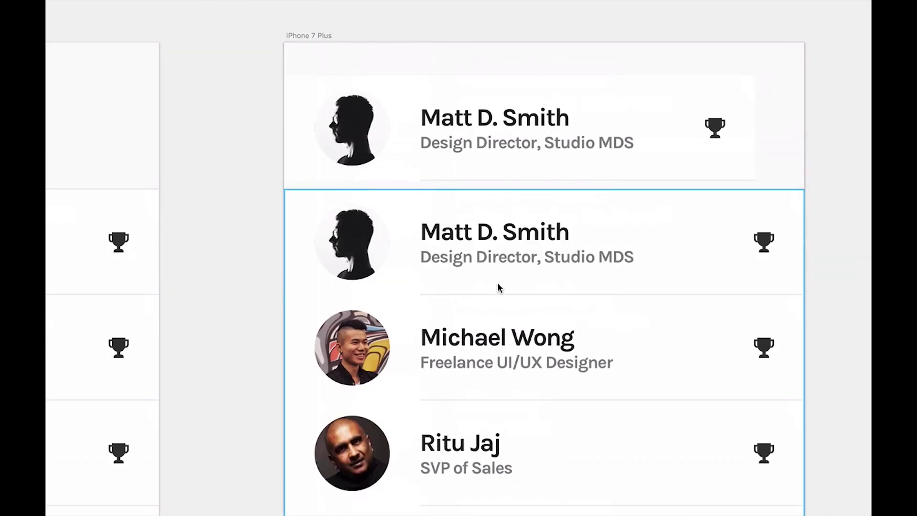
pyautogui.click(523, 170)
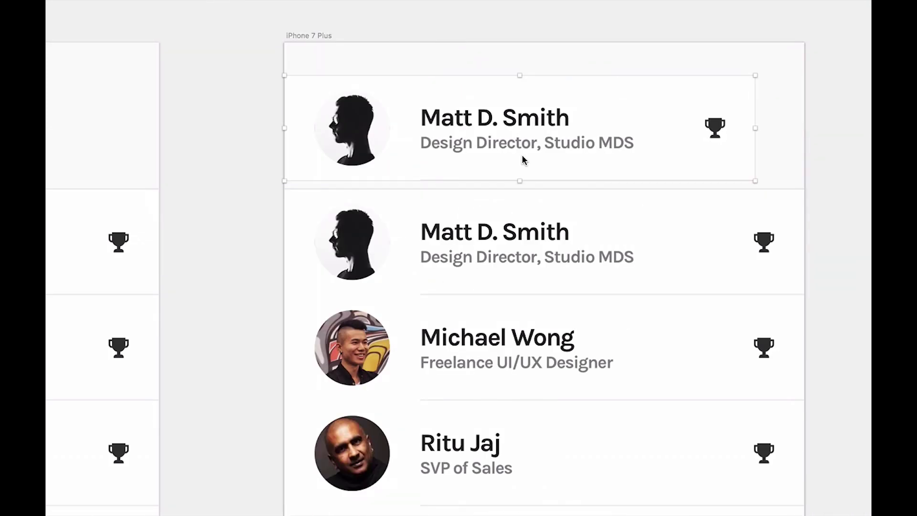
pyautogui.moveTo(791, 131)
pyautogui.mouseDown()
pyautogui.moveTo(819, 132)
pyautogui.moveTo(687, 139)
pyautogui.moveTo(806, 138)
pyautogui.moveTo(703, 140)
pyautogui.moveTo(778, 139)
pyautogui.mouseUp()
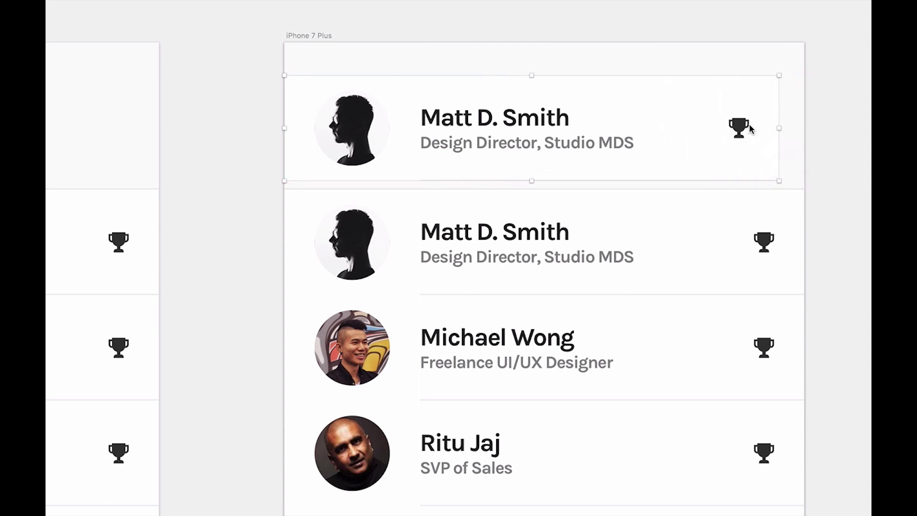
pyautogui.press('super+z')
pyautogui.press('super+z')
pyautogui.press('super+z')
pyautogui.press('super+z')
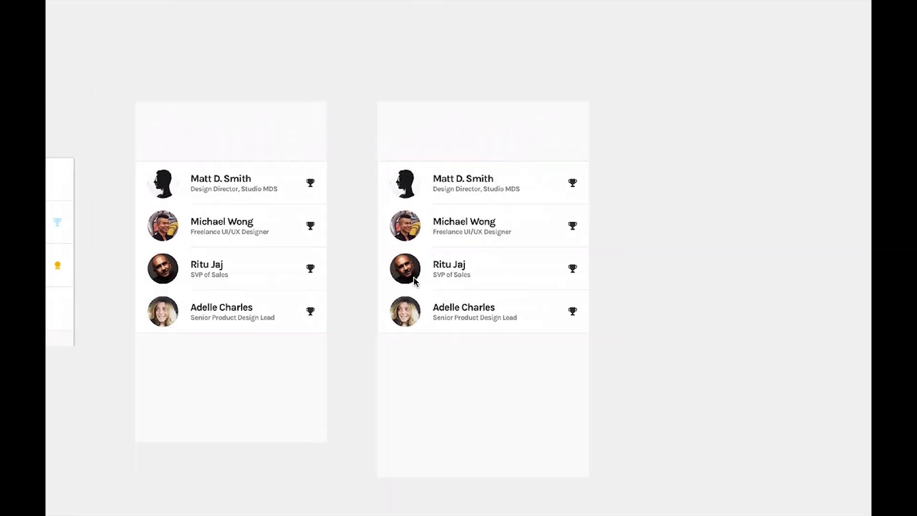
pyautogui.press('super+period')
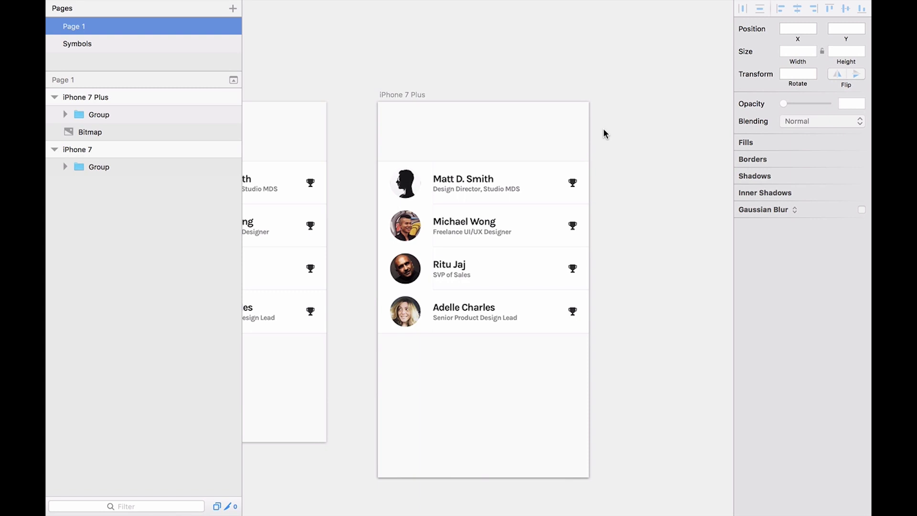
pyautogui.press('a')
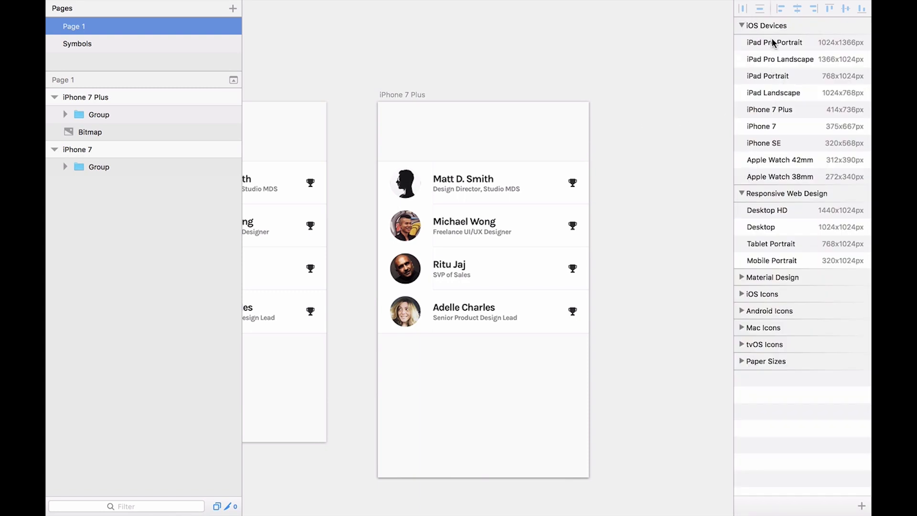
# Add an iPad Portrait artboard and Option-drag a copy of the list onto it
pyautogui.click(796, 78)
pyautogui.click(440, 199)
pyautogui.moveTo(440, 199); pyautogui.dragTo(563, 199)
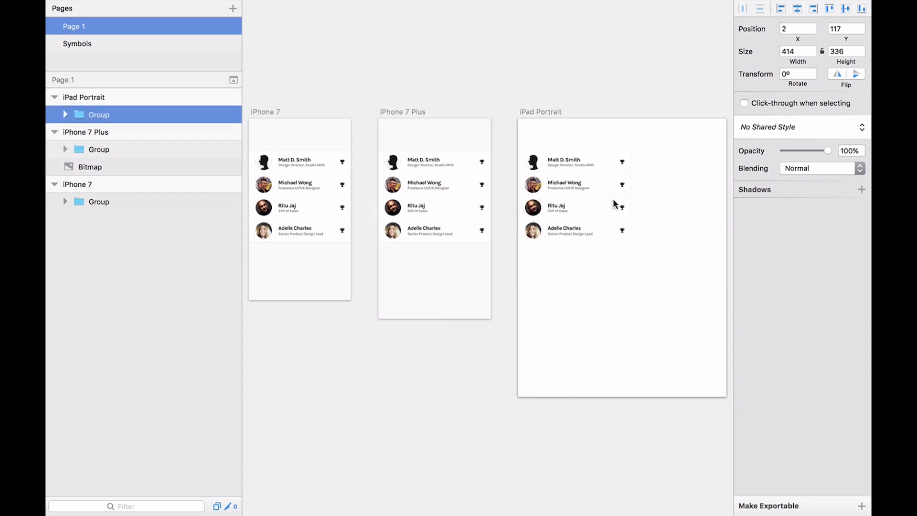
# Give the iPad artboard a #FAFAFA background colour sampled from the iPhone 7 Plus artboard
pyautogui.click(539, 112)
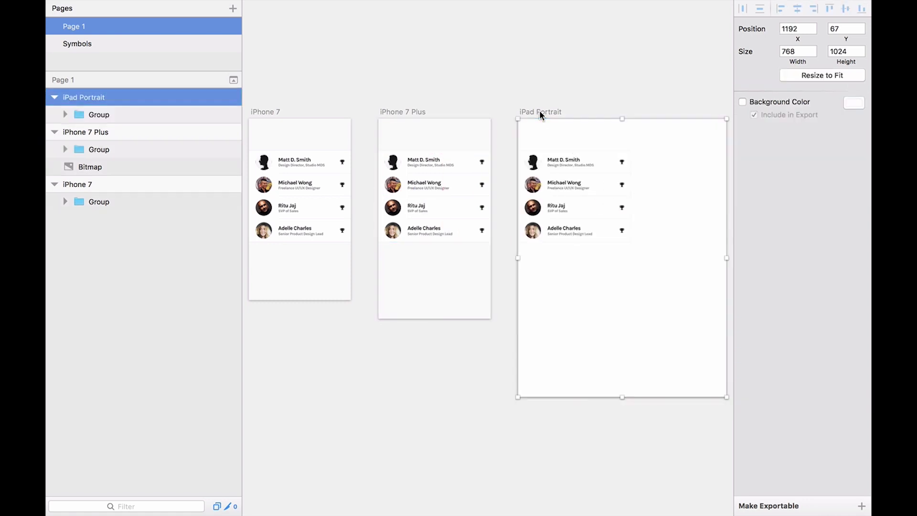
pyautogui.click(742, 102)
pyautogui.click(854, 102)
pyautogui.hotkey('ctrl', 'c')
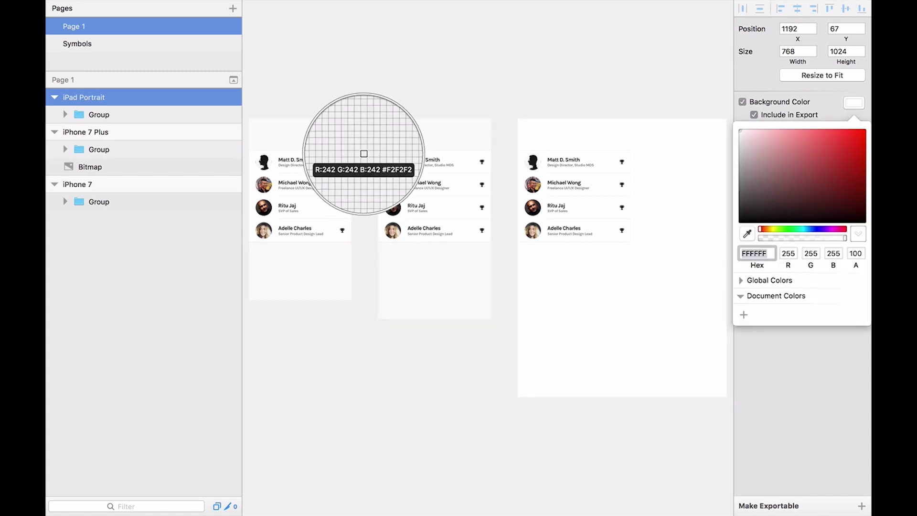
pyautogui.click(417, 107)
pyautogui.click(534, 110)
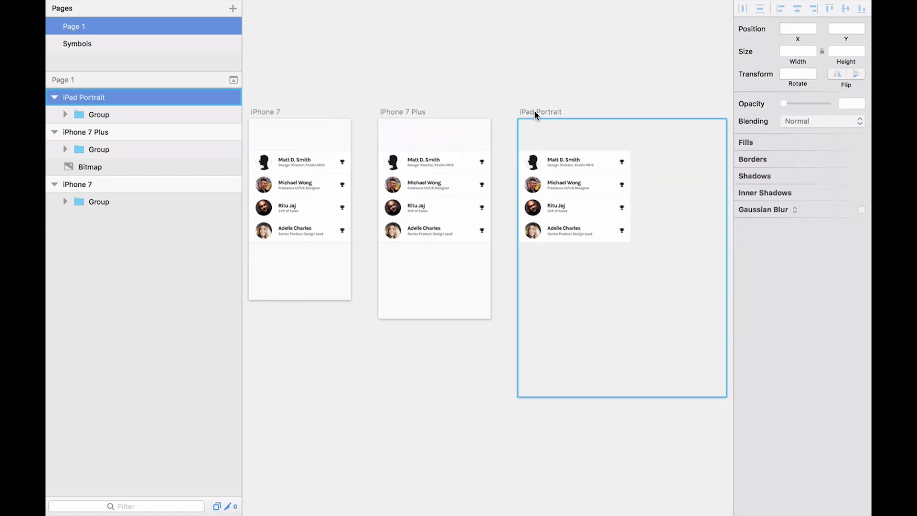
pyautogui.click(854, 103)
pyautogui.hotkey('ctrl', 'c')
pyautogui.click(449, 130)
pyautogui.hscroll(5, 506, 115)
pyautogui.click(509, 96)
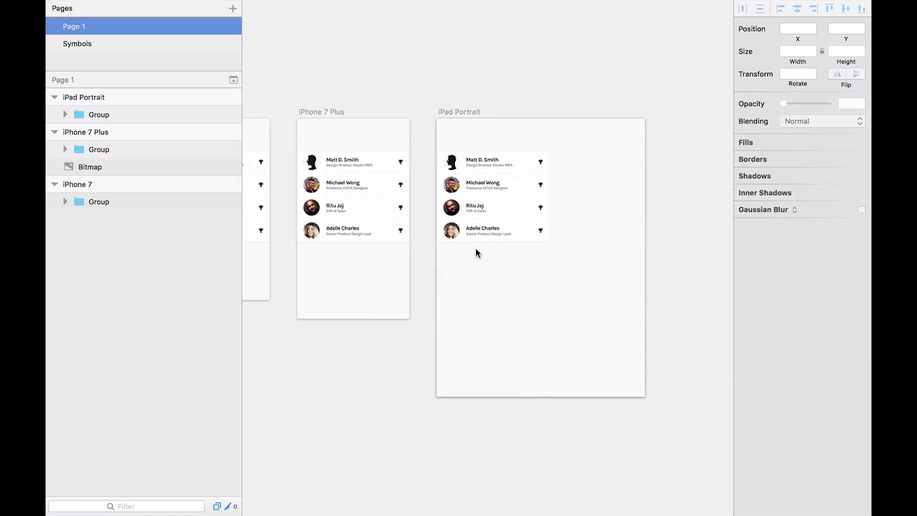
# Stretch the copied list to the full iPad Portrait width and review the artboards
pyautogui.click(479, 232)
pyautogui.moveTo(548, 196); pyautogui.dragTo(644, 195)
pyautogui.click(673, 200)
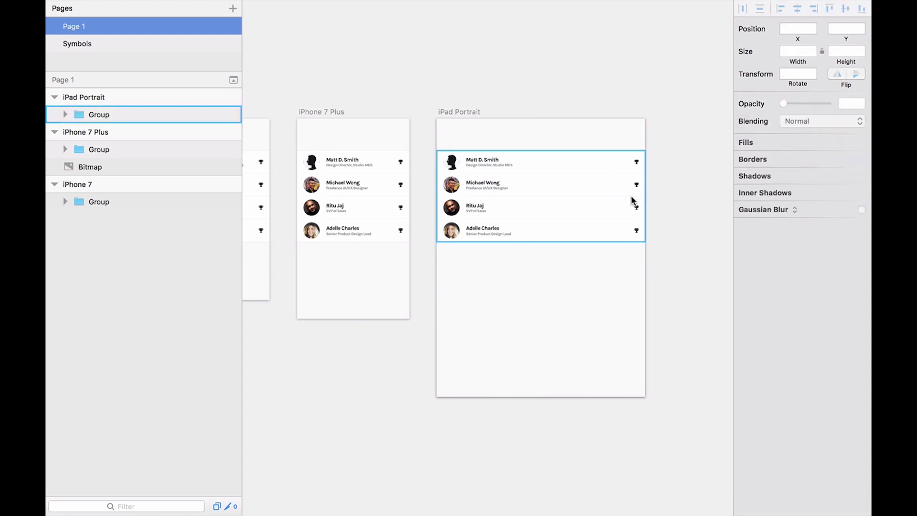
pyautogui.press('super+period')
pyautogui.press('super+equal')
pyautogui.press('super+equal')
pyautogui.hscroll(5, 632, 200)
pyautogui.scroll(3, 632, 201)
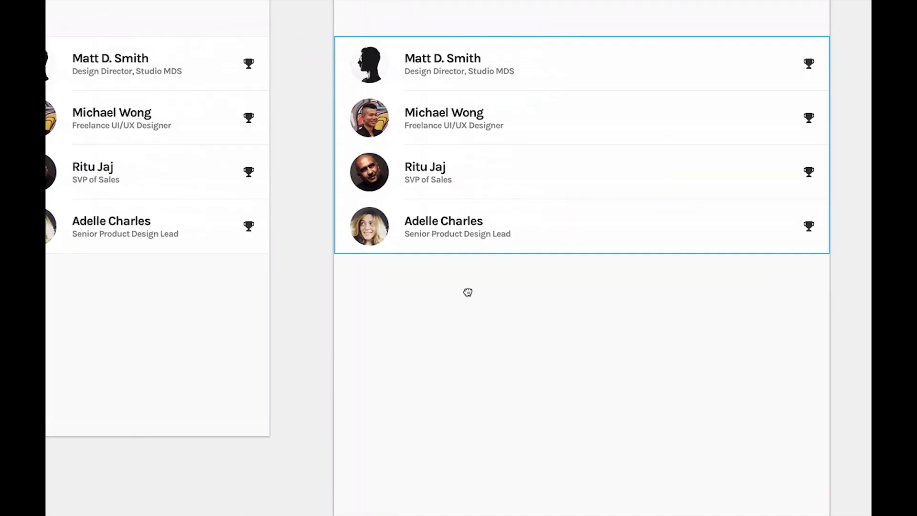
pyautogui.moveTo(460, 394); pyautogui.dragTo(606, 272)
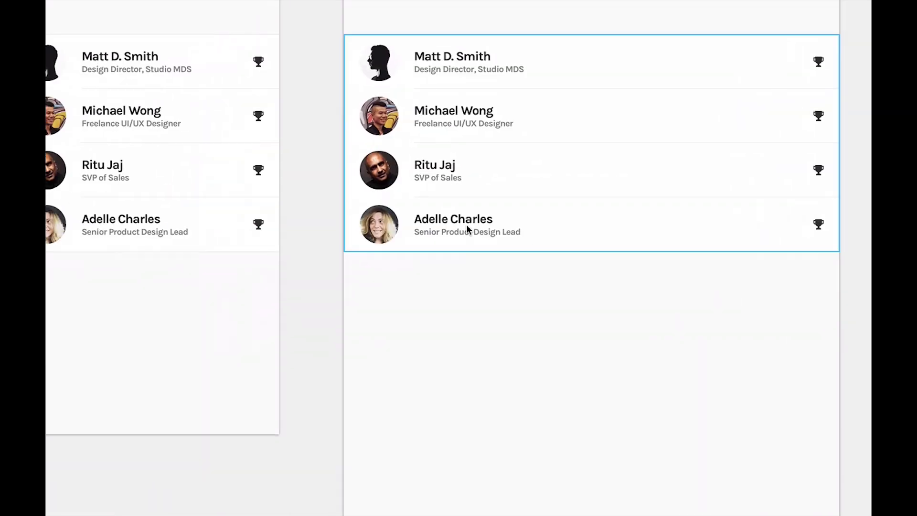
pyautogui.moveTo(469, 229); pyautogui.dragTo(479, 256)
pyautogui.moveTo(340, 135); pyautogui.dragTo(522, 189)
pyautogui.hscroll(-8, 468, 145)
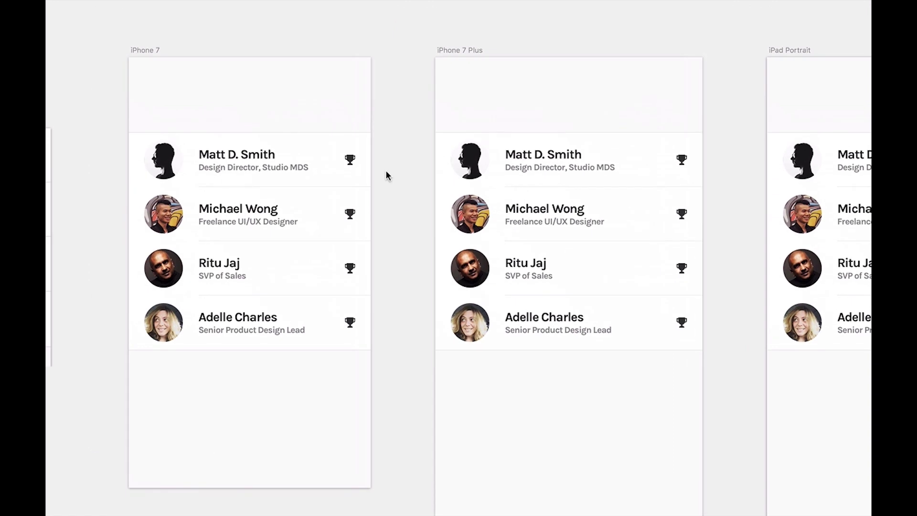
# Set the second iPhone 7 row's icon/16 override to icon/16-ribbon
pyautogui.moveTo(388, 206); pyautogui.dragTo(338, 196)
pyautogui.click(288, 198)
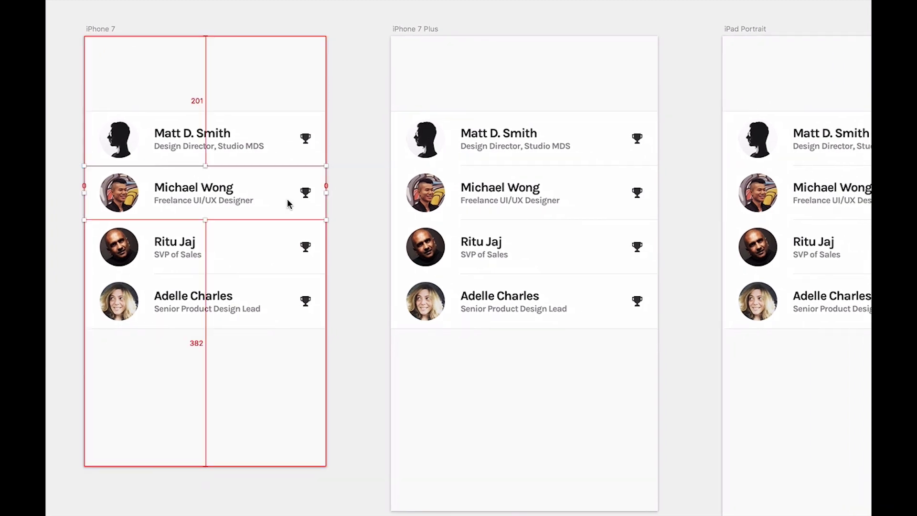
pyautogui.press('super+period')
pyautogui.click(802, 235)
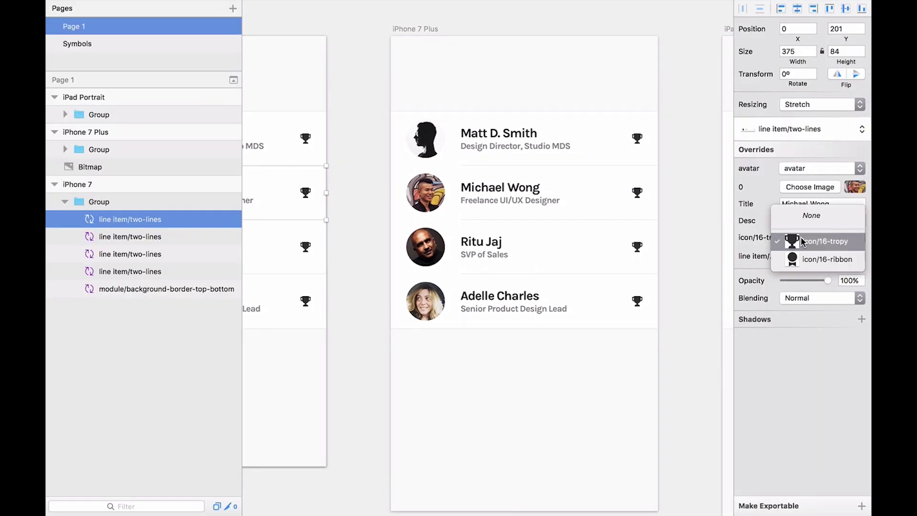
pyautogui.click(812, 258)
# Set the last row's icon/16 override to None
pyautogui.hscroll(-6, 502, 274)
pyautogui.click(460, 308)
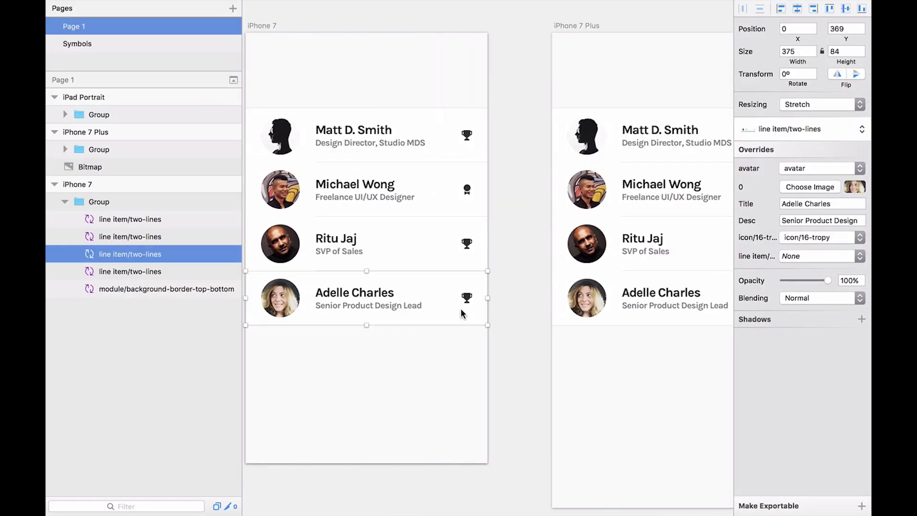
pyautogui.click(837, 256)
pyautogui.click(829, 236)
pyautogui.click(829, 236)
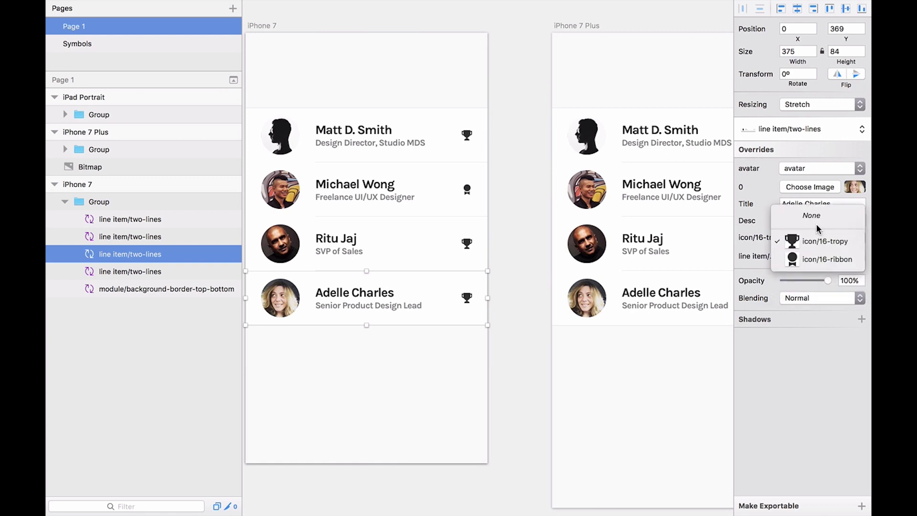
pyautogui.click(796, 218)
pyautogui.click(544, 248)
# Open the line item symbol master for editing
pyautogui.press('super+period')
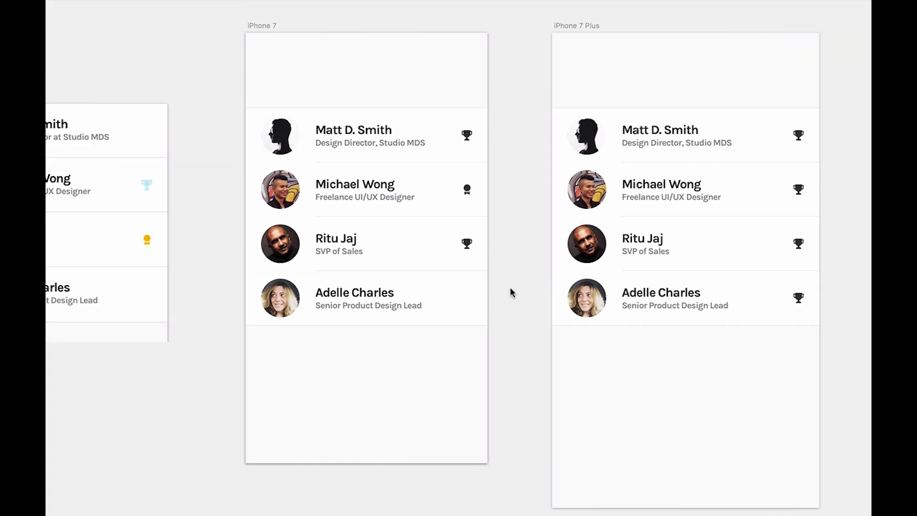
pyautogui.hscroll(-3, 509, 286)
pyautogui.hscroll(-3, 292, 172)
pyautogui.click(252, 111)
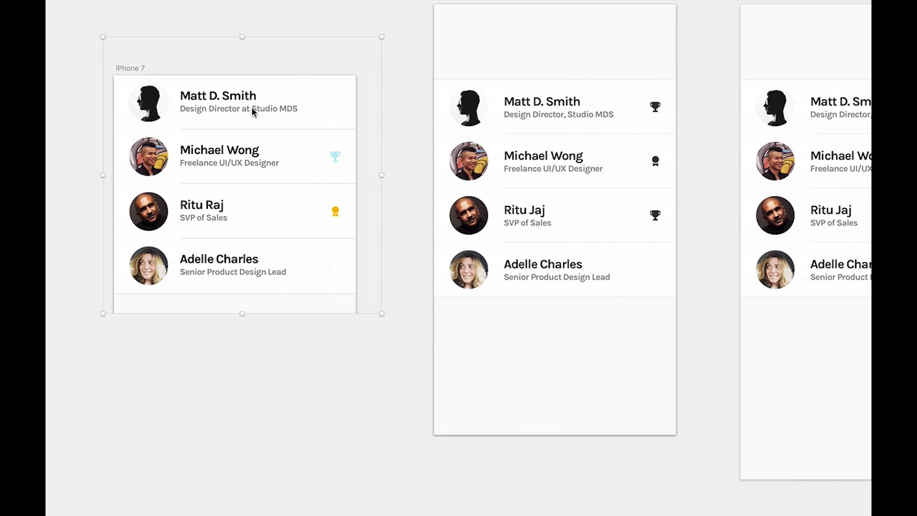
pyautogui.click(396, 162)
pyautogui.doubleClick(321, 143)
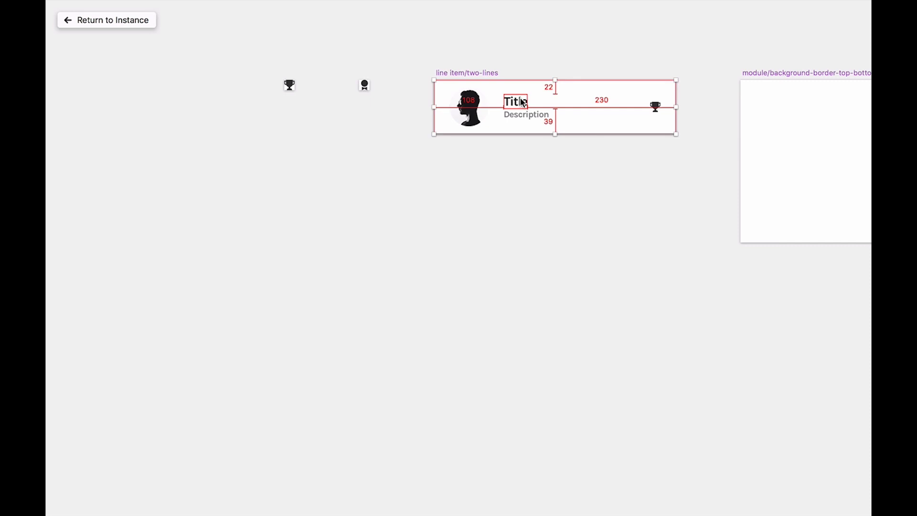
# Colour the master's Title and Desc text FF0000, then return and zoom out to all three artboards
pyautogui.press('super+period')
pyautogui.click(522, 102)
pyautogui.keyDown('shift'); pyautogui.click(517, 113); pyautogui.keyUp('shift')
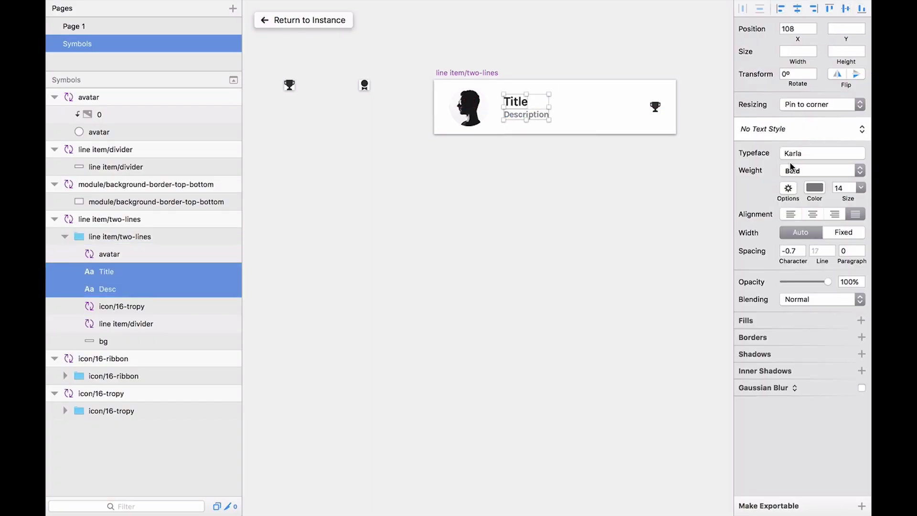
pyautogui.click(814, 187)
pyautogui.moveTo(855, 220); pyautogui.dragTo(869, 215)
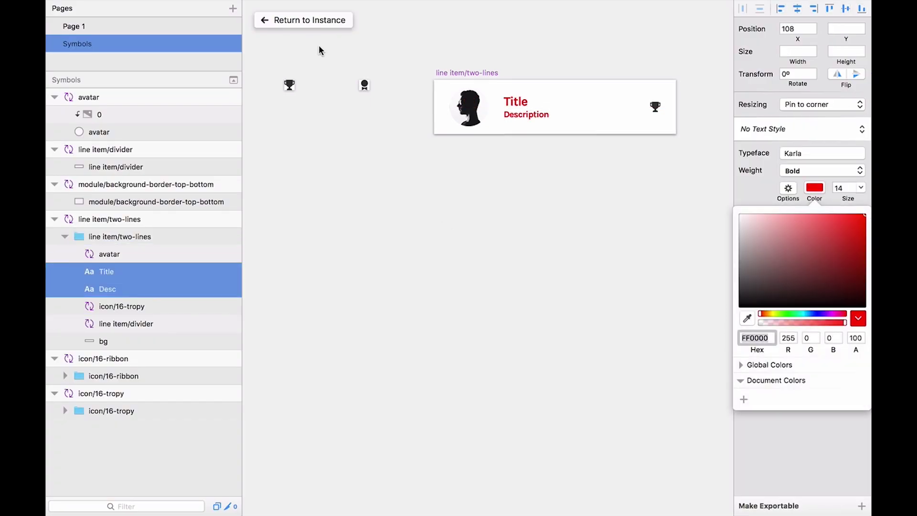
pyautogui.click(313, 20)
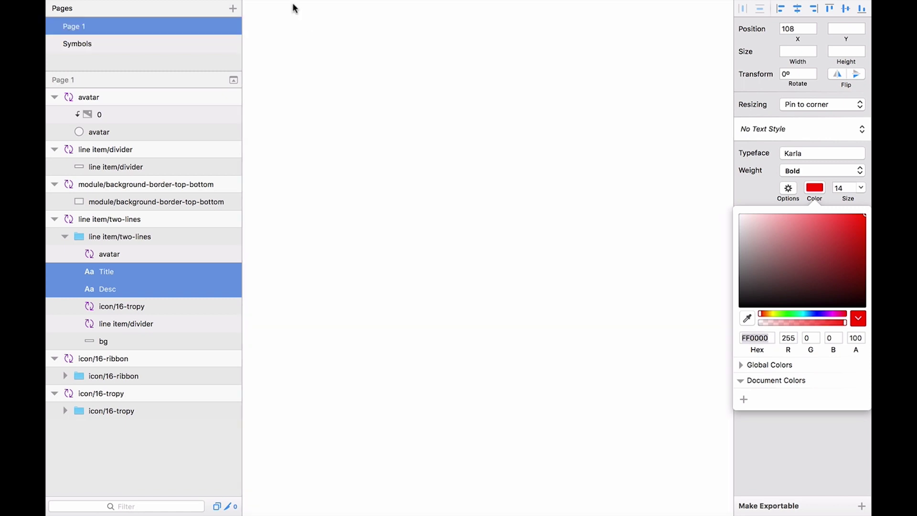
pyautogui.press('super+period')
pyautogui.hscroll(5, 480, 179)
pyautogui.press('super+minus')
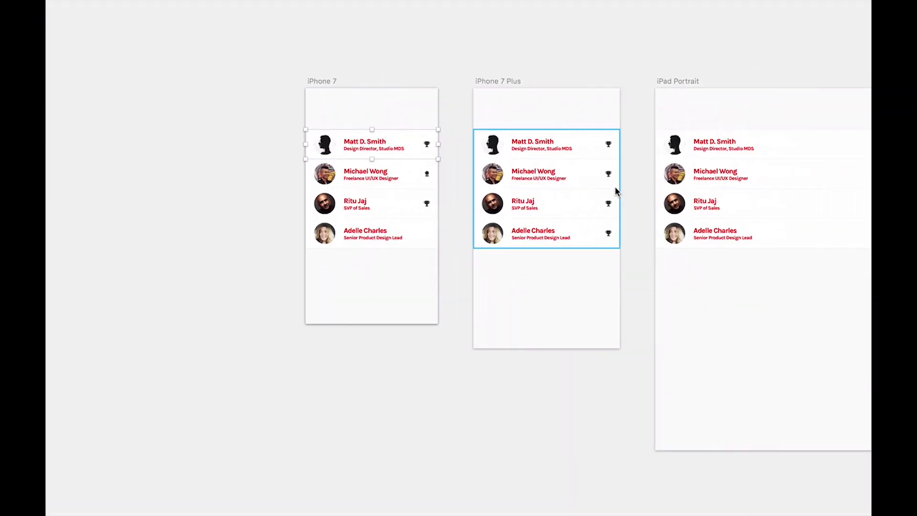
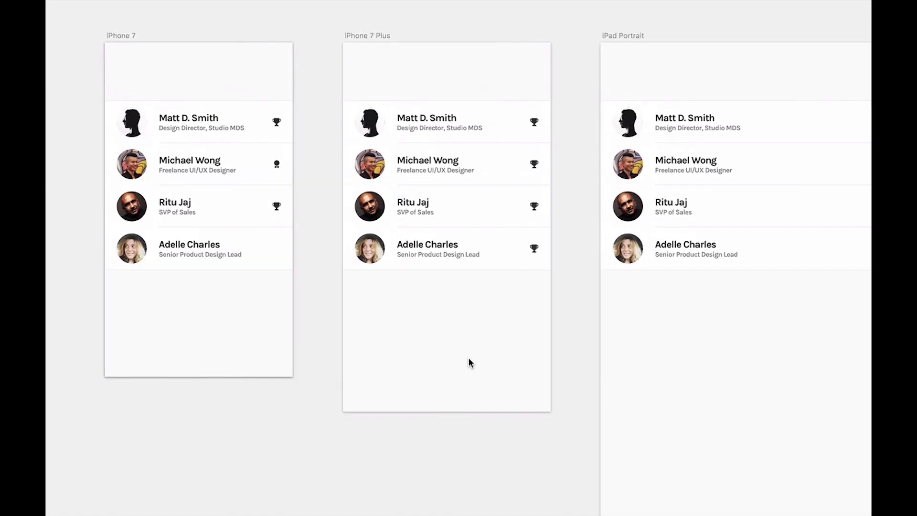
# Look over the Desktop HD artboard in the finished reference design file
pyautogui.hscroll(10, 467, 358)
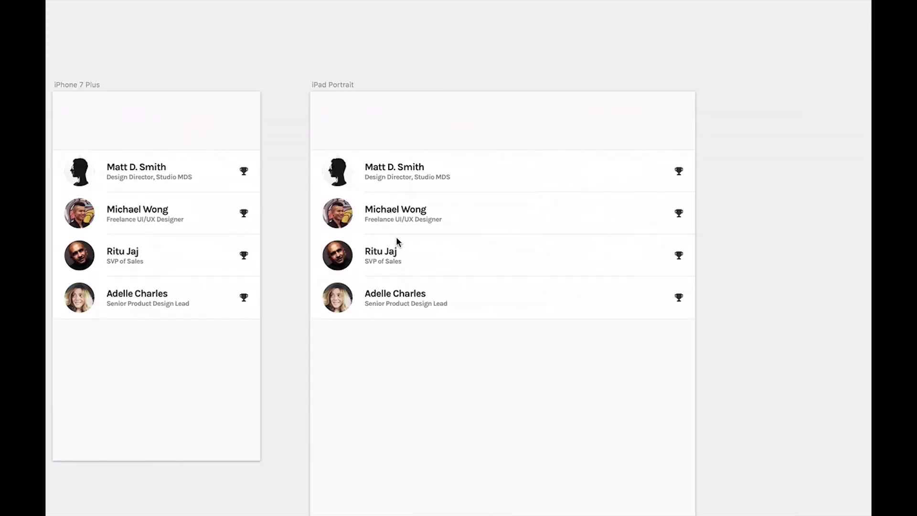
pyautogui.press('super+alt+3')
pyautogui.hotkey('ctrl', 'Up')
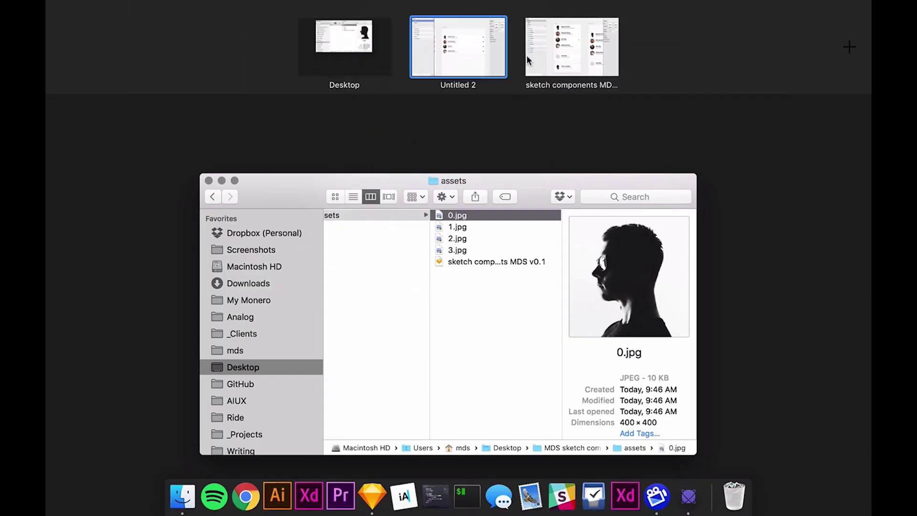
pyautogui.click(570, 47)
pyautogui.hscroll(5, 525, 111)
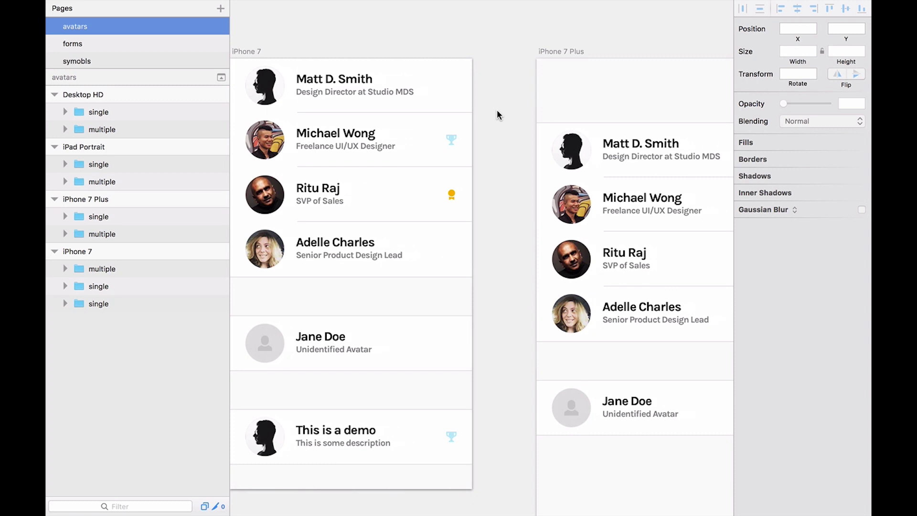
pyautogui.press('super+alt+3')
pyautogui.hscroll(15, 542, 142)
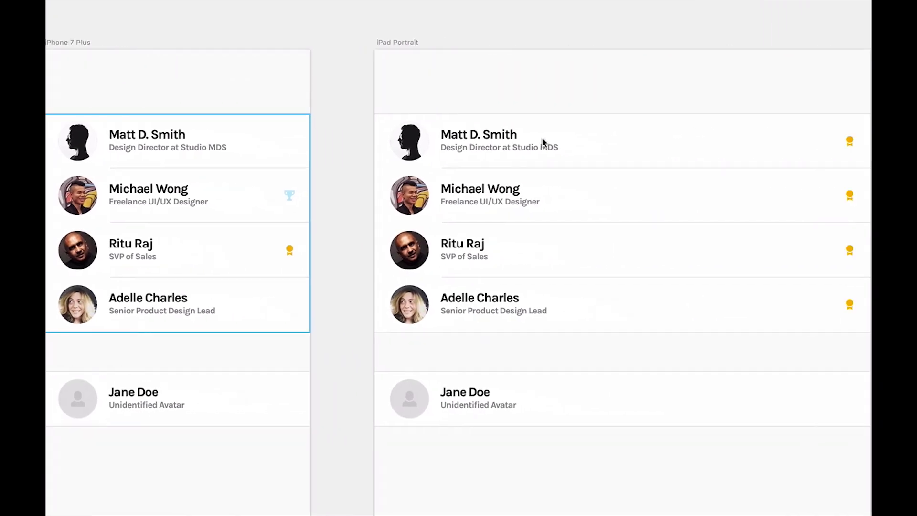
pyautogui.hscroll(20, 542, 142)
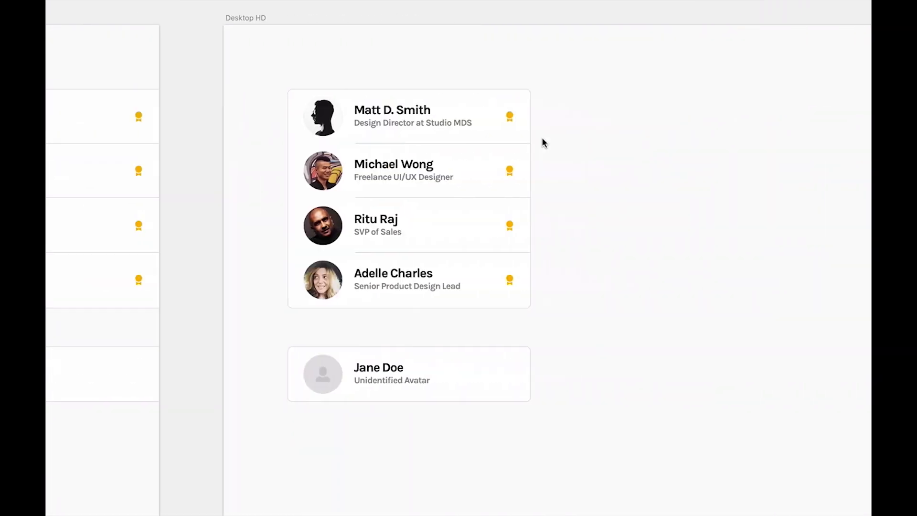
pyautogui.press('super+1')
pyautogui.click(352, 81)
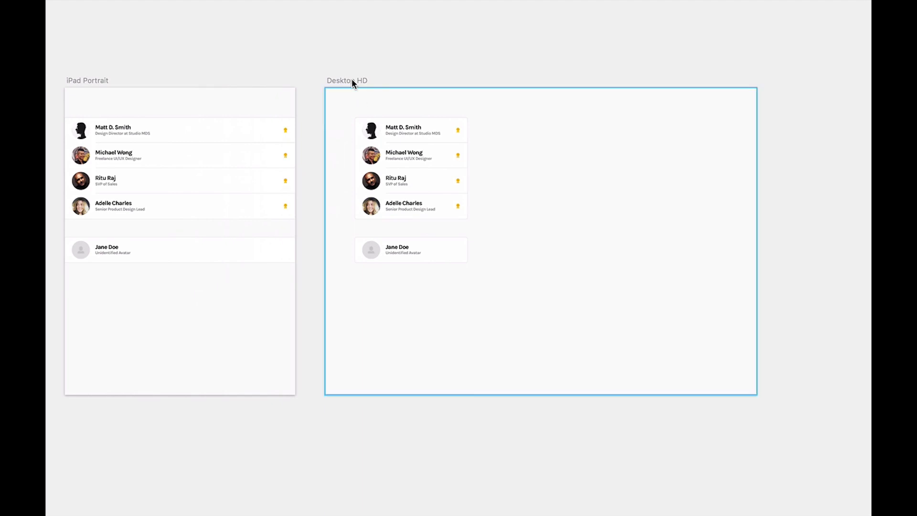
pyautogui.press('super+2')
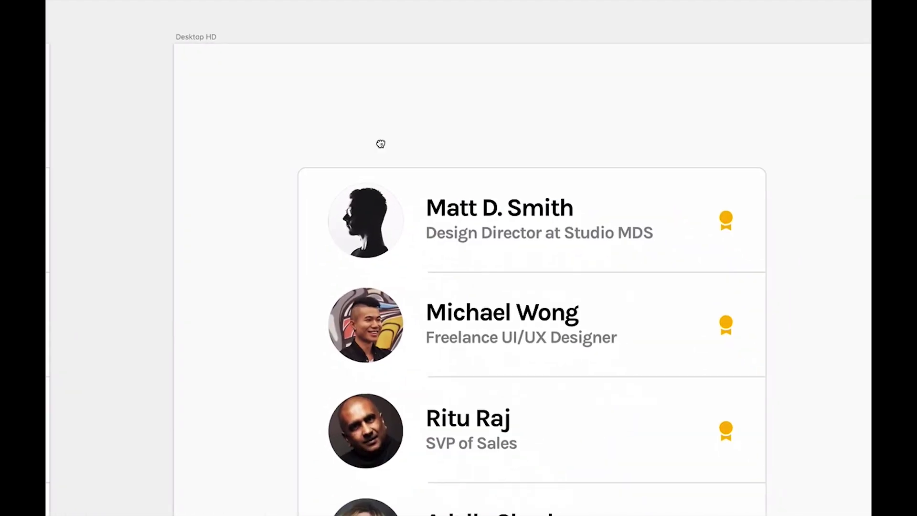
pyautogui.press('super+0')
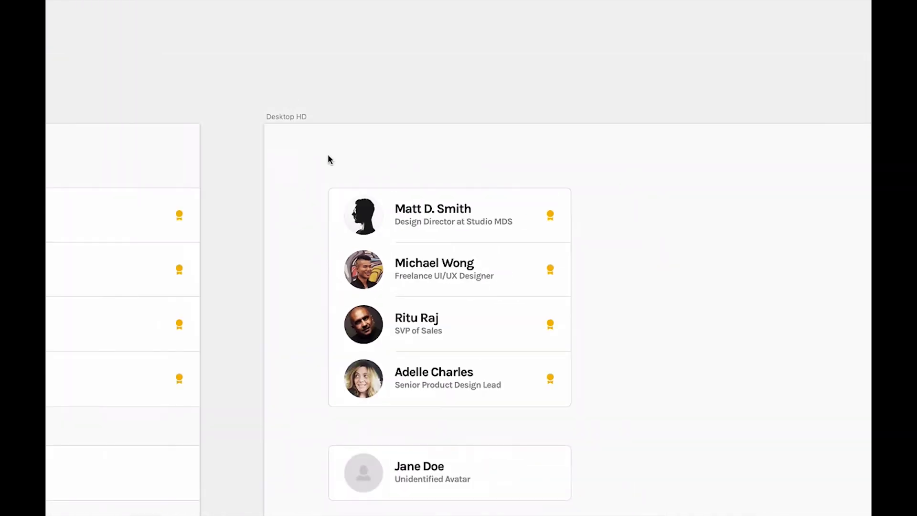
pyautogui.press('super+period')
# Inspect the reference's list rows and its rounded background module
pyautogui.click(333, 199)
pyautogui.moveTo(333, 199); pyautogui.dragTo(500, 192)
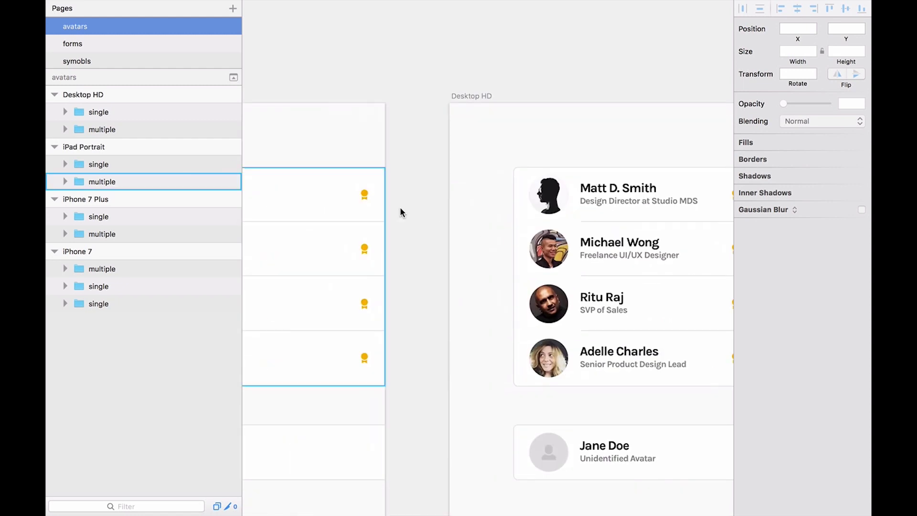
pyautogui.moveTo(399, 208); pyautogui.dragTo(730, 178)
pyautogui.doubleClick(426, 173)
pyautogui.hscroll(10, 421, 159)
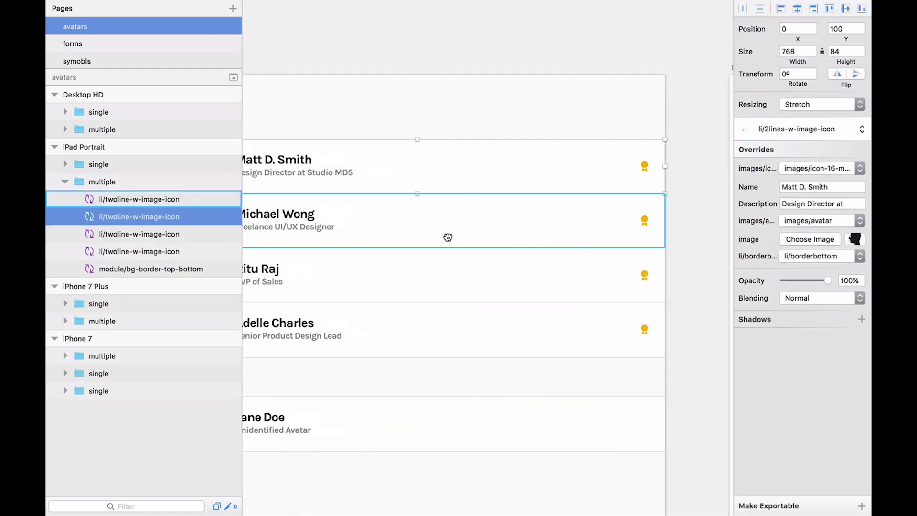
pyautogui.click(377, 160)
pyautogui.doubleClick(382, 162)
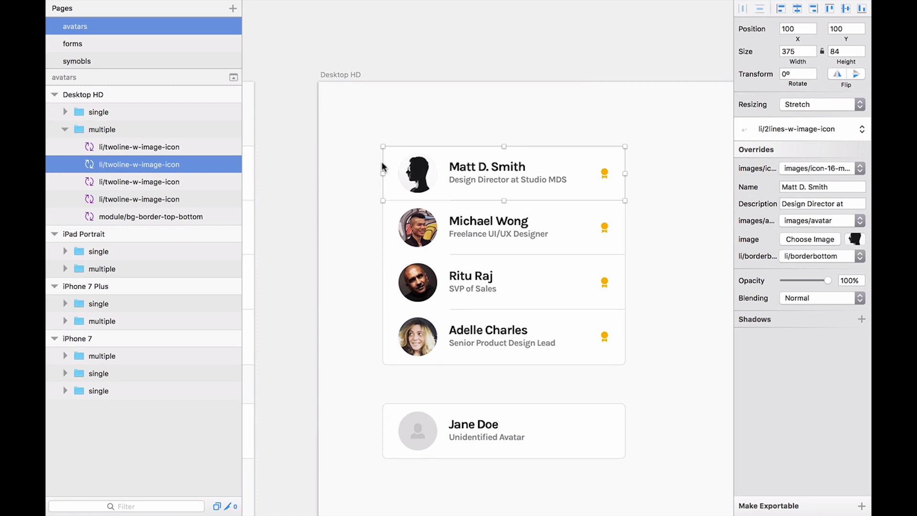
pyautogui.click(131, 216)
pyautogui.press('super+2')
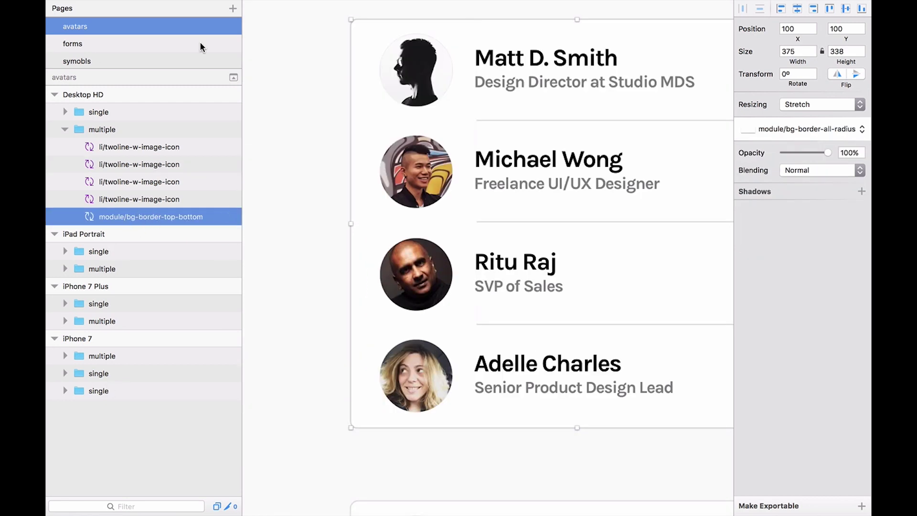
pyautogui.hotkey('ctrl', 'Left')
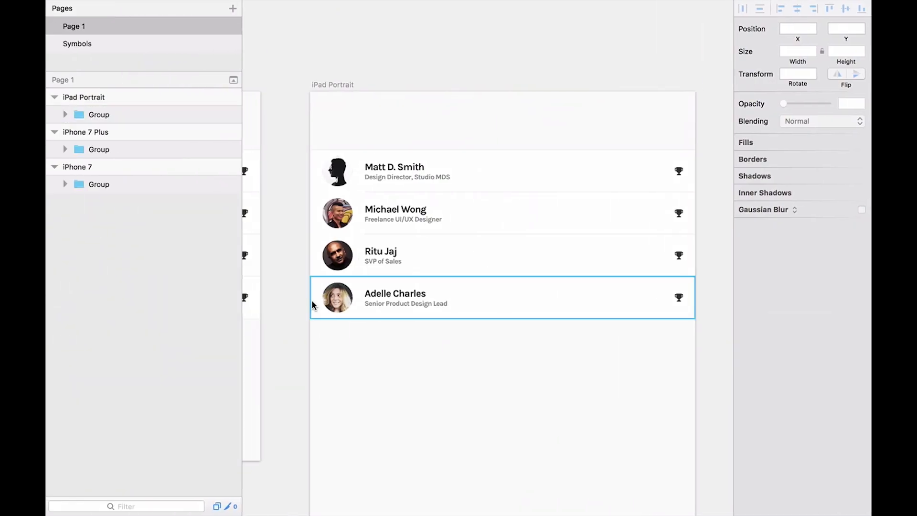
# Select the whole iPad avatar list group in the working document
pyautogui.click(313, 304)
pyautogui.click(136, 202)
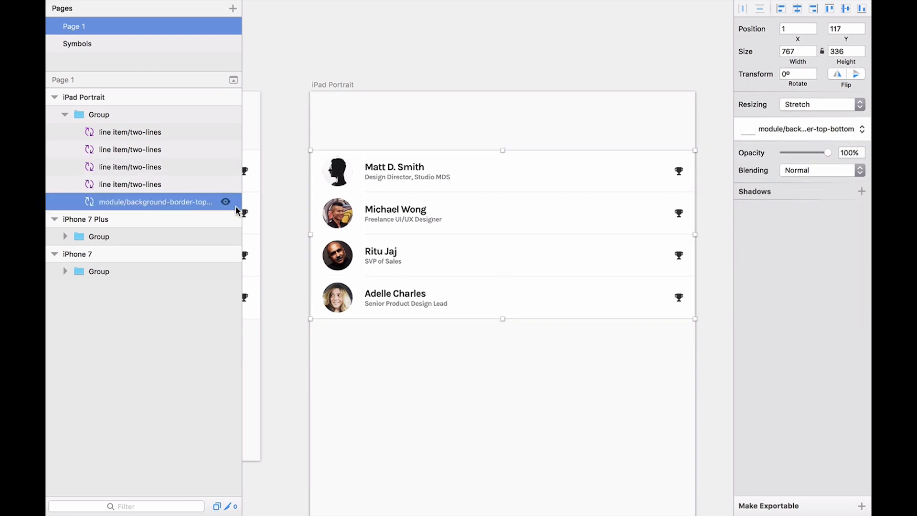
pyautogui.click(382, 151)
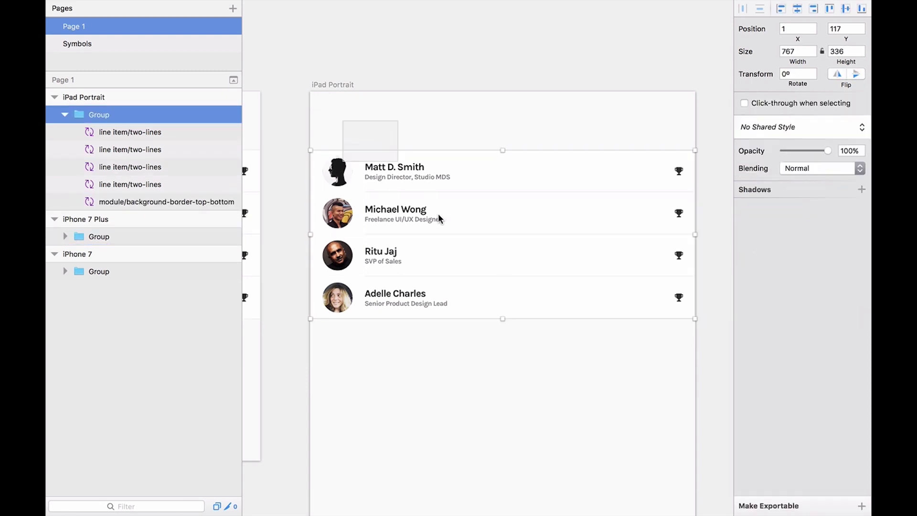
pyautogui.hscroll(10, 495, 157)
pyautogui.scroll(-5, 495, 159)
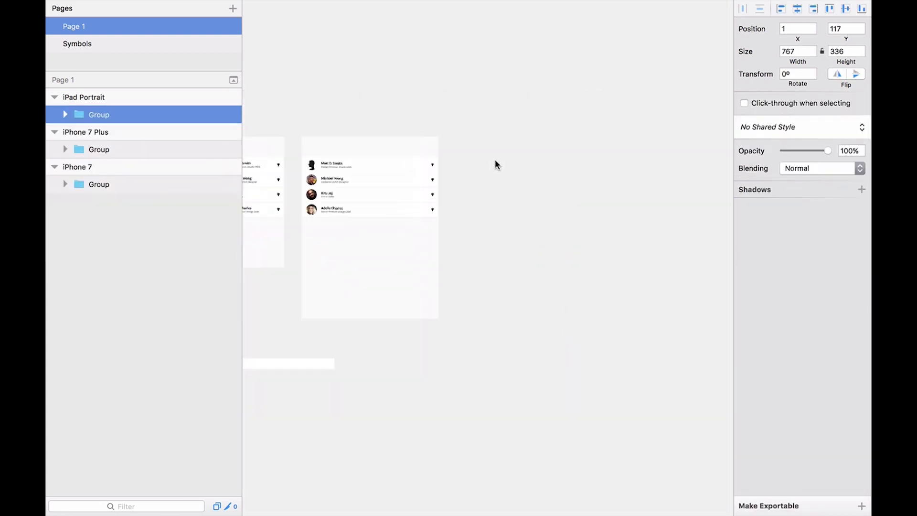
# Add a Desktop HD artboard with an off-white #FAFAFA background colour
pyautogui.press('a')
pyautogui.click(779, 213)
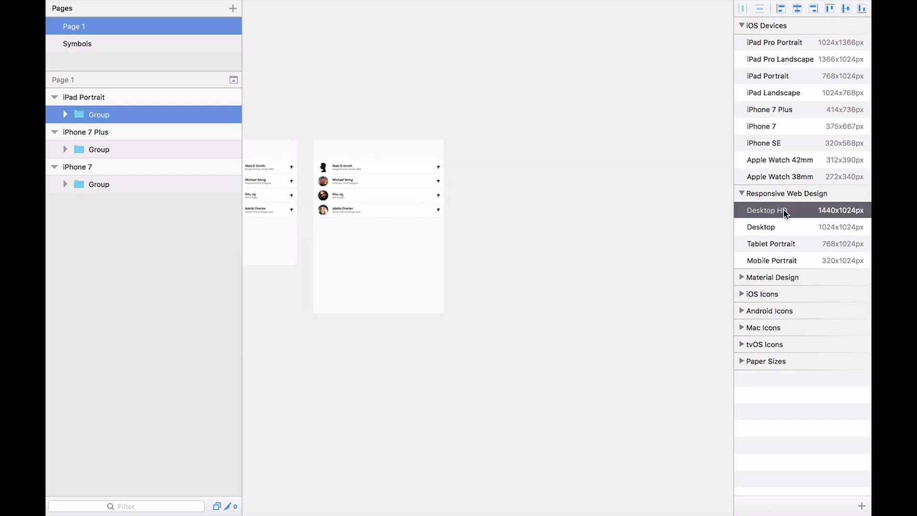
pyautogui.click(750, 102)
pyautogui.click(854, 102)
pyautogui.hotkey('ctrl', 'c')
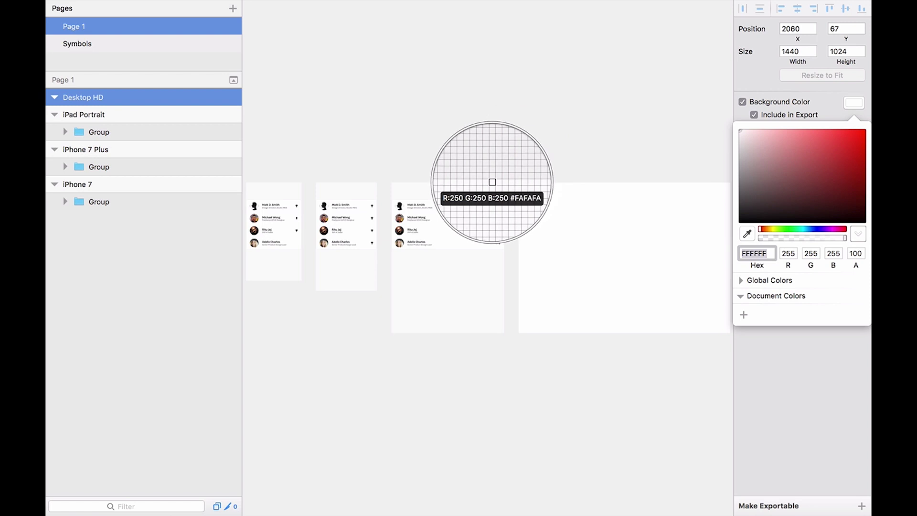
pyautogui.press('Escape')
# Paste the avatar list into Desktop HD and set its width to 375 px
pyautogui.hotkey('ctrl', 'v')
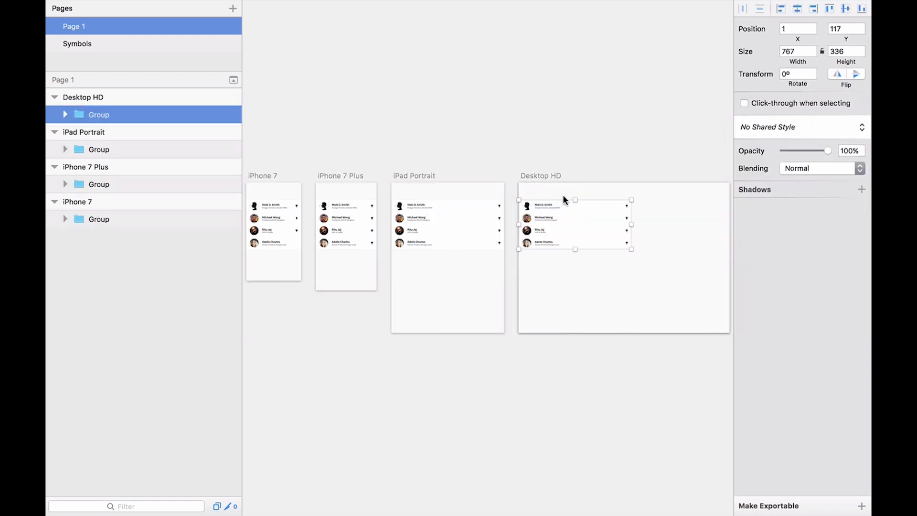
pyautogui.click(809, 51)
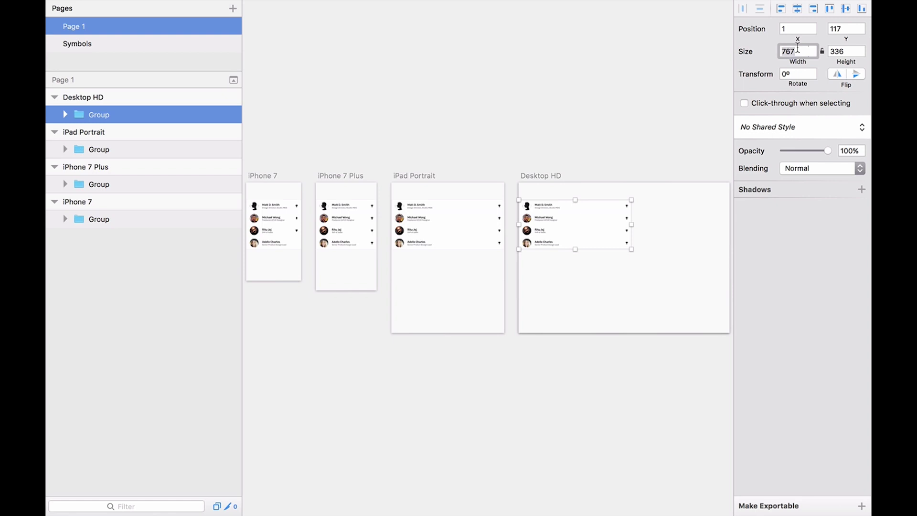
pyautogui.write('375')
pyautogui.press('Return')
pyautogui.click(588, 136)
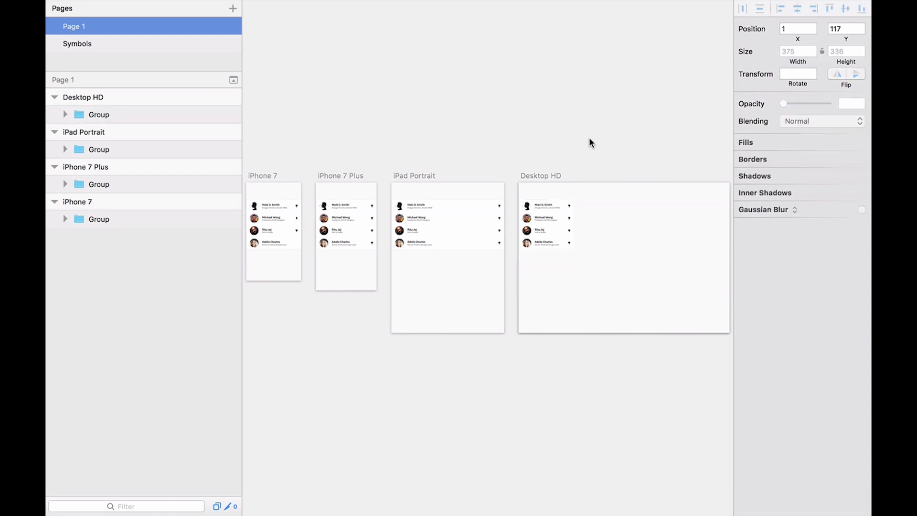
pyautogui.scroll(5, 552, 251)
pyautogui.click(514, 180)
# Move the avatar list right to 89 px from Desktop HD's left edge
pyautogui.moveTo(514, 181); pyautogui.dragTo(572, 164)
pyautogui.click(540, 288)
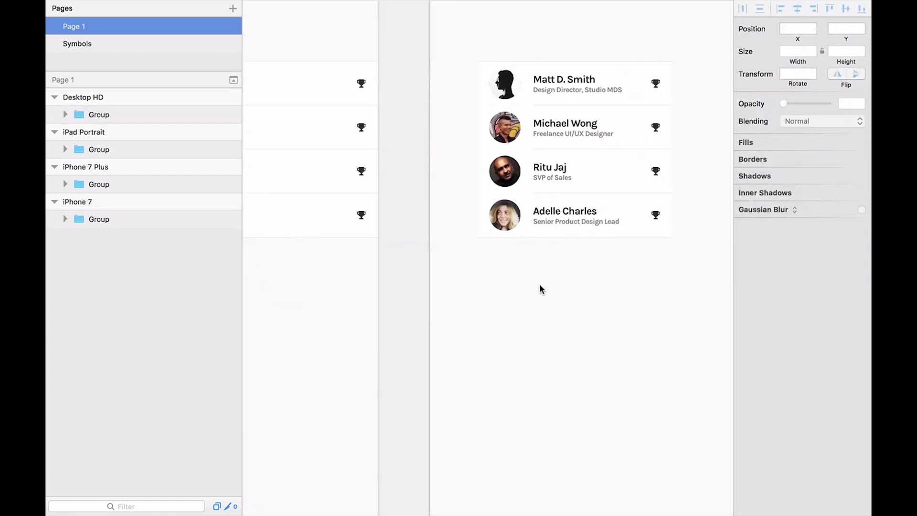
pyautogui.keyDown('super'); pyautogui.click(549, 217); pyautogui.keyUp('super')
# Detach the list's background module from its symbol into a plain group
pyautogui.click(120, 202)
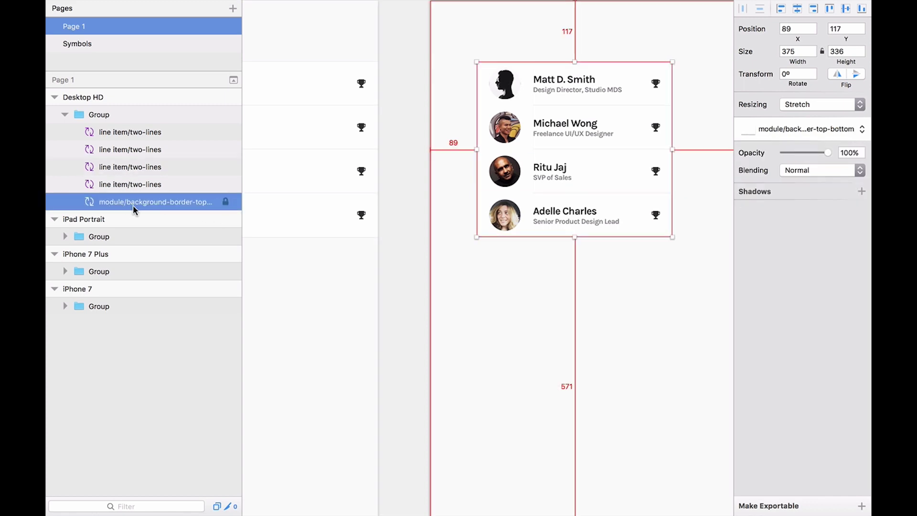
pyautogui.press('super+alt+b')
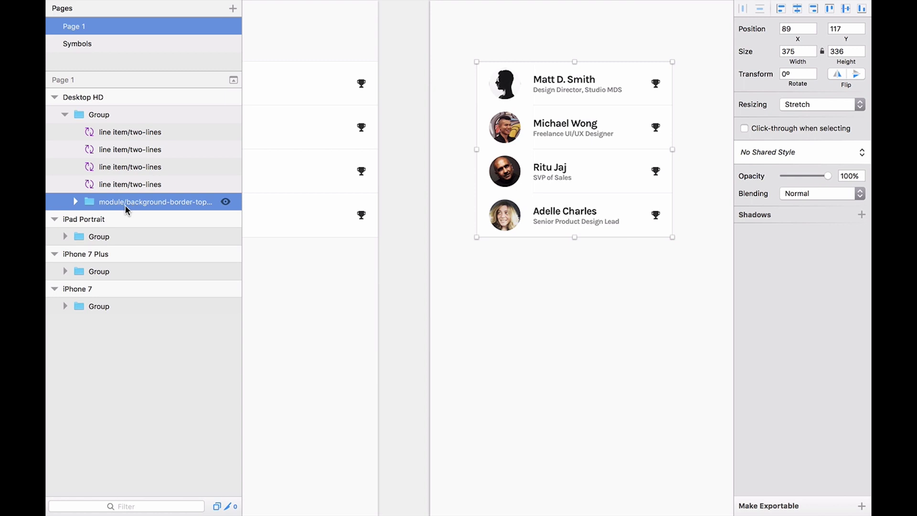
pyautogui.rightClick(117, 205)
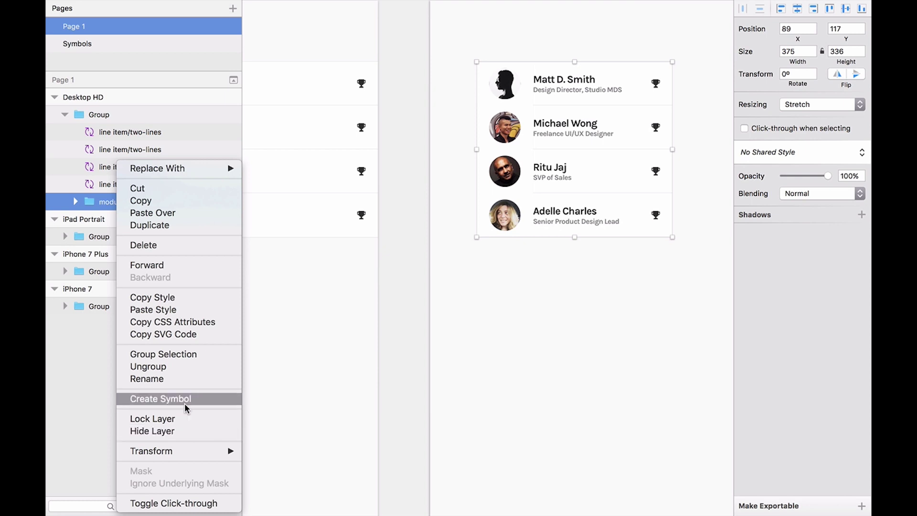
pyautogui.click(90, 241)
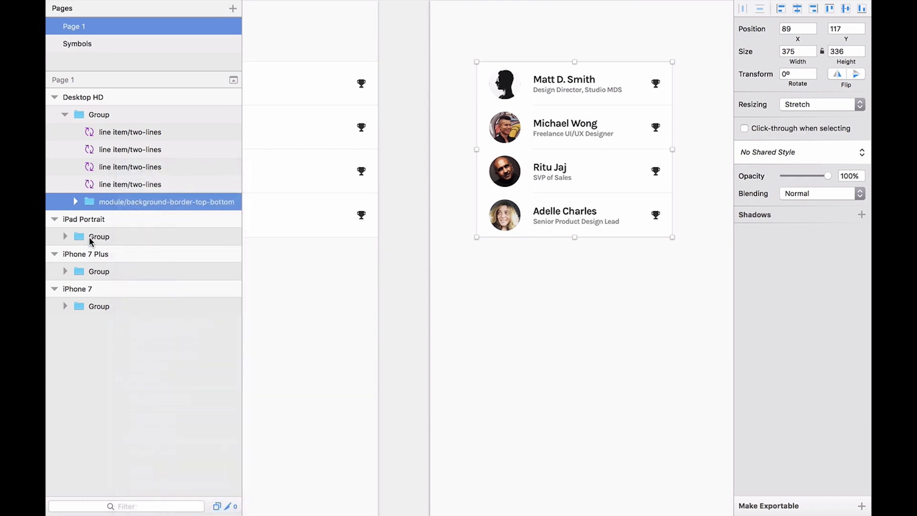
pyautogui.rightClick(133, 205)
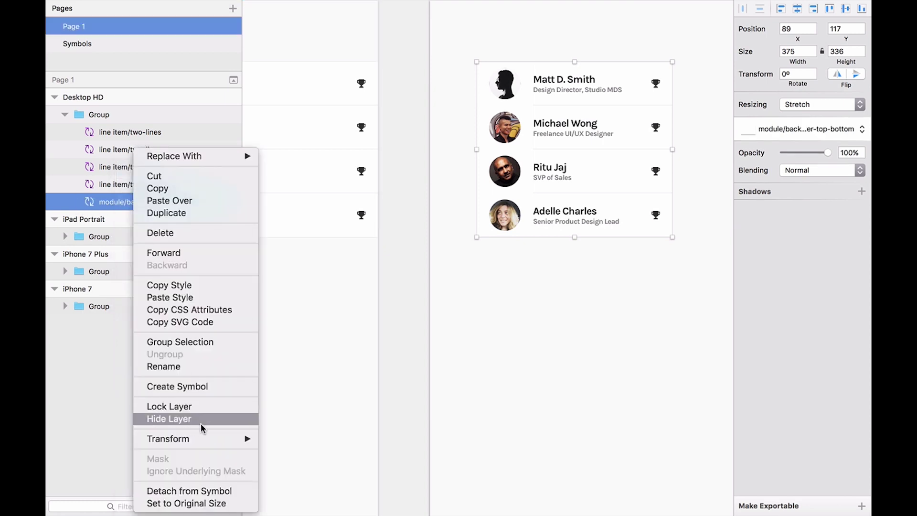
pyautogui.click(201, 418)
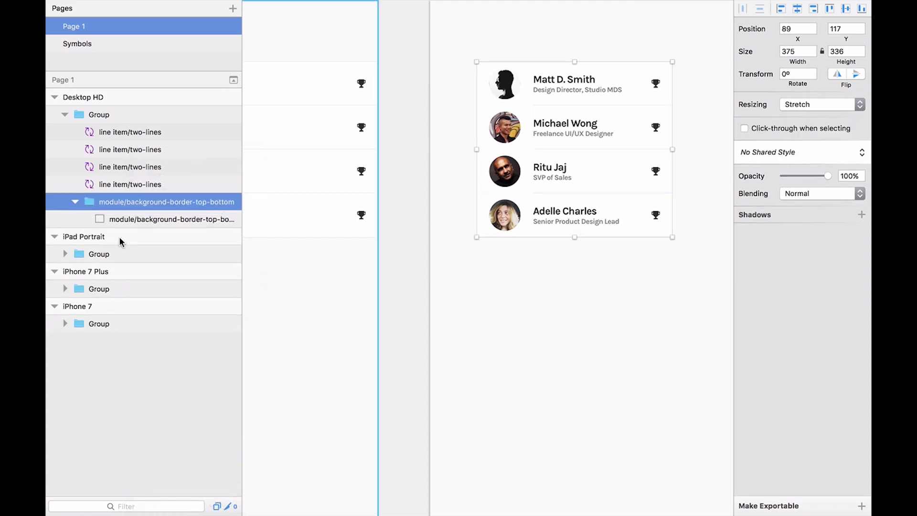
# Remove both shadows from the background rectangle; add an outside #DDDDDD border and radius 6
pyautogui.click(141, 222)
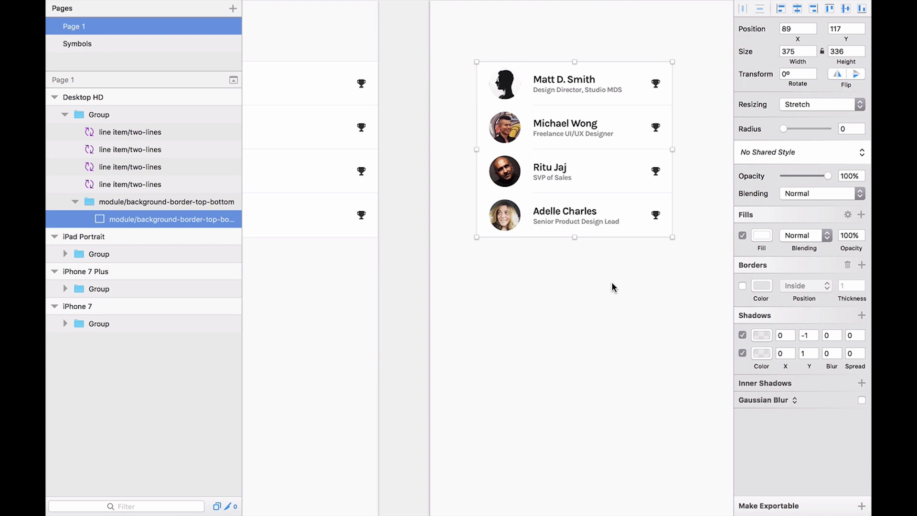
pyautogui.click(742, 335)
pyautogui.click(741, 353)
pyautogui.click(741, 286)
pyautogui.click(795, 285)
pyautogui.click(798, 295)
pyautogui.click(764, 287)
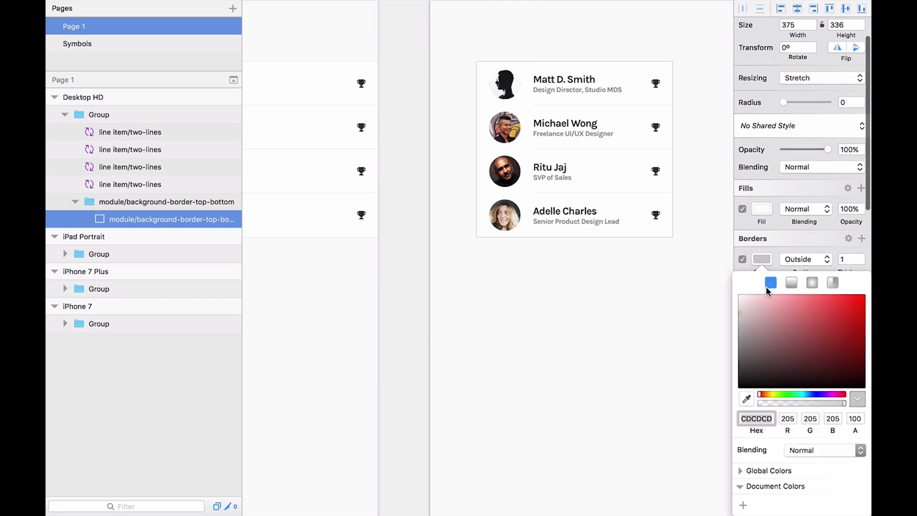
pyautogui.click(759, 418)
pyautogui.write('ddd')
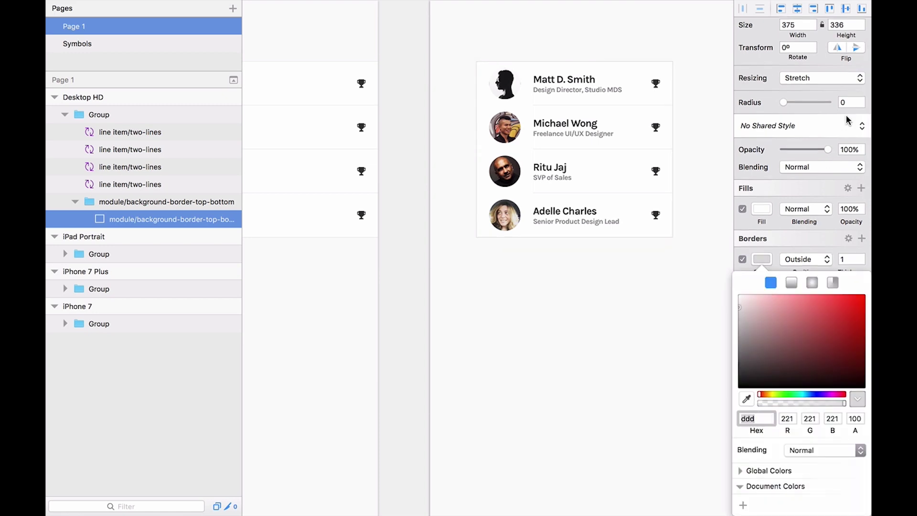
pyautogui.click(846, 100)
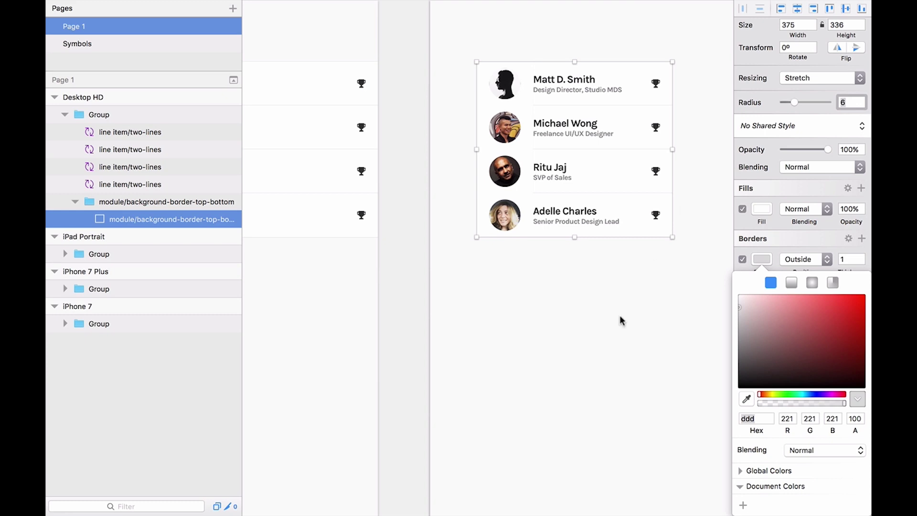
pyautogui.click(630, 296)
# Nudge the Matt D. Smith row right and select the background rectangle's parent group
pyautogui.scroll(5, 468, 61)
pyautogui.moveTo(473, 117); pyautogui.dragTo(489, 117)
pyautogui.click(458, 100)
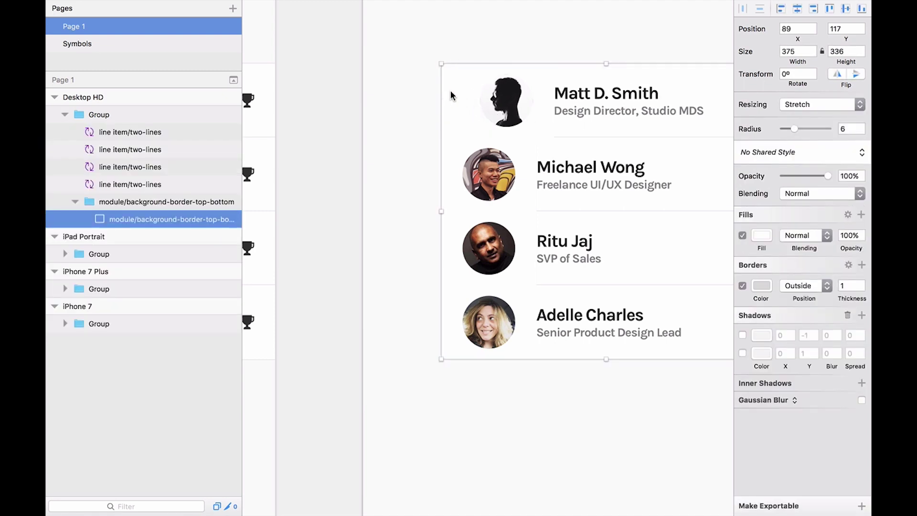
pyautogui.click(170, 203)
# Turn the background group into the module/background-border-top-bottom symbol
pyautogui.press('super+alt+k')
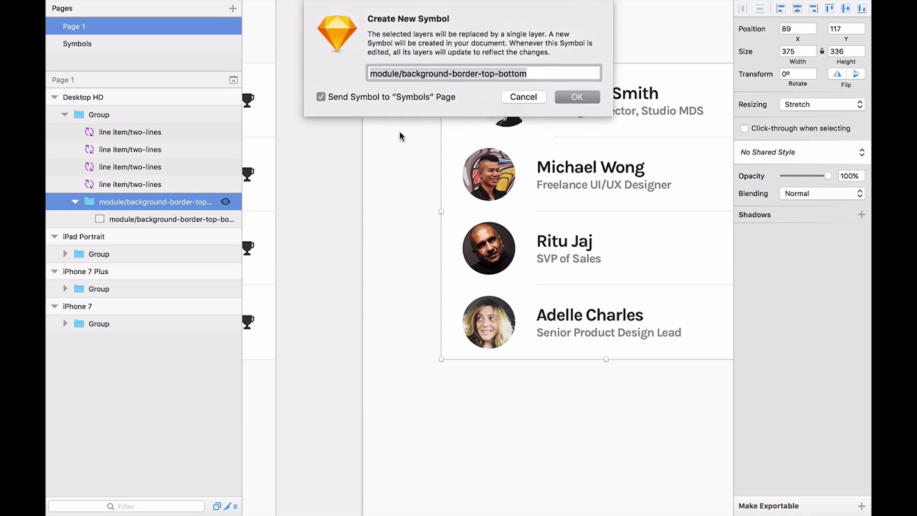
pyautogui.click(585, 99)
pyautogui.click(515, 110)
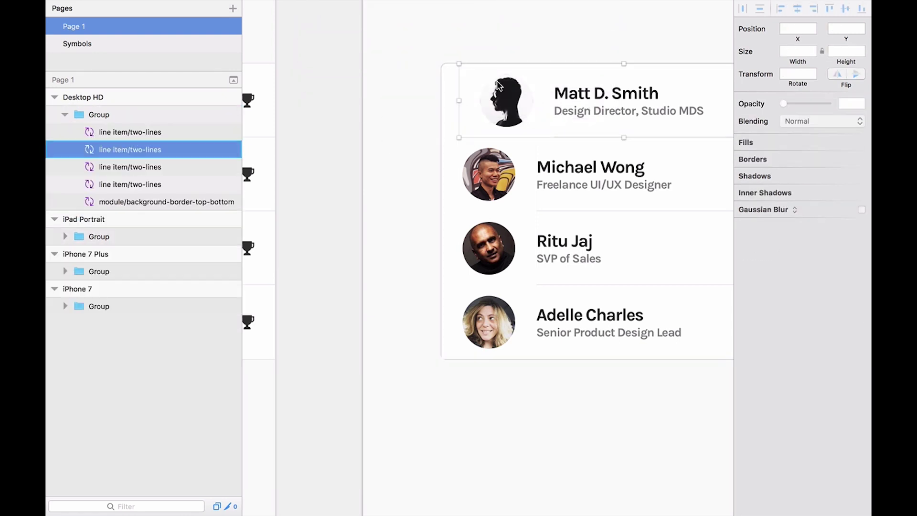
pyautogui.click(397, 119)
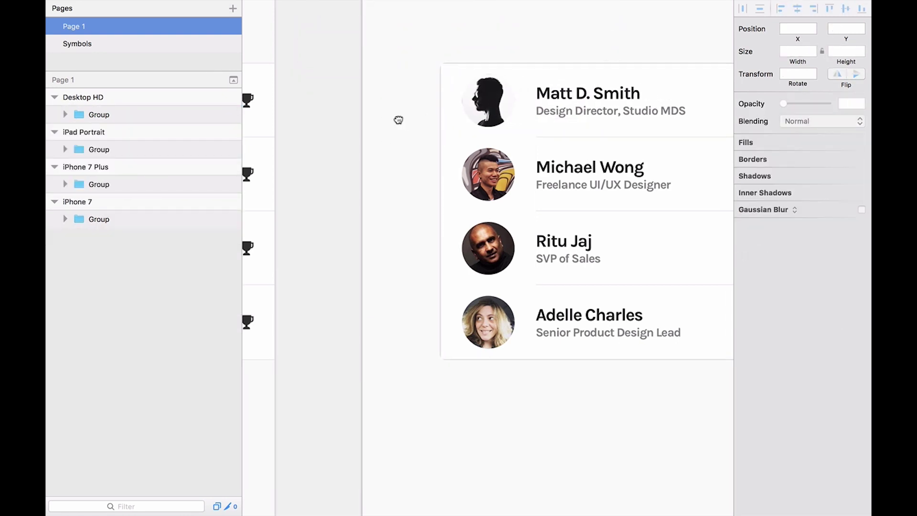
pyautogui.hscroll(2, 400, 100)
pyautogui.scroll(3, 401, 98)
pyautogui.click(409, 94)
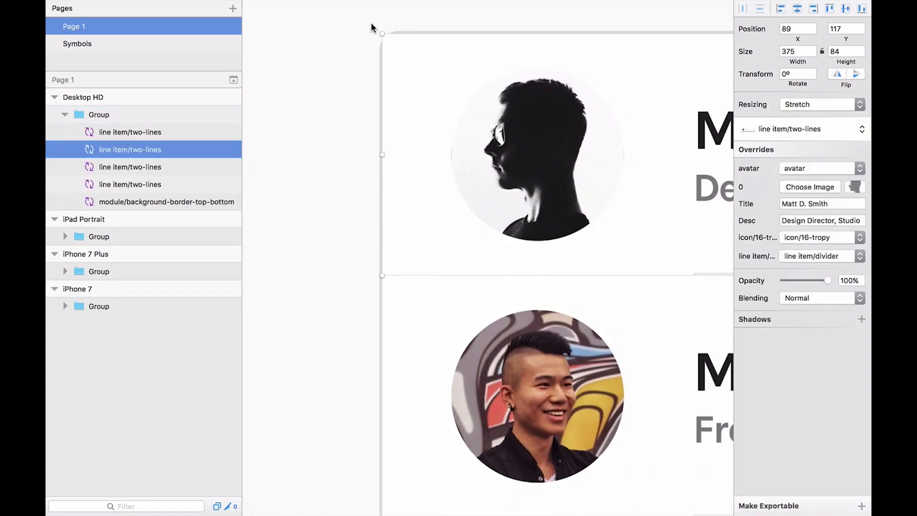
pyautogui.scroll(5, 420, 64)
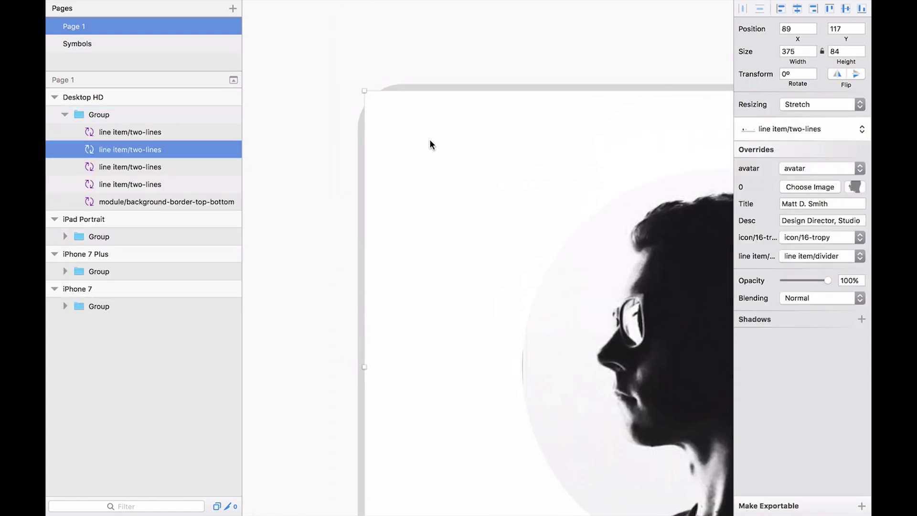
pyautogui.scroll(-5, 424, 201)
pyautogui.scroll(3, 424, 203)
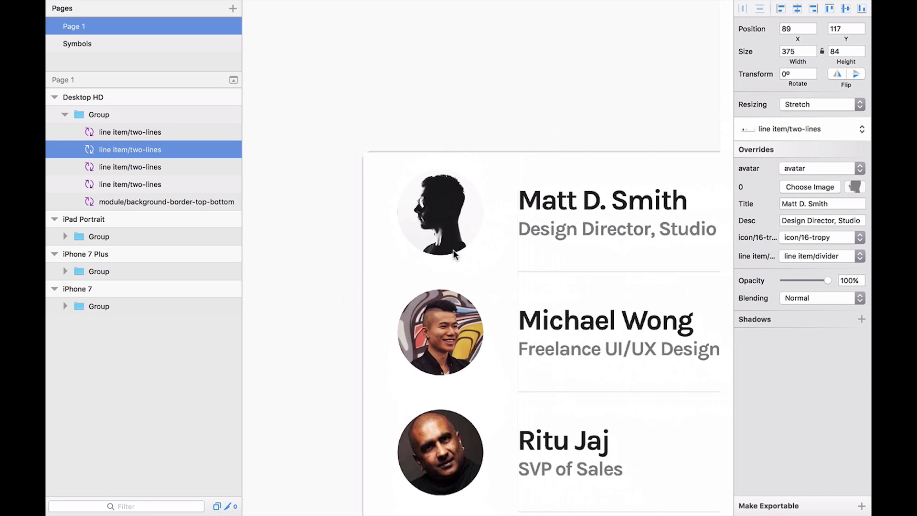
pyautogui.scroll(-3, 455, 255)
pyautogui.scroll(2, 482, 299)
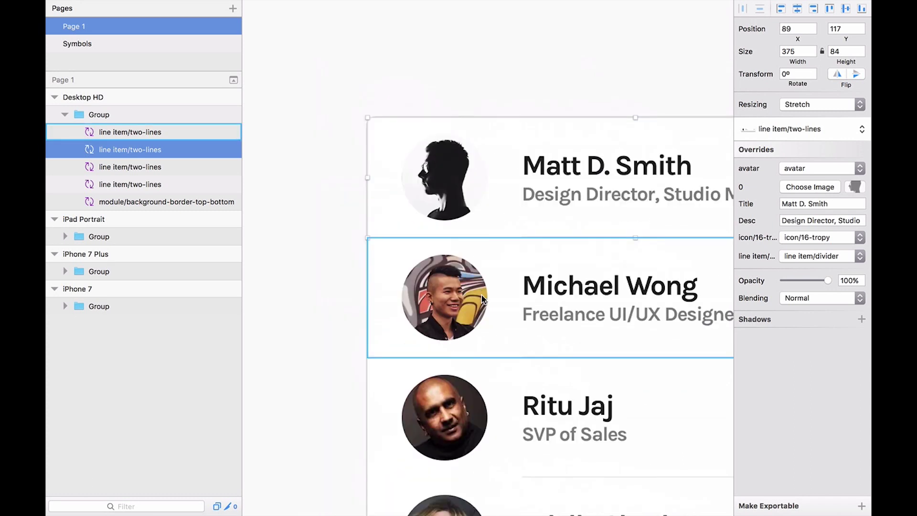
pyautogui.doubleClick(411, 194)
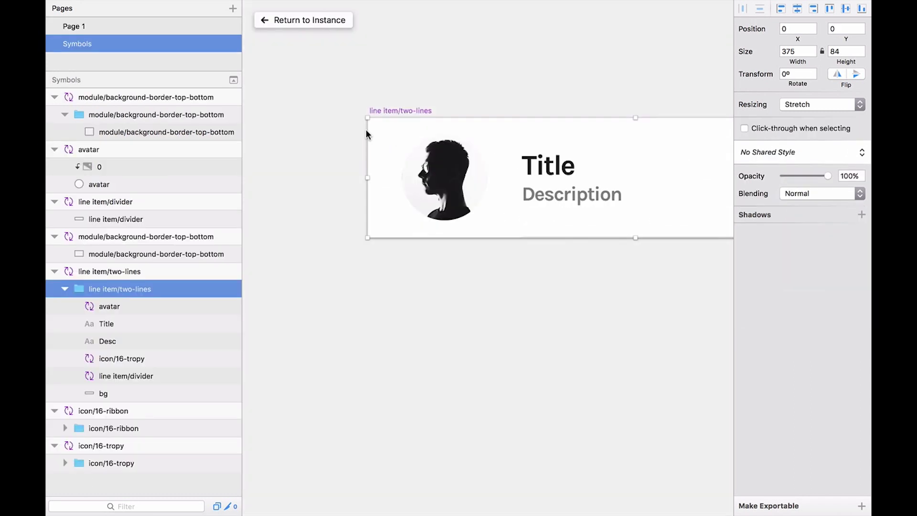
# Set the two-lines row's bg fill alpha to 0 for full transparency
pyautogui.click(379, 137)
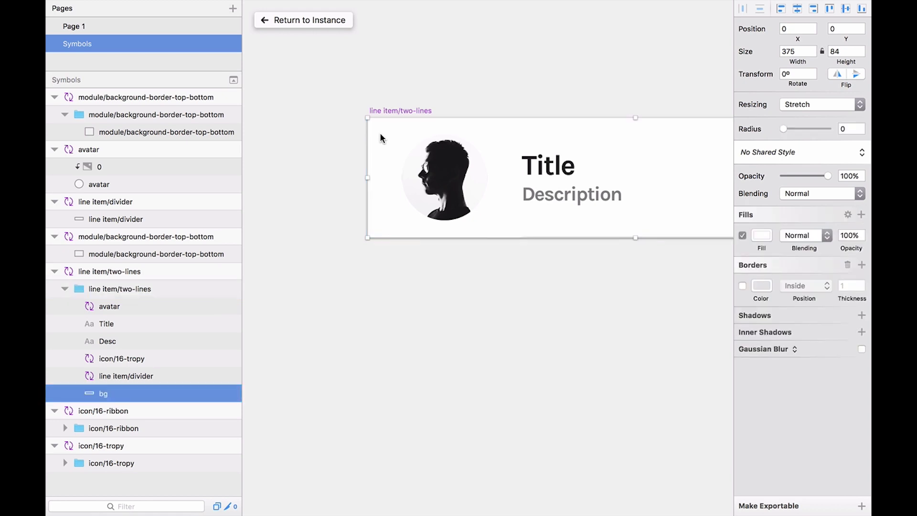
pyautogui.click(759, 236)
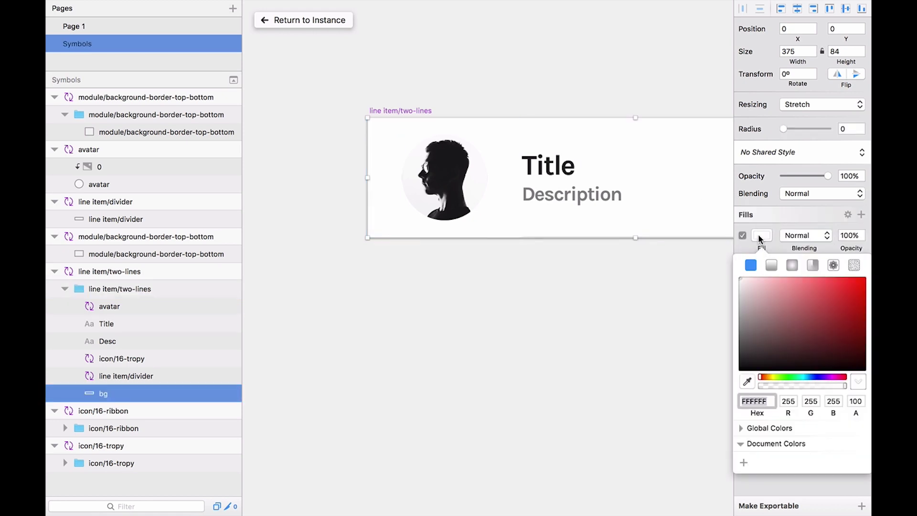
pyautogui.click(855, 401)
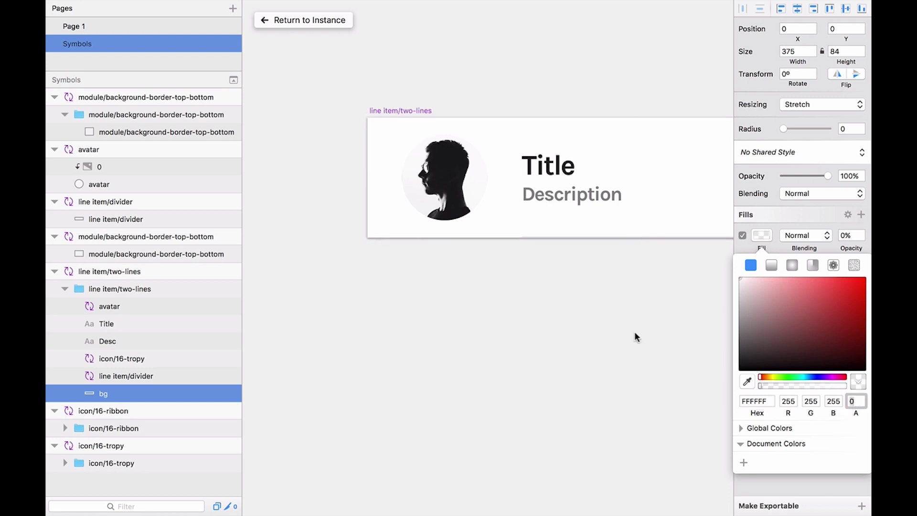
pyautogui.click(338, 55)
# Check the divider symbol master, then return to the Desktop HD list on Page 1
pyautogui.click(684, 171)
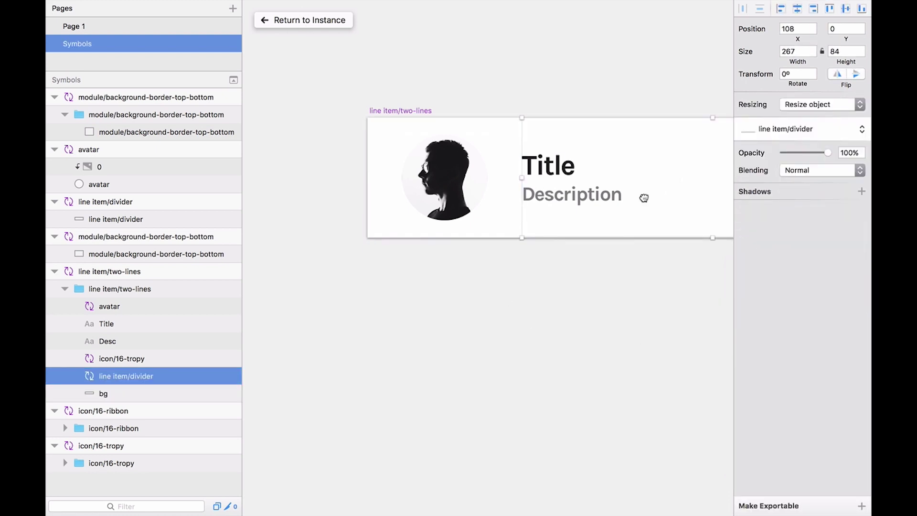
pyautogui.hscroll(5, 446, 199)
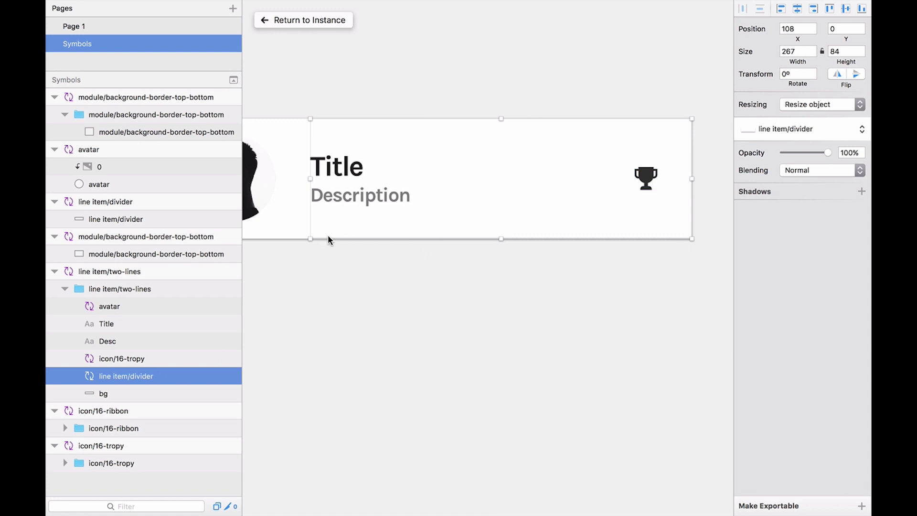
pyautogui.doubleClick(526, 170)
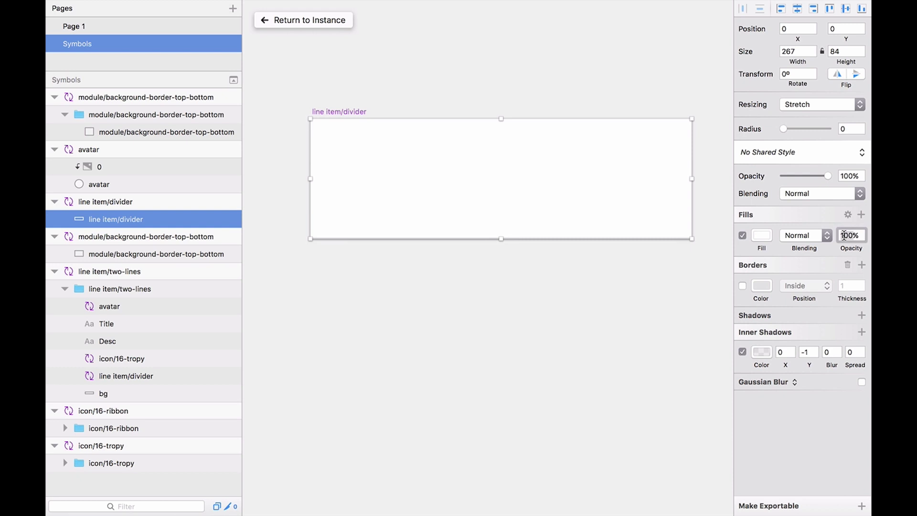
pyautogui.click(333, 22)
pyautogui.click(424, 92)
pyautogui.click(308, 26)
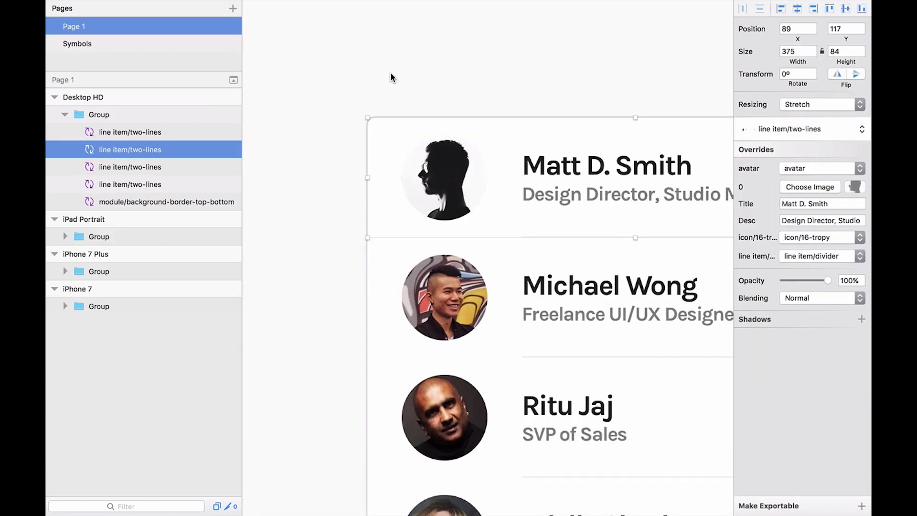
pyautogui.click(394, 75)
pyautogui.click(442, 156)
pyautogui.moveTo(441, 156); pyautogui.dragTo(373, 83)
pyautogui.scroll(3, 373, 83)
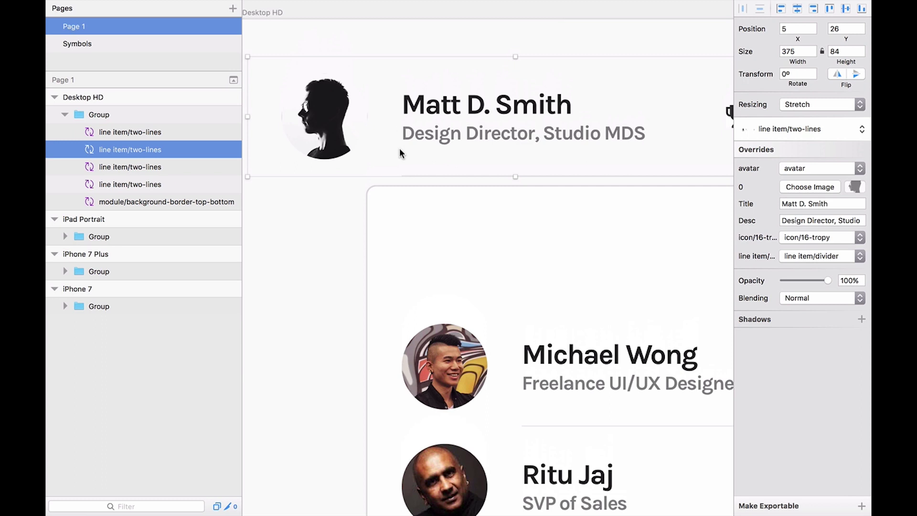
pyautogui.scroll(-2, 401, 154)
pyautogui.press('super+z')
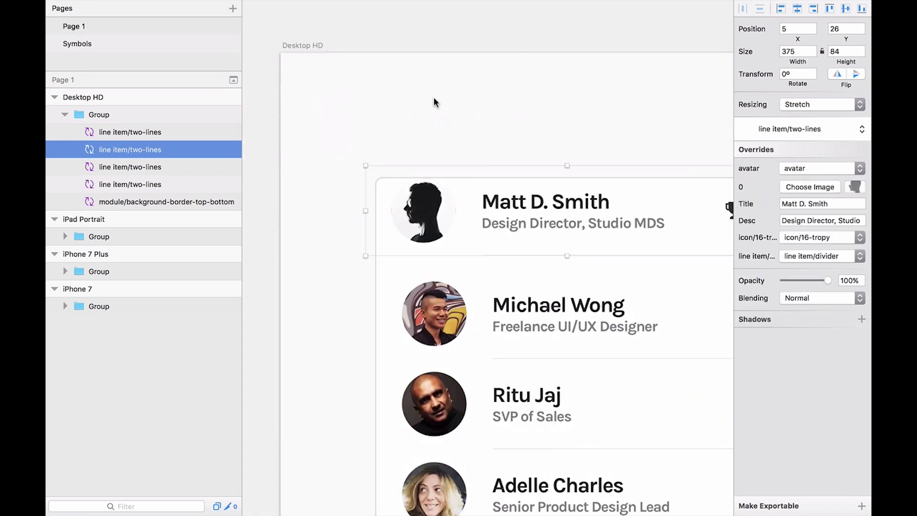
pyautogui.press('Escape')
pyautogui.moveTo(486, 220); pyautogui.dragTo(558, 231)
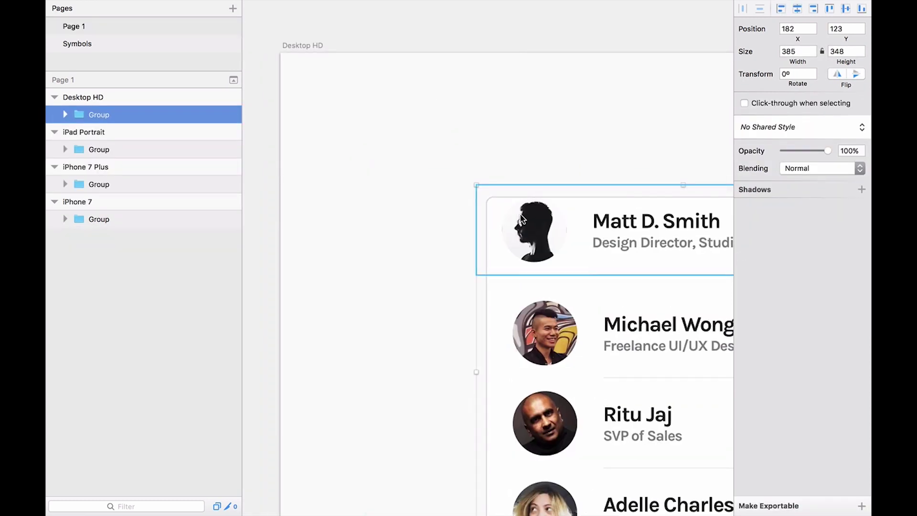
pyautogui.press('super+z')
pyautogui.doubleClick(444, 185)
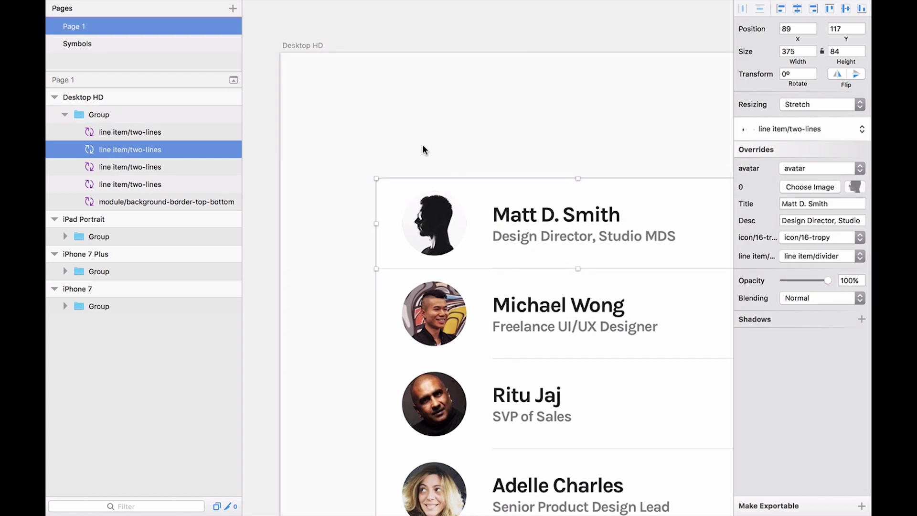
pyautogui.click(411, 129)
pyautogui.doubleClick(534, 236)
pyautogui.scroll(-3, 525, 230)
pyautogui.scroll(3, 506, 201)
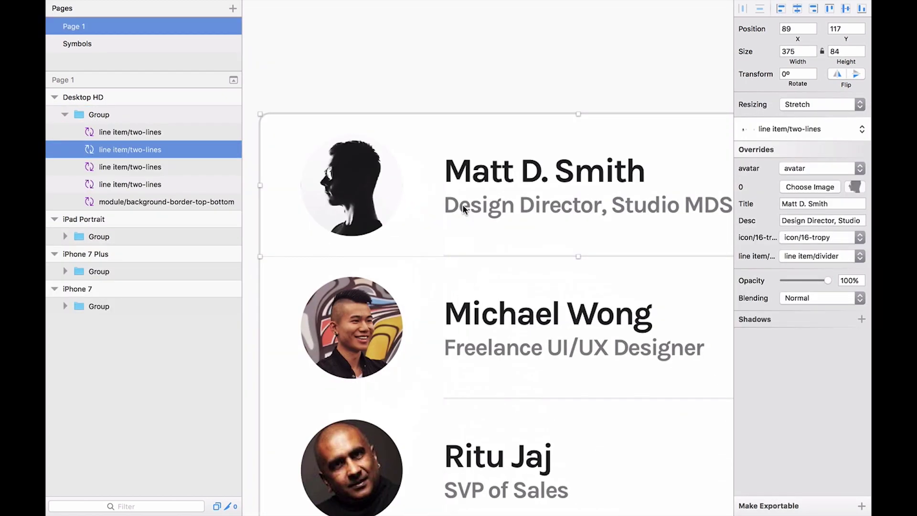
pyautogui.click(266, 111)
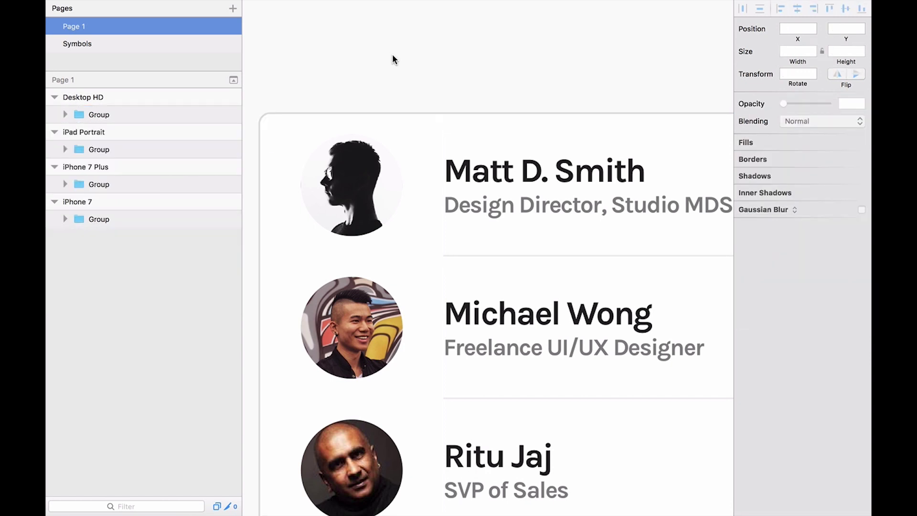
pyautogui.press('super+minus')
pyautogui.press('super+minus')
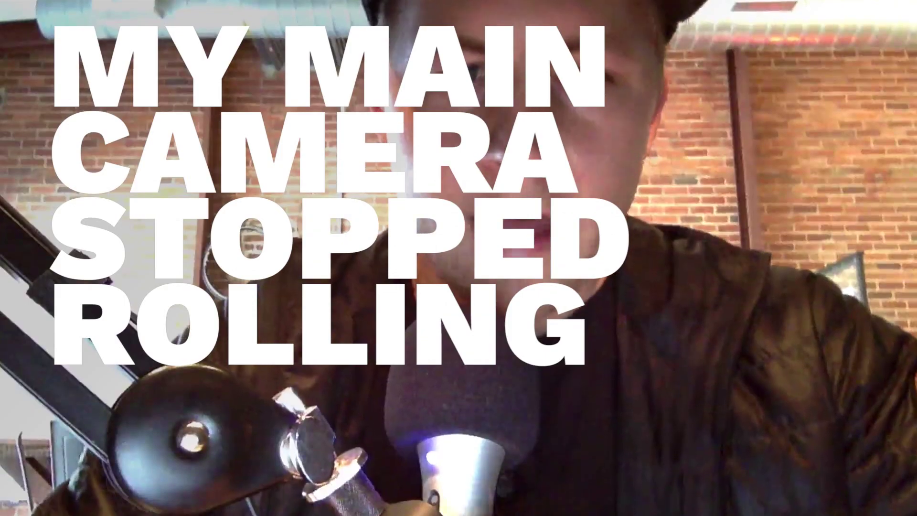